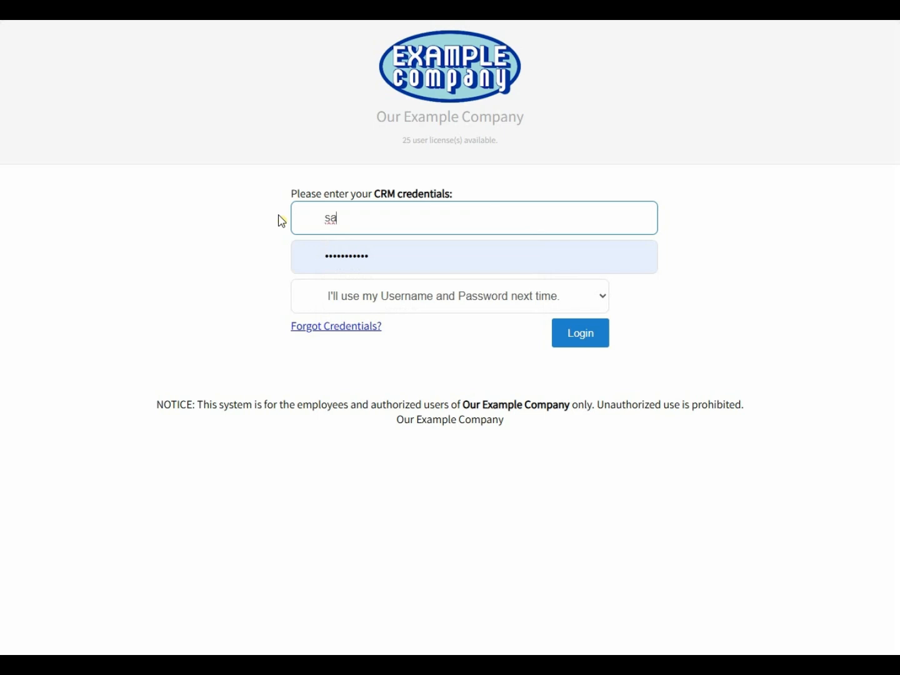
# - Log in to DrivenCRM with the sales/service user's username and password
pyautogui.write('les.service')
pyautogui.press('Tab')
pyautogui.write('••••••••')
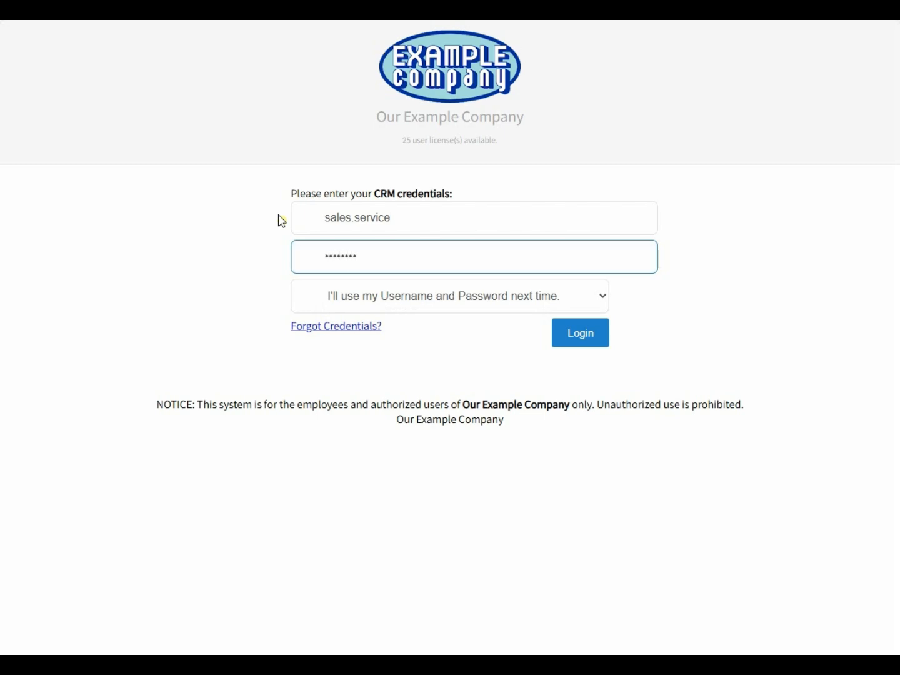
pyautogui.press('Return')
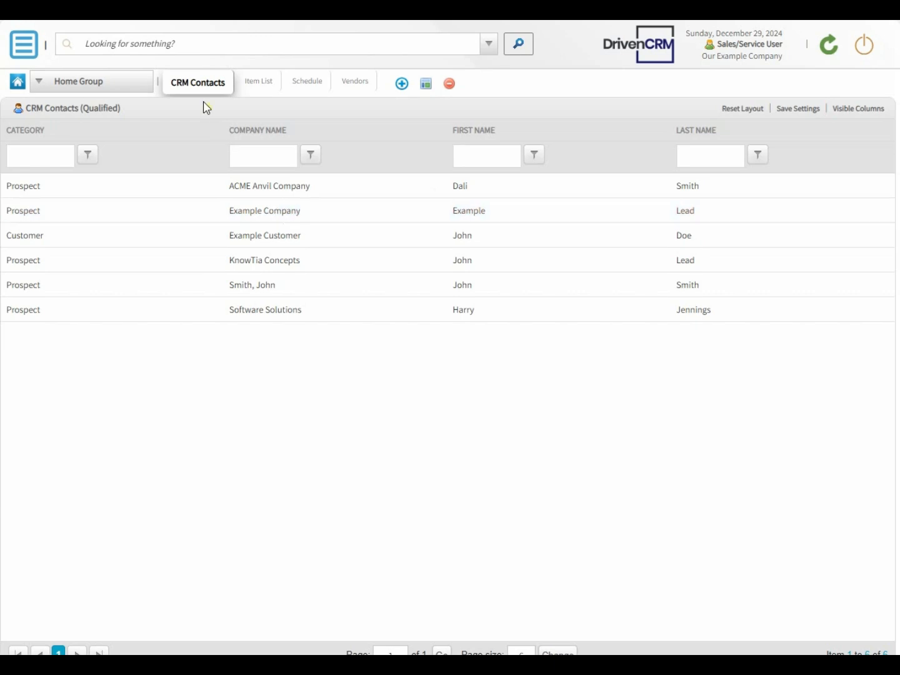
# - Open the Item-List Maintenance item research list, then bring up the QuickBooks customers page
pyautogui.click(17, 40)
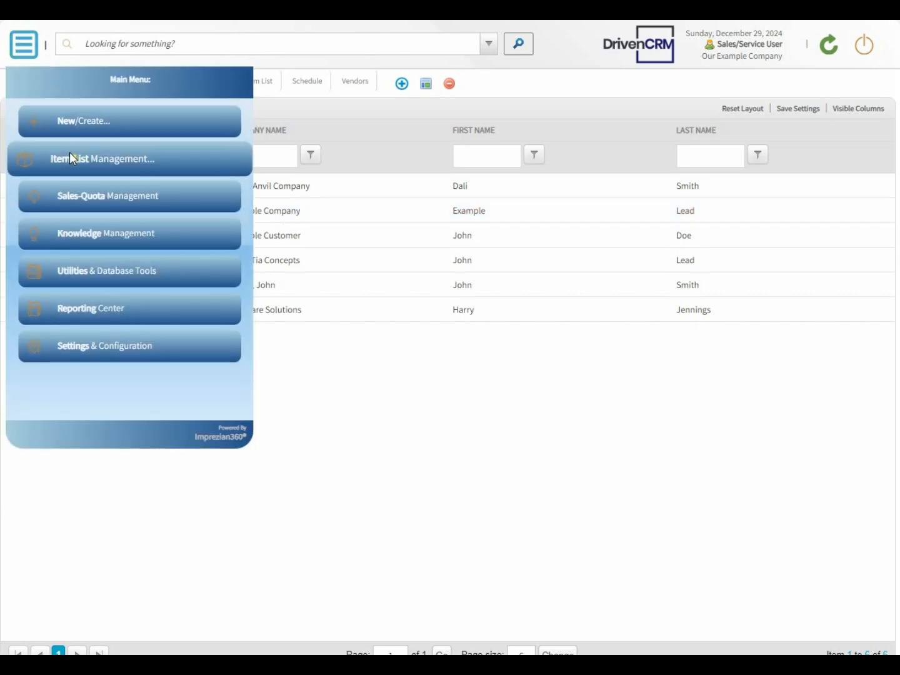
pyautogui.click(66, 161)
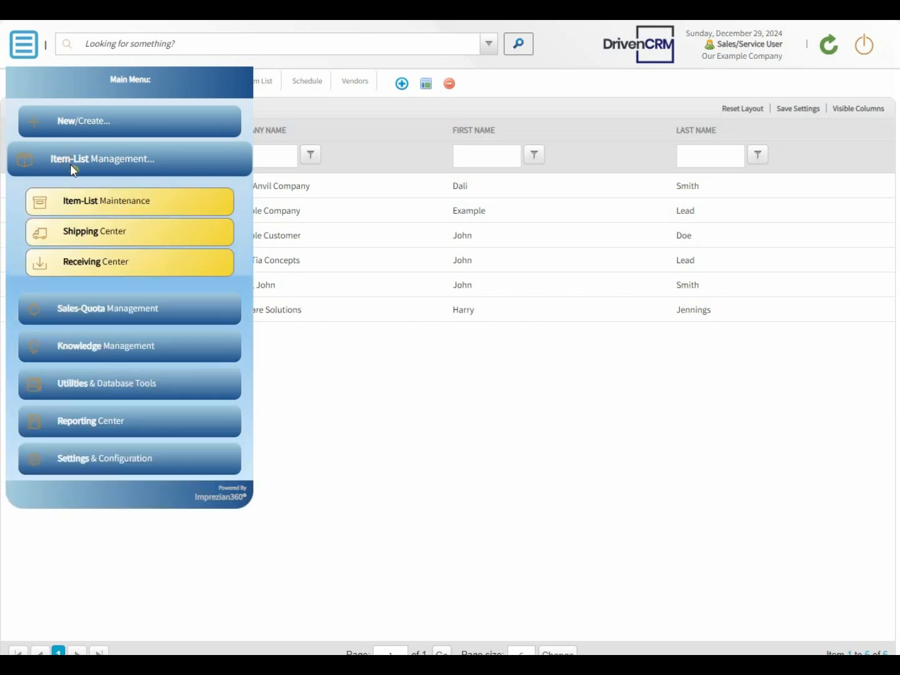
pyautogui.click(74, 204)
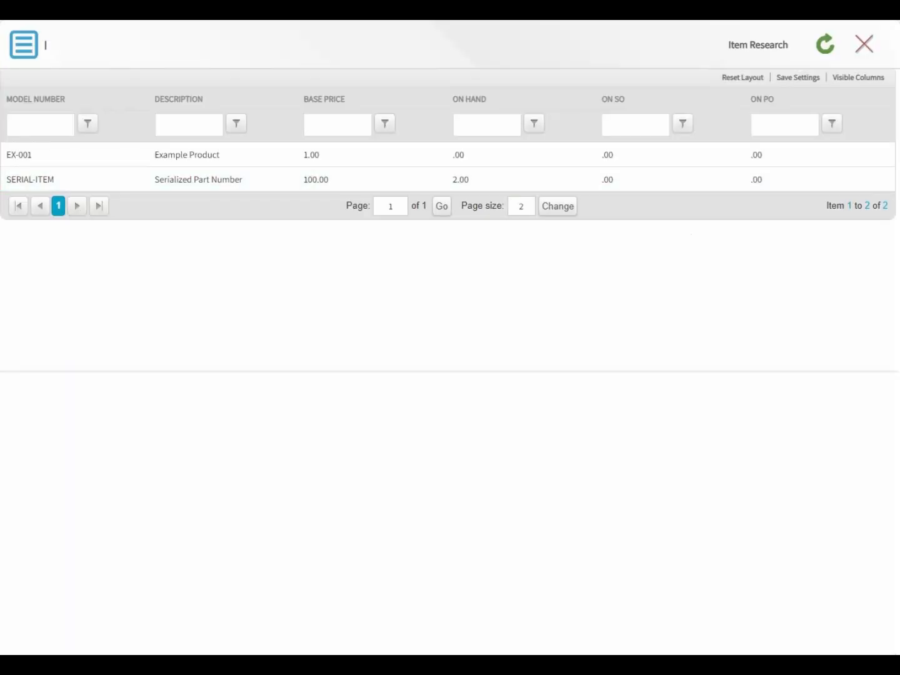
pyautogui.click(475, 20)
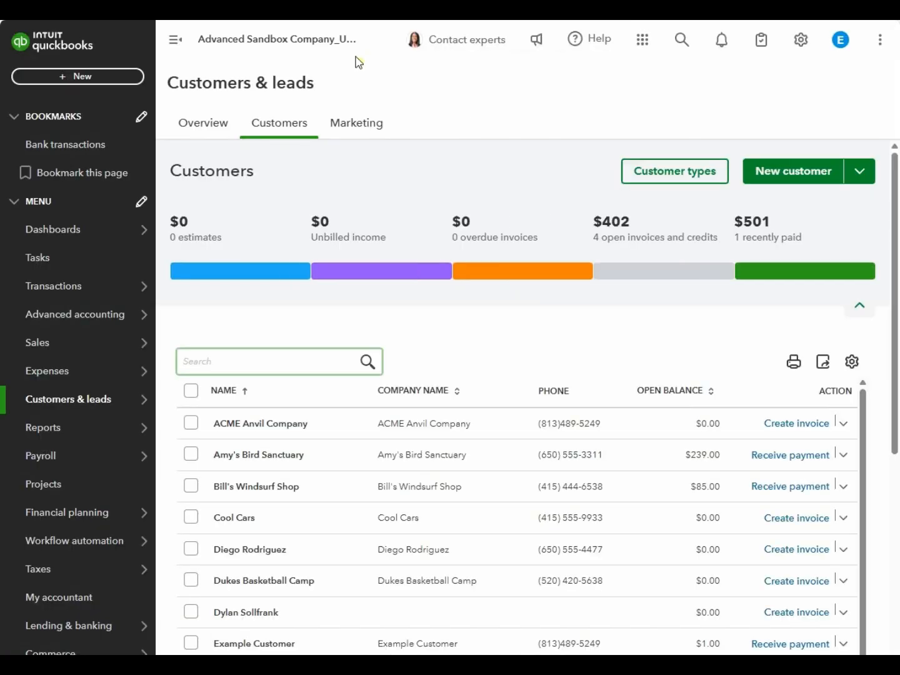
# - Scroll the QuickBooks sidebar down to the Sales menu while reviewing the customer list
pyautogui.scroll(-1, 60, 306)
pyautogui.moveTo(59, 307)
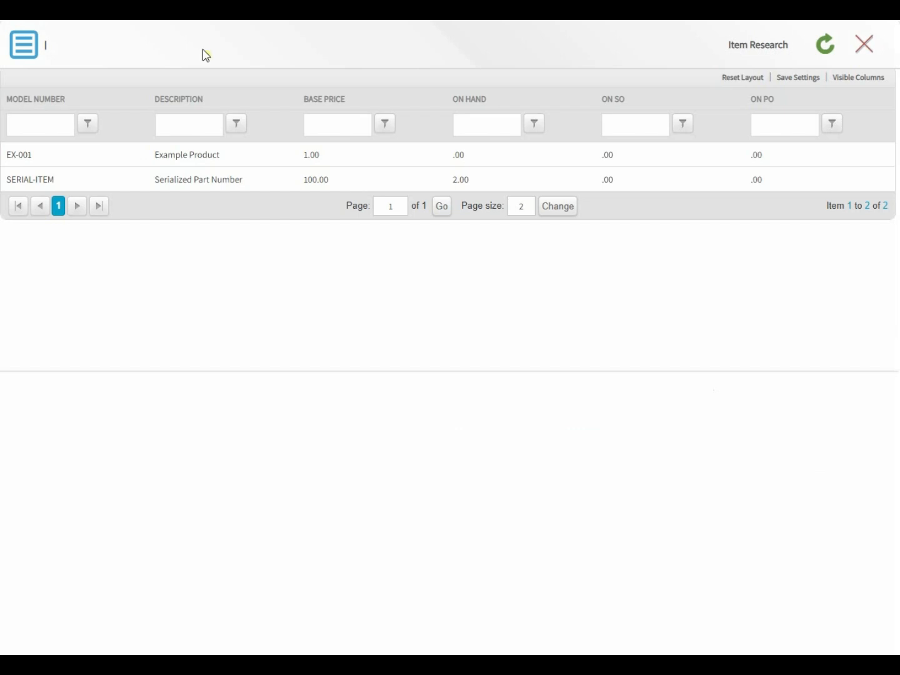
# - Start a new inventory item with primary category General Product
pyautogui.click(13, 48)
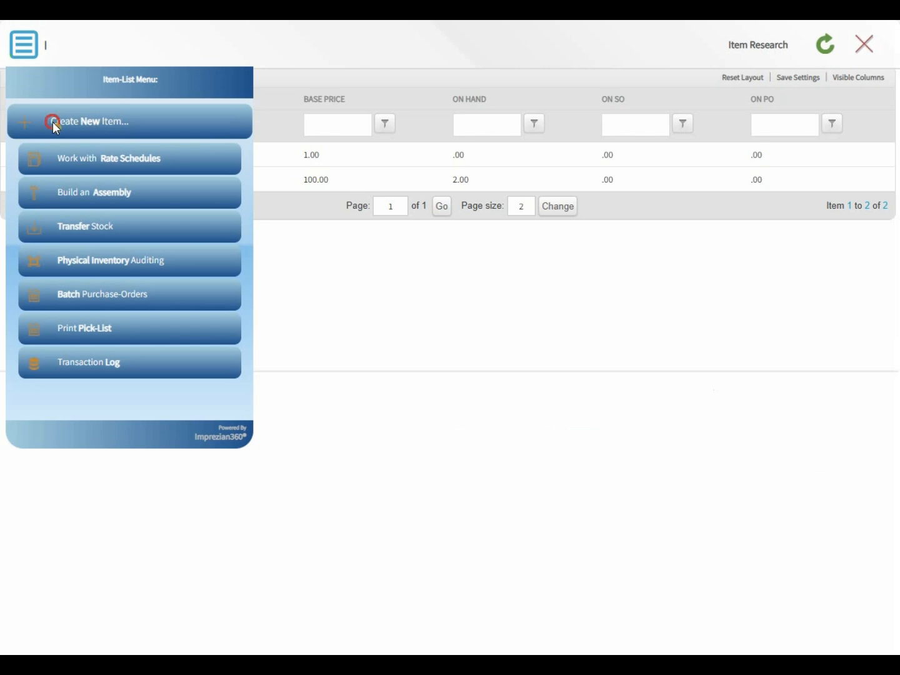
pyautogui.click(53, 123)
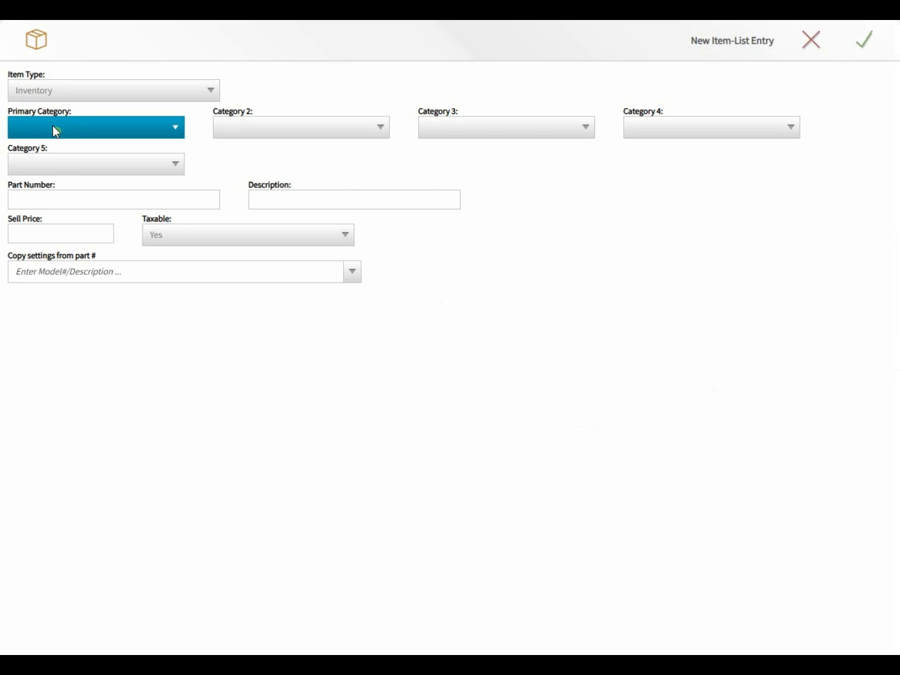
pyautogui.click(54, 128)
pyautogui.click(53, 161)
# - Enter part number ABC-123, description 'Example ABC-123 Part Number', sell price 100.00, and save
pyautogui.click(38, 197)
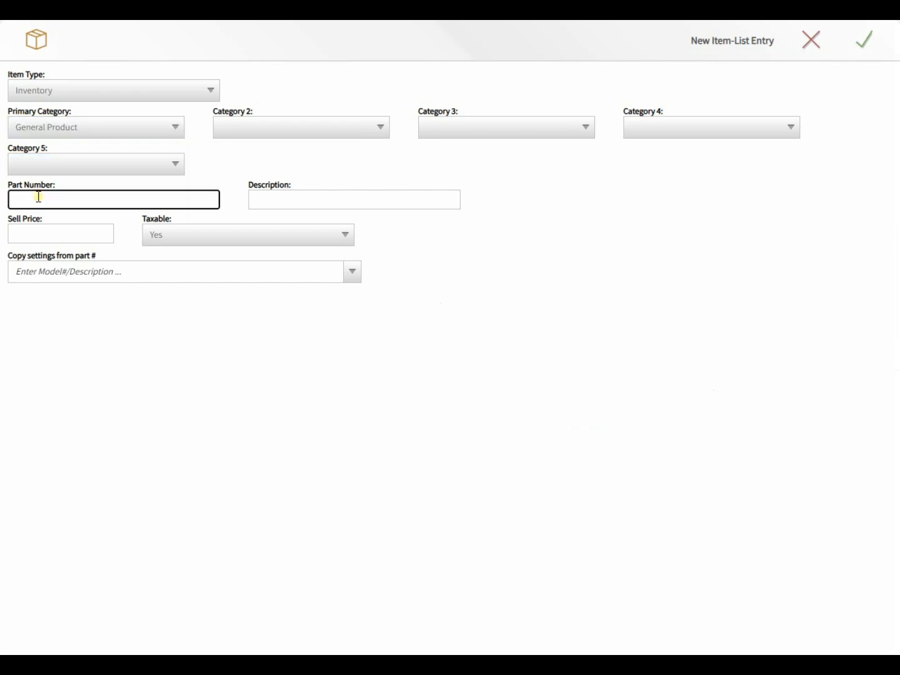
pyautogui.write('ABC-123')
pyautogui.press('Tab')
pyautogui.write('Eampl')
pyautogui.press('BackSpace')
pyautogui.press('BackSpace')
pyautogui.press('BackSpace')
pyautogui.press('BackSpace')
pyautogui.write('xample ABC-123 Part Number')
pyautogui.press('Tab')
pyautogui.write('100.00')
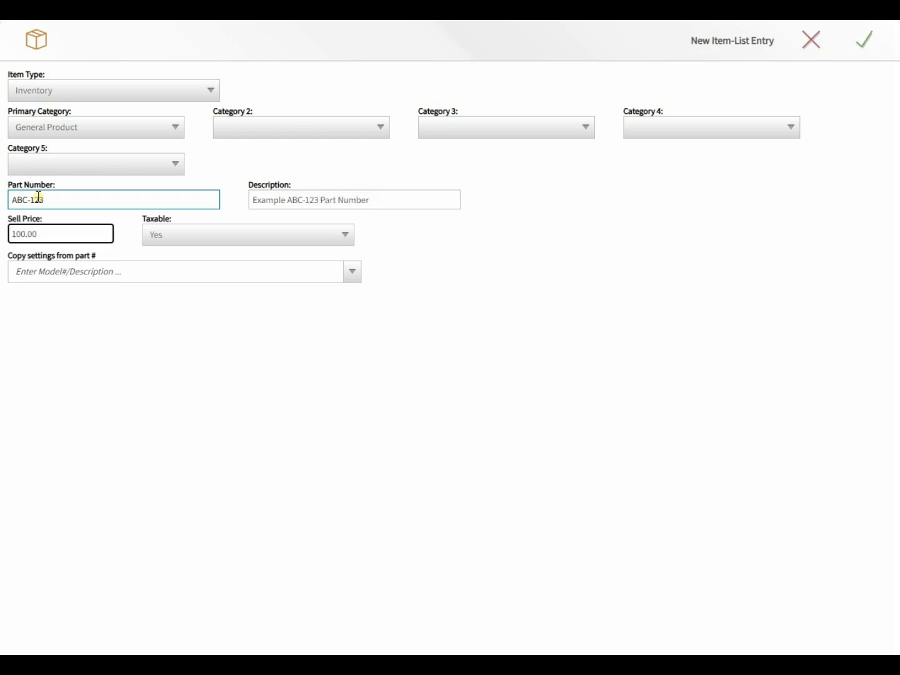
pyautogui.click(869, 47)
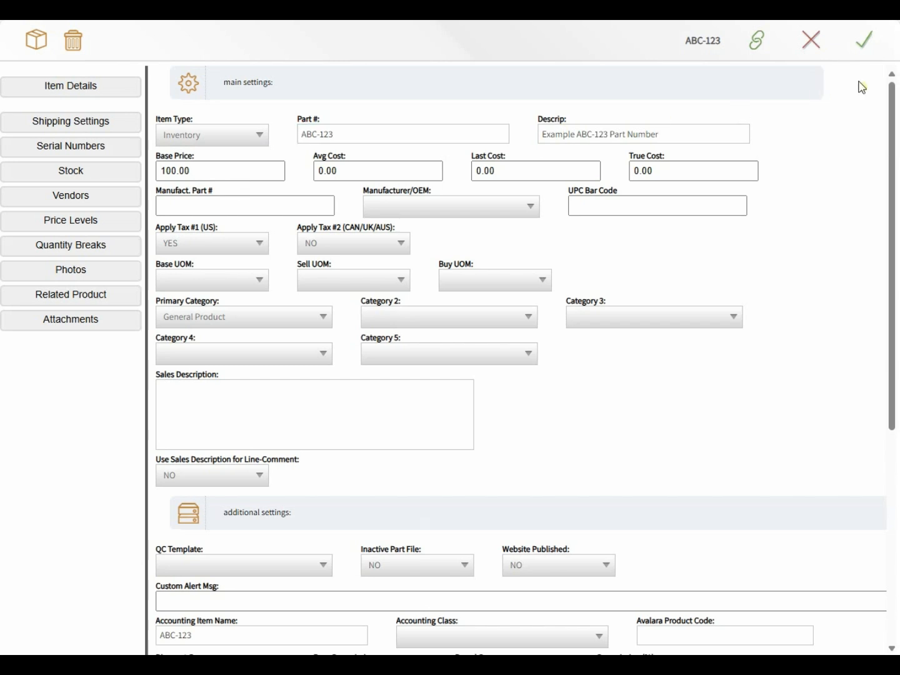
pyautogui.click(873, 52)
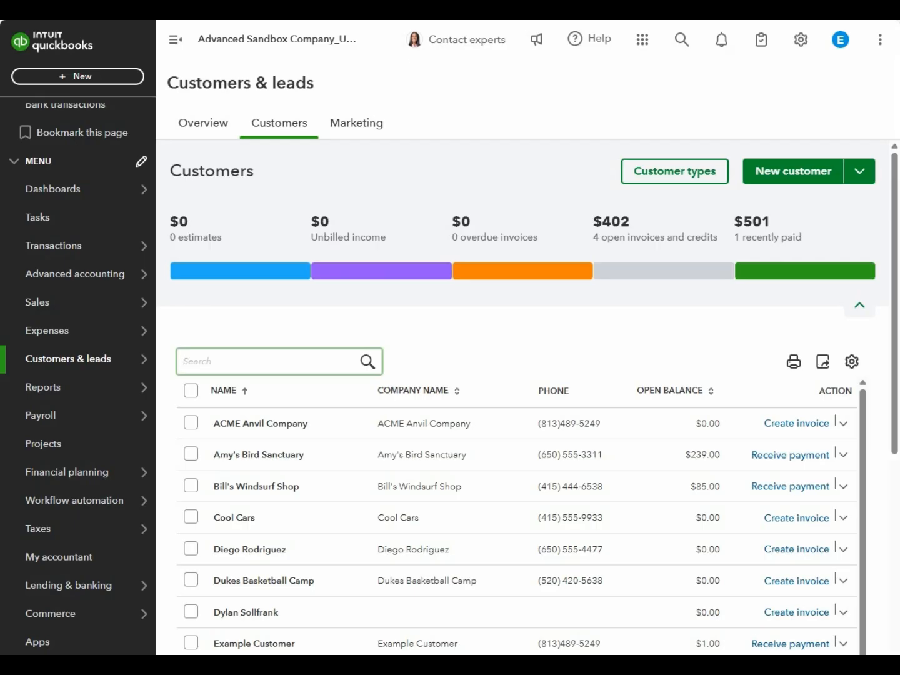
# - Search 'abc' in QuickBooks Products & services and open ABC-123 to confirm its price of 100
pyautogui.moveTo(38, 302)
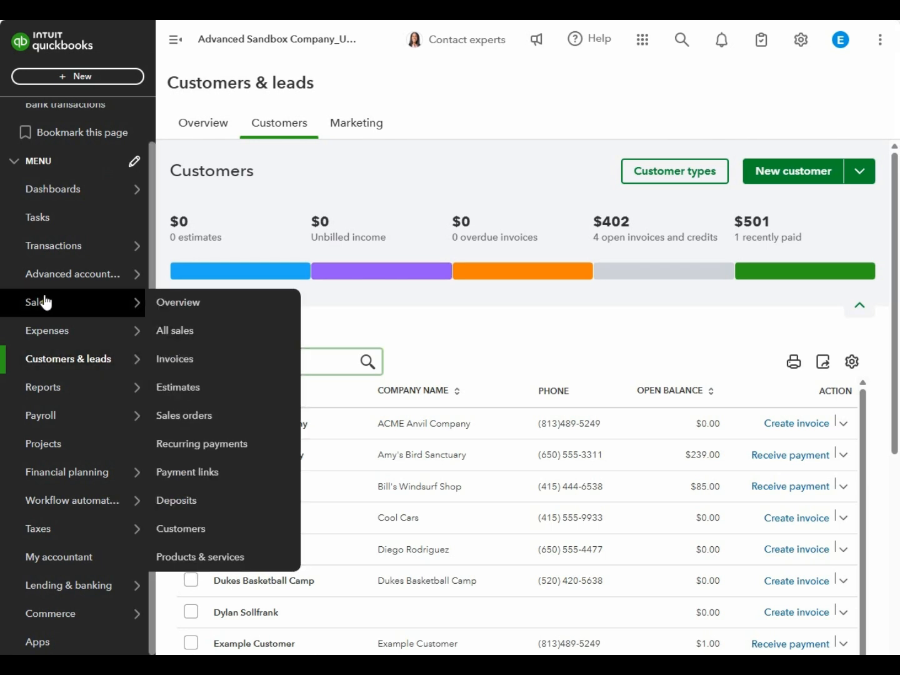
pyautogui.click(178, 557)
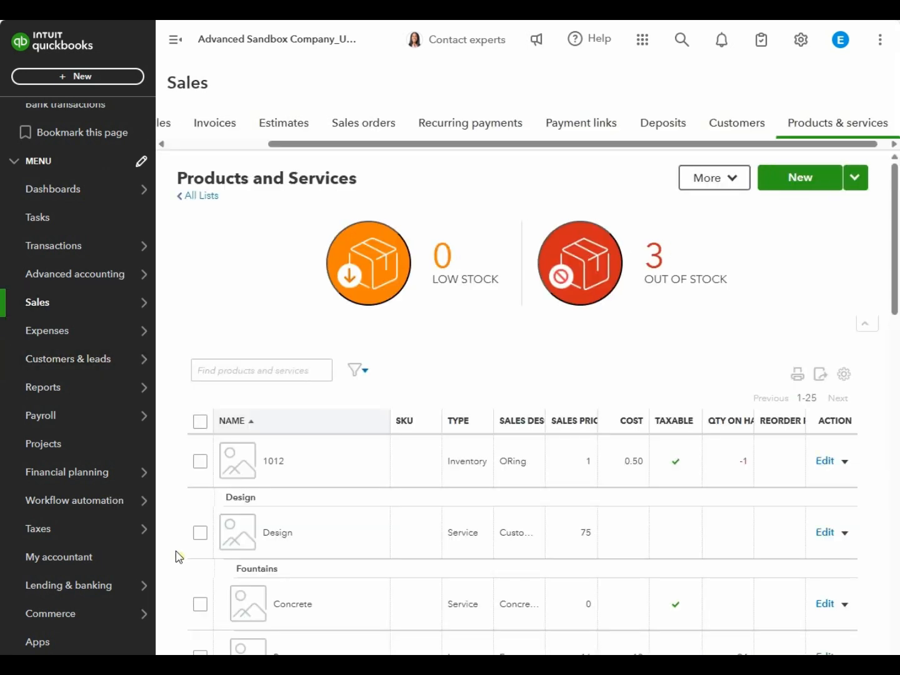
pyautogui.click(249, 378)
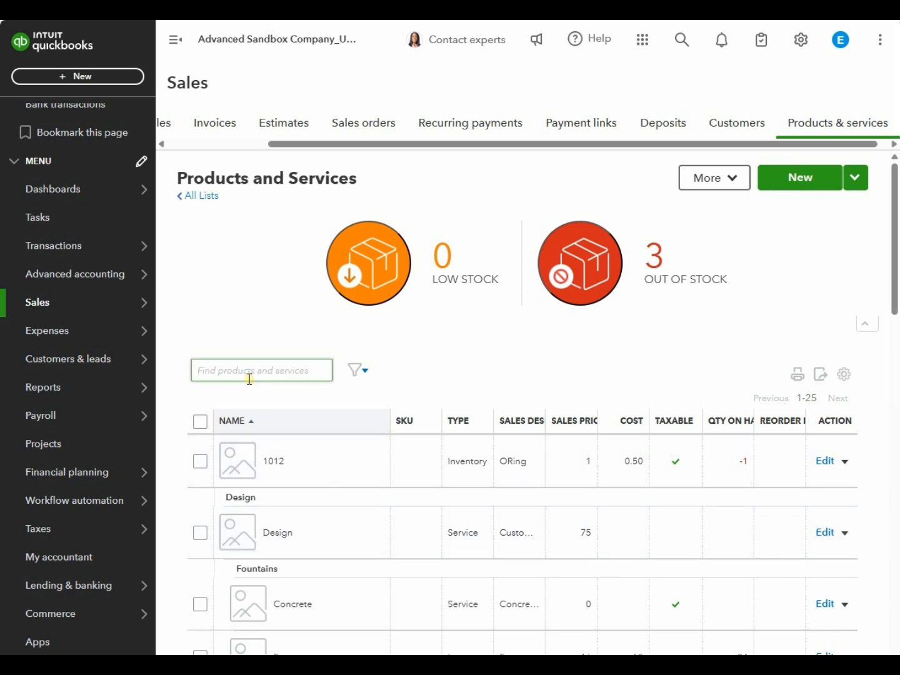
pyautogui.write('abc')
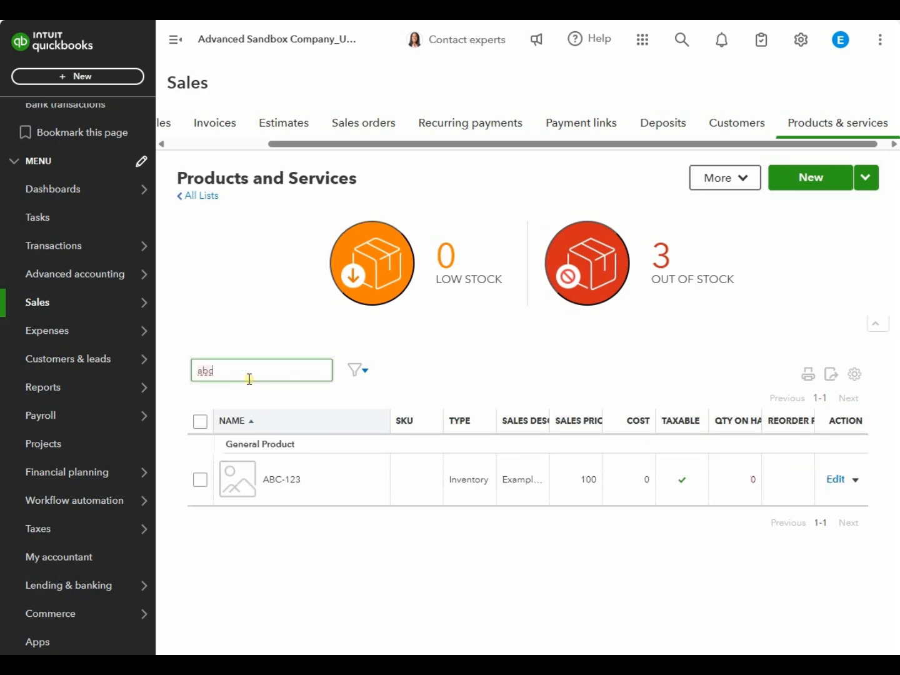
pyautogui.click(285, 486)
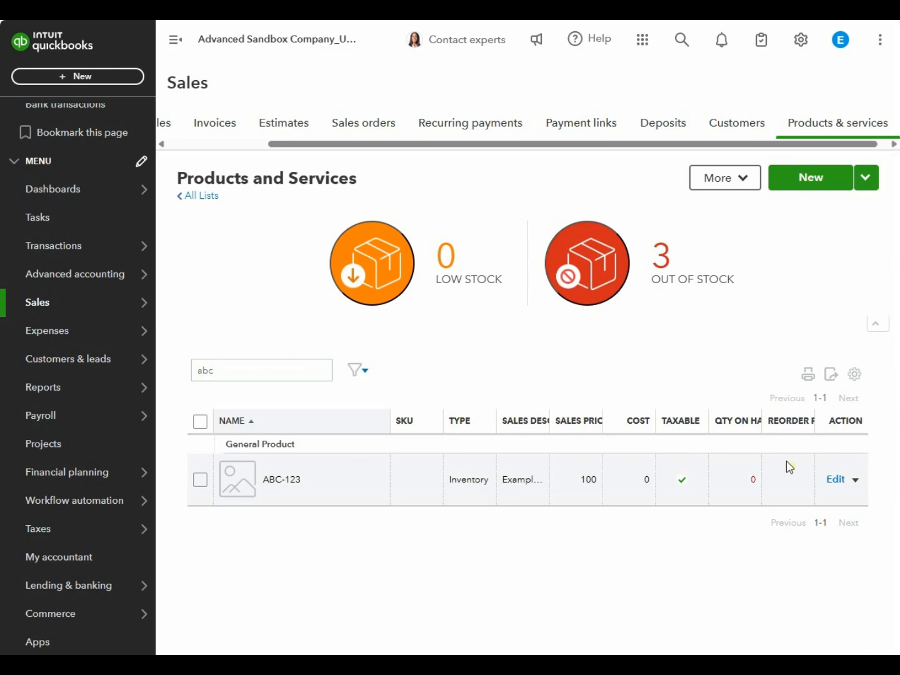
pyautogui.click(839, 485)
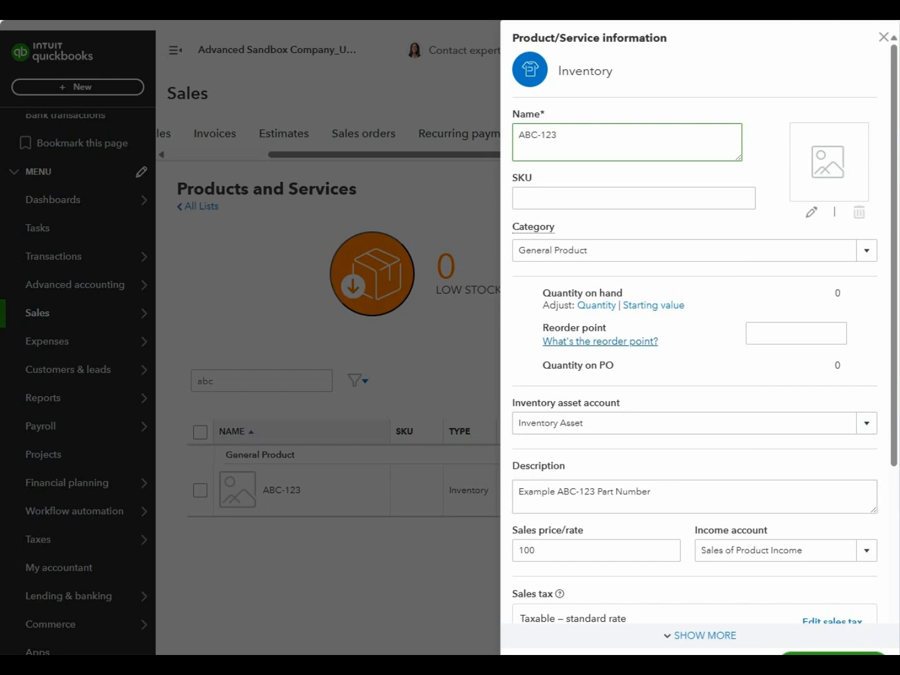
pyautogui.click(300, 20)
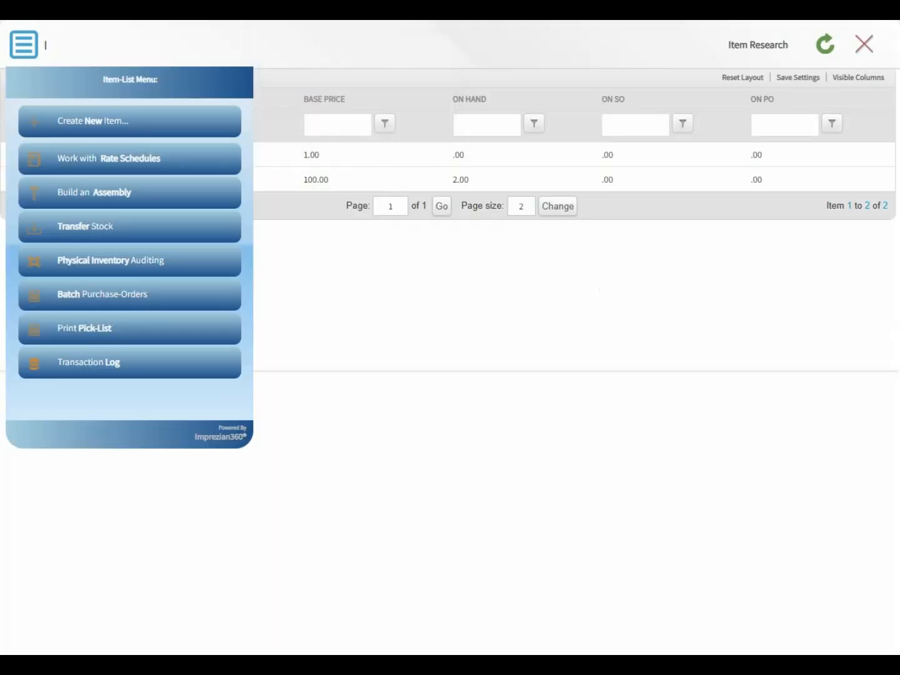
# - Refresh the item list and review ABC-123's Stock, PO, Orders and Quotes tabs
pyautogui.click(824, 43)
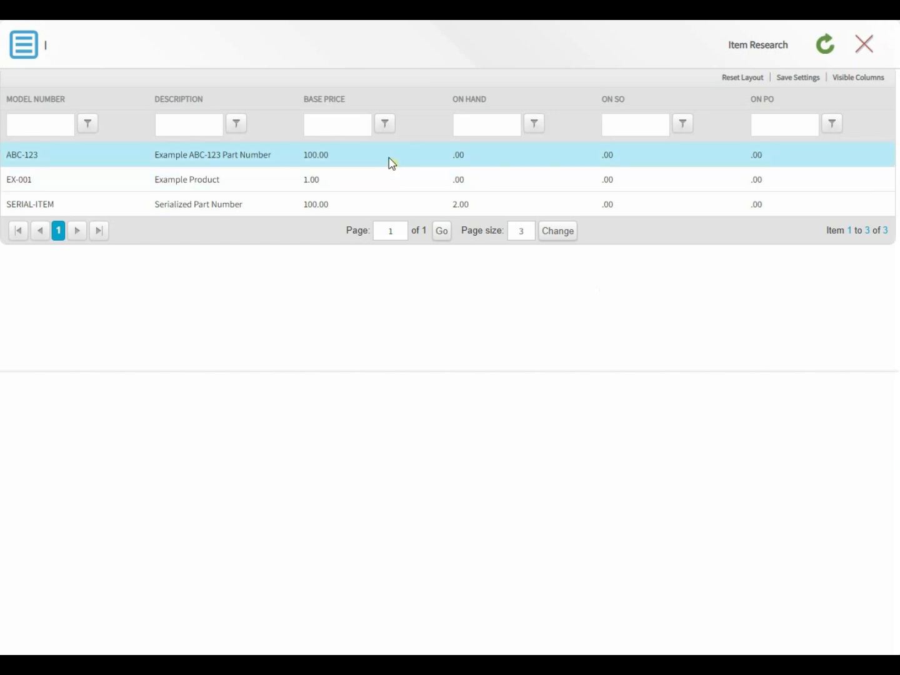
pyautogui.click(389, 161)
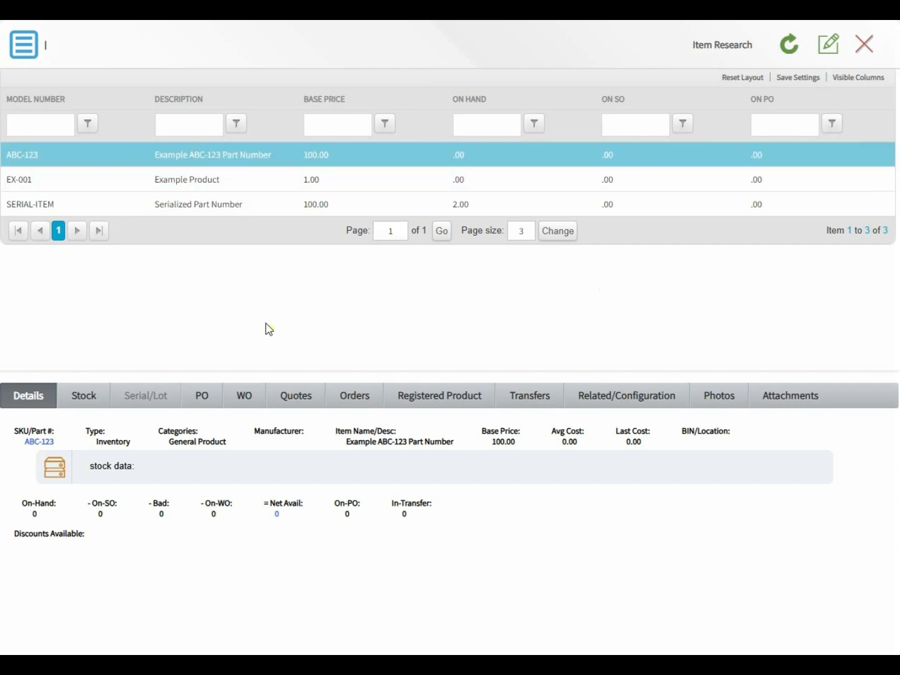
pyautogui.click(84, 401)
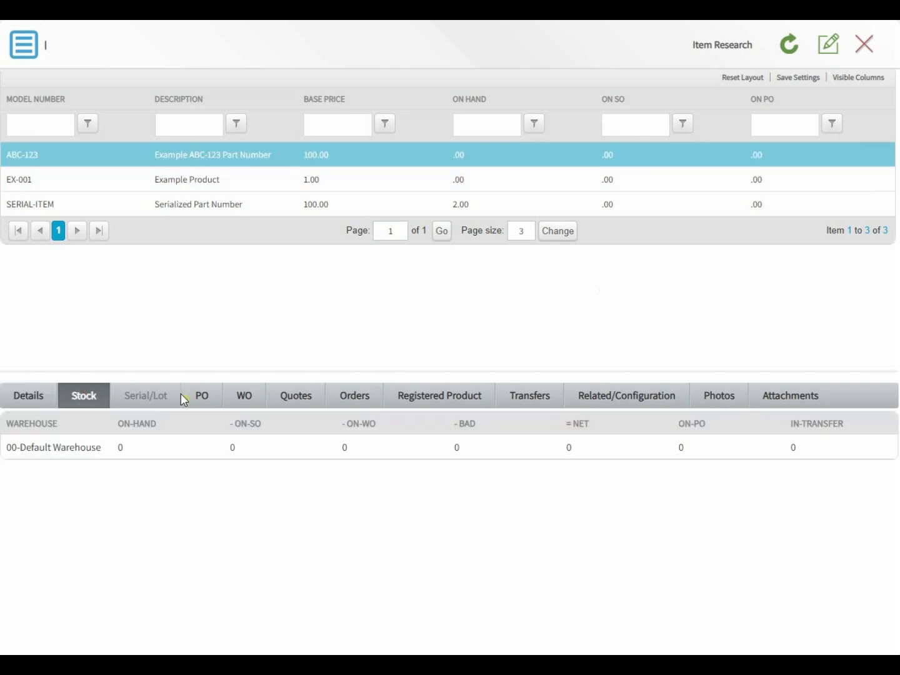
pyautogui.click(205, 397)
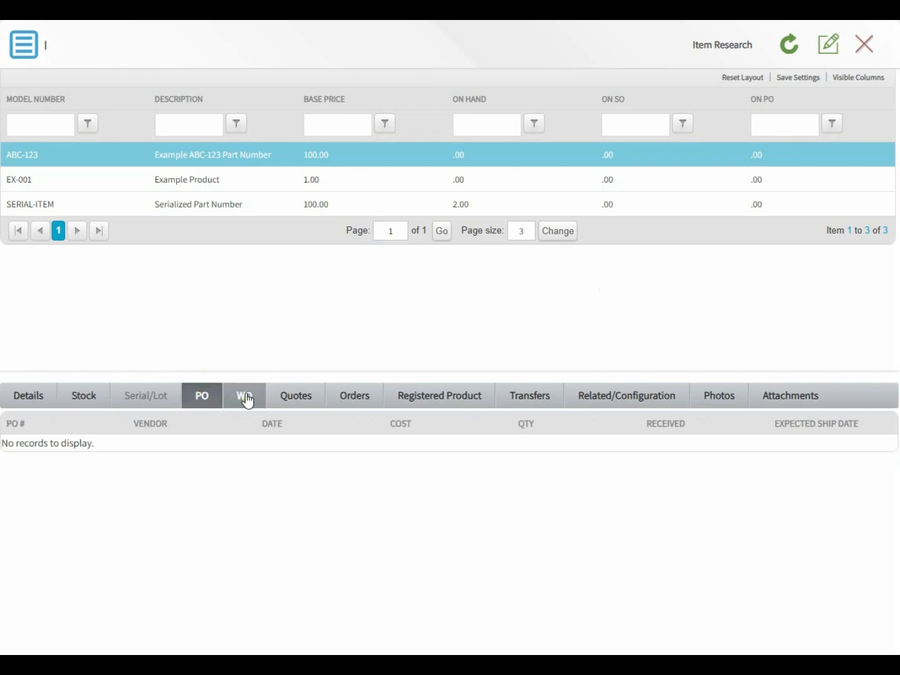
pyautogui.click(341, 397)
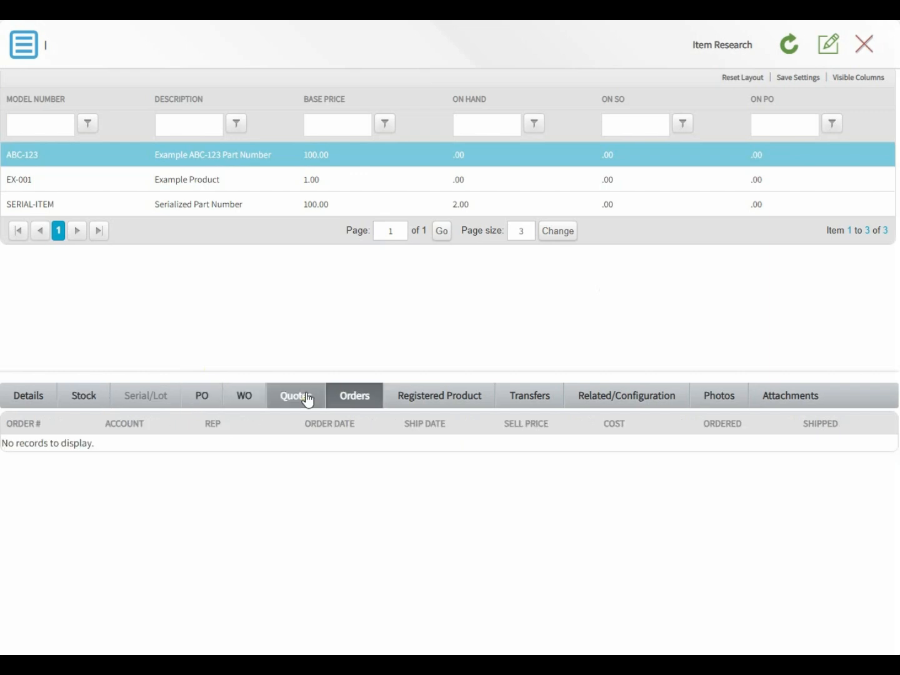
pyautogui.click(306, 399)
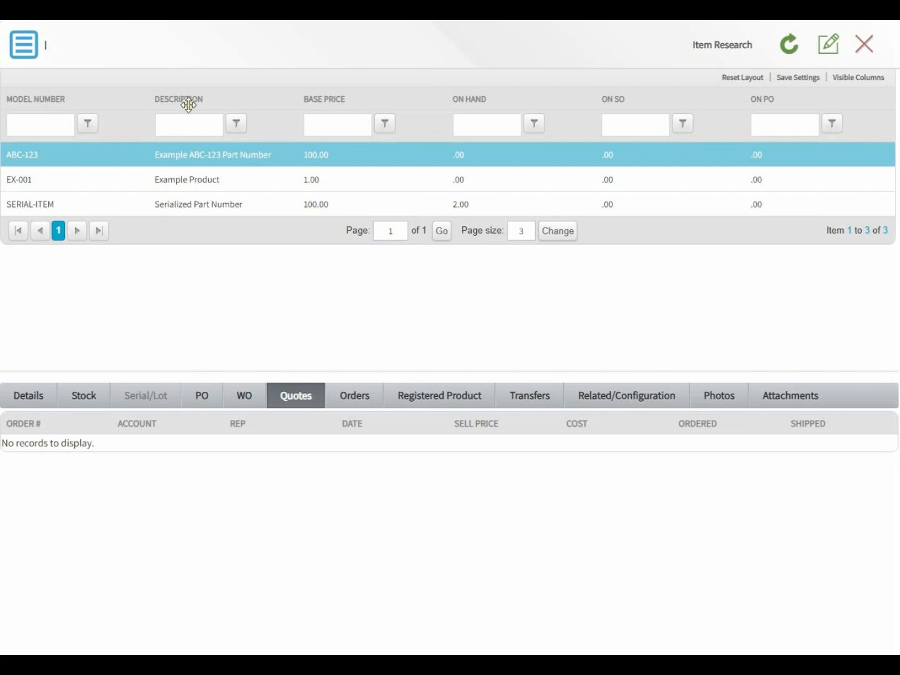
pyautogui.click(156, 9)
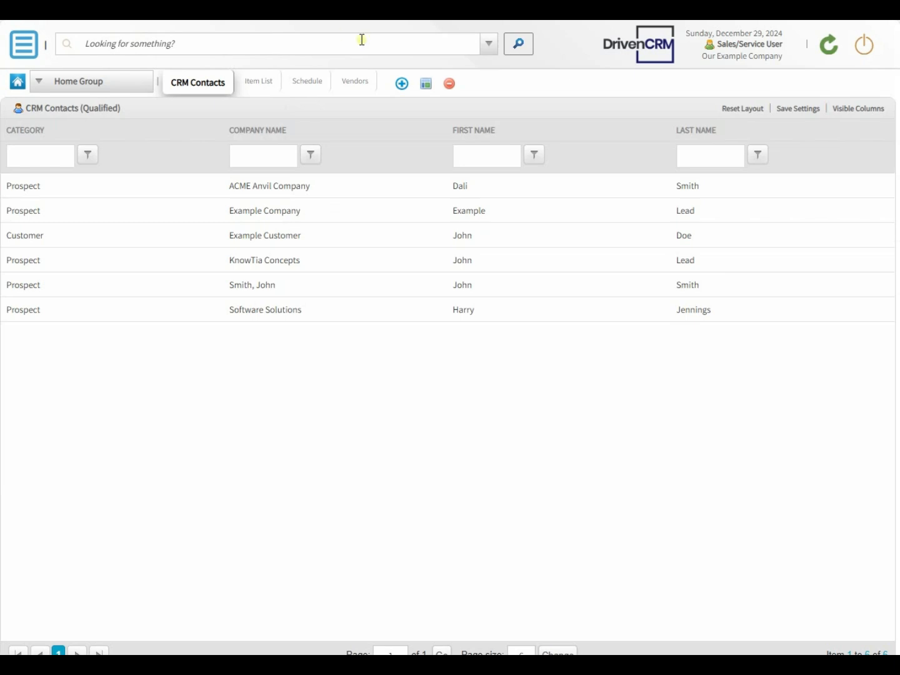
# - Add a single-panel workspace 'Active Proposals' in the Order Processing group
pyautogui.click(400, 89)
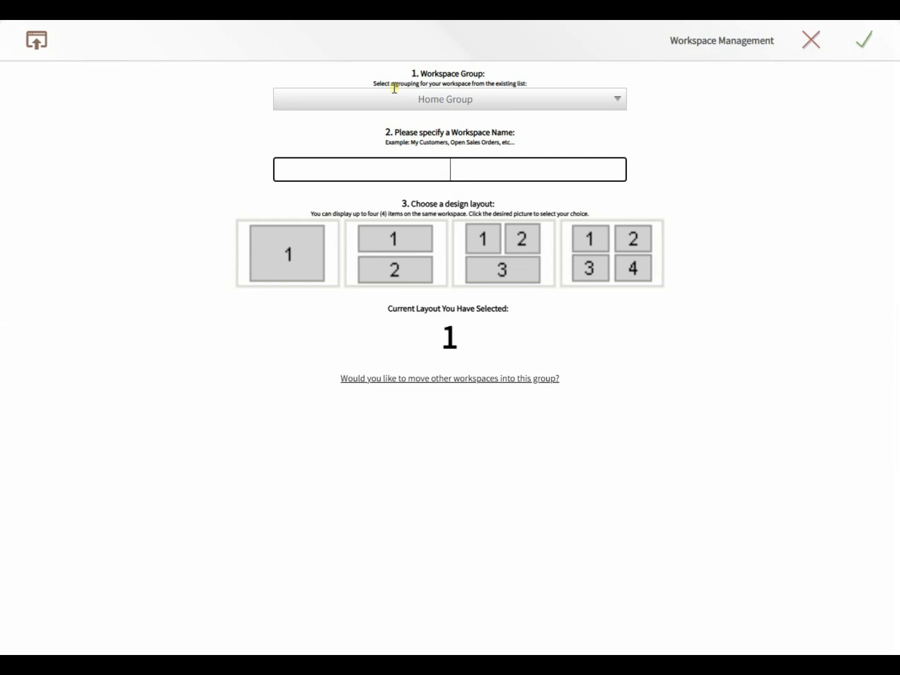
pyautogui.click(428, 99)
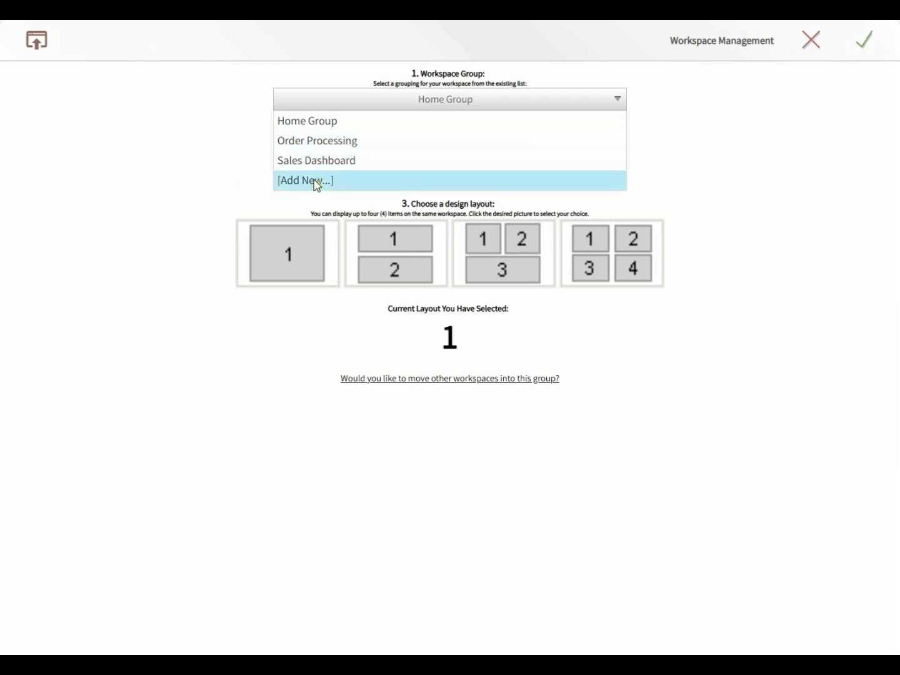
pyautogui.click(315, 146)
pyautogui.click(427, 166)
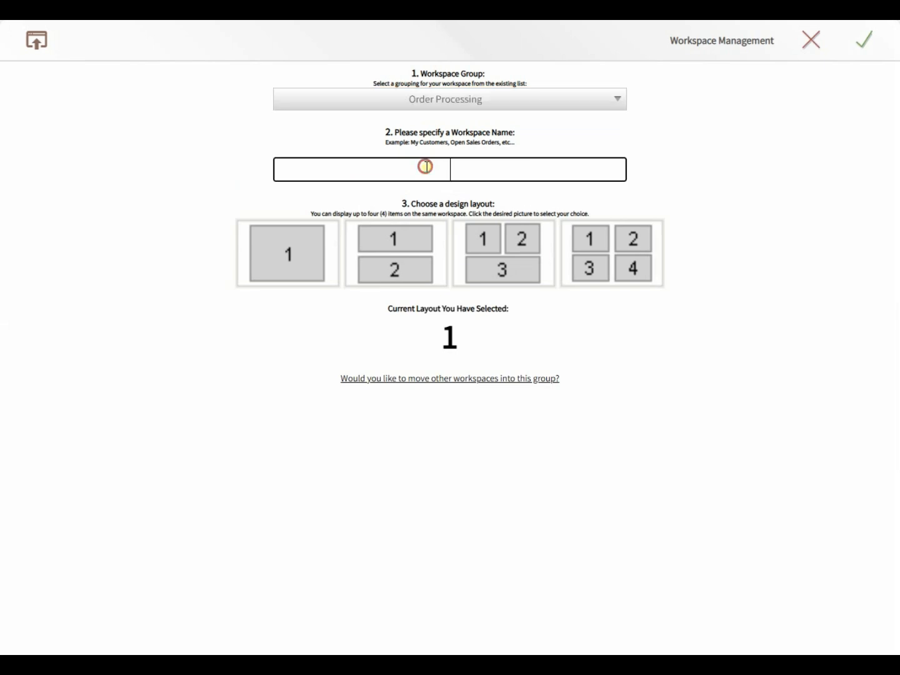
pyautogui.write('Active Proposals')
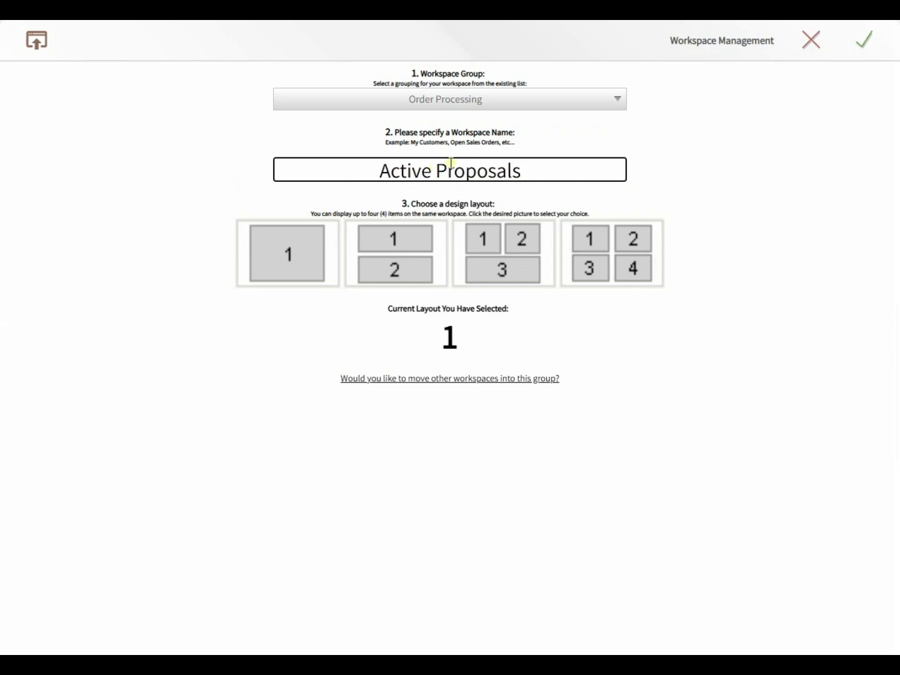
pyautogui.click(869, 43)
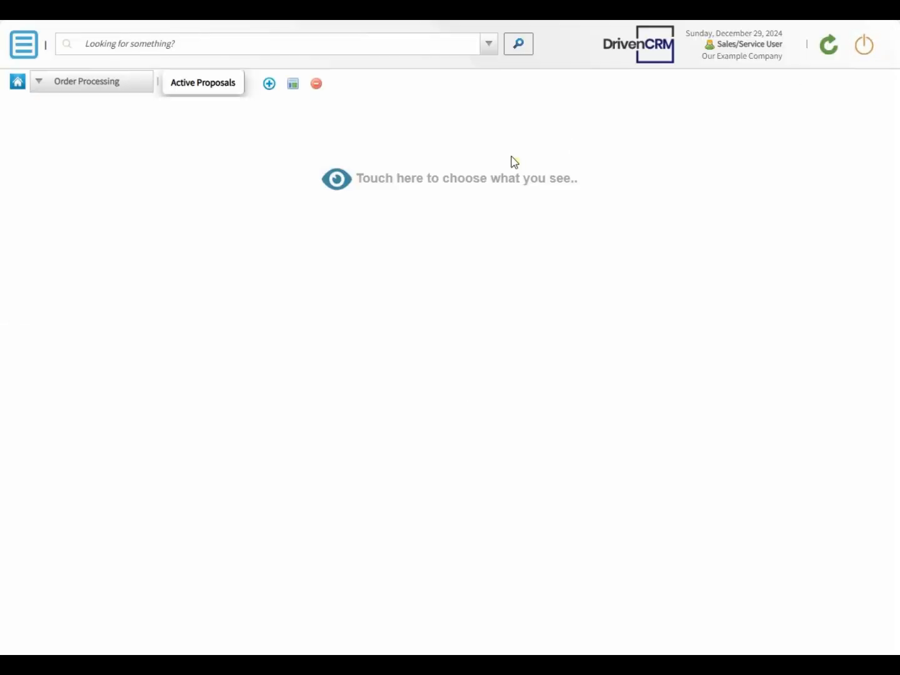
# - Fill the empty panel with the Active Proposals list from Proposal/Sales Quotations
pyautogui.click(337, 182)
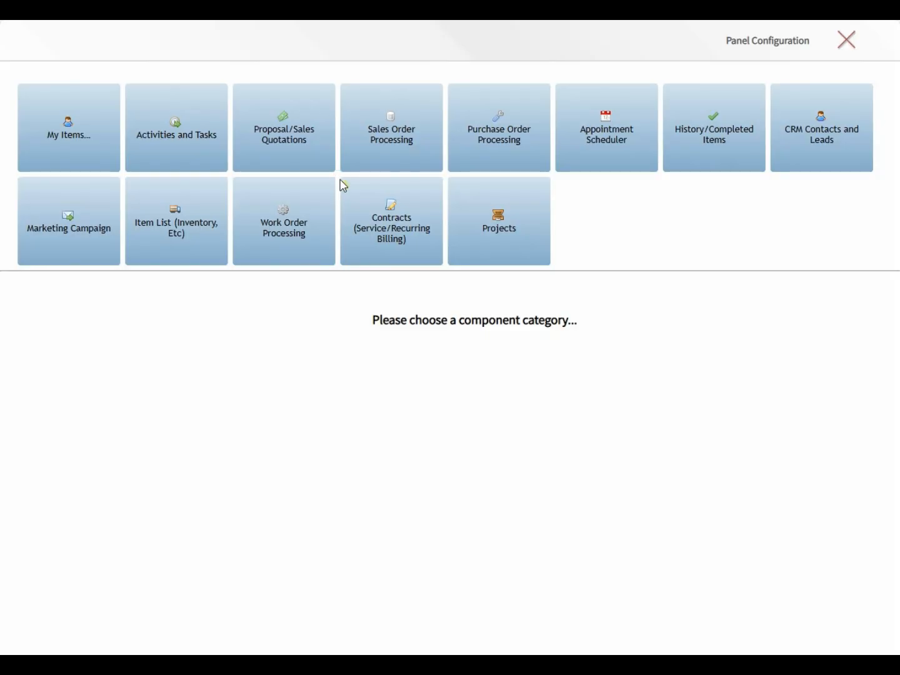
pyautogui.click(267, 137)
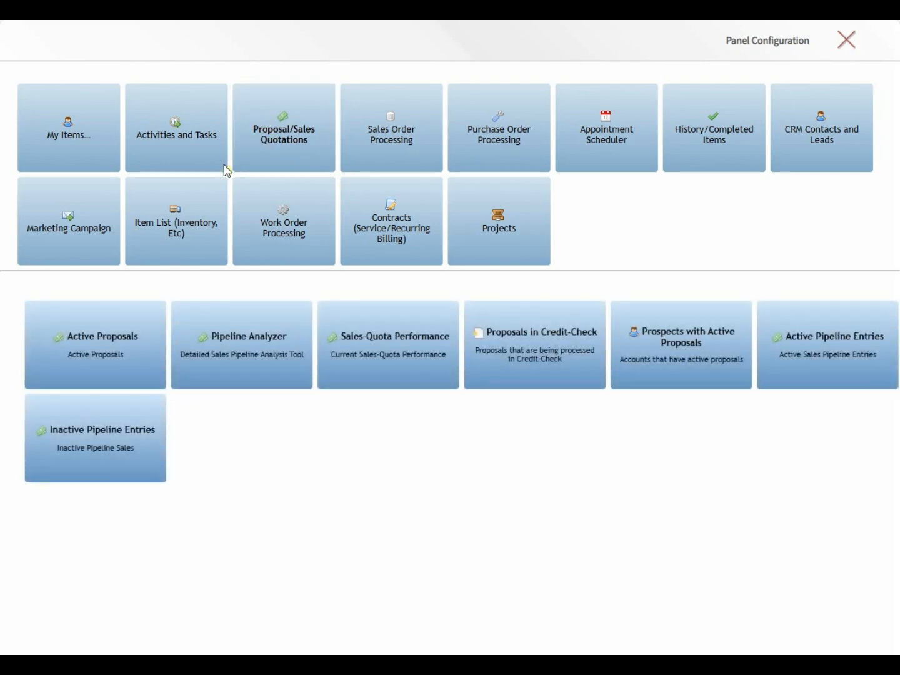
pyautogui.click(77, 340)
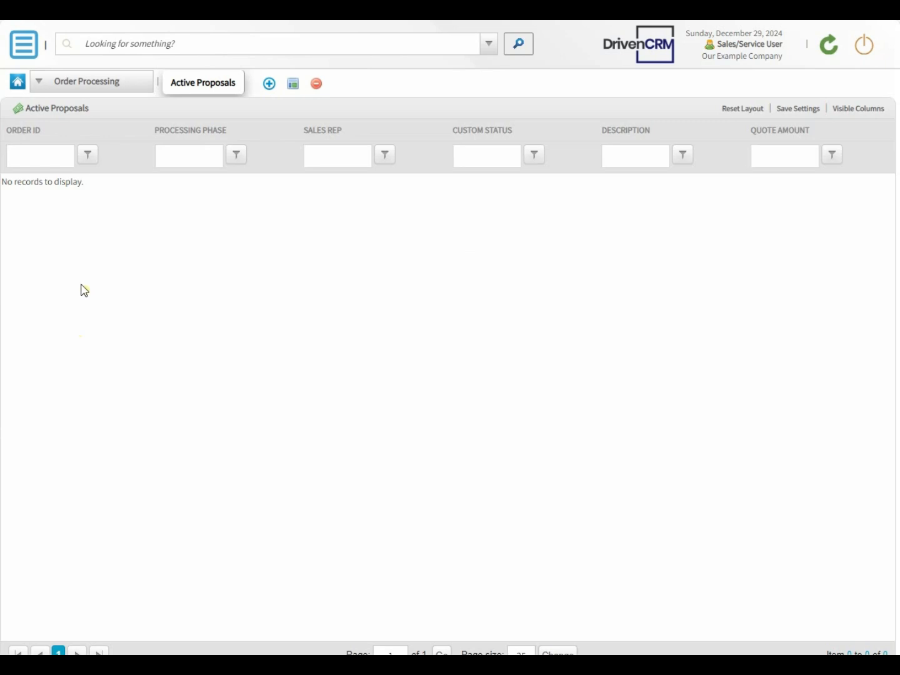
# - Start a new account record and set its type to Customer
pyautogui.click(20, 41)
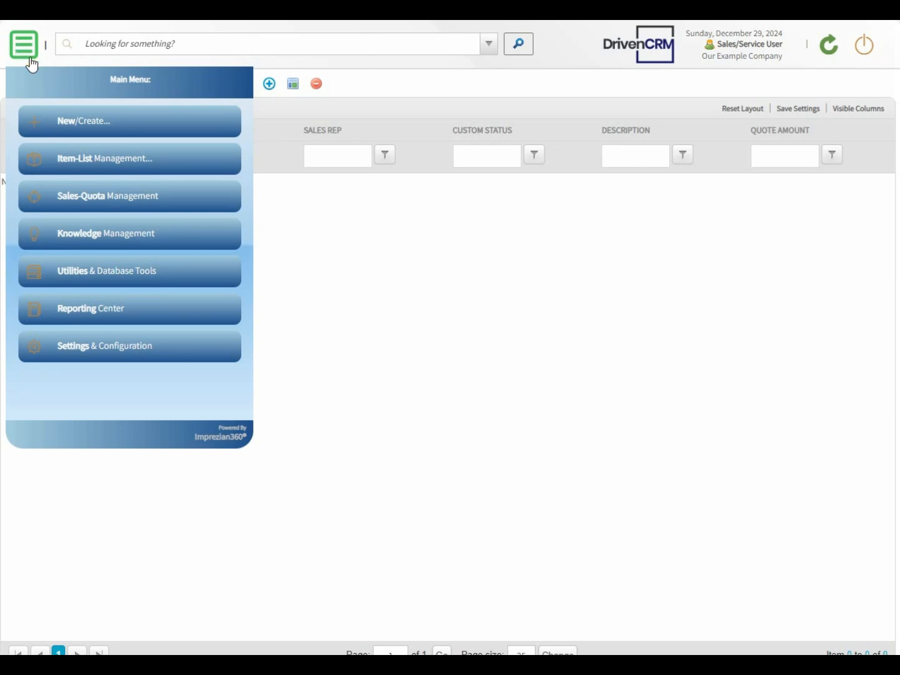
pyautogui.click(54, 119)
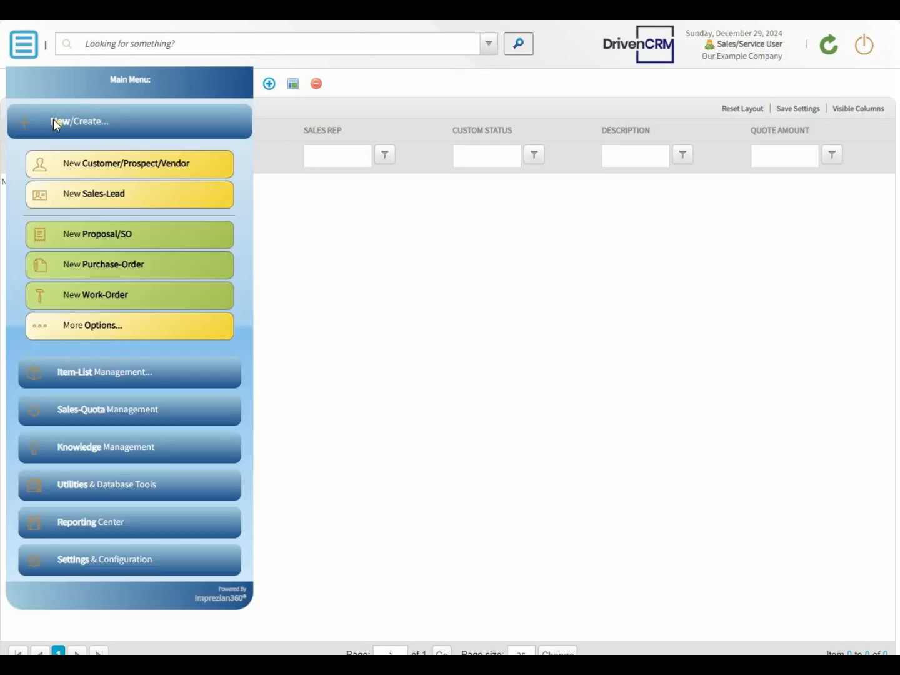
pyautogui.click(110, 166)
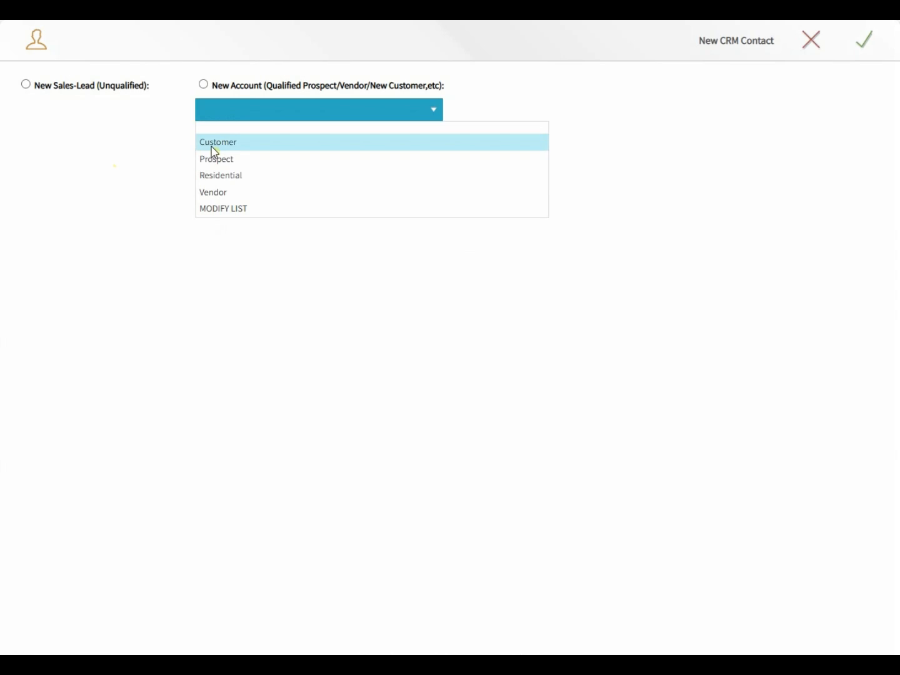
pyautogui.click(213, 147)
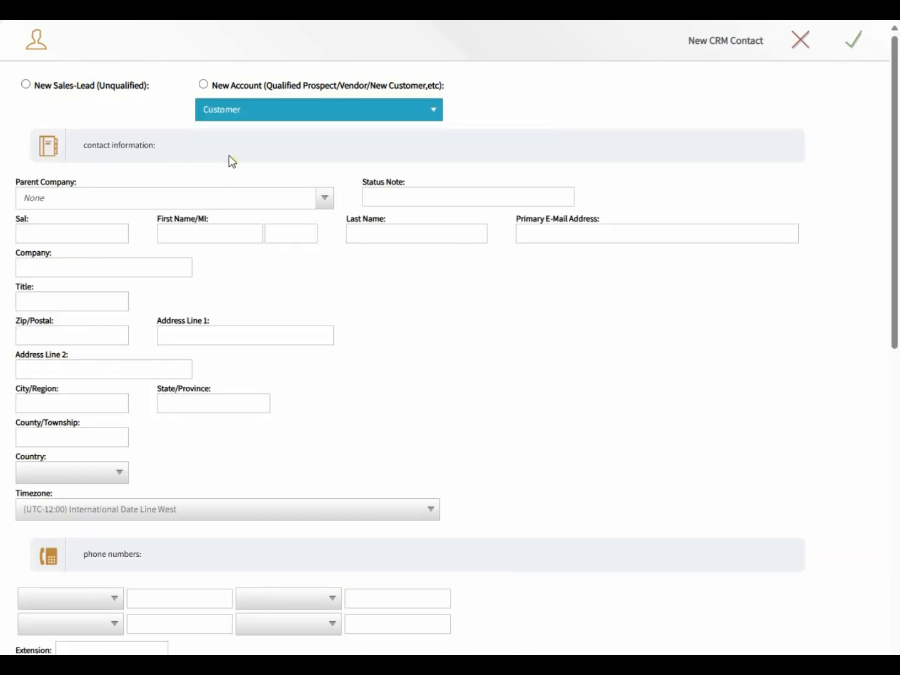
# - Enter the buyer contact's salutation Mr, name, middle initial and e-mail address
pyautogui.click(95, 239)
pyautogui.click(80, 231)
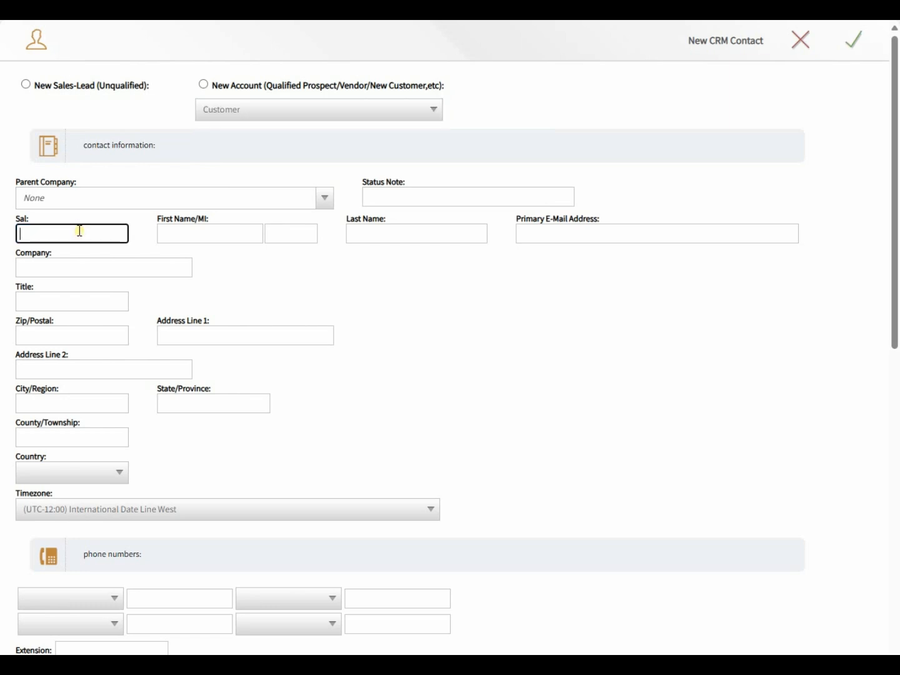
pyautogui.write('Mr')
pyautogui.press('Tab')
pyautogui.write('Jere')
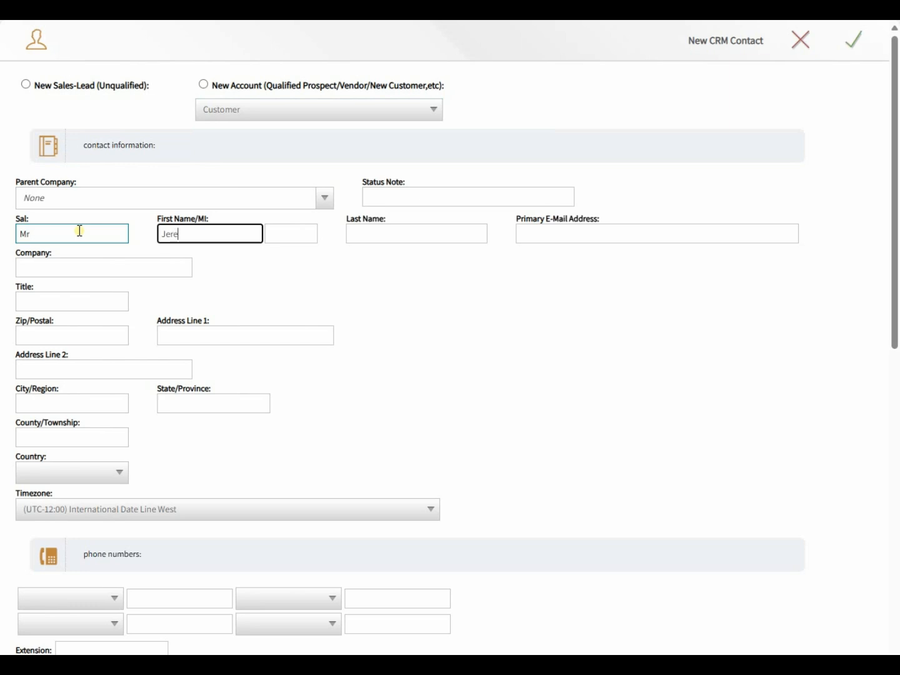
pyautogui.press('Tab')
pyautogui.press('Tab')
pyautogui.write('S')
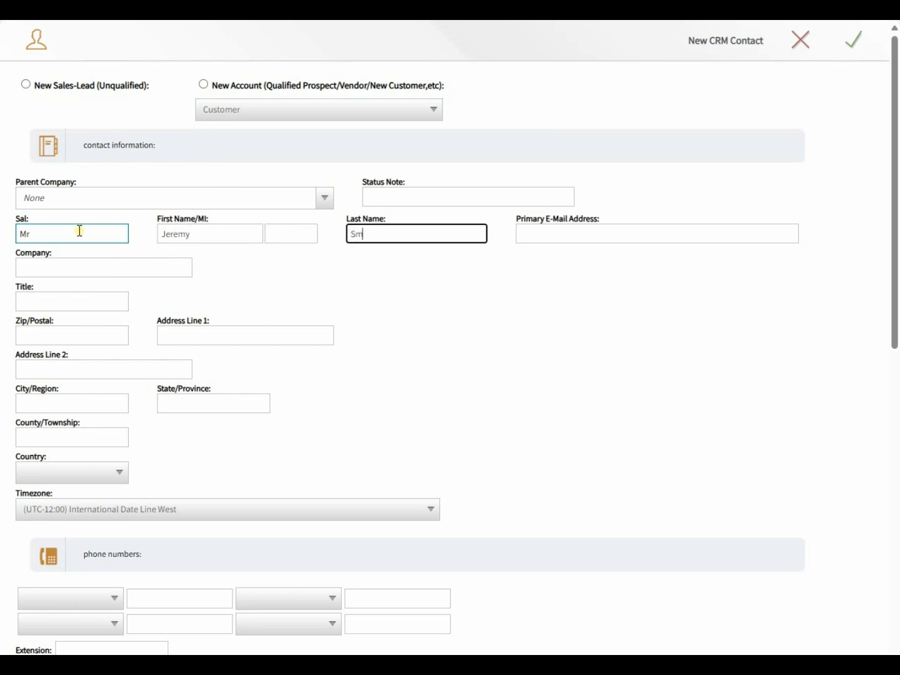
pyautogui.press('Tab')
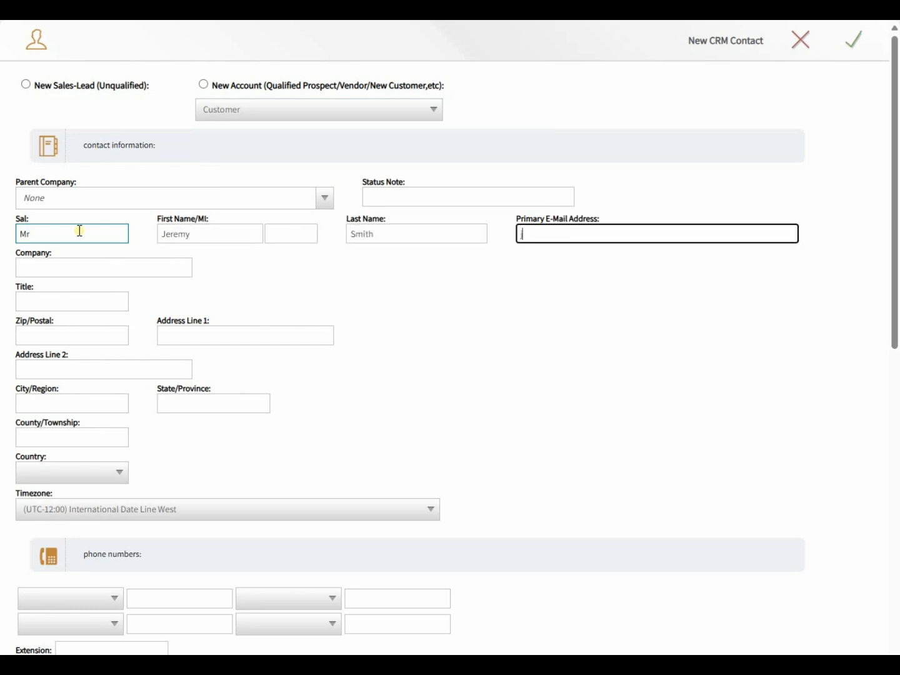
pyautogui.press('Tab')
# - Enter company ACME Example Company and job title Buyer, then save the customer
pyautogui.write('ACME Example Company')
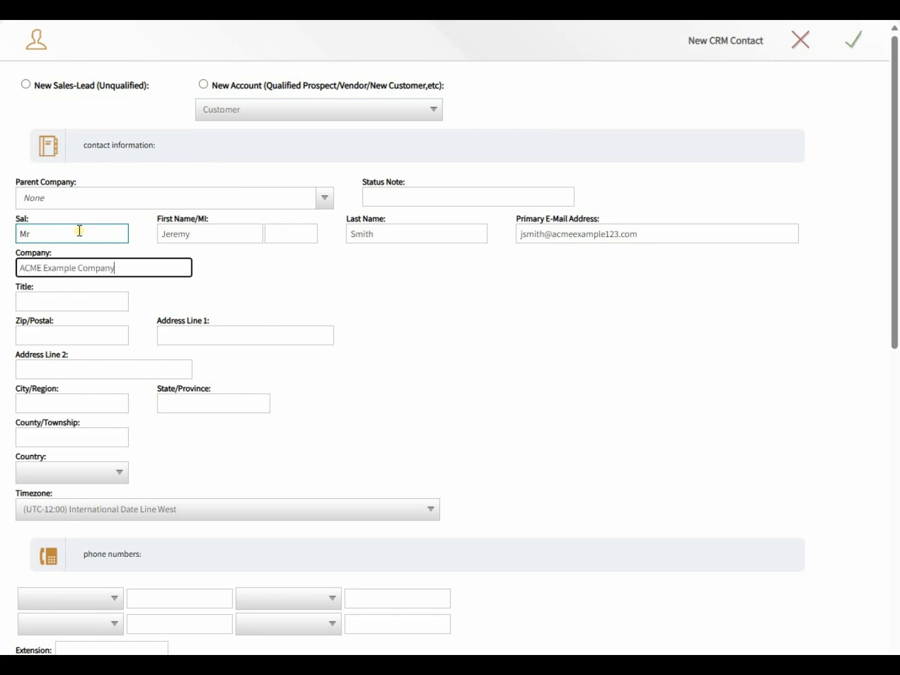
pyautogui.press('Tab')
pyautogui.write('Buyer')
pyautogui.press('Tab')
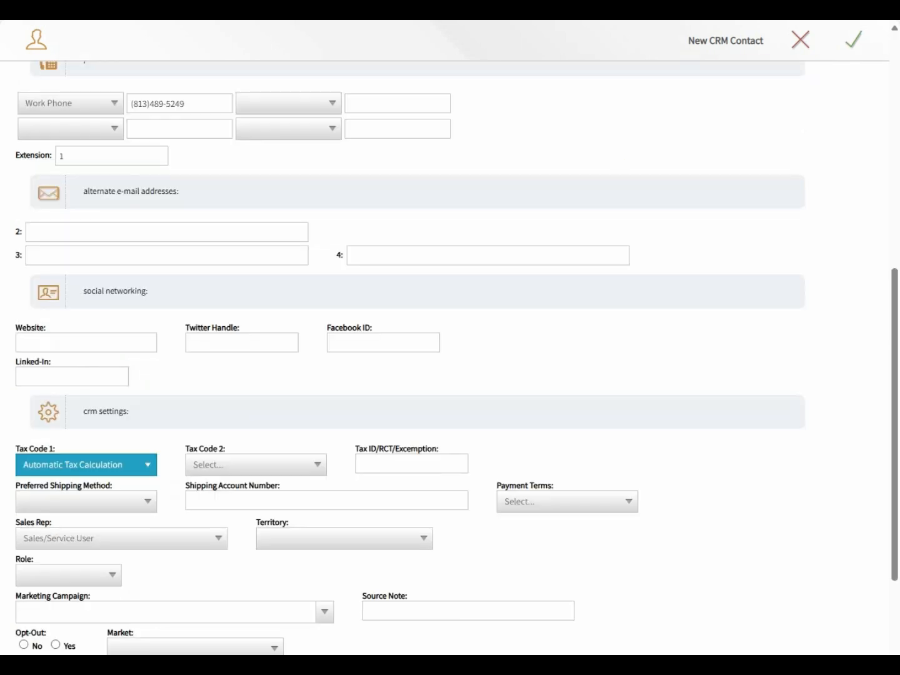
pyautogui.click(856, 39)
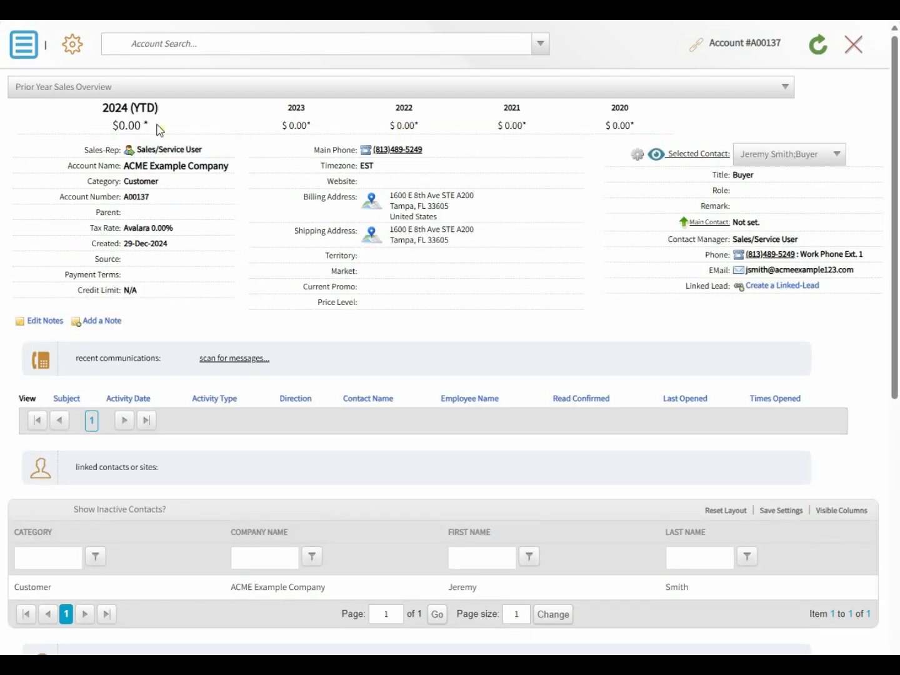
# - Start a new proposal for the account as a New Quotation described 'Example Order'
pyautogui.click(27, 48)
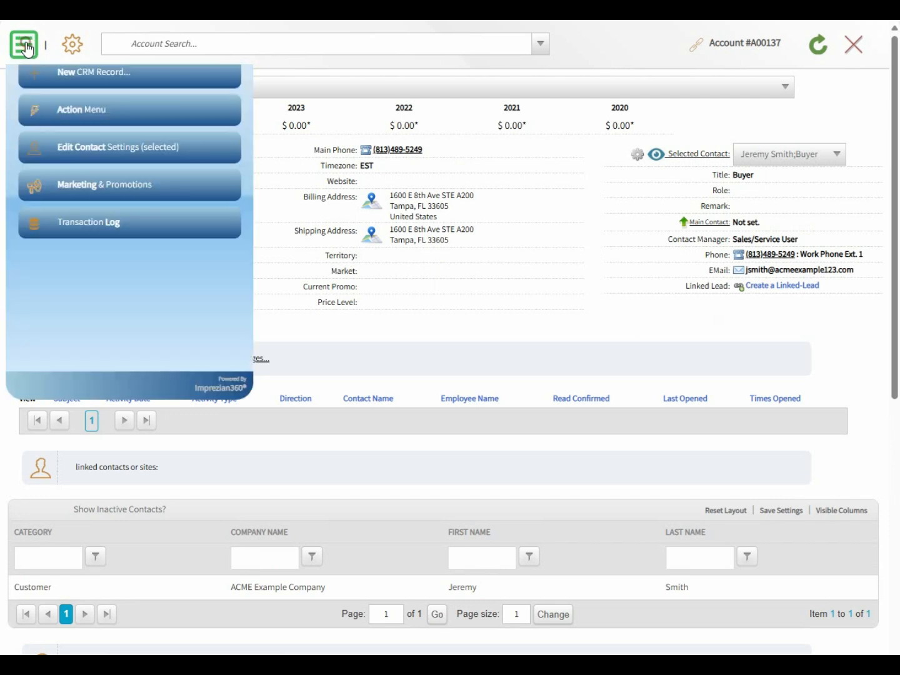
pyautogui.click(52, 123)
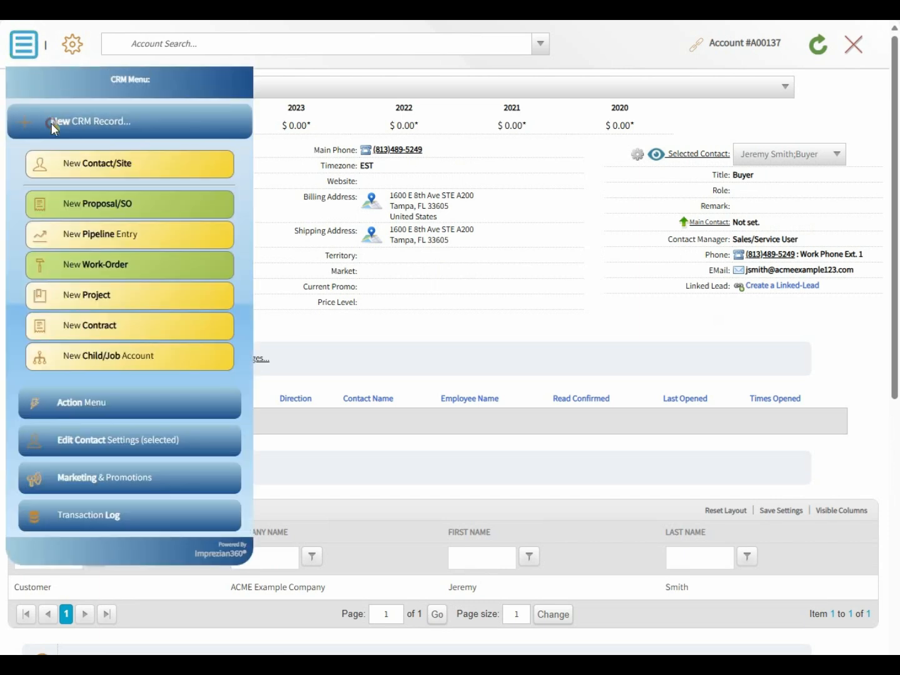
pyautogui.click(81, 203)
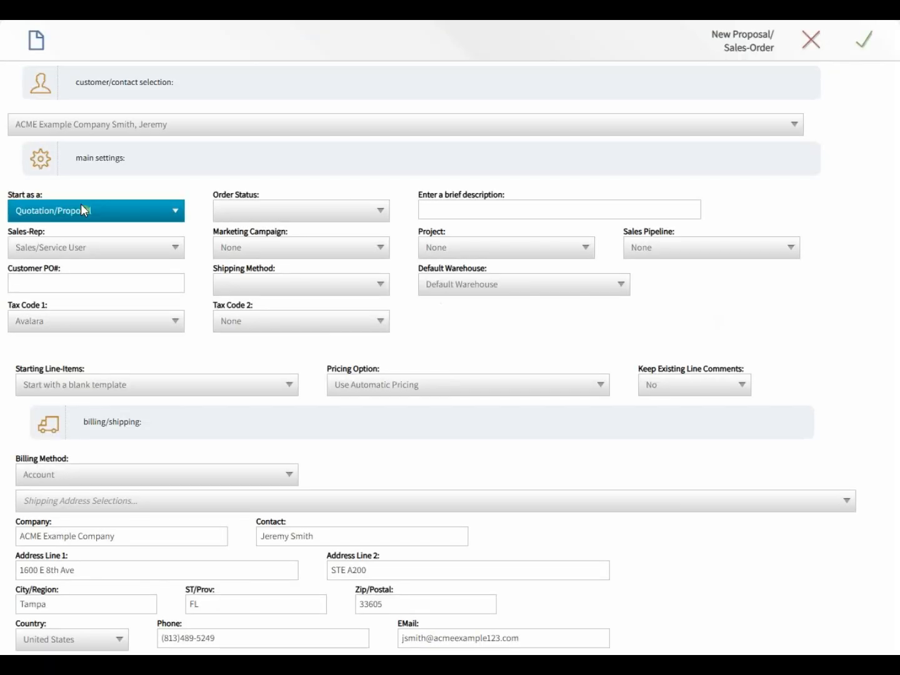
pyautogui.click(235, 208)
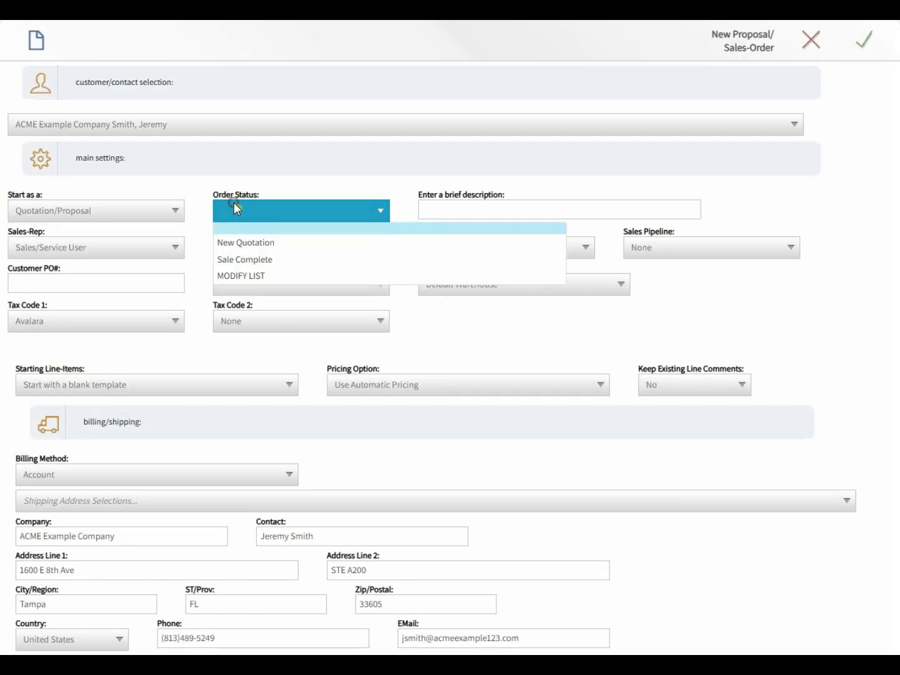
pyautogui.click(241, 243)
pyautogui.click(448, 211)
pyautogui.write('Example Order')
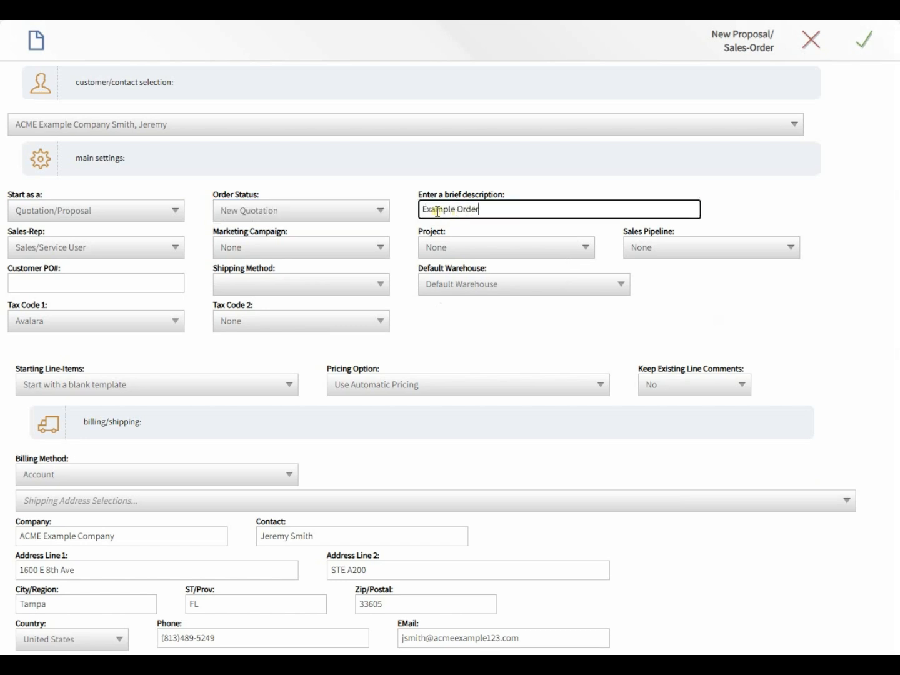
# - Set customer PO CUSTOMER-PO and Pickup shipping, then save proposal 200168
pyautogui.click(49, 283)
pyautogui.write('CUSTOMER-PO')
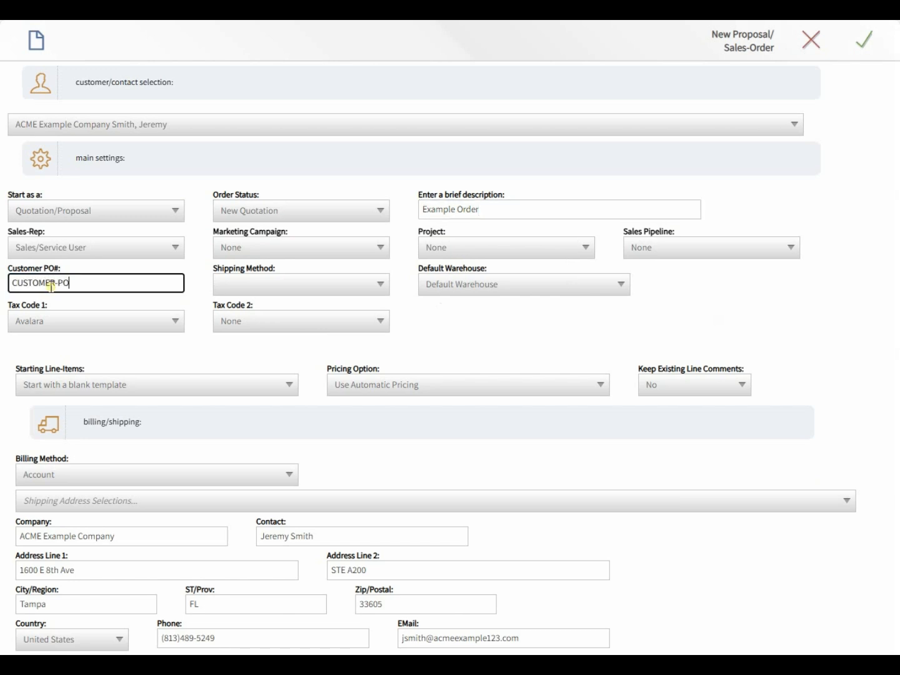
pyautogui.click(222, 284)
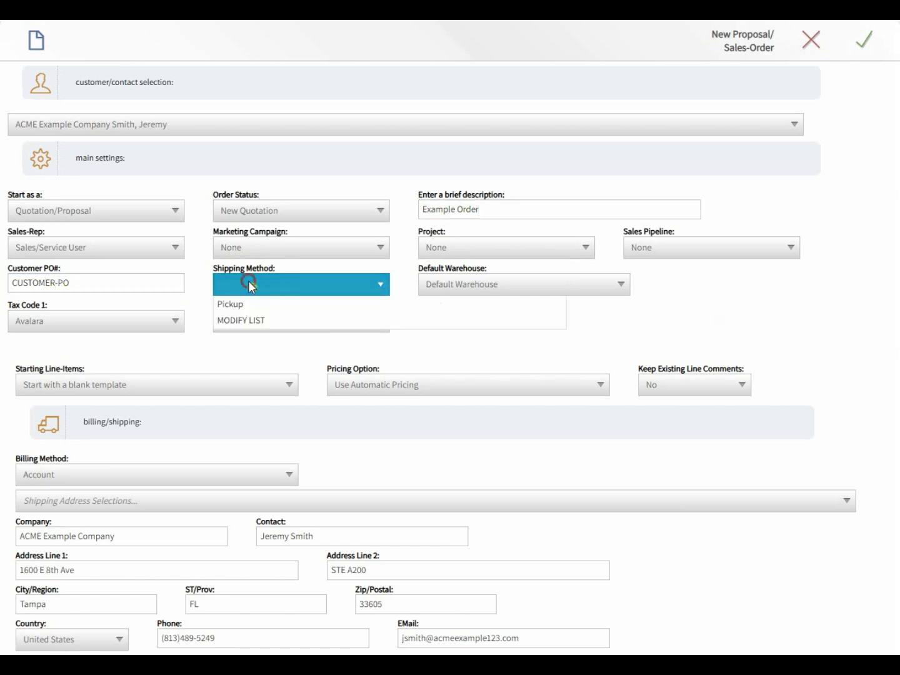
pyautogui.click(247, 318)
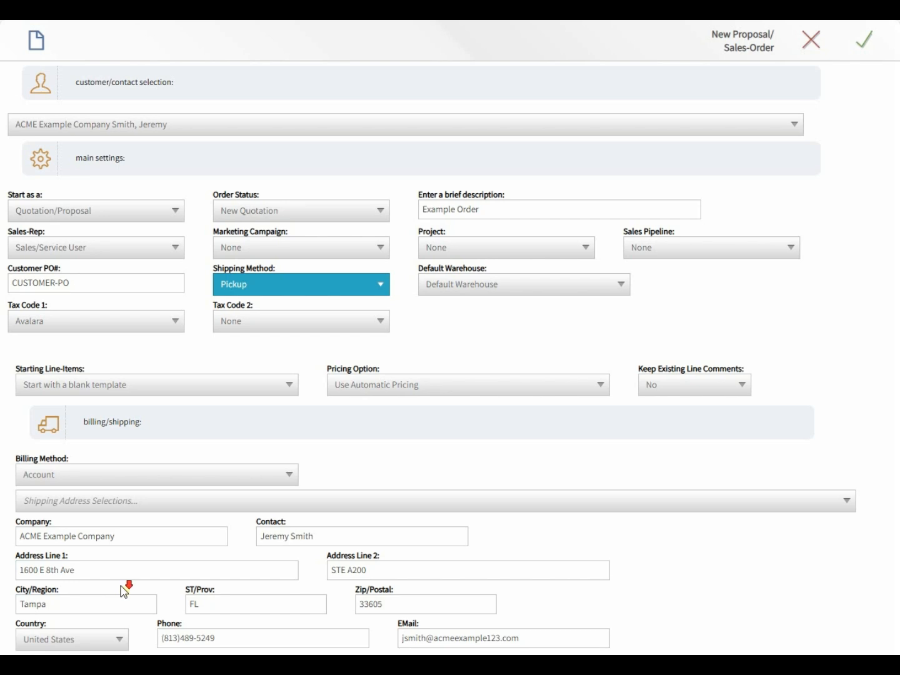
pyautogui.click(164, 459)
pyautogui.click(171, 460)
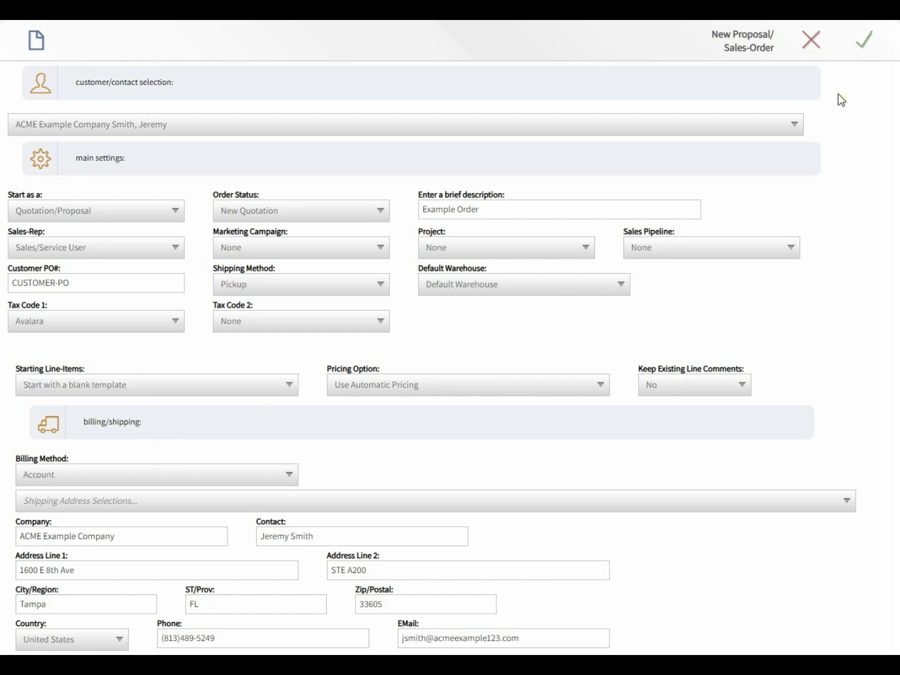
pyautogui.click(491, 285)
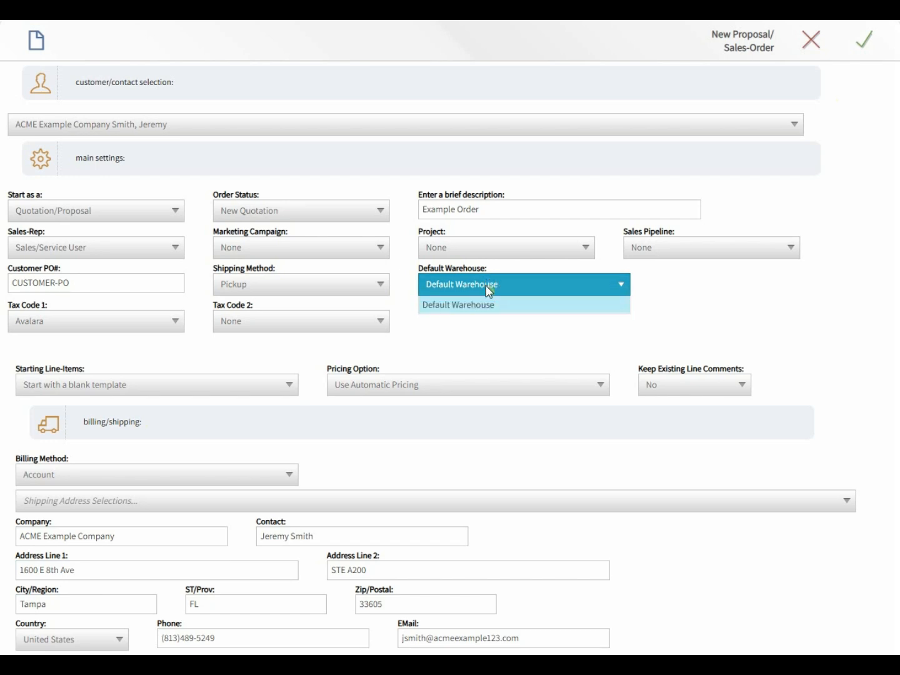
pyautogui.click(865, 41)
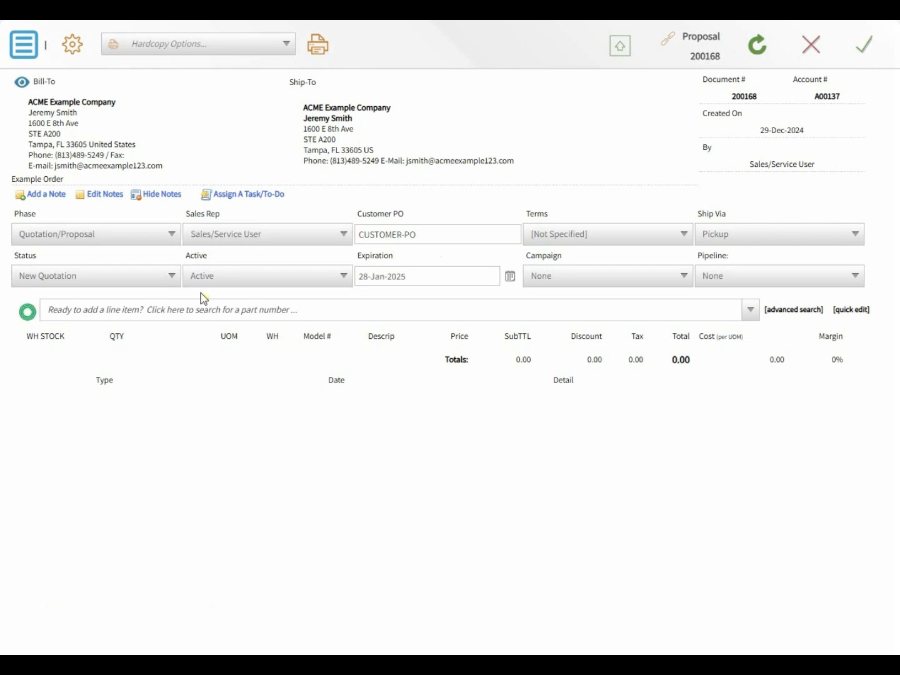
# - Add part ABC-123 to proposal 200168 with quantity 5 and recalculate totals
pyautogui.click(163, 312)
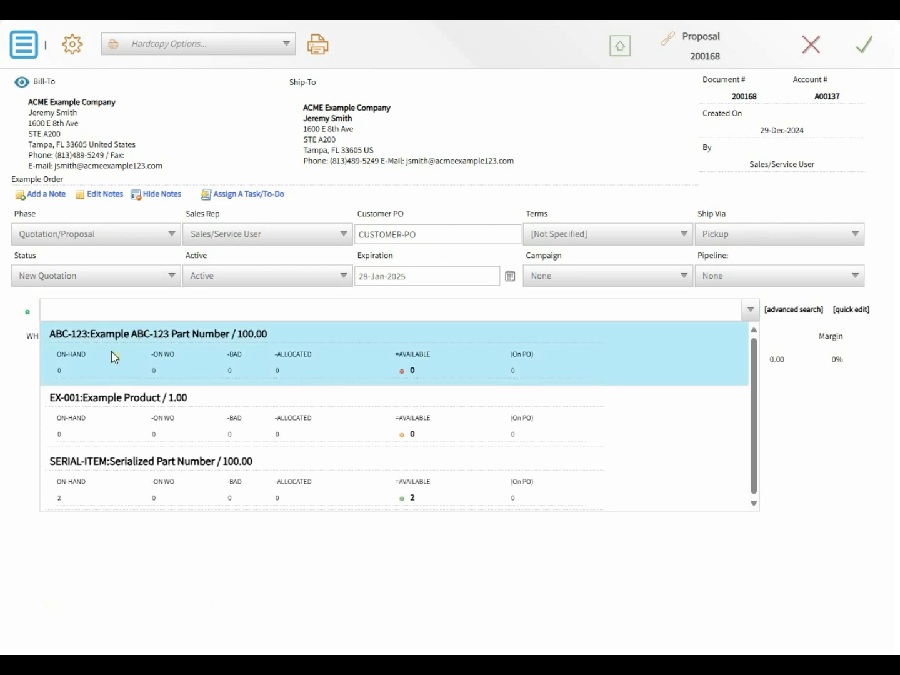
pyautogui.write('ABC')
pyautogui.click(115, 353)
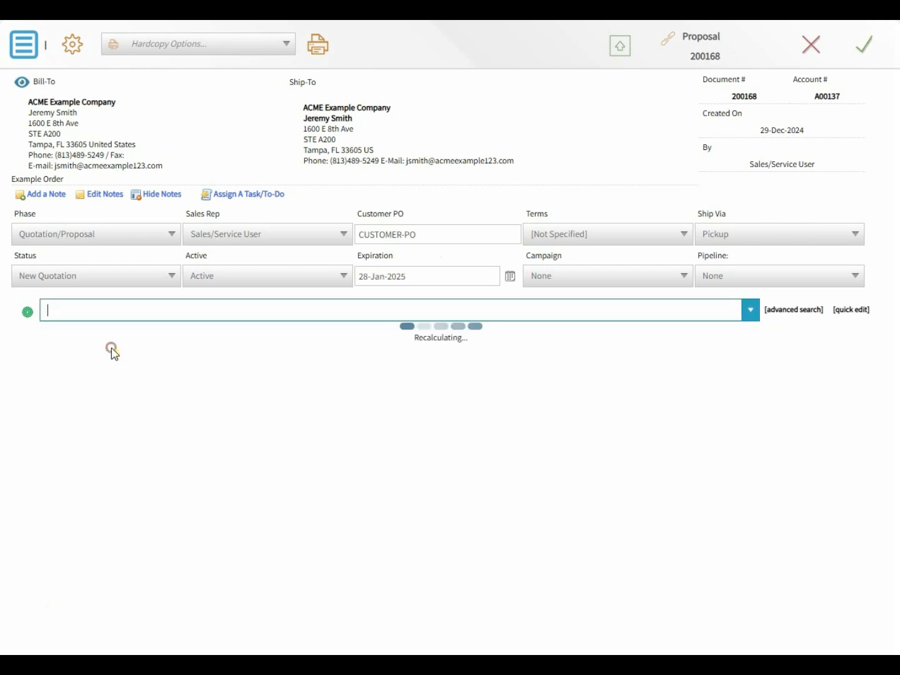
pyautogui.click(120, 364)
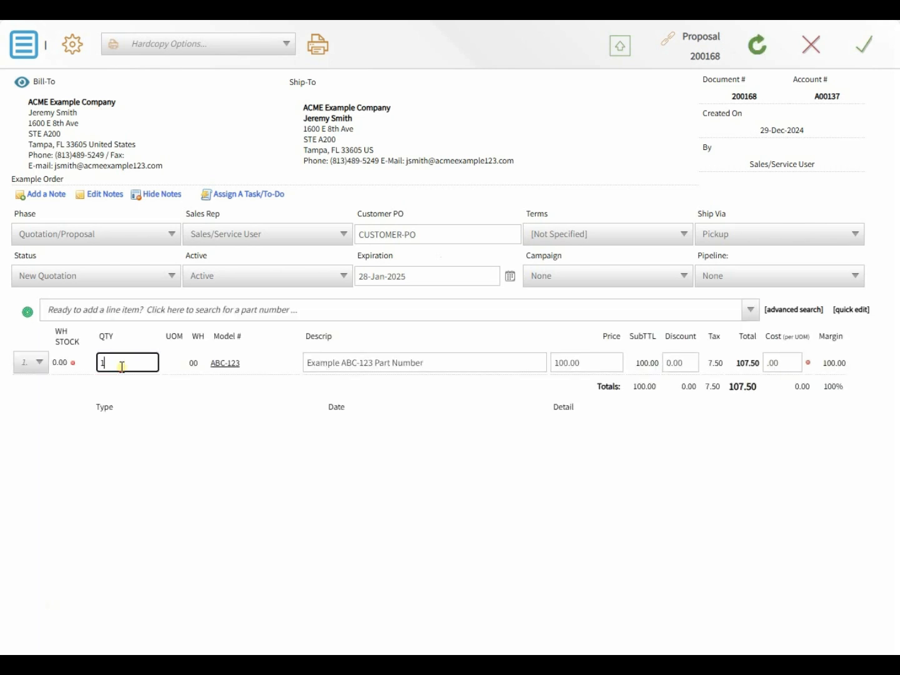
pyautogui.write('5')
pyautogui.press('Tab')
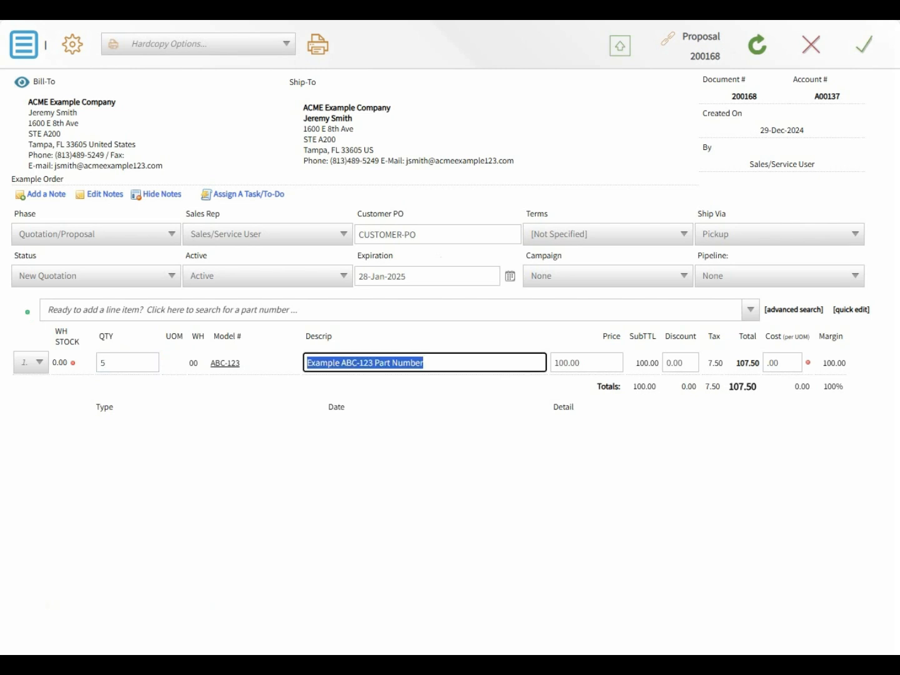
pyautogui.click(759, 45)
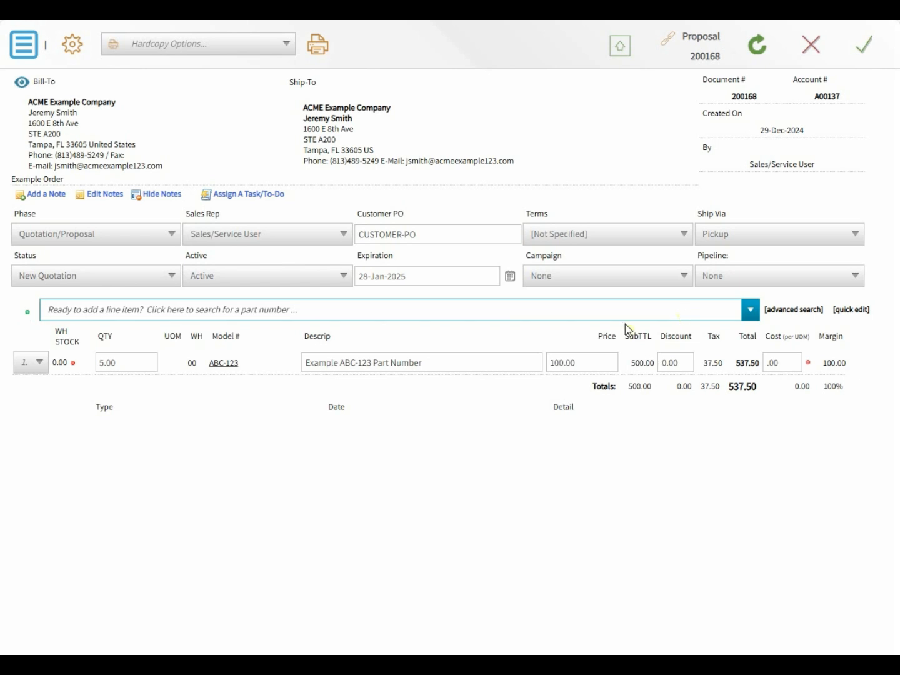
# - Add SERIAL-ITEM as a second line with quantity 10, bringing the total to 1,612.50
pyautogui.click(76, 312)
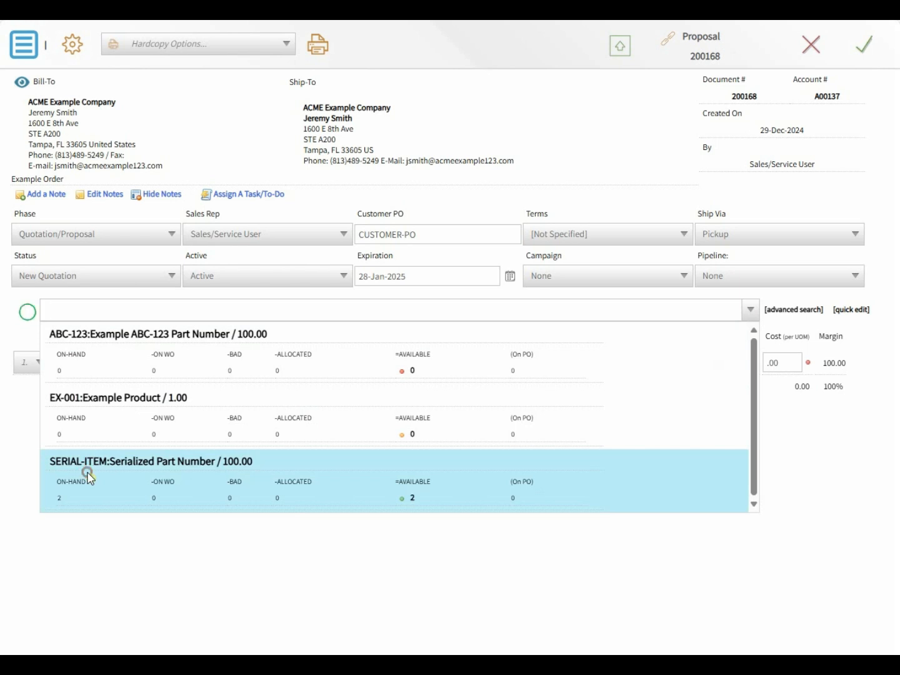
pyautogui.click(91, 478)
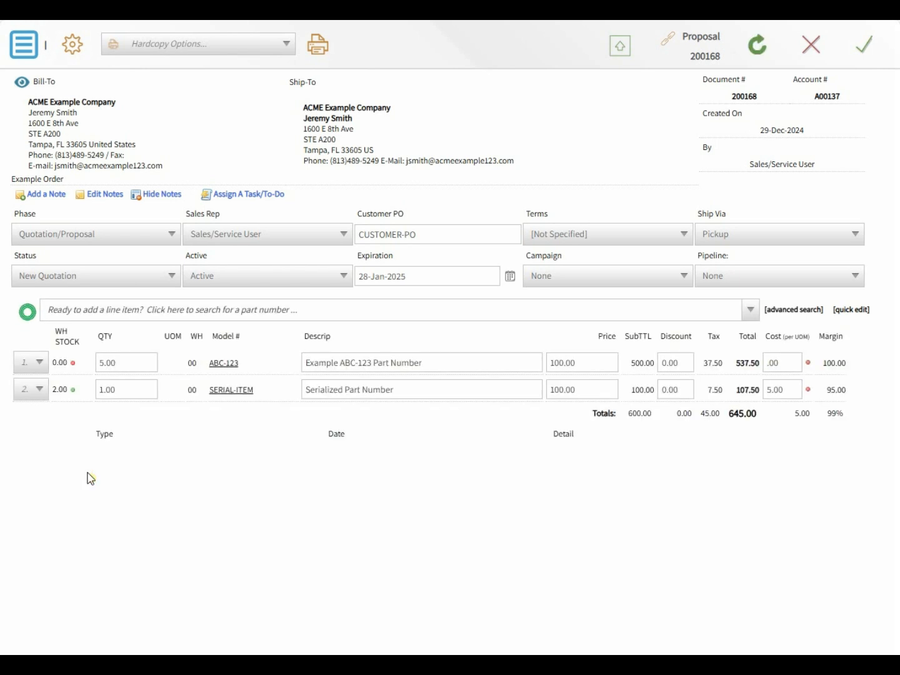
pyautogui.click(147, 388)
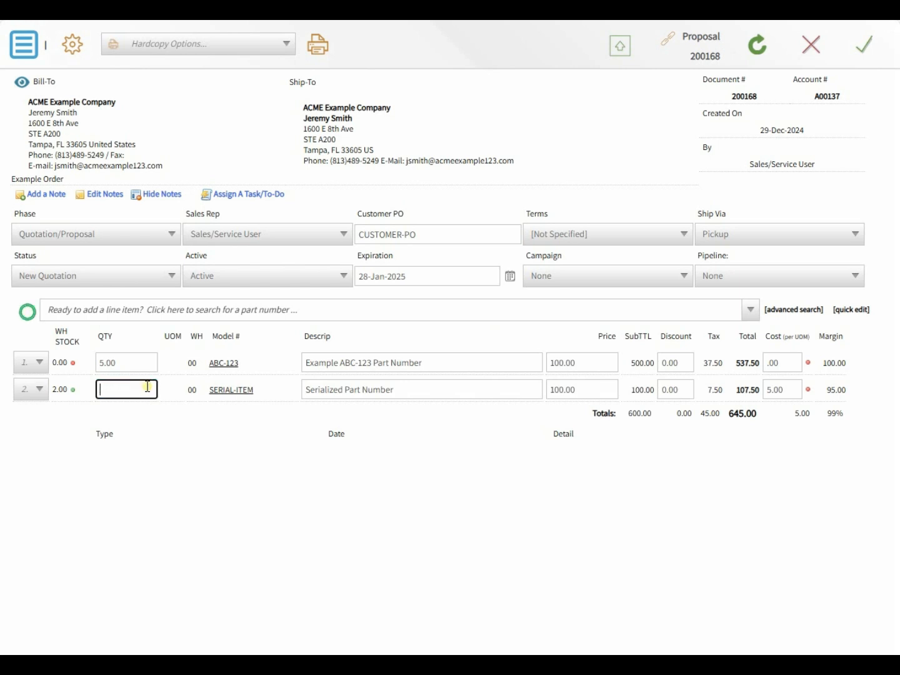
pyautogui.press('Tab')
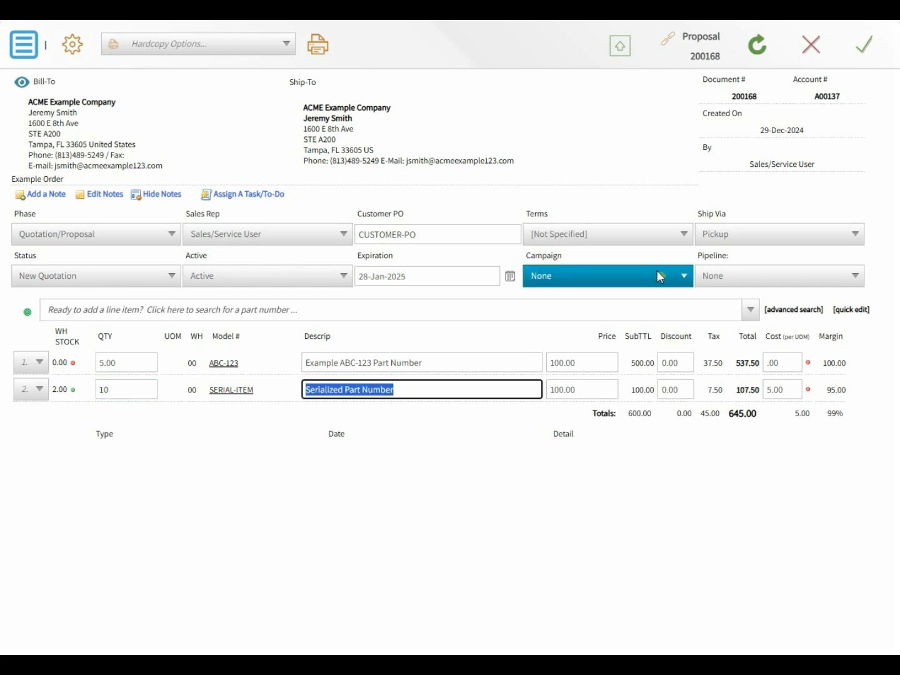
pyautogui.click(761, 53)
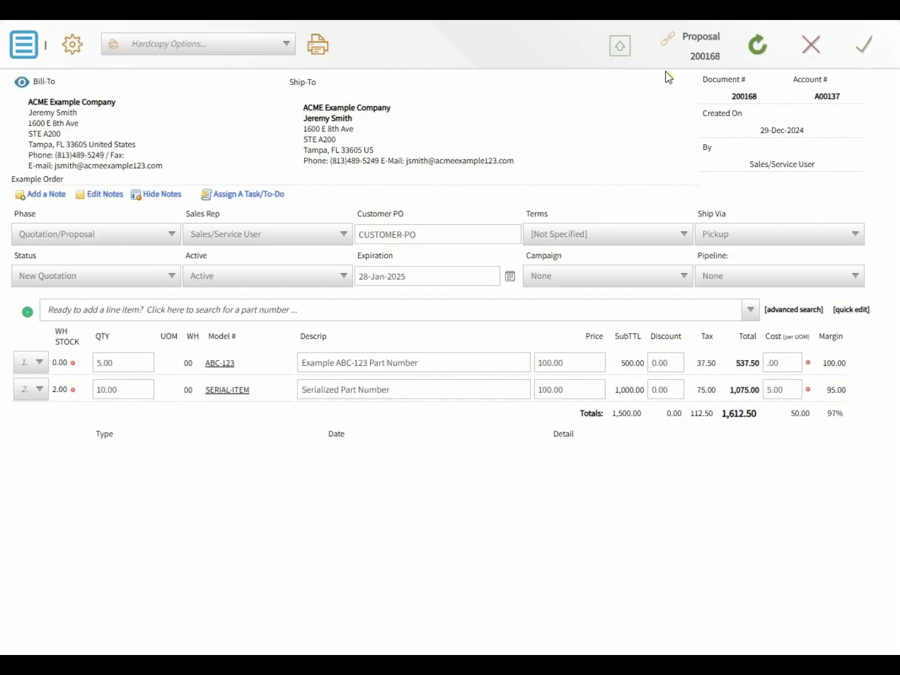
pyautogui.click(222, 48)
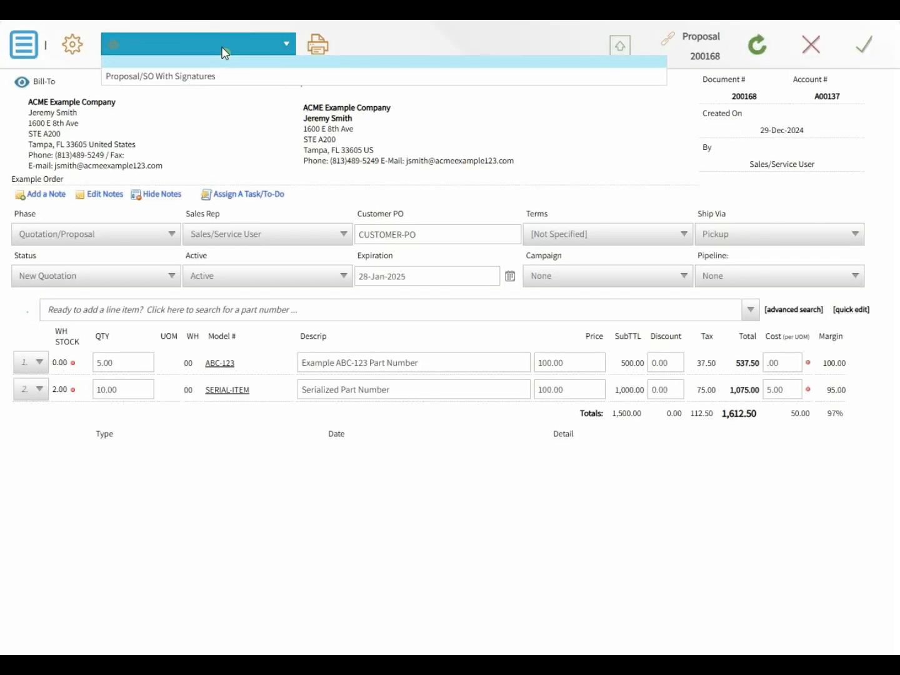
pyautogui.click(392, 31)
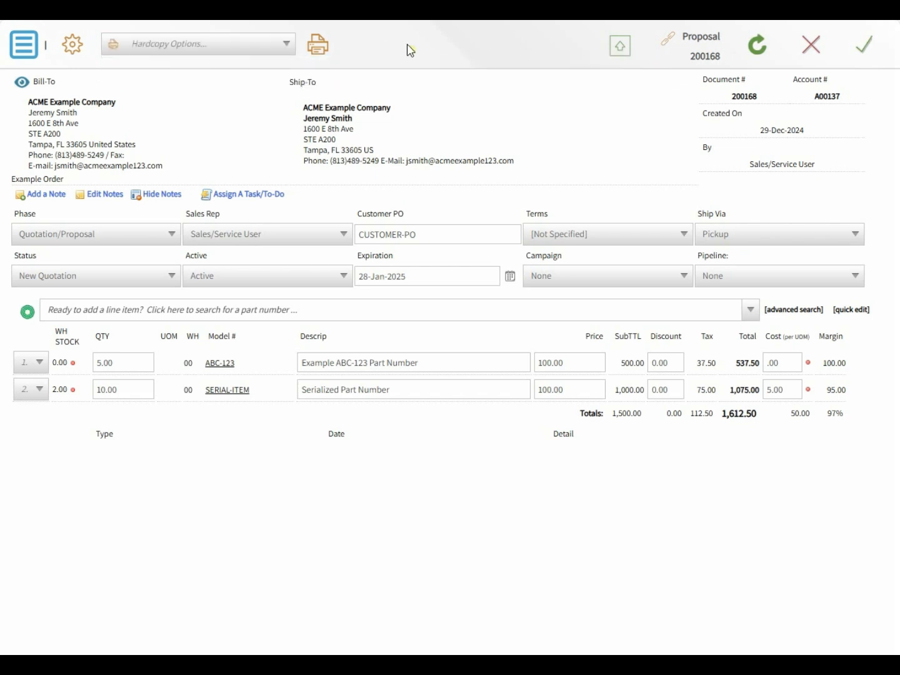
# - Save proposal 200168, then close the Account overview and Item Research windows
pyautogui.click(874, 49)
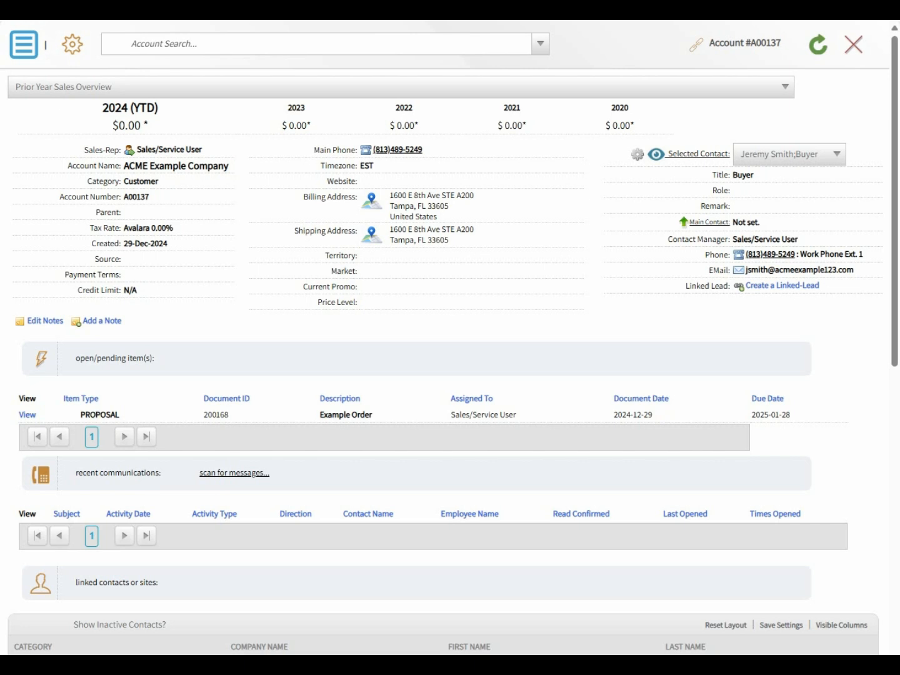
pyautogui.click(861, 47)
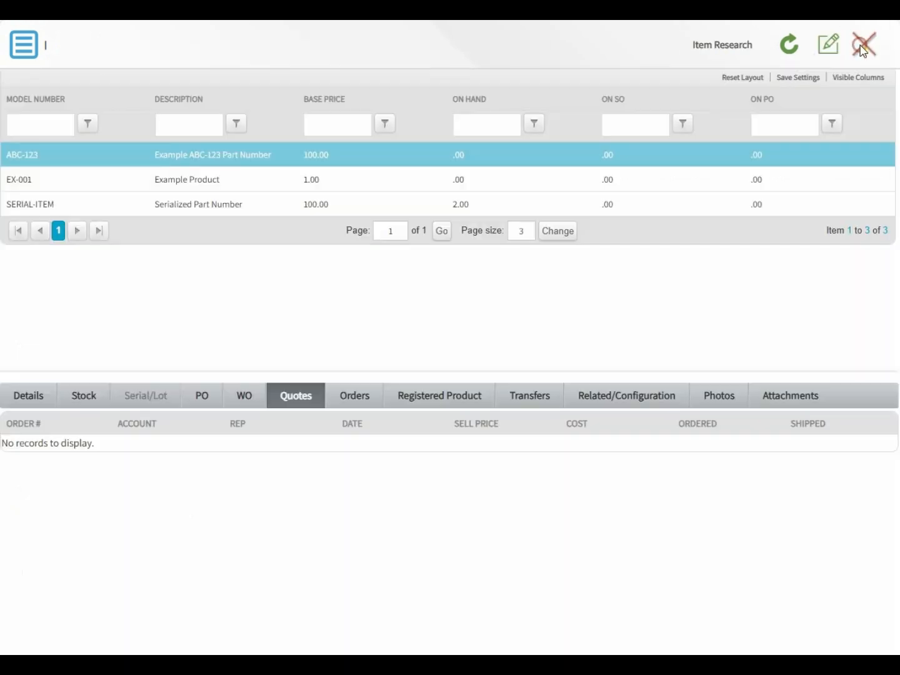
pyautogui.click(791, 46)
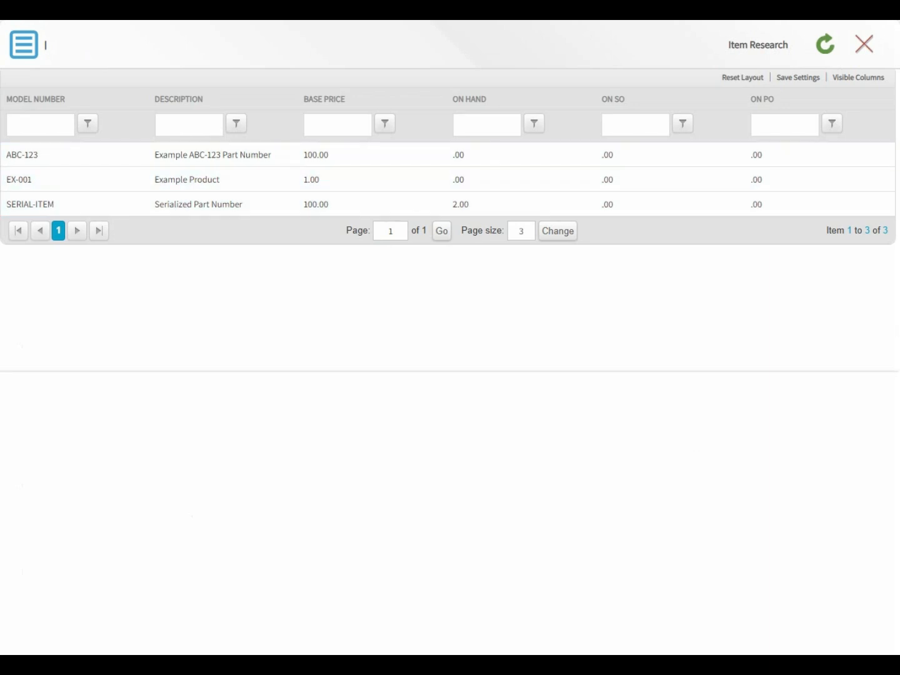
pyautogui.click(864, 44)
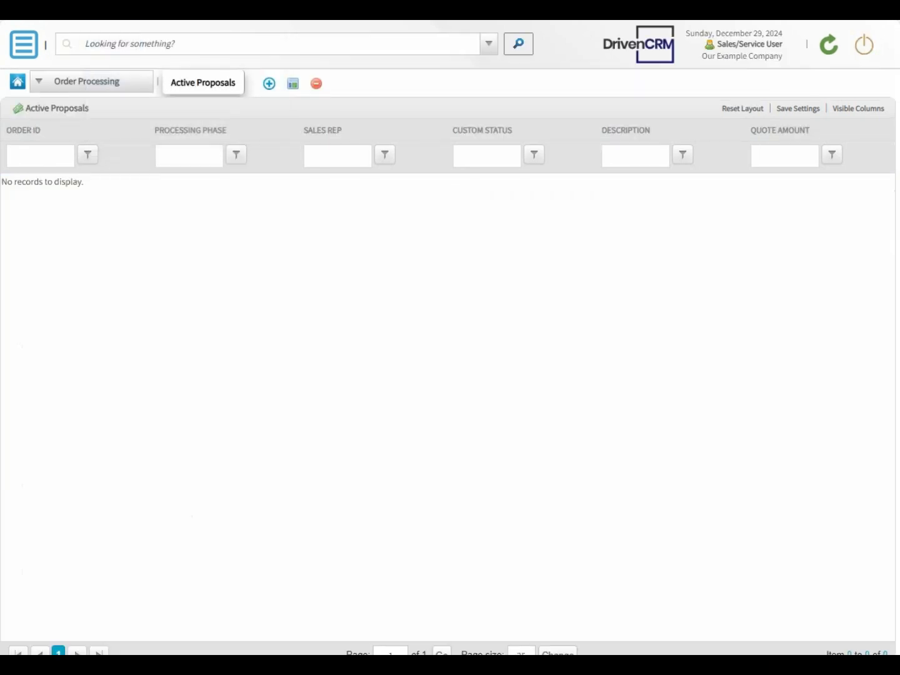
# - Add a one-panel workspace named 'Confirmed Orders' under Order Processing
pyautogui.click(832, 54)
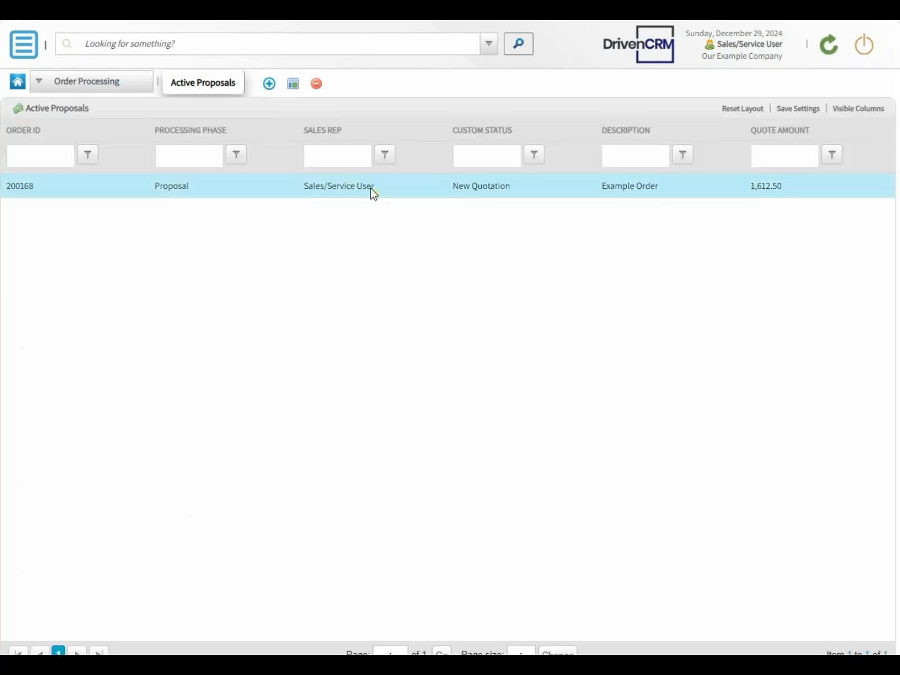
pyautogui.click(37, 190)
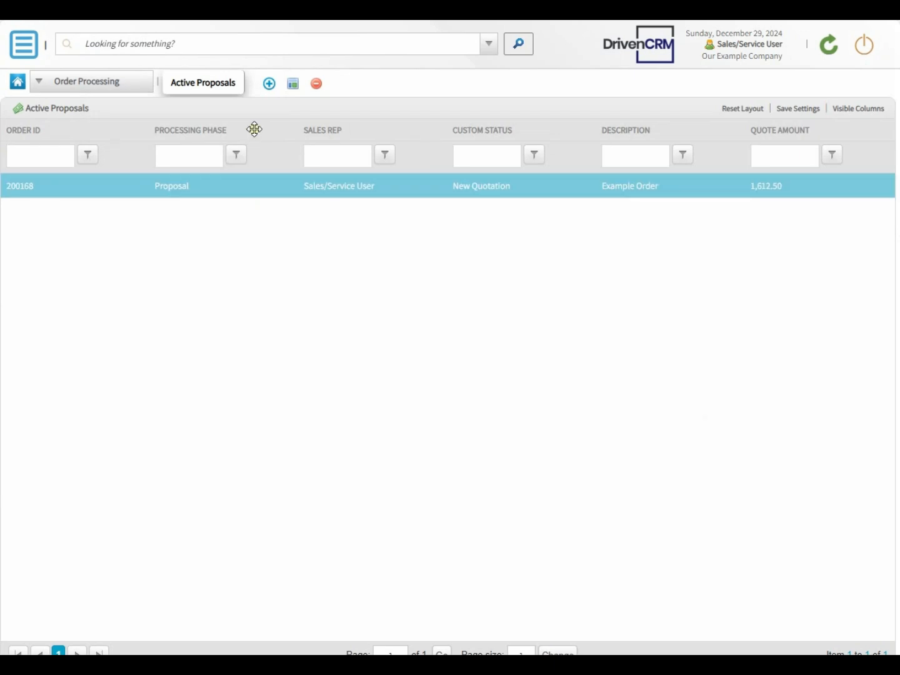
pyautogui.click(270, 86)
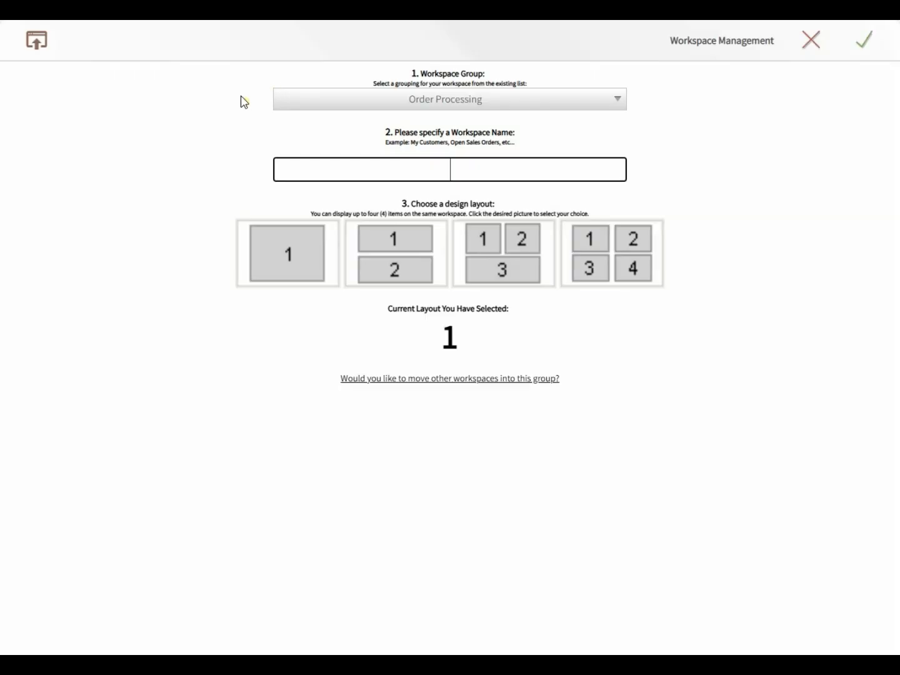
pyautogui.write('Confirm')
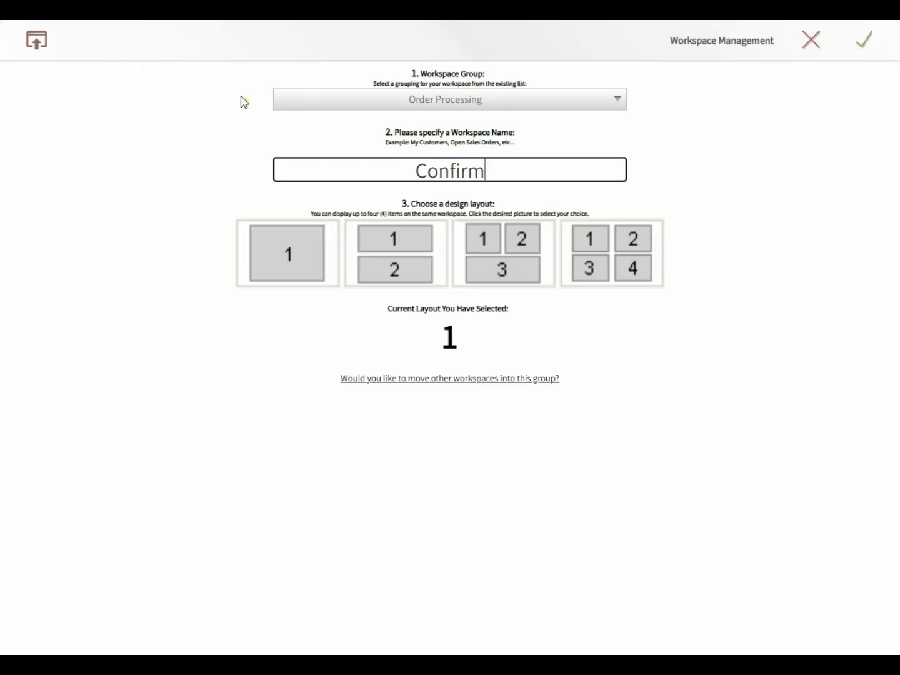
pyautogui.write('ed Orders')
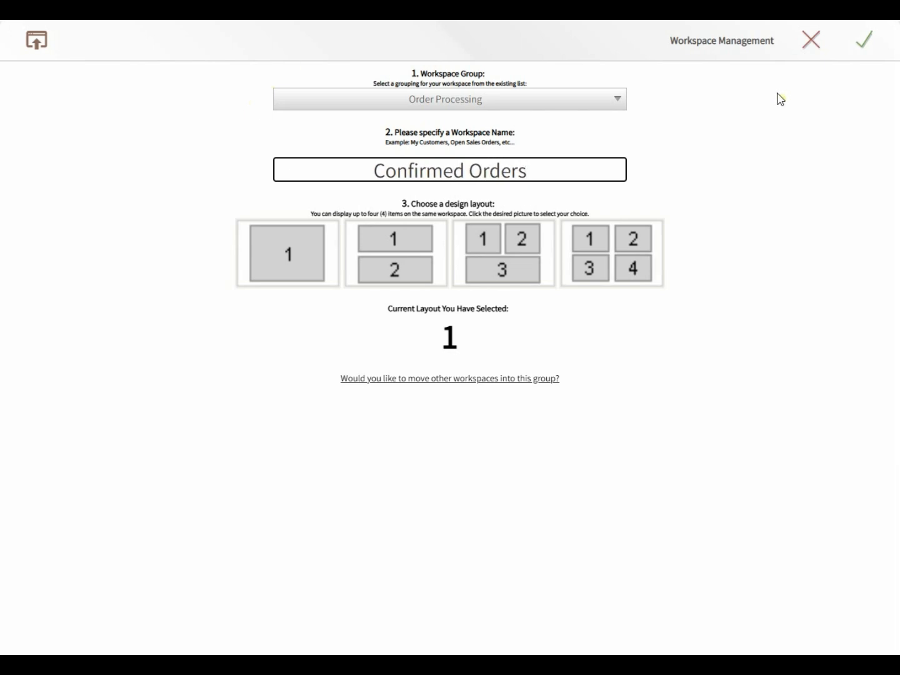
pyautogui.click(863, 49)
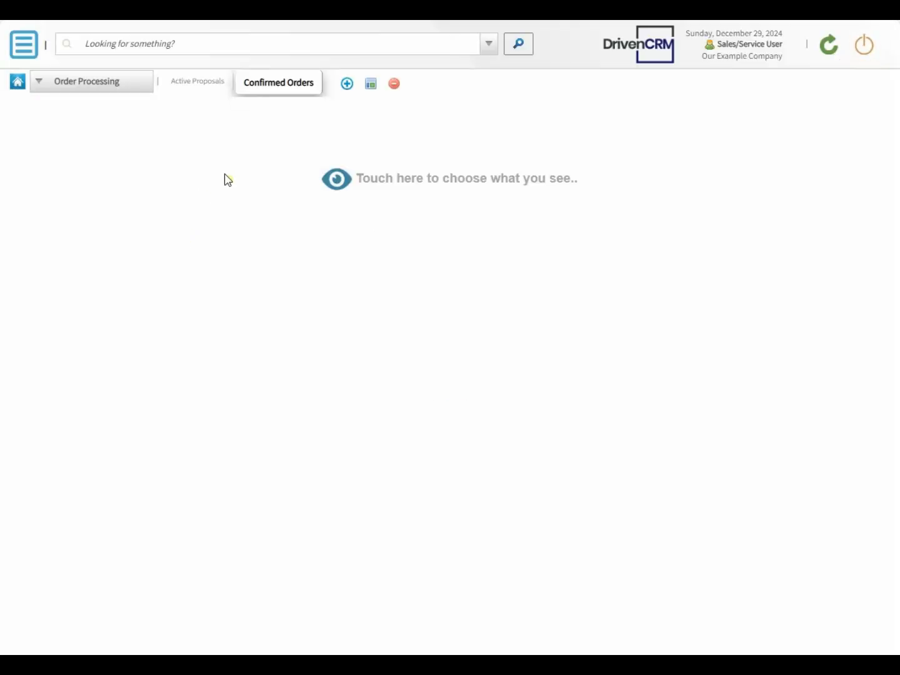
# - Fill the Confirmed Orders panel with the Active Sales-Orders list from Sales Order Processing
pyautogui.click(329, 184)
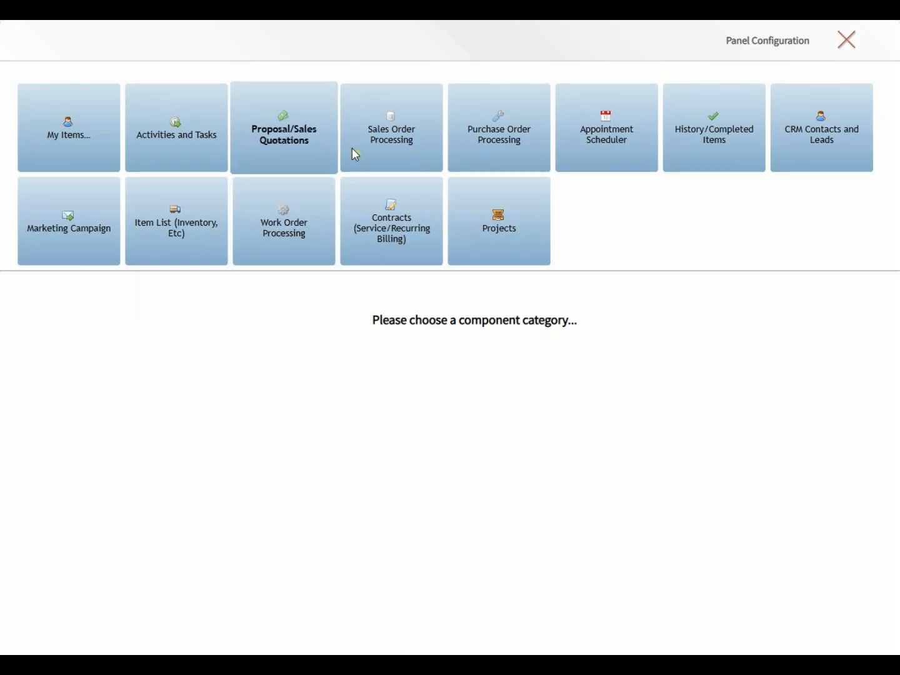
pyautogui.click(418, 133)
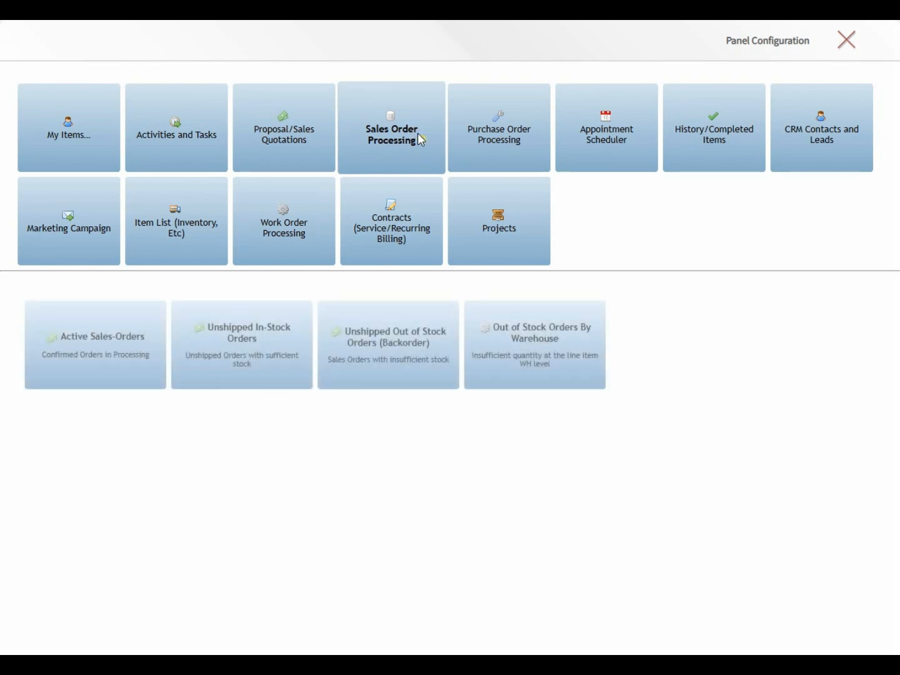
pyautogui.click(85, 349)
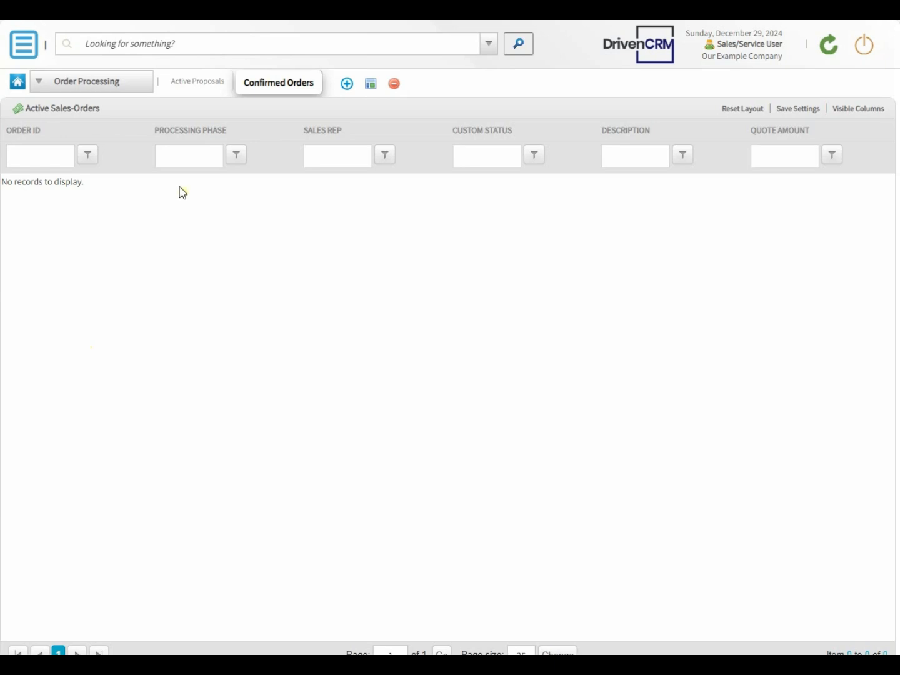
pyautogui.click(853, 117)
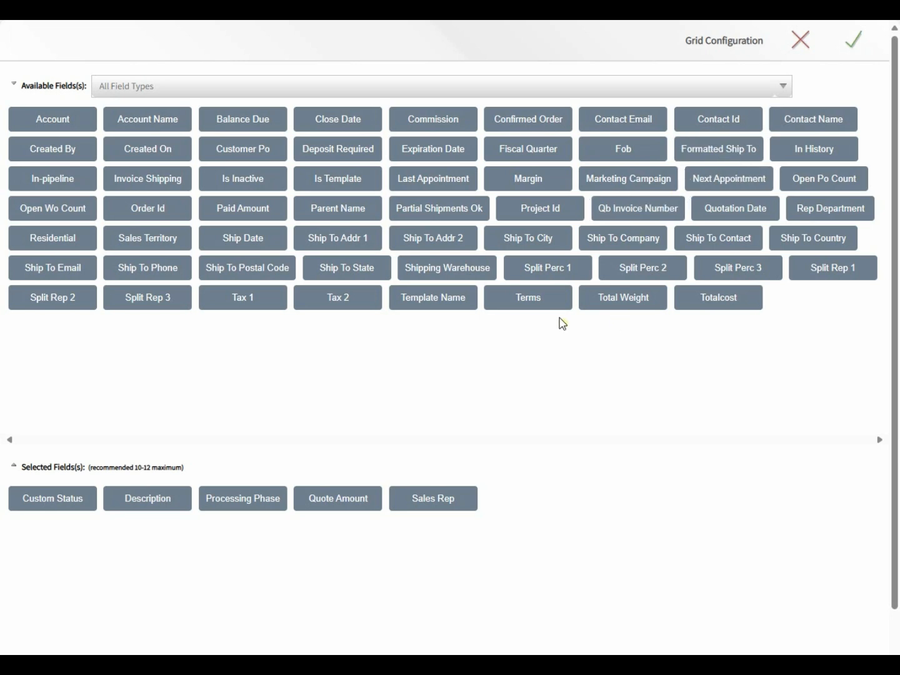
# - Show Account, Account Name and Close Date as visible columns in the sales-orders grid
pyautogui.click(67, 120)
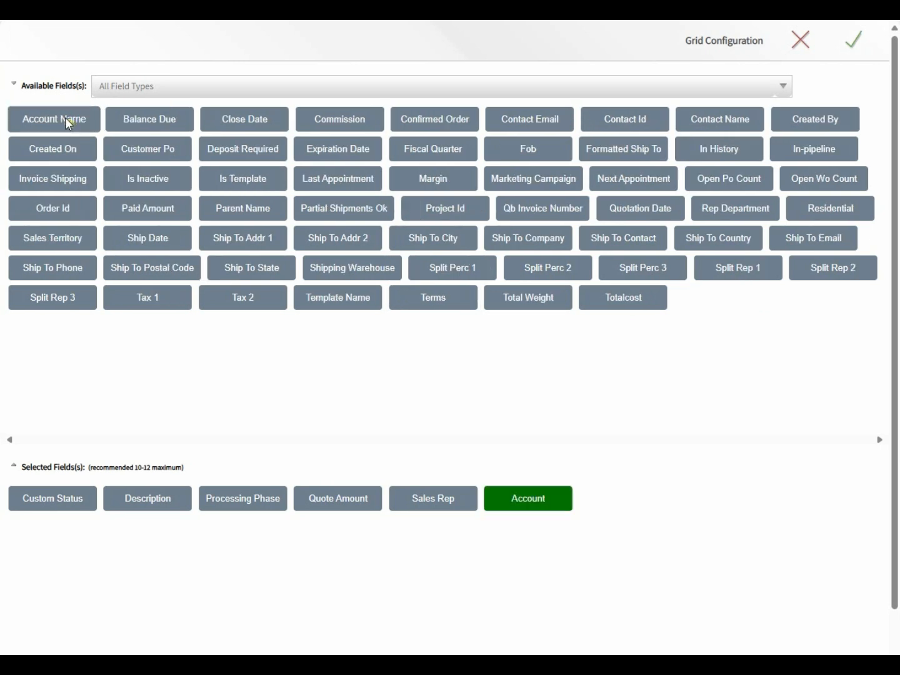
pyautogui.click(65, 119)
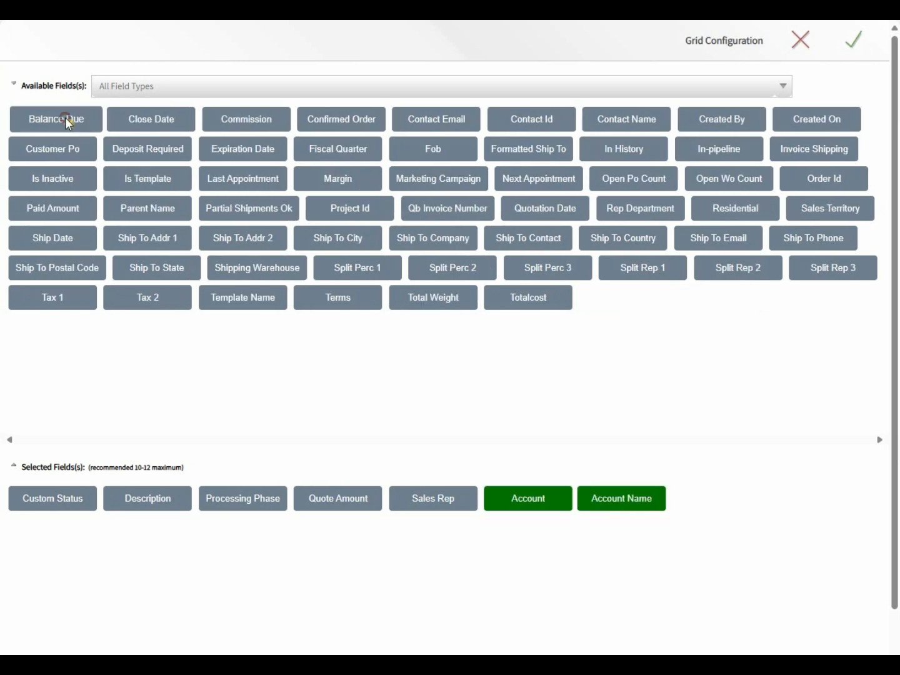
pyautogui.click(143, 117)
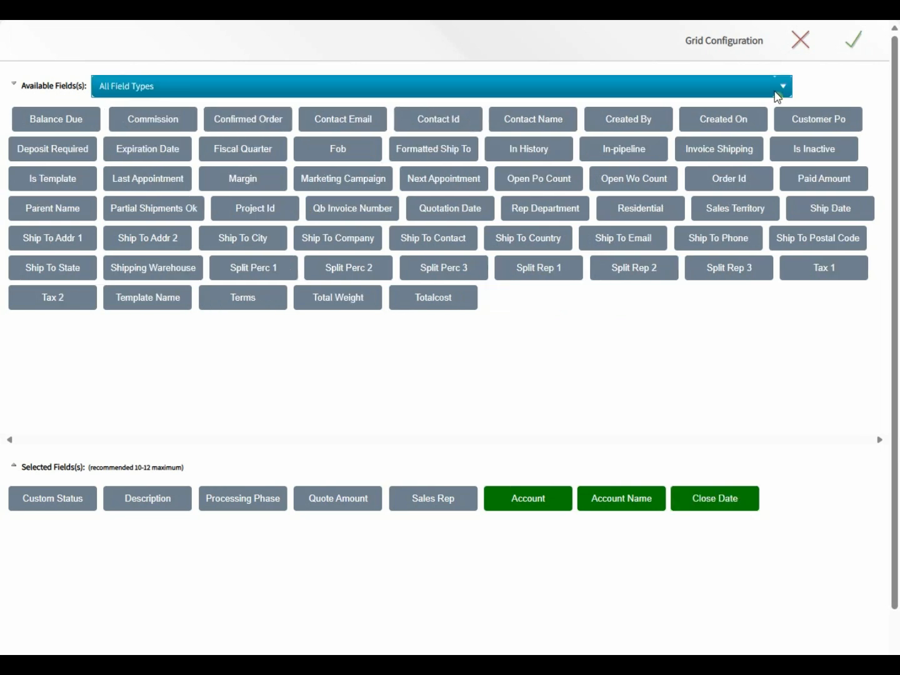
pyautogui.click(859, 47)
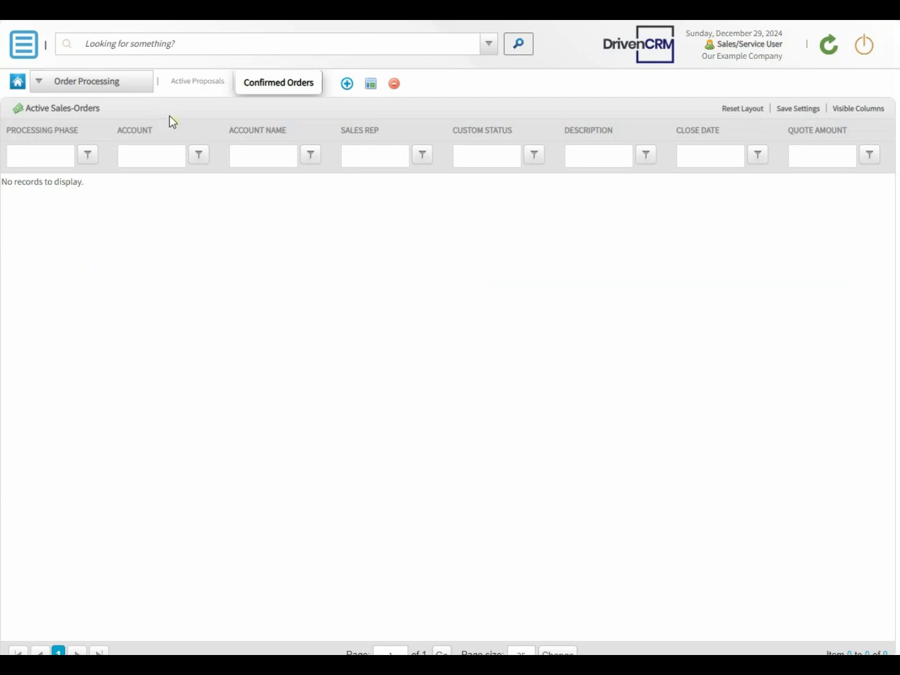
# - Search all records for 'ABCExample' and open Proposal #200168 from the results
pyautogui.click(143, 40)
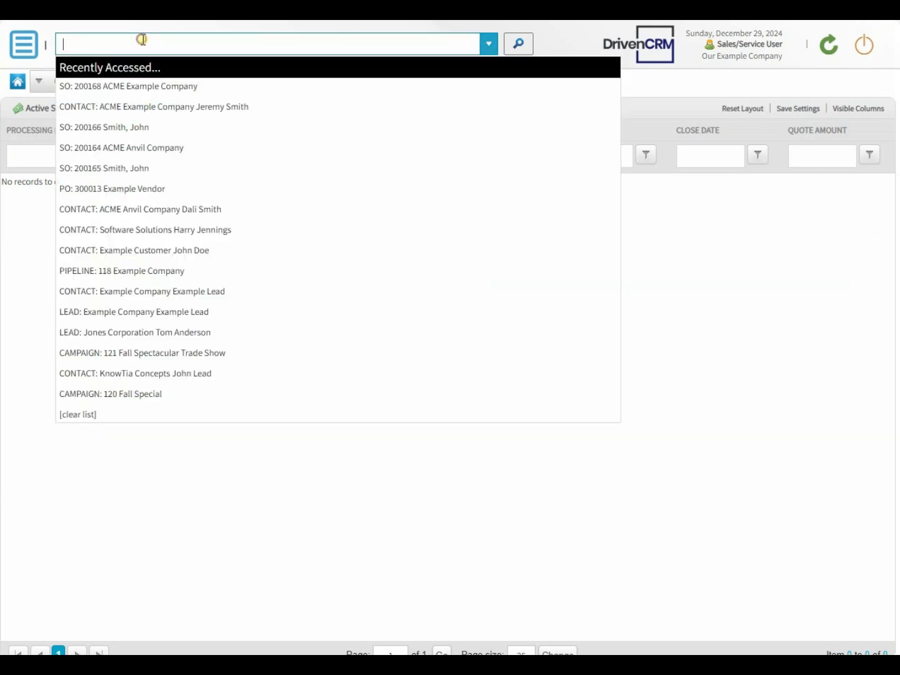
pyautogui.write('ABC')
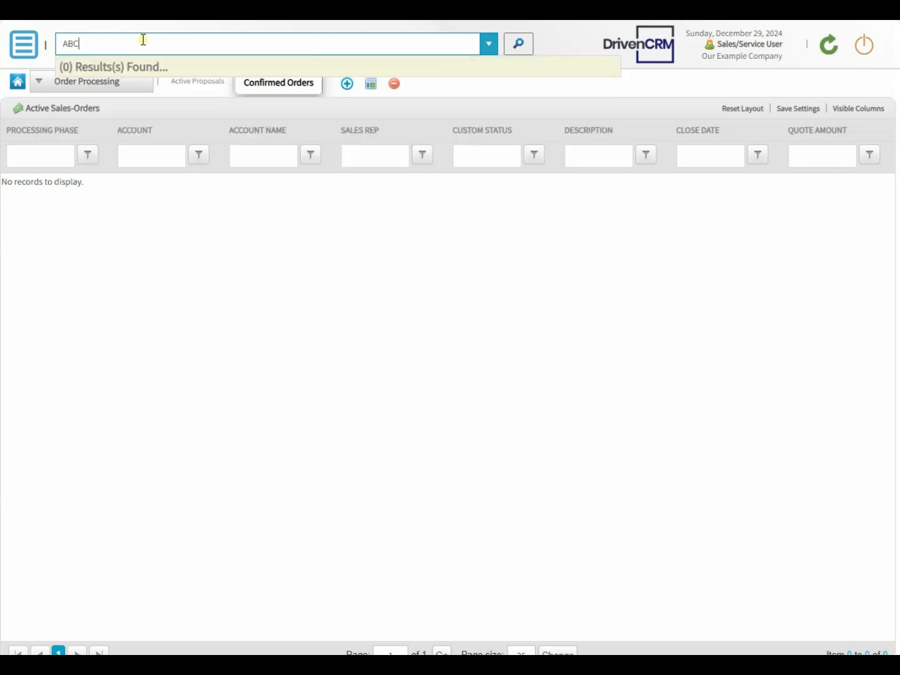
pyautogui.write('Example Company Lead, Example')
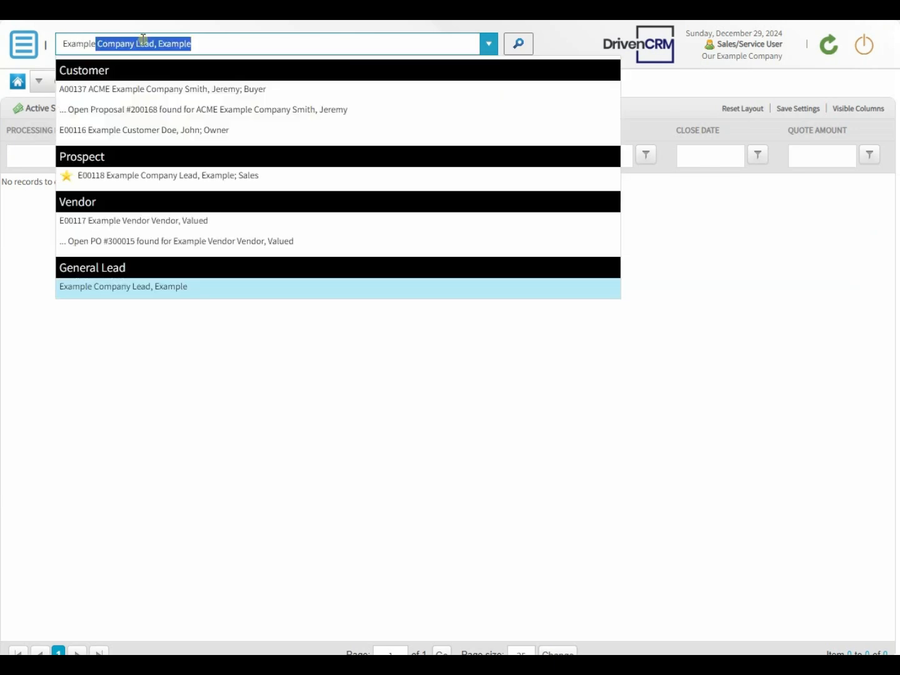
pyautogui.click(146, 116)
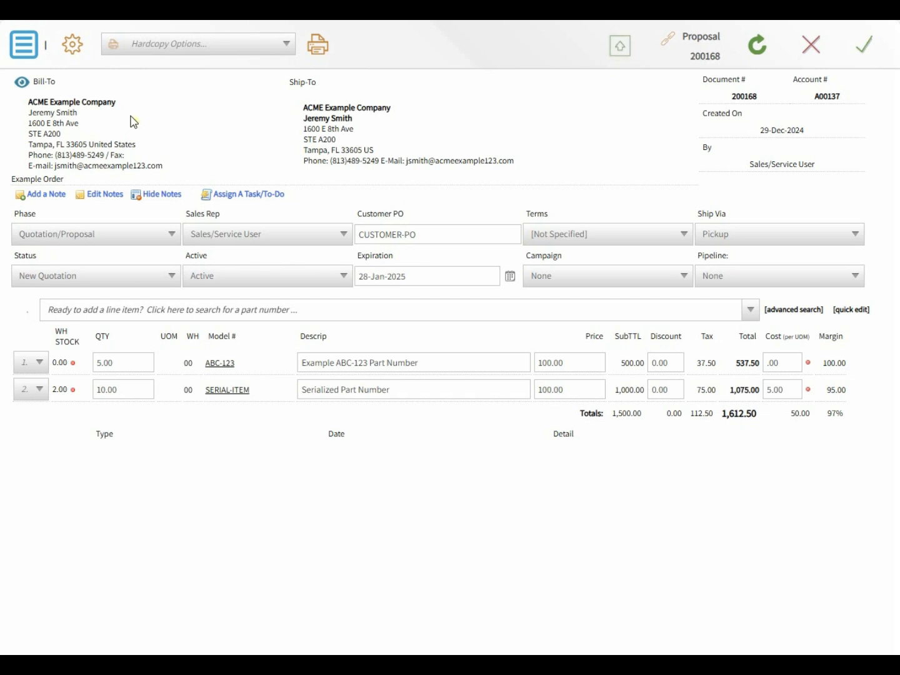
# - Convert proposal 200168 to a confirmed order, leaving 1,612.50 balance due
pyautogui.click(30, 54)
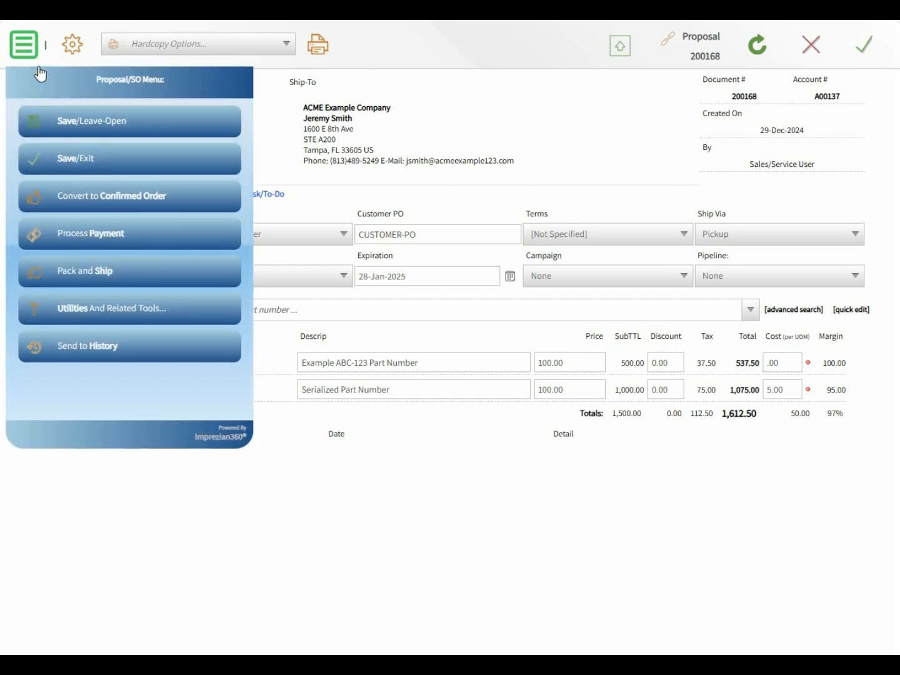
pyautogui.click(106, 197)
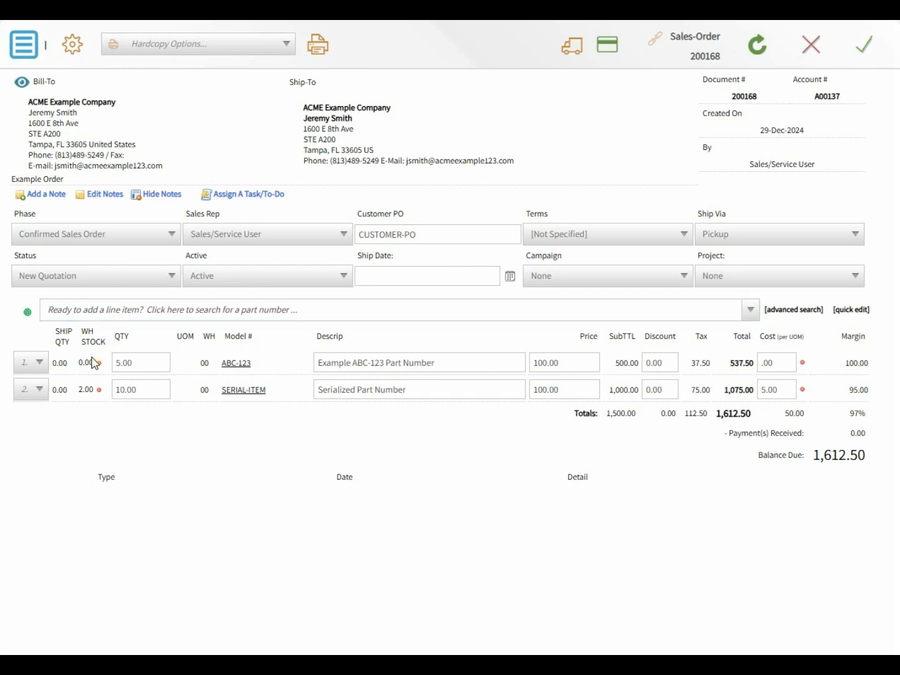
pyautogui.moveTo(87, 363)
pyautogui.moveTo(86, 389)
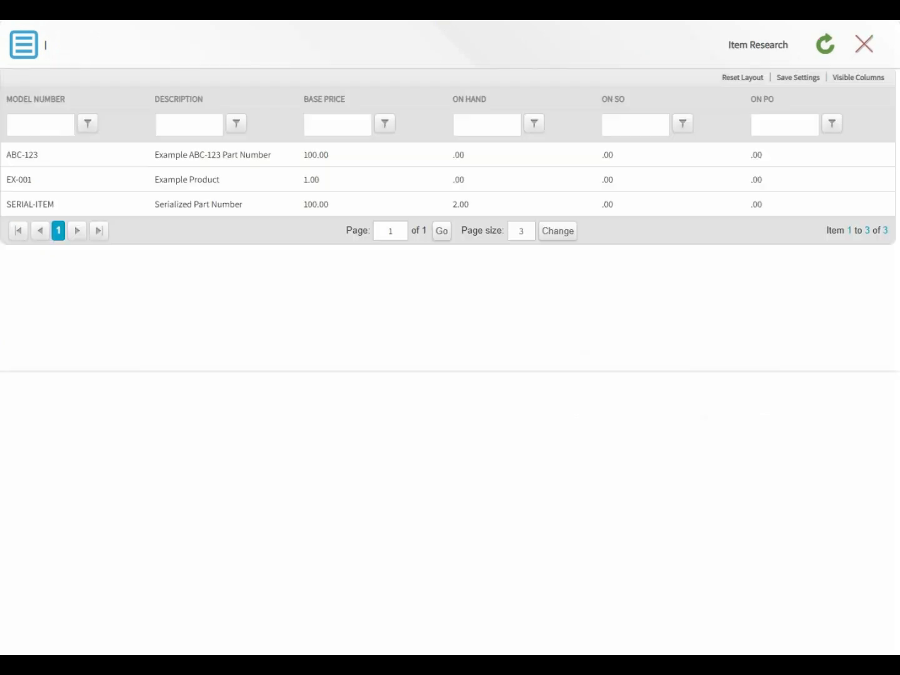
# - Refresh Item Research and add an Available column, showing ABC-123 at -5.00 and SERIAL-ITEM at -8.00
pyautogui.click(828, 46)
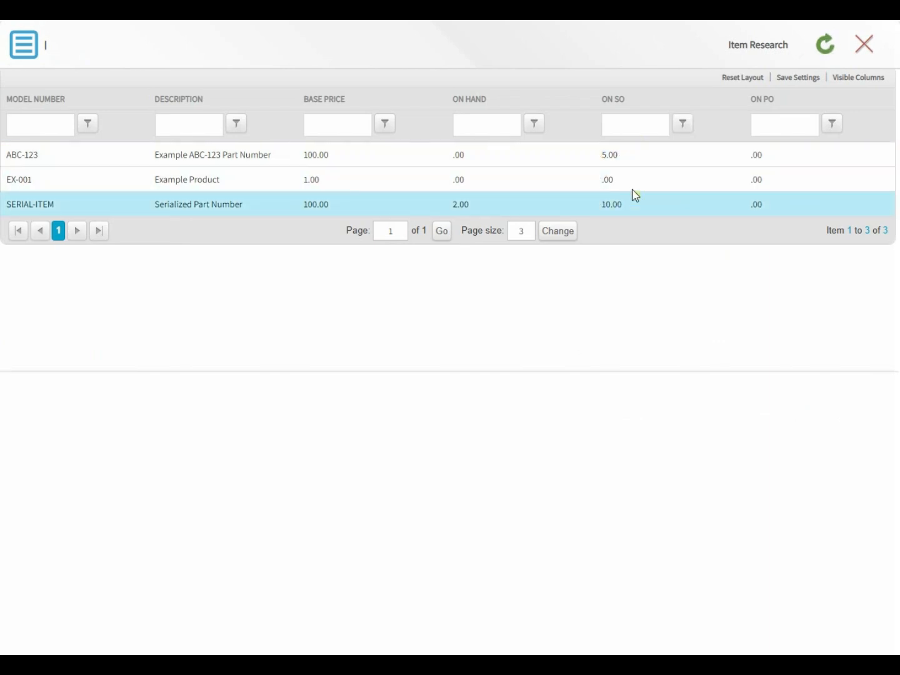
pyautogui.click(851, 76)
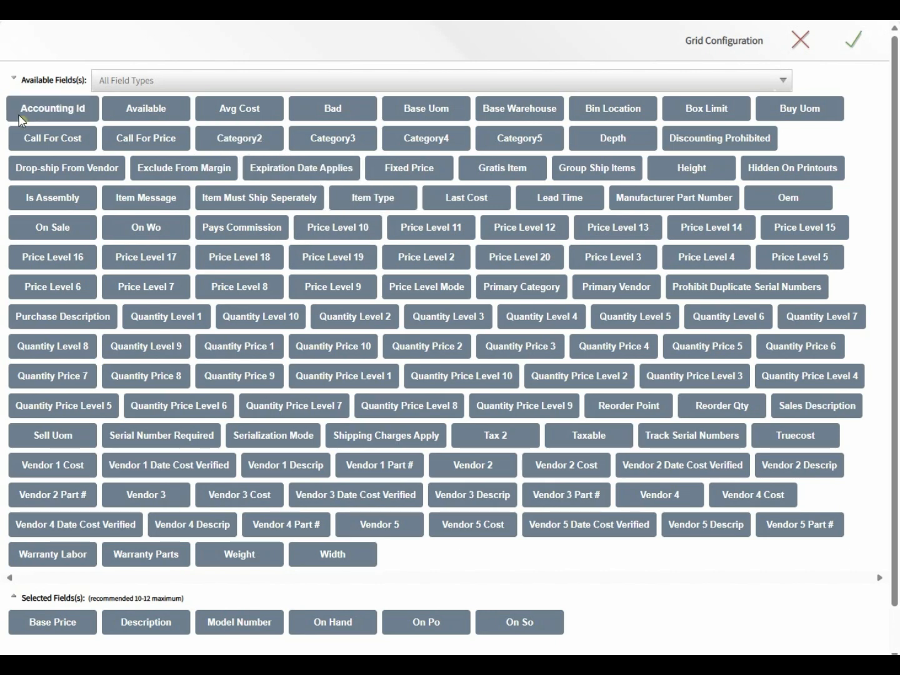
pyautogui.click(141, 106)
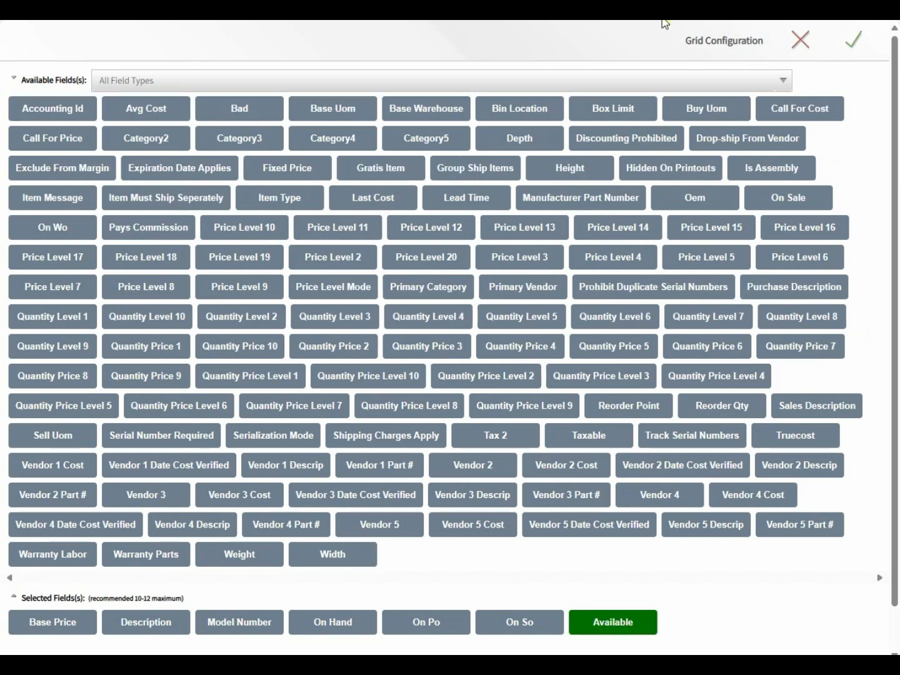
pyautogui.click(858, 42)
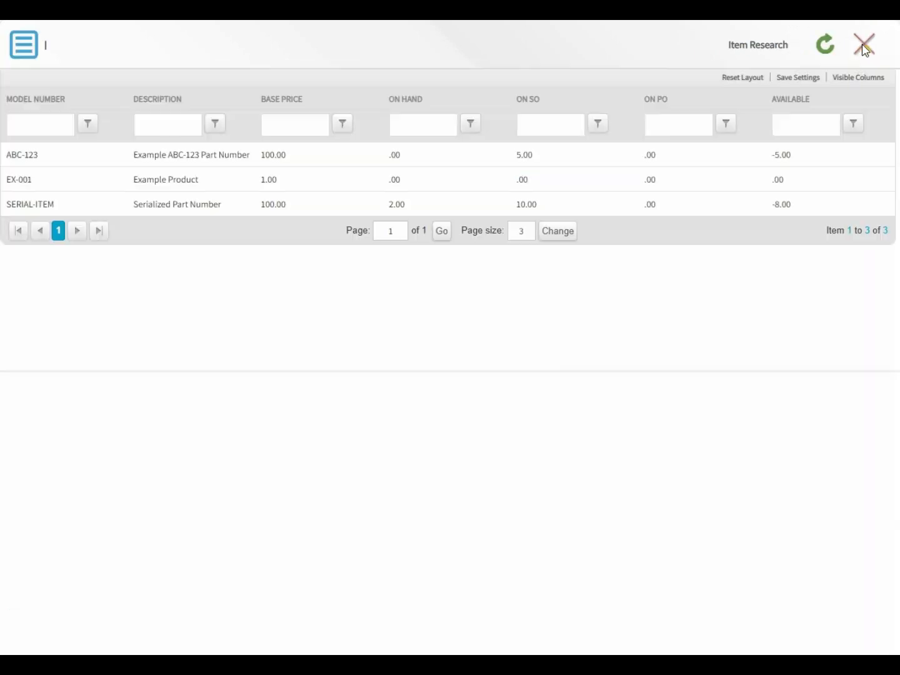
pyautogui.click(797, 158)
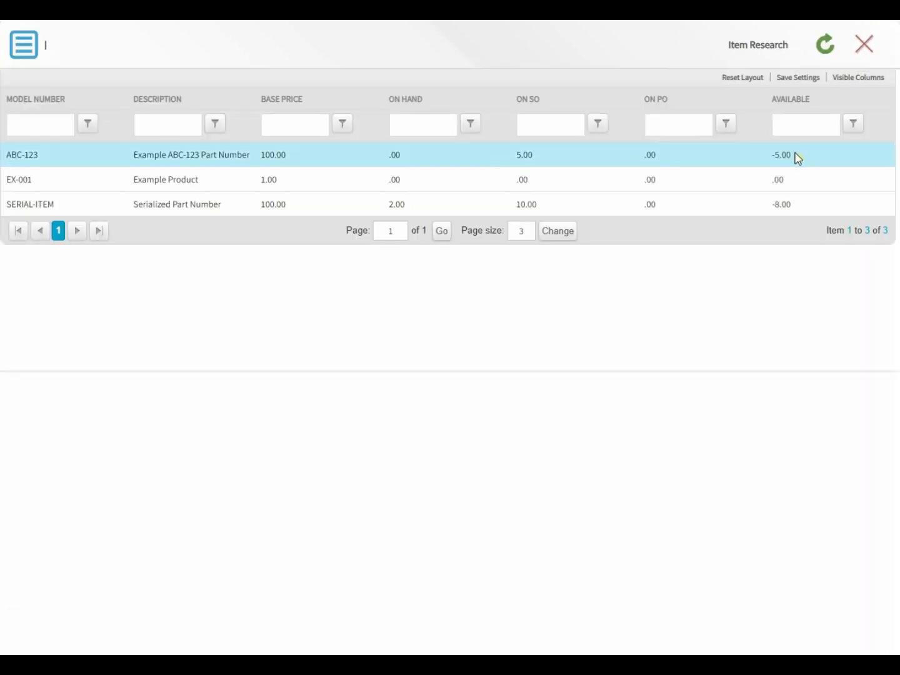
pyautogui.click(790, 210)
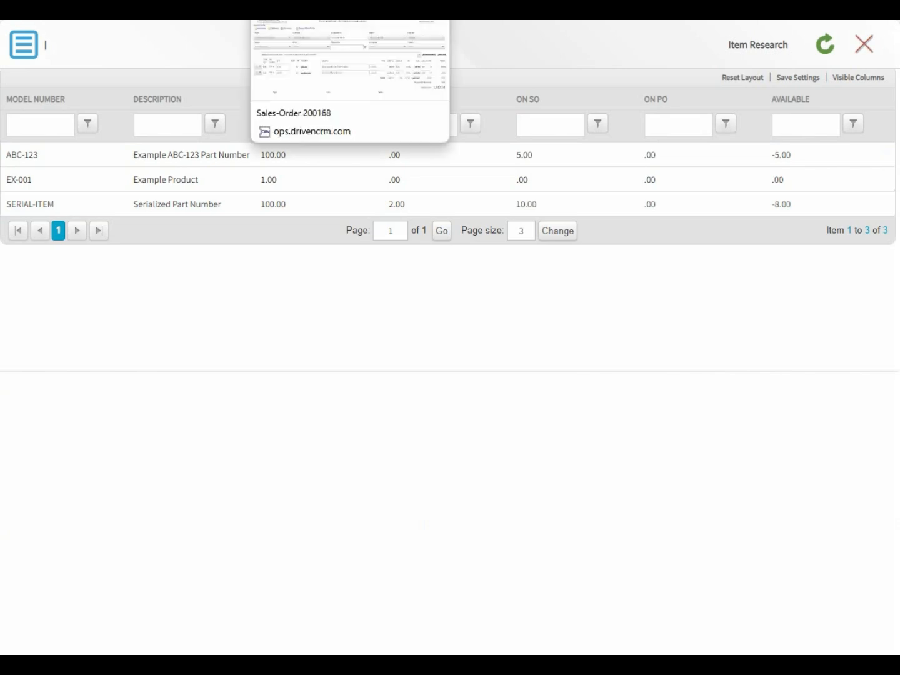
# - From sales order 200168, start a linked purchase order with Example Vendor as supplier
pyautogui.click(311, 14)
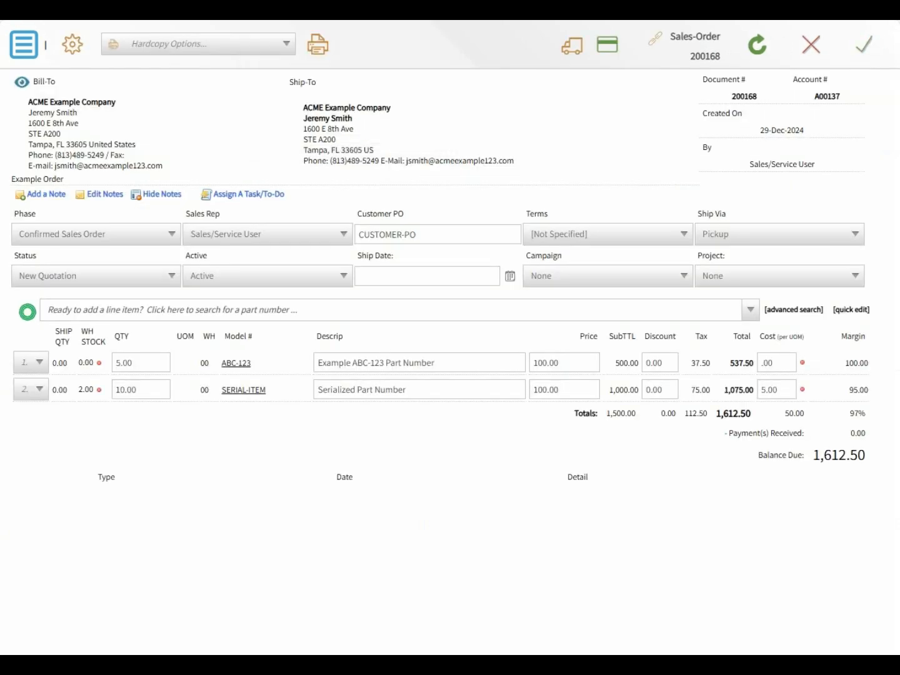
pyautogui.click(25, 52)
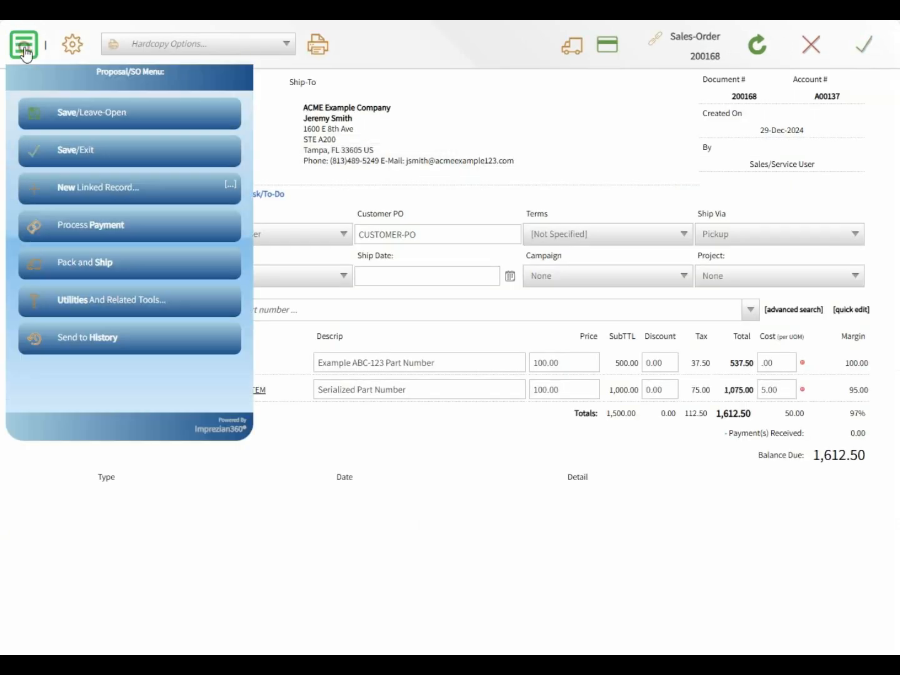
pyautogui.click(79, 198)
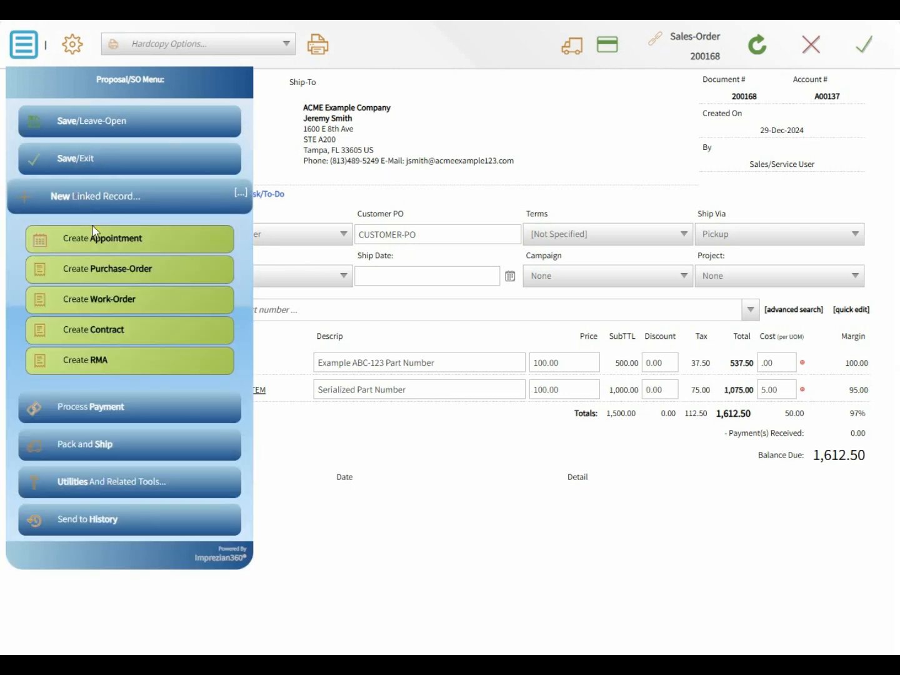
pyautogui.click(97, 273)
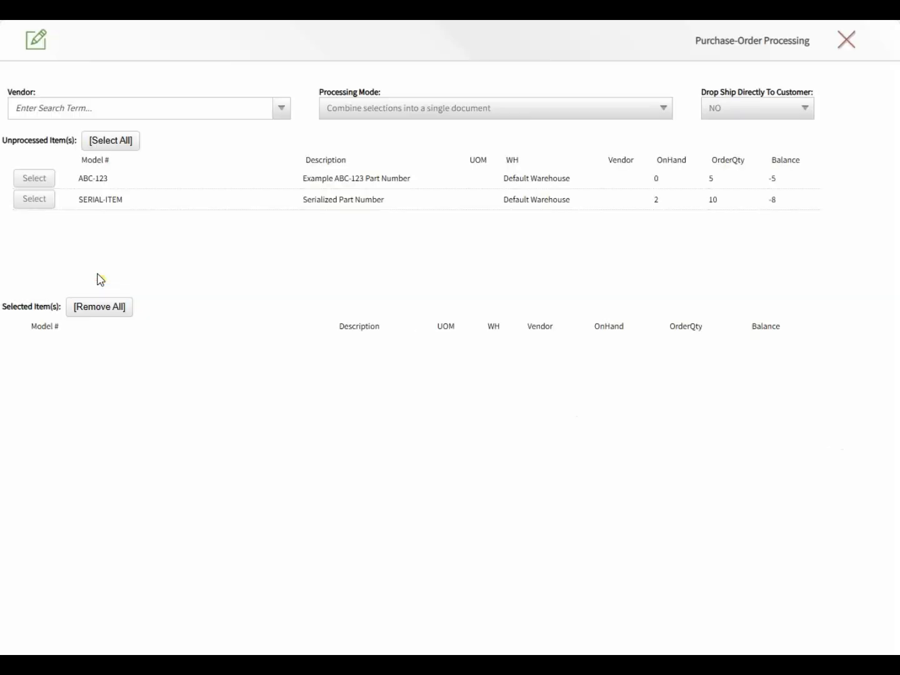
pyautogui.click(91, 107)
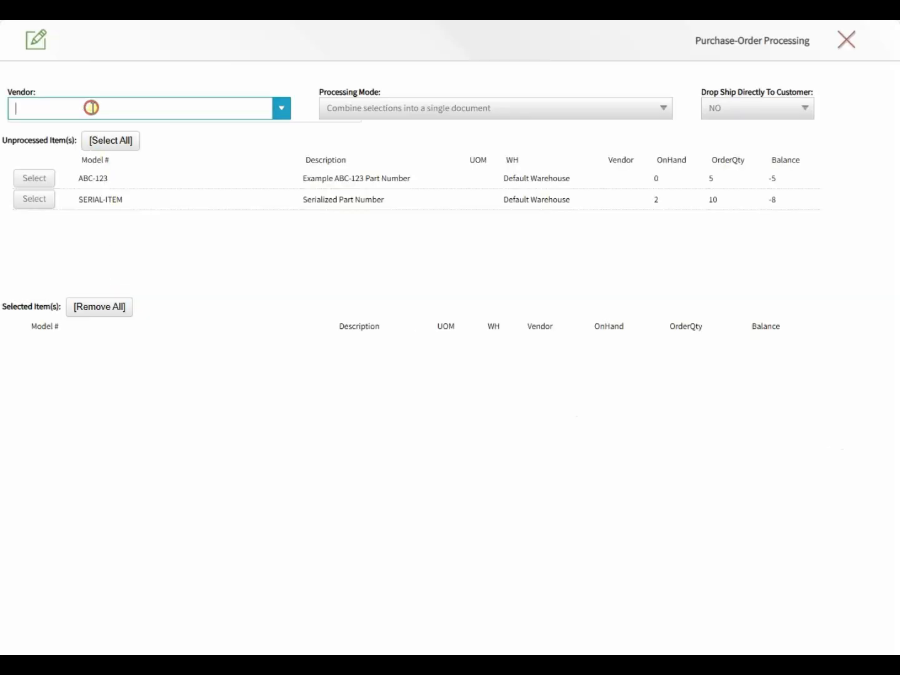
pyautogui.click(84, 150)
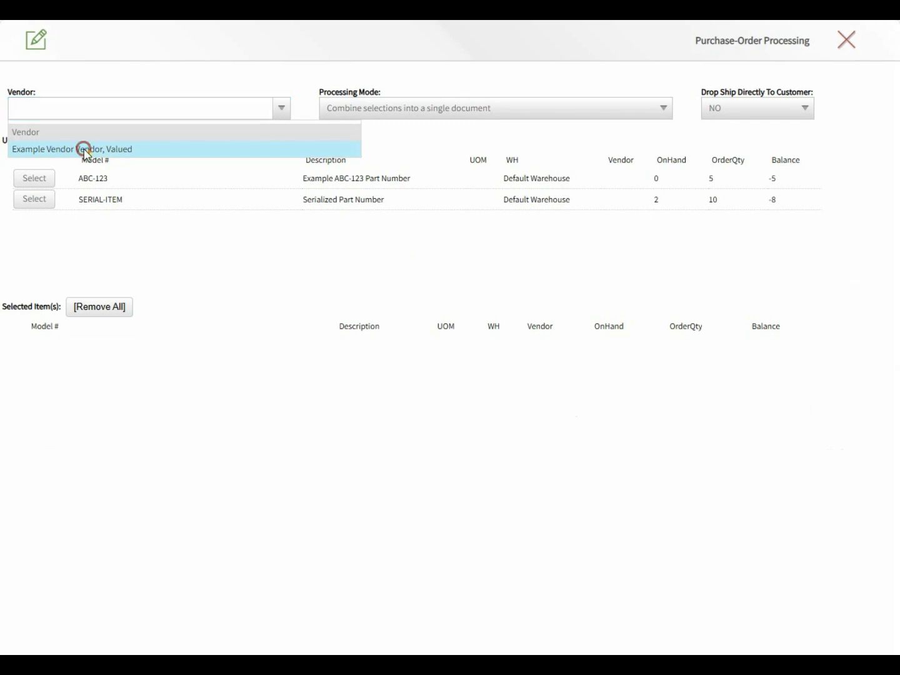
# - Keep drop ship at NO, include ABC-123 and SERIAL-ITEM, and generate purchase order 300016
pyautogui.click(344, 112)
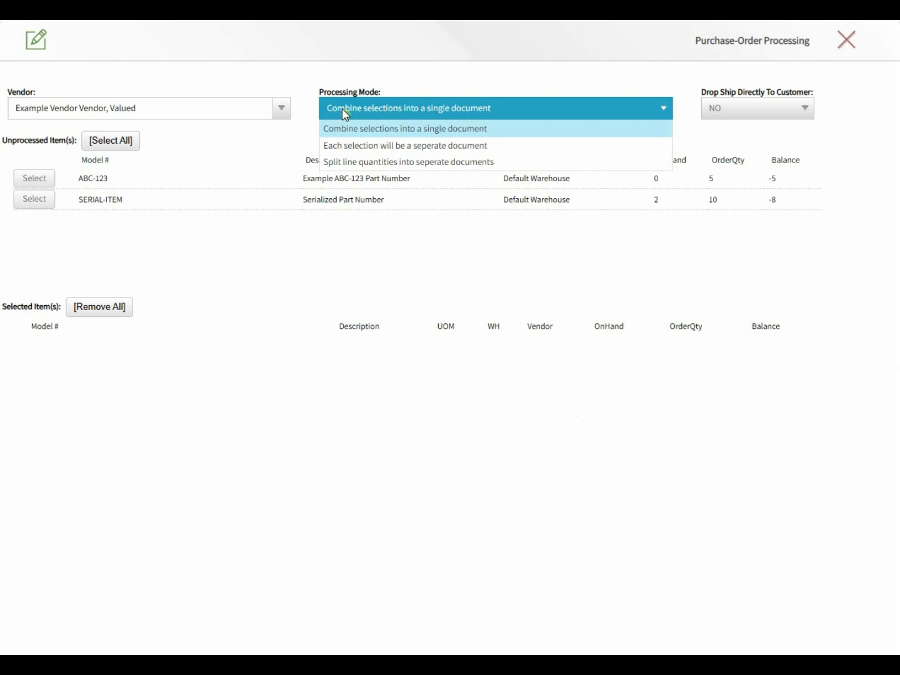
pyautogui.click(738, 112)
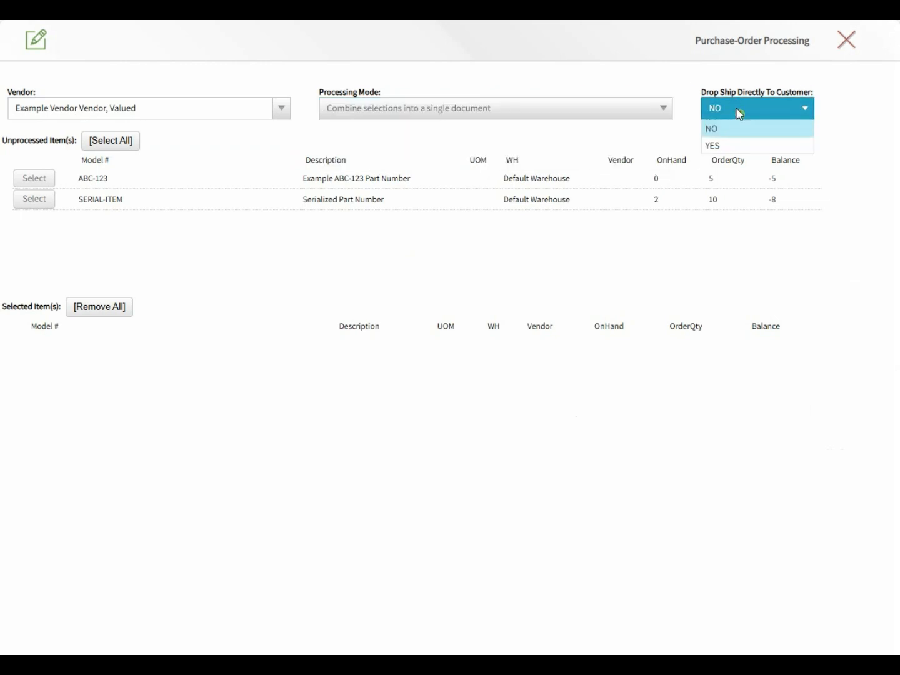
pyautogui.click(249, 162)
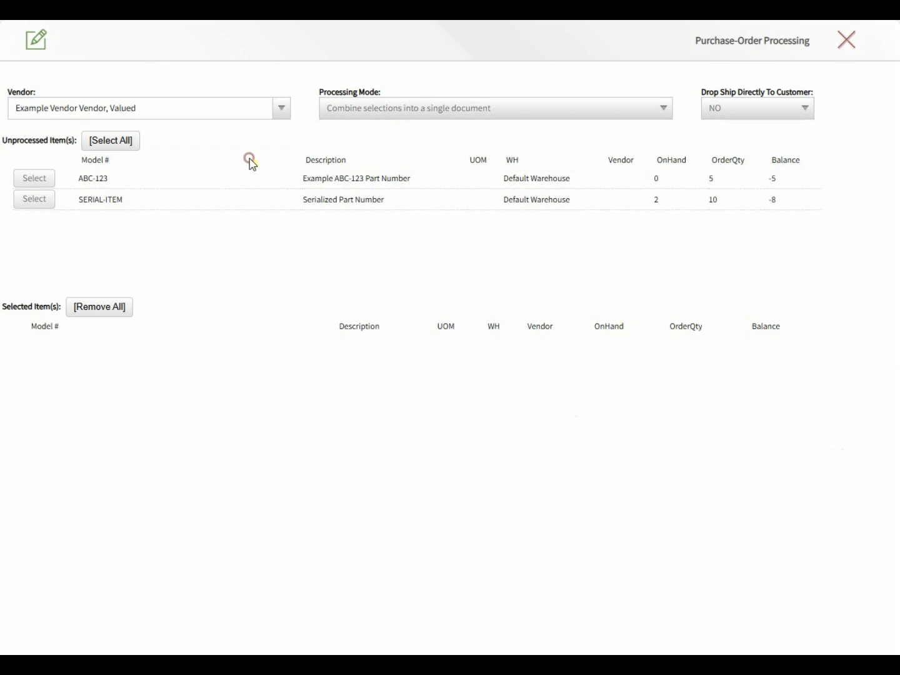
pyautogui.click(35, 182)
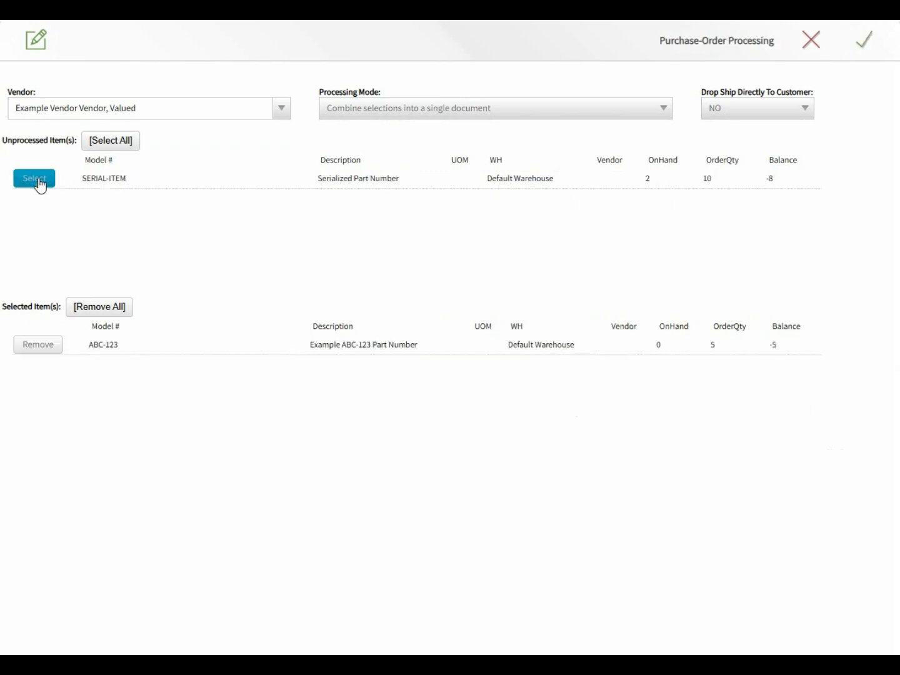
pyautogui.click(39, 183)
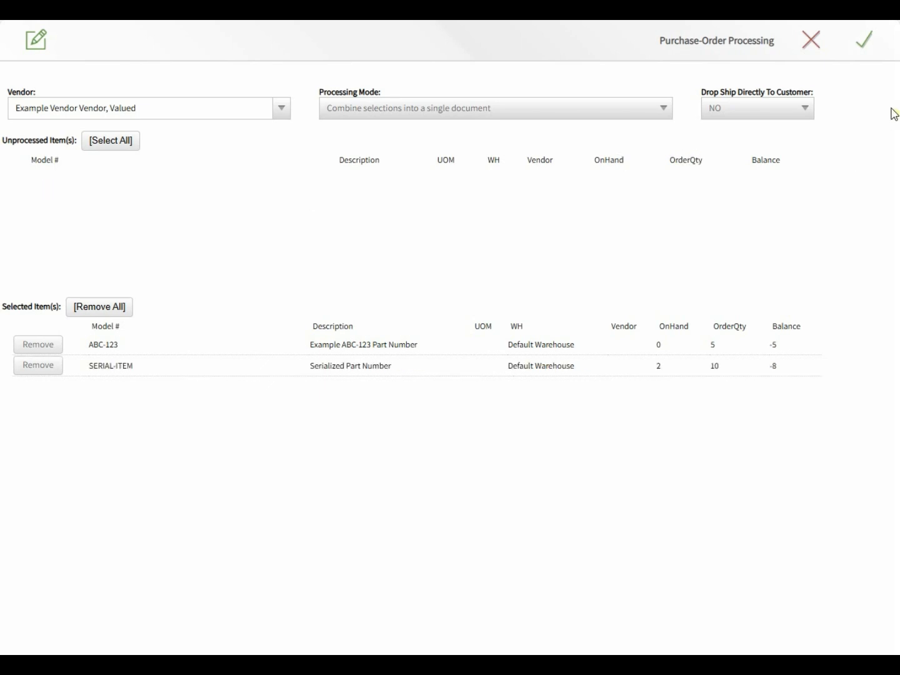
pyautogui.click(873, 41)
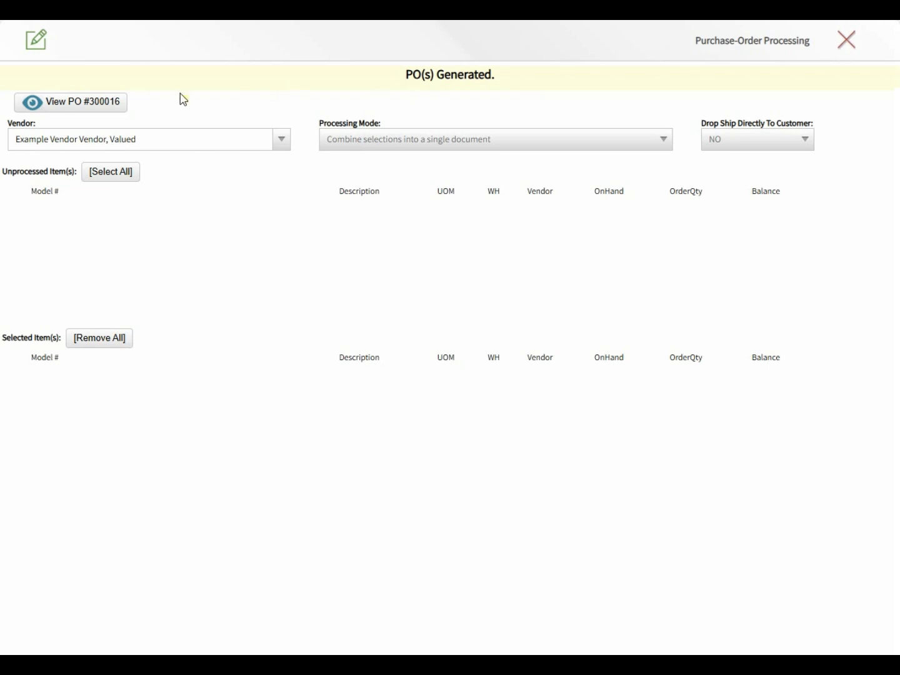
pyautogui.click(64, 109)
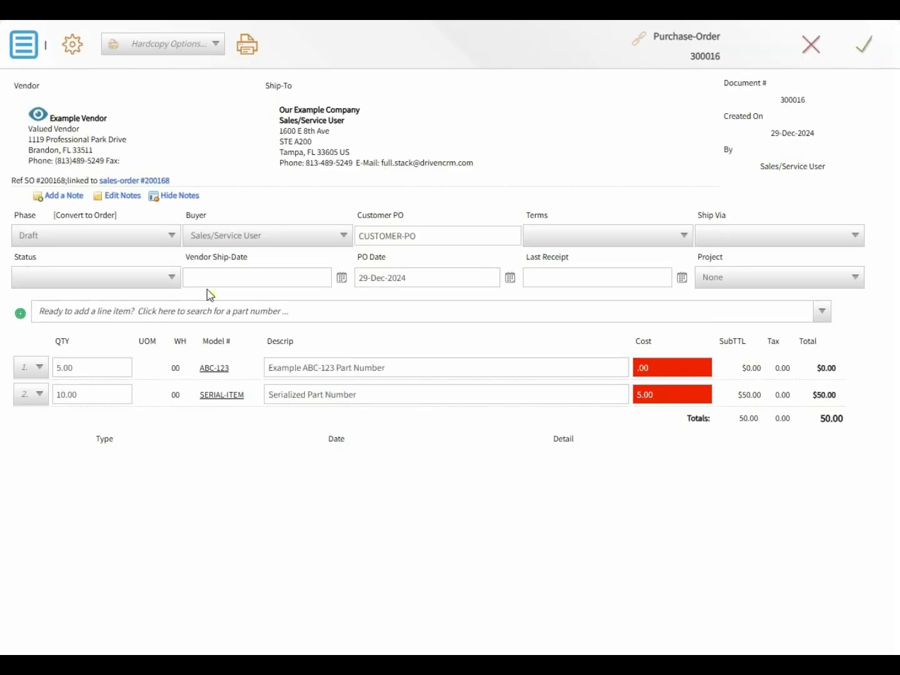
# - Edit the ABC-123 line entries, entering 5, and convert the draft into a confirmed PO
pyautogui.click(111, 367)
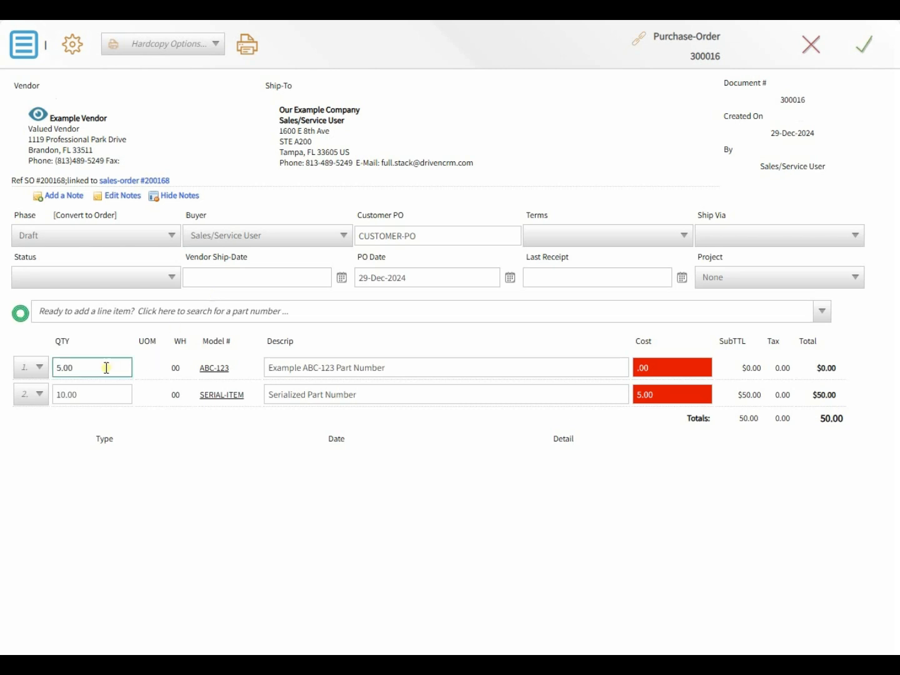
pyautogui.press('BackSpace')
pyautogui.press('BackSpace')
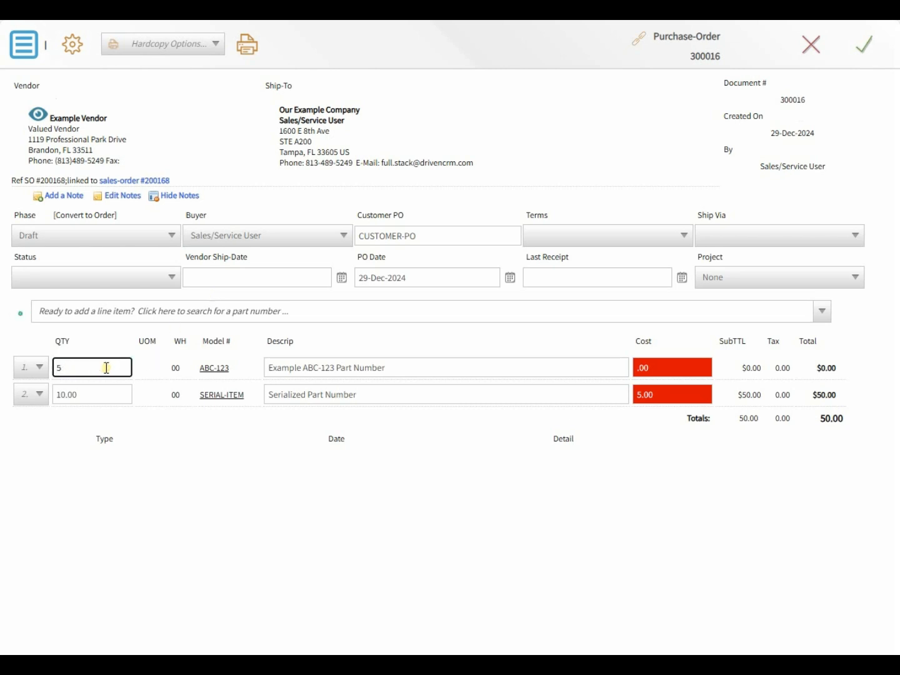
pyautogui.press('Tab')
pyautogui.press('Tab')
pyautogui.write('5')
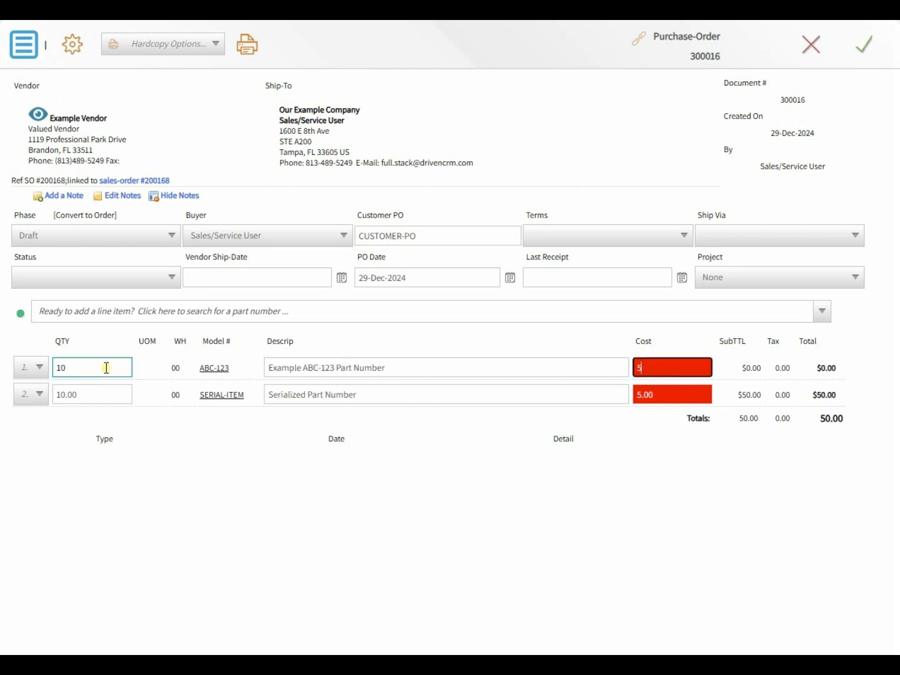
pyautogui.press('Tab')
pyautogui.press('Tab')
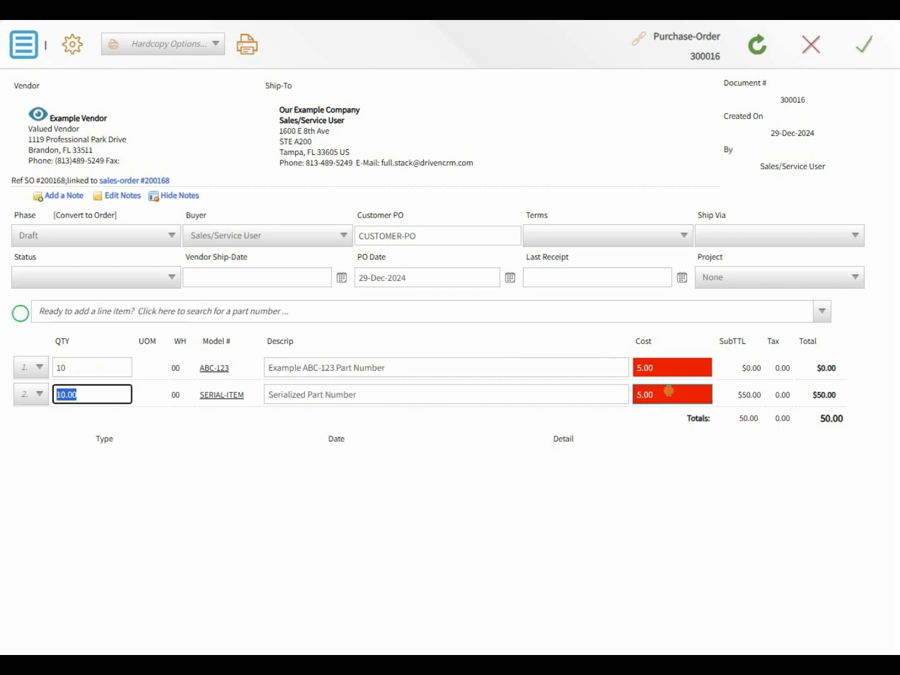
pyautogui.click(80, 216)
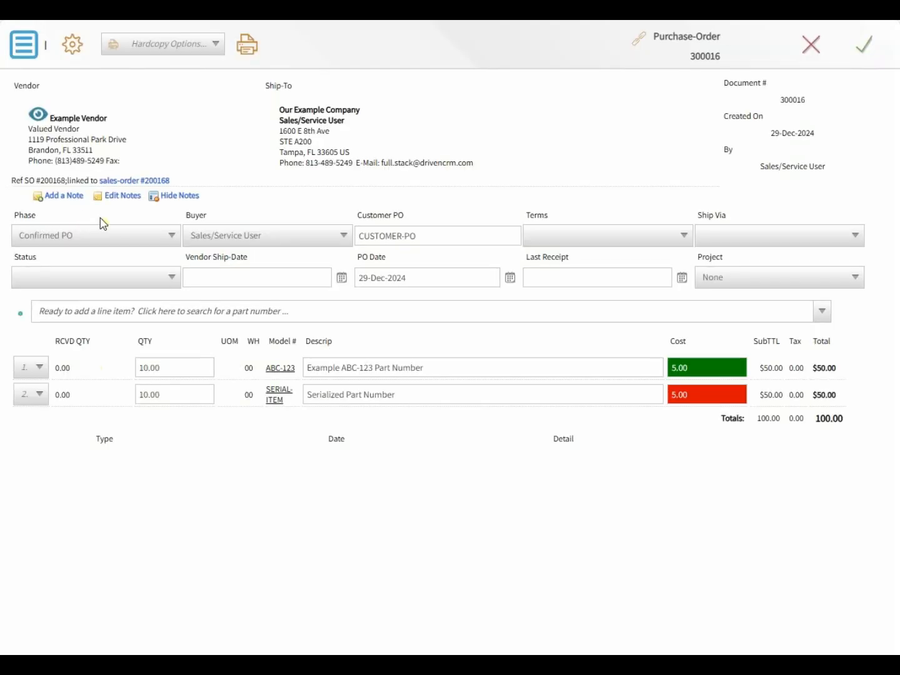
# - Mark the SERIAL-ITEM line vendor verified and set its unit cost to 5.10
pyautogui.click(453, 394)
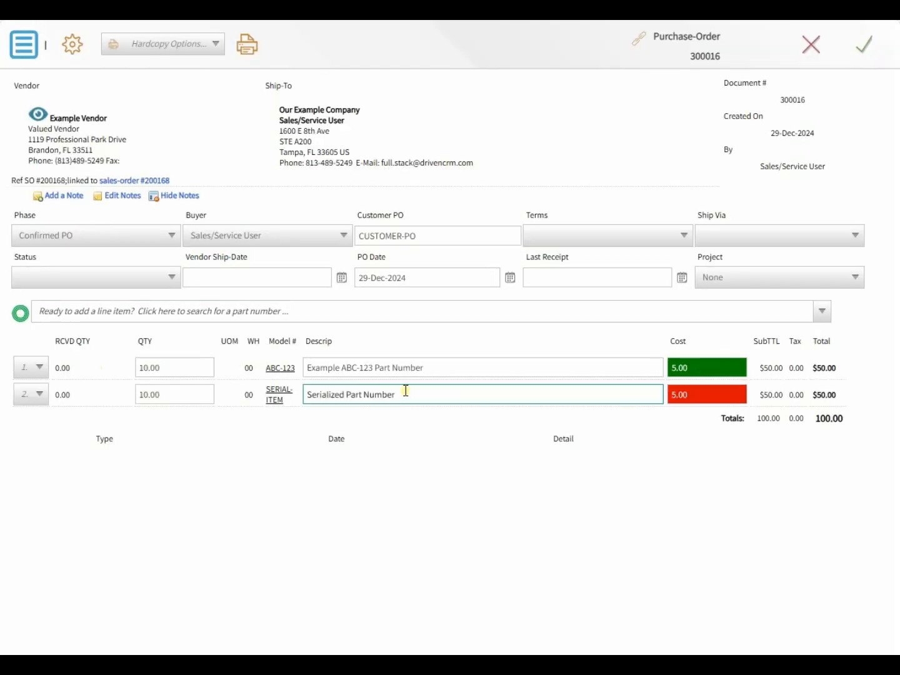
pyautogui.click(279, 398)
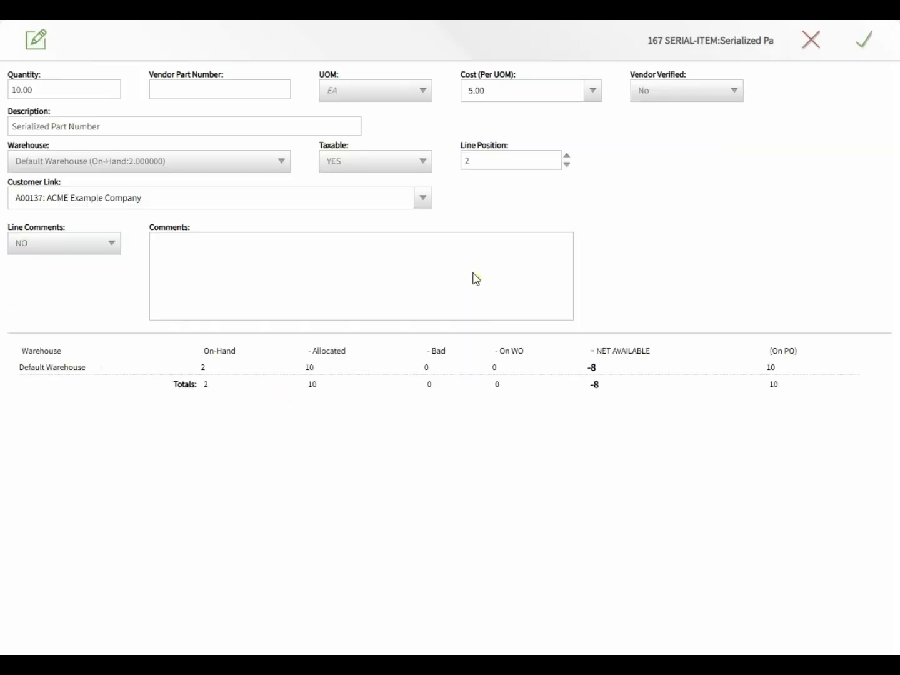
pyautogui.click(643, 82)
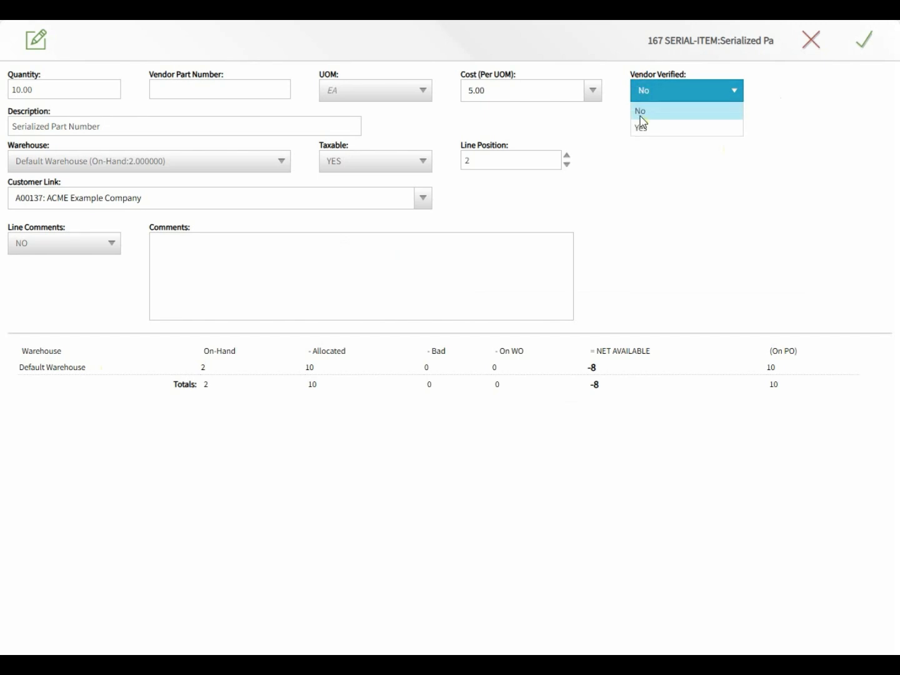
pyautogui.click(644, 127)
pyautogui.click(519, 87)
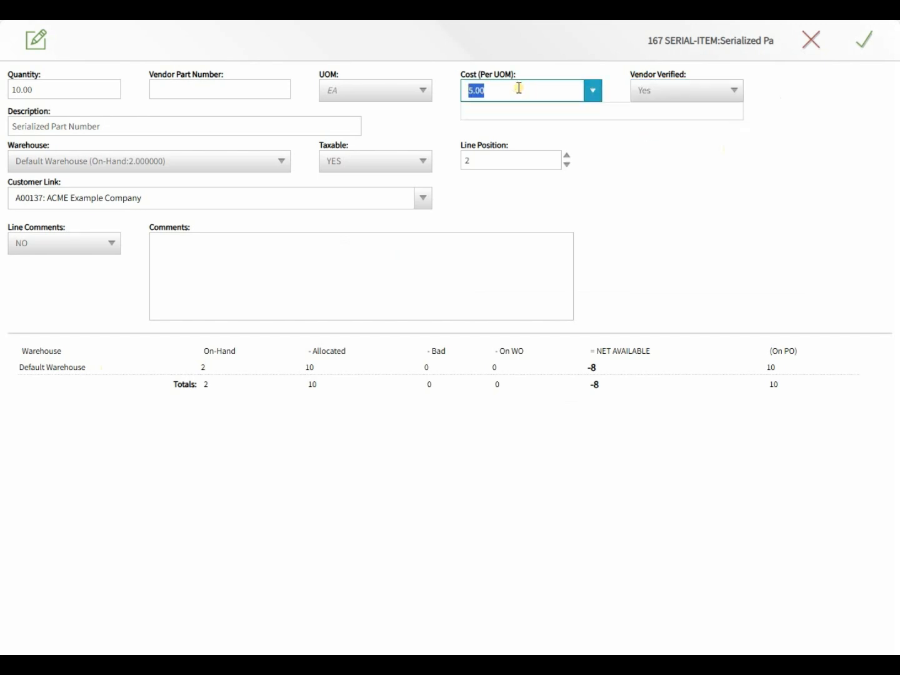
pyautogui.write('5.10')
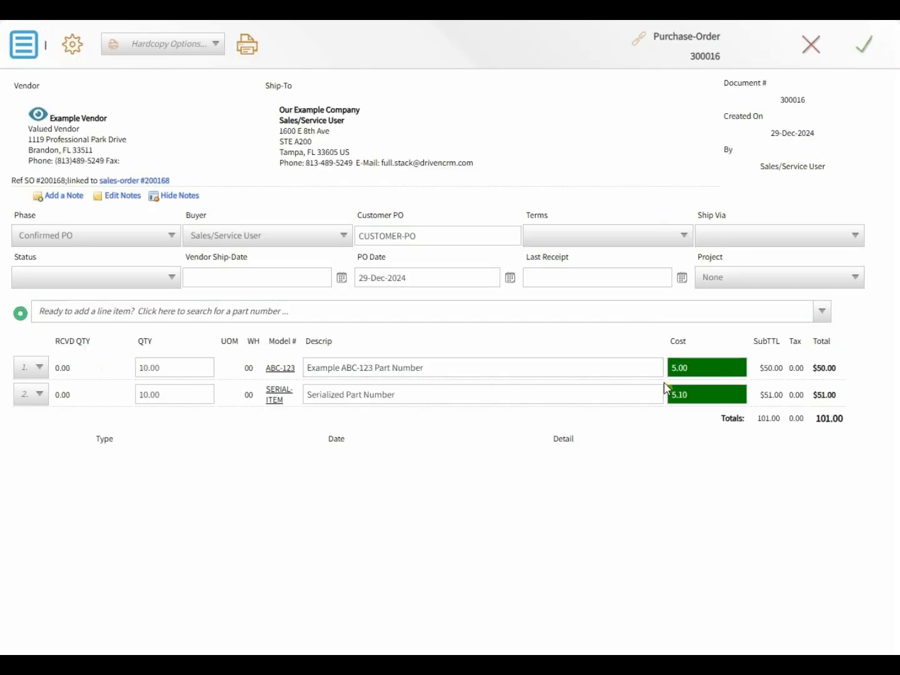
# - Email PO 300016 to the vendor as a Standard PO Template PDF with a Call Back follow-up
pyautogui.click(144, 48)
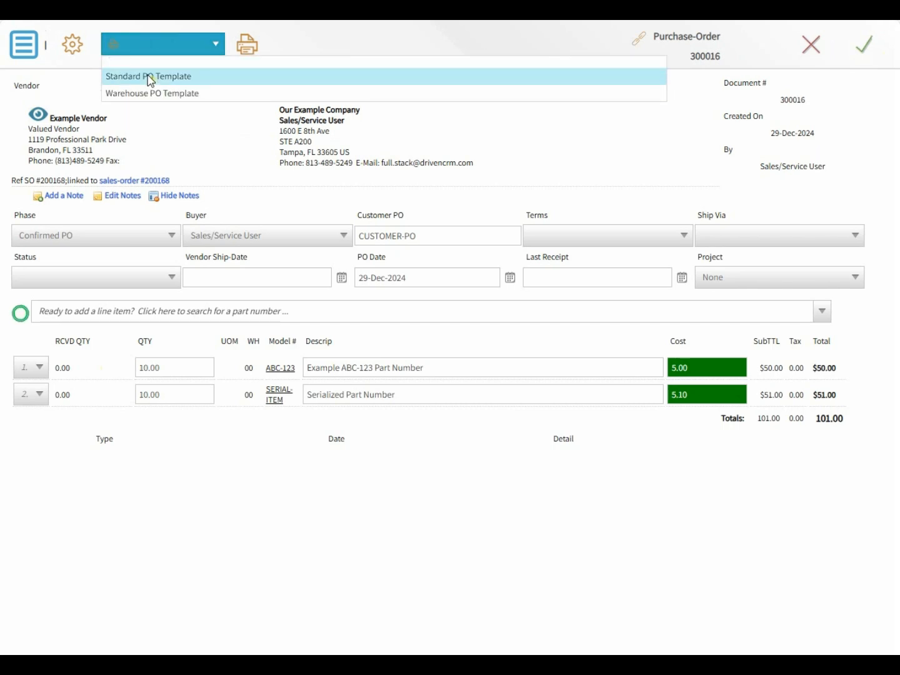
pyautogui.click(150, 76)
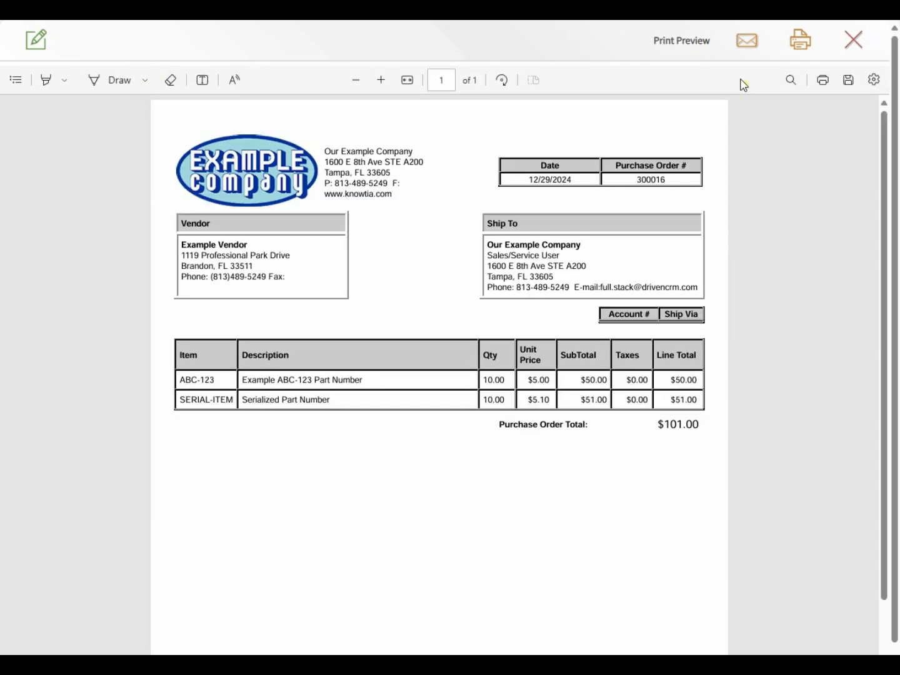
pyautogui.click(747, 41)
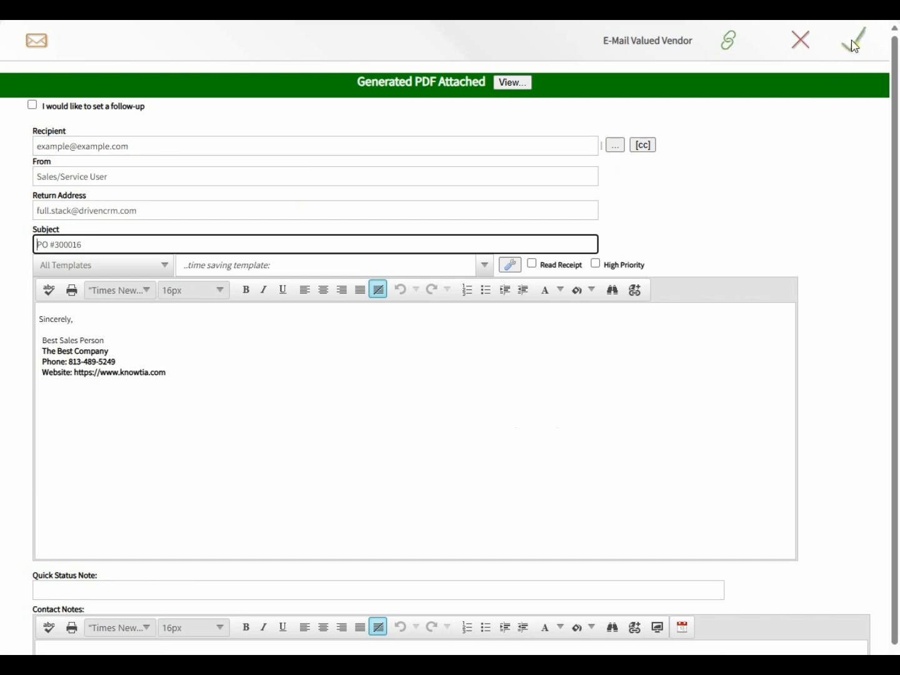
pyautogui.click(36, 106)
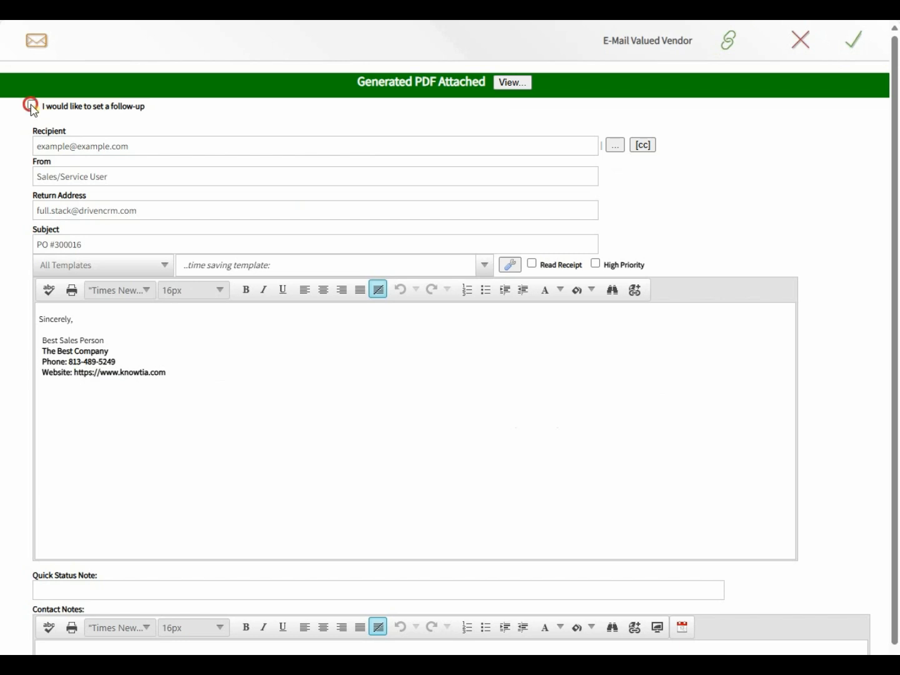
pyautogui.click(32, 106)
pyautogui.click(76, 144)
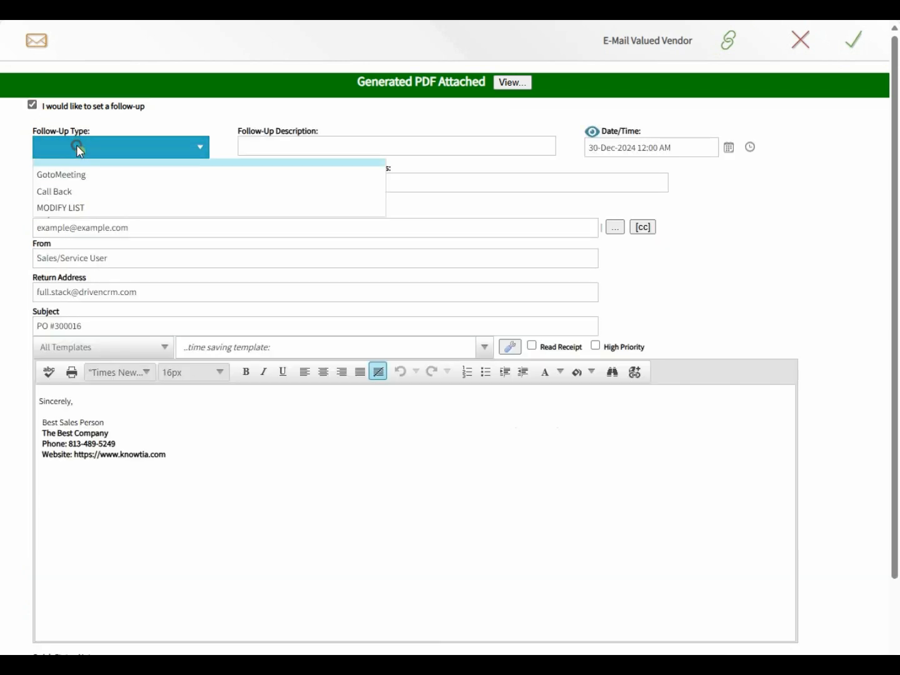
pyautogui.click(61, 196)
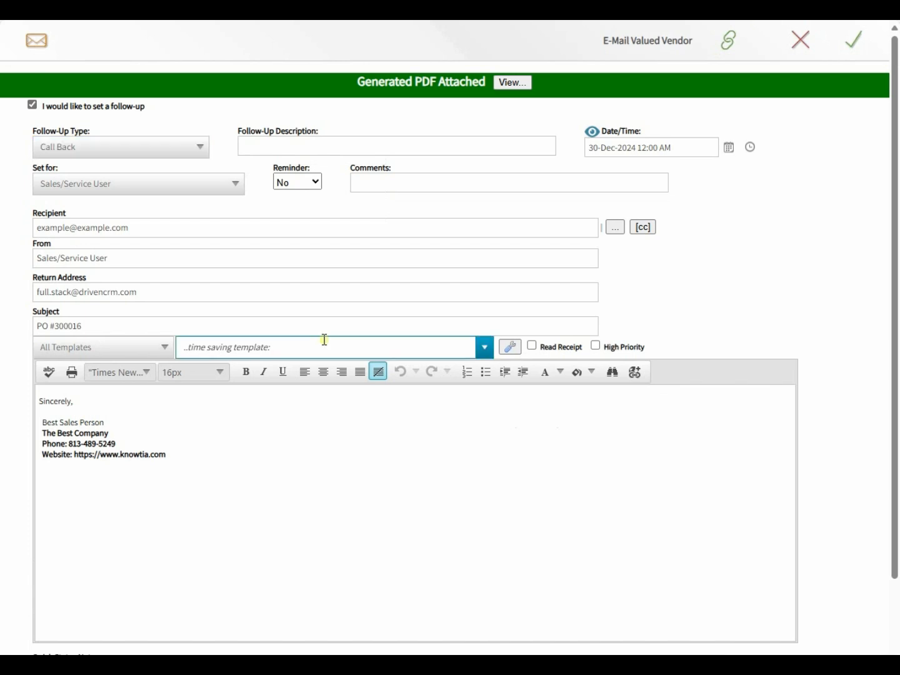
pyautogui.click(253, 148)
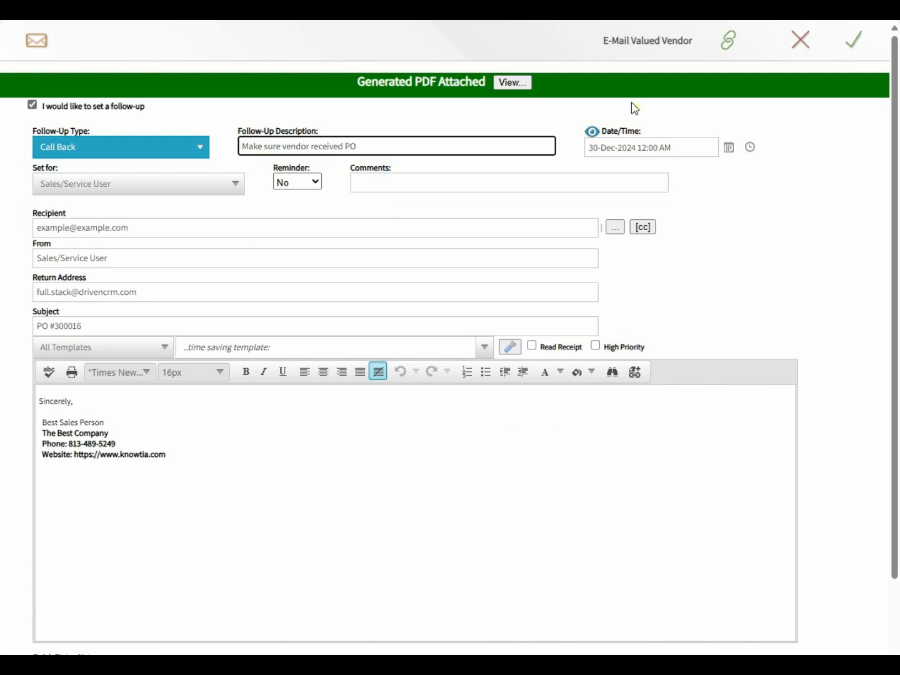
pyautogui.click(853, 53)
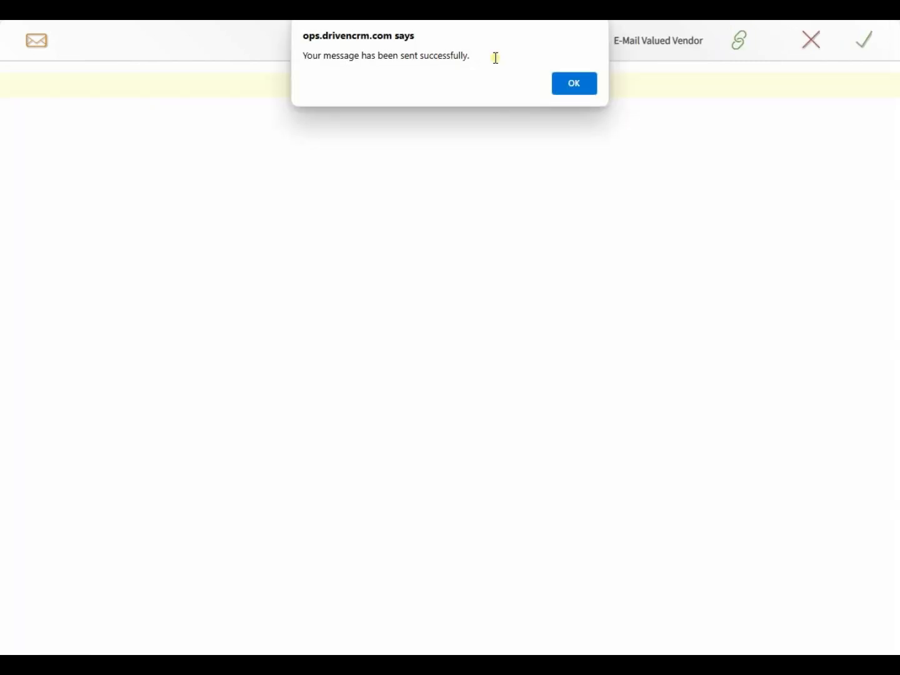
pyautogui.click(574, 84)
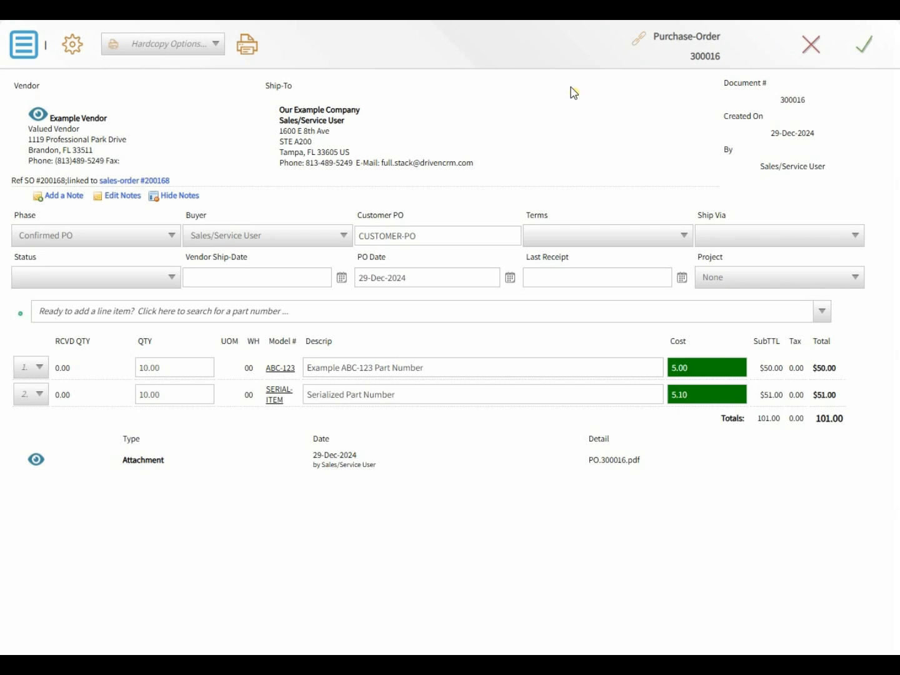
# - Save PO 300016 and refresh Item Research to confirm ABC-123 shows 10.00 on PO
pyautogui.click(868, 48)
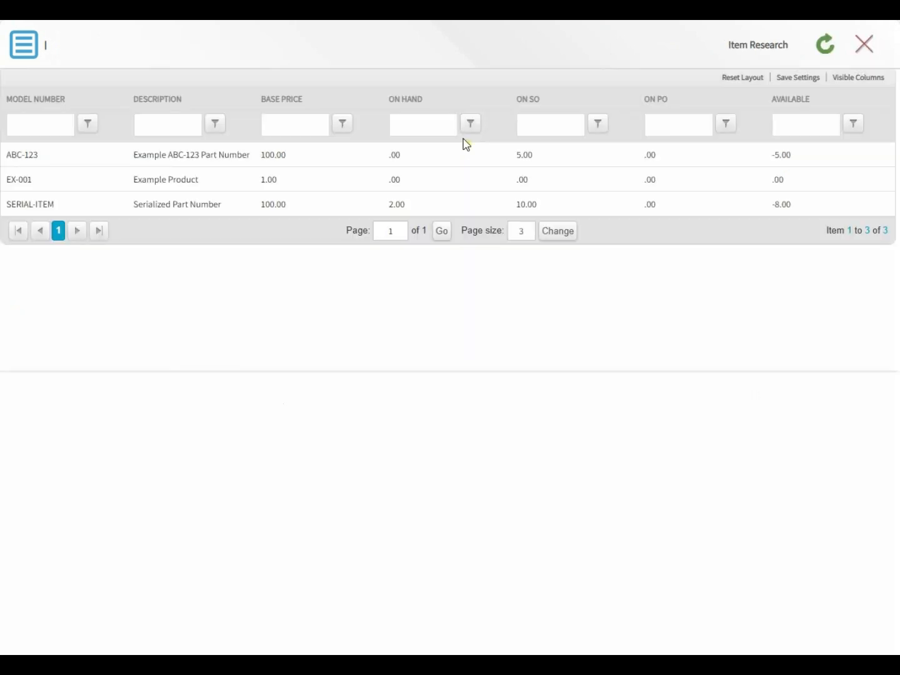
pyautogui.click(823, 48)
pyautogui.click(660, 154)
# - Close Purchase-Order Processing, return to sales order 200168, then go to QuickBooks
pyautogui.click(406, 21)
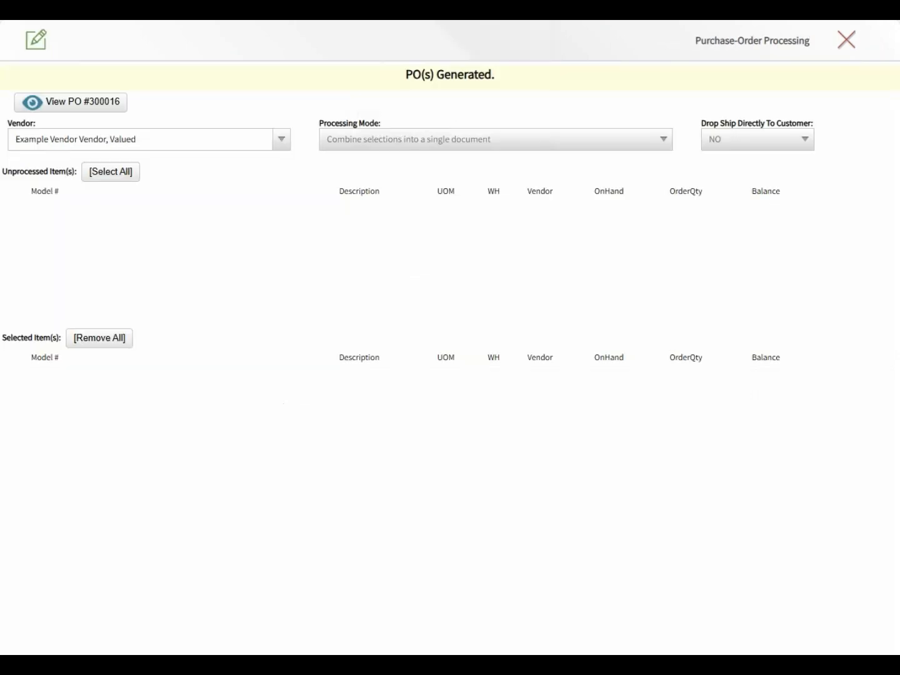
pyautogui.click(852, 45)
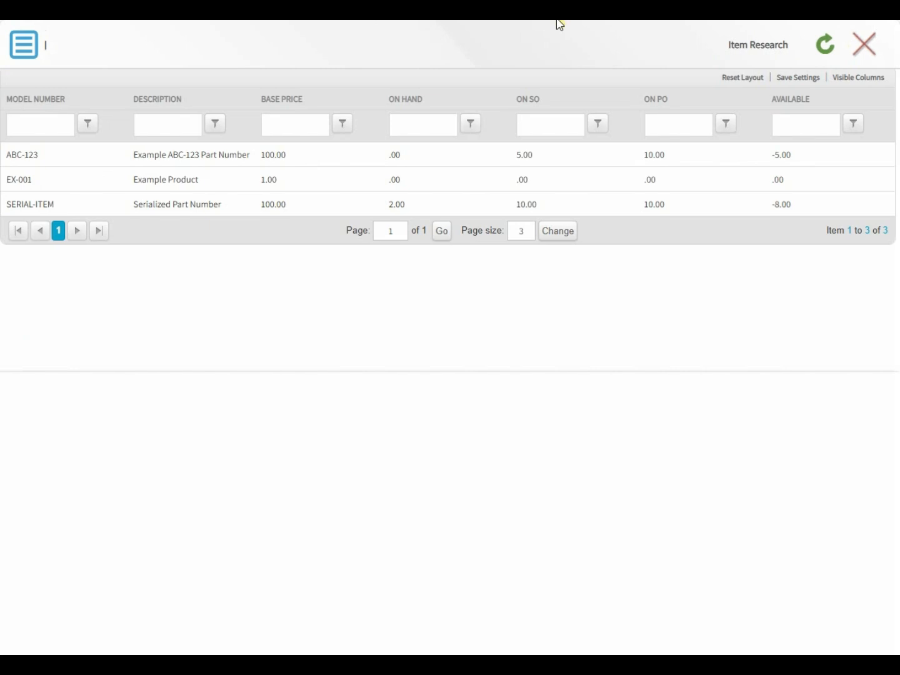
pyautogui.click(313, 20)
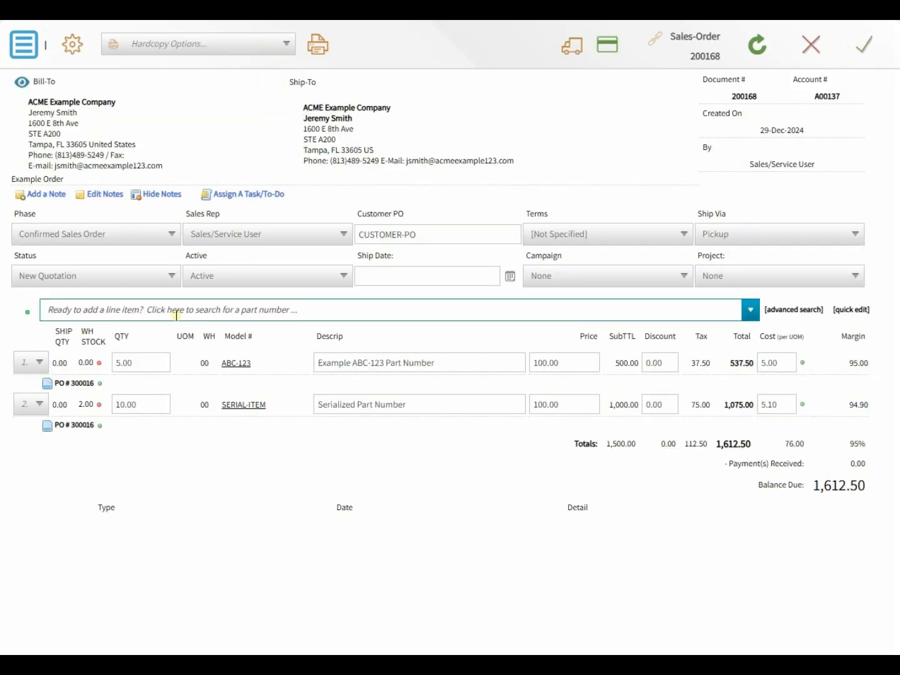
pyautogui.moveTo(101, 387)
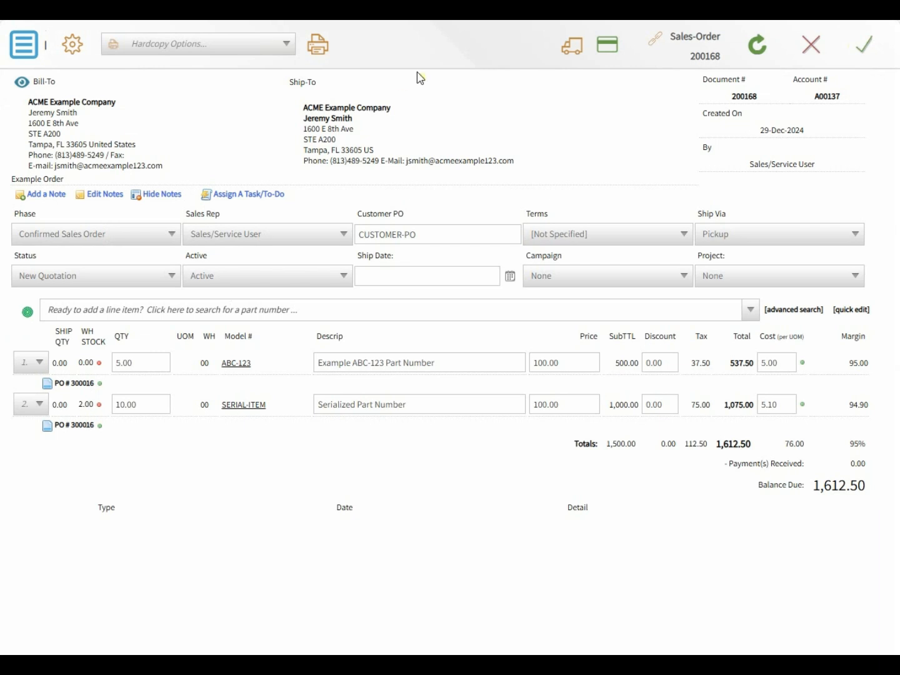
pyautogui.click(638, 21)
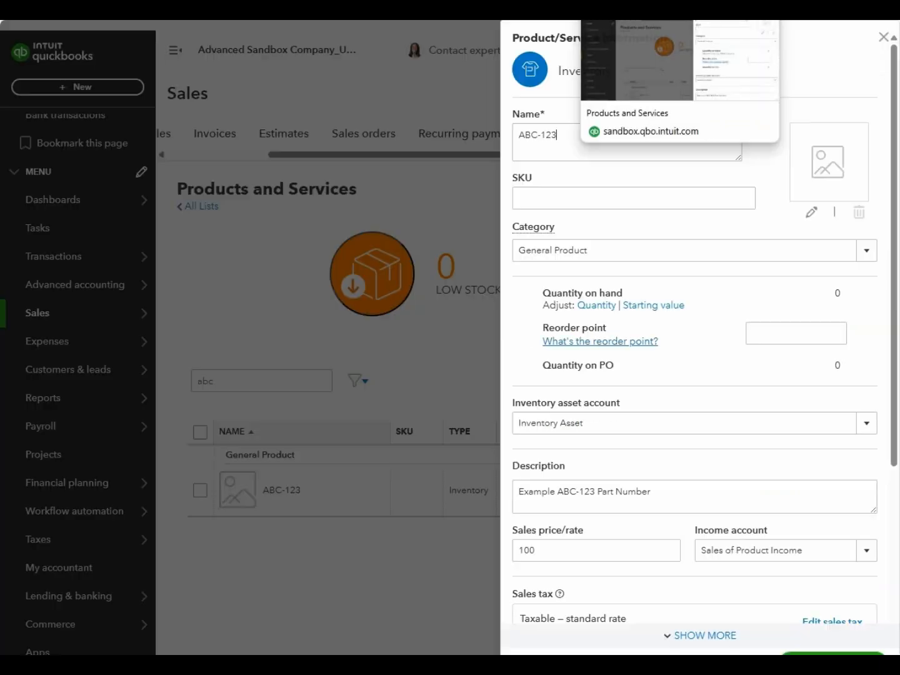
# - Check Example Vendor's 12/29/2024 purchase order 300016 for $101.00 in QuickBooks Vendors
pyautogui.click(883, 37)
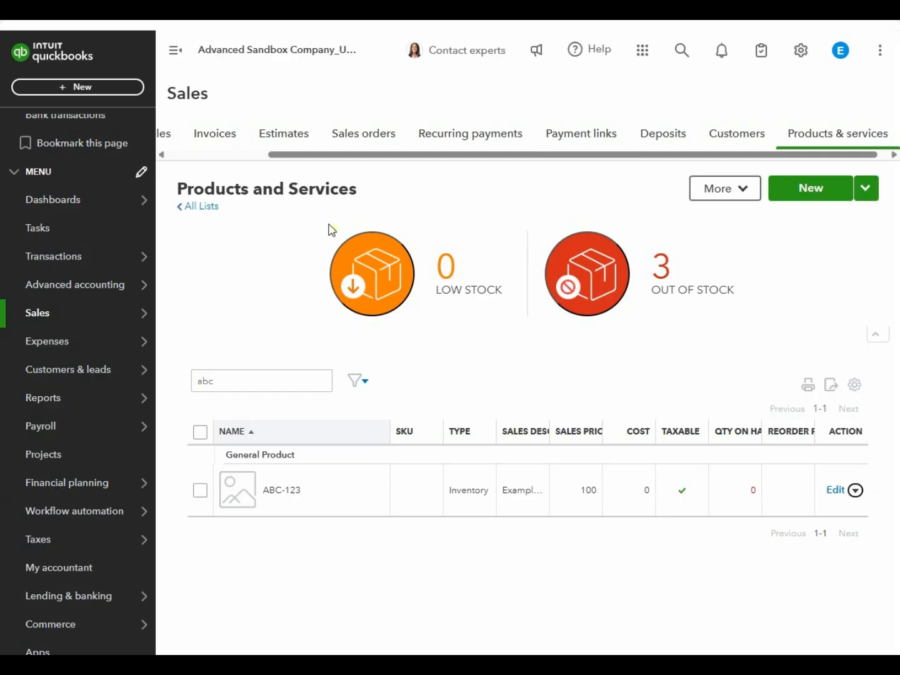
pyautogui.moveTo(63, 350)
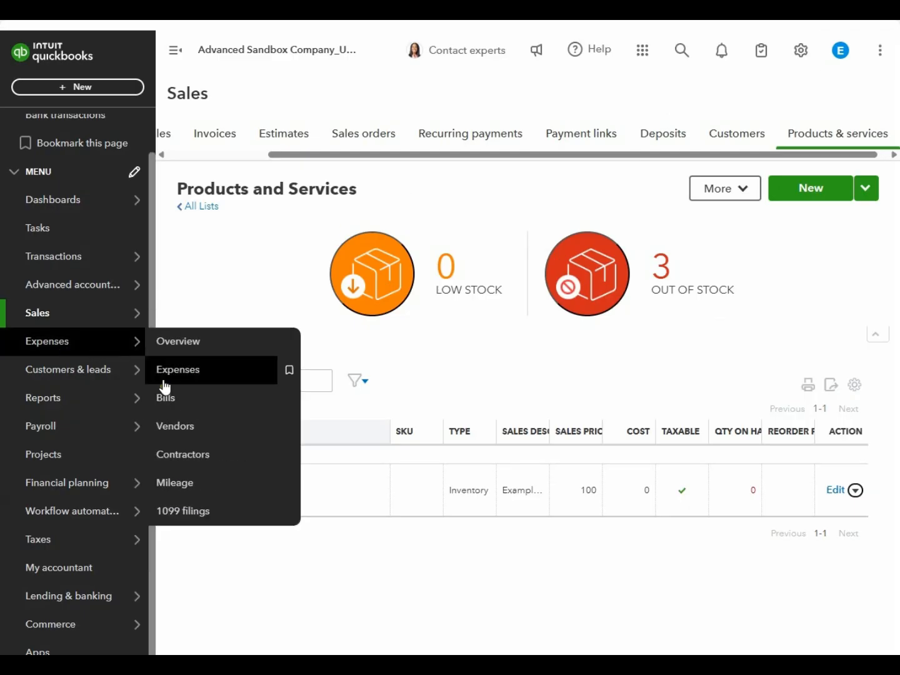
pyautogui.click(167, 425)
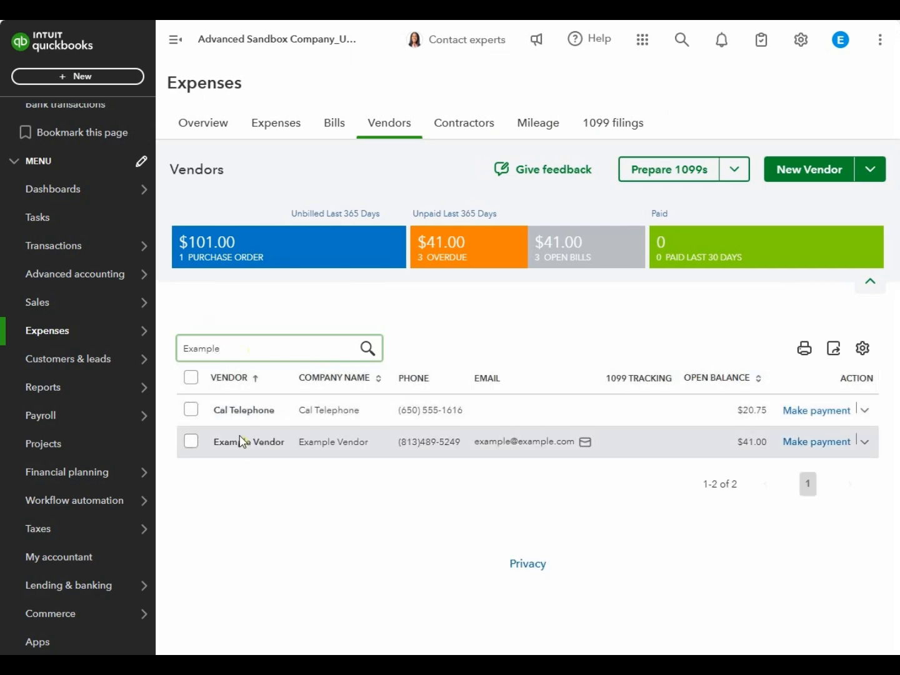
pyautogui.click(240, 442)
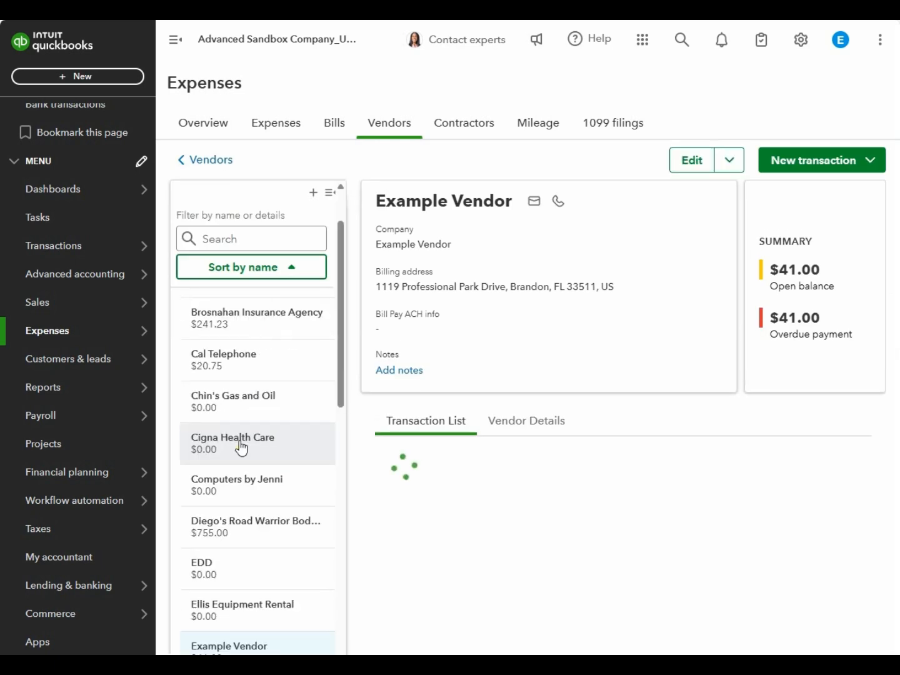
pyautogui.scroll(-2, 370, 495)
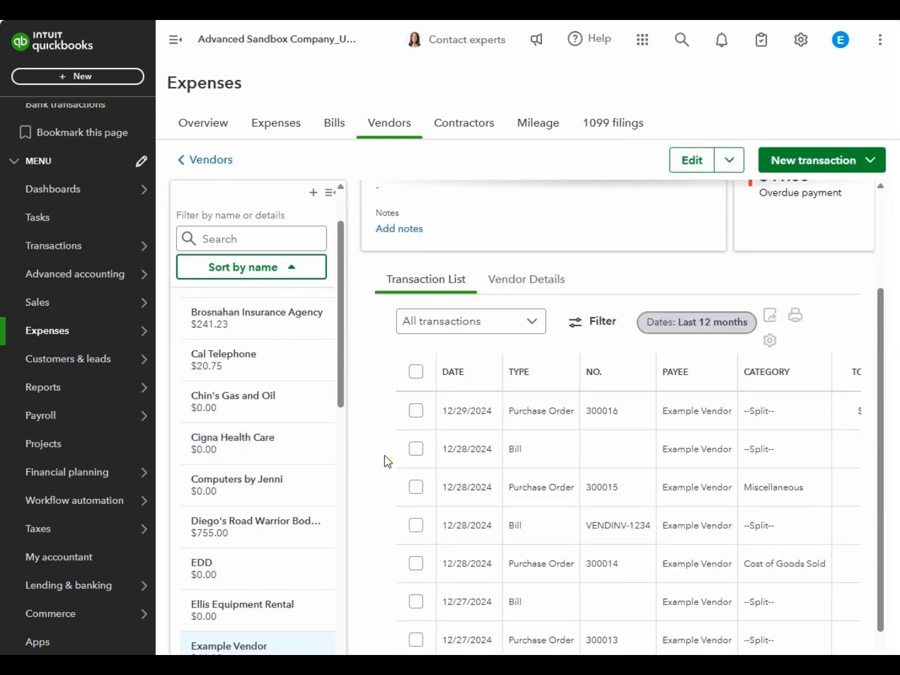
pyautogui.click(463, 417)
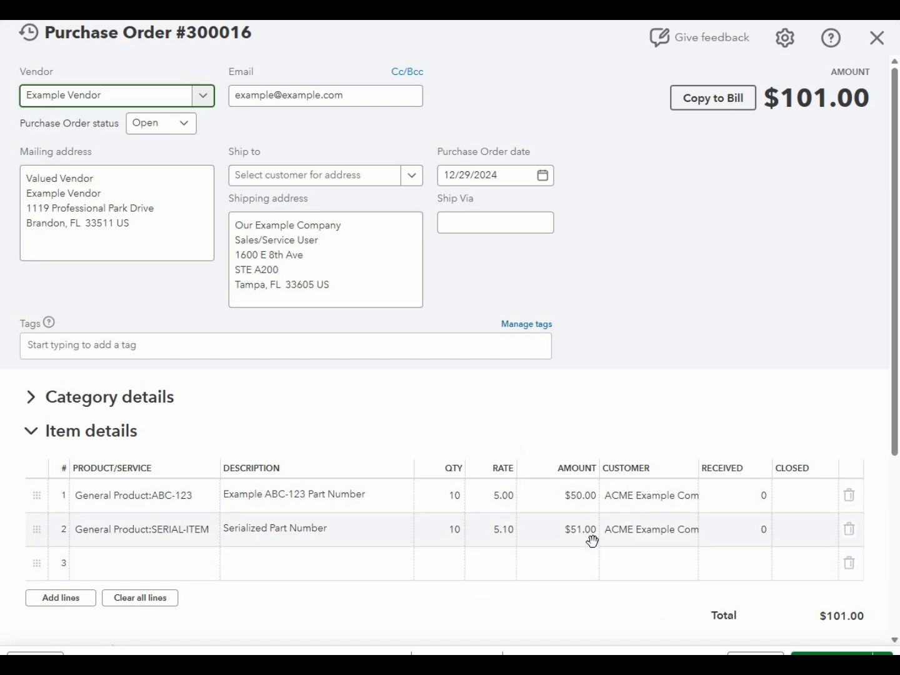
pyautogui.click(877, 38)
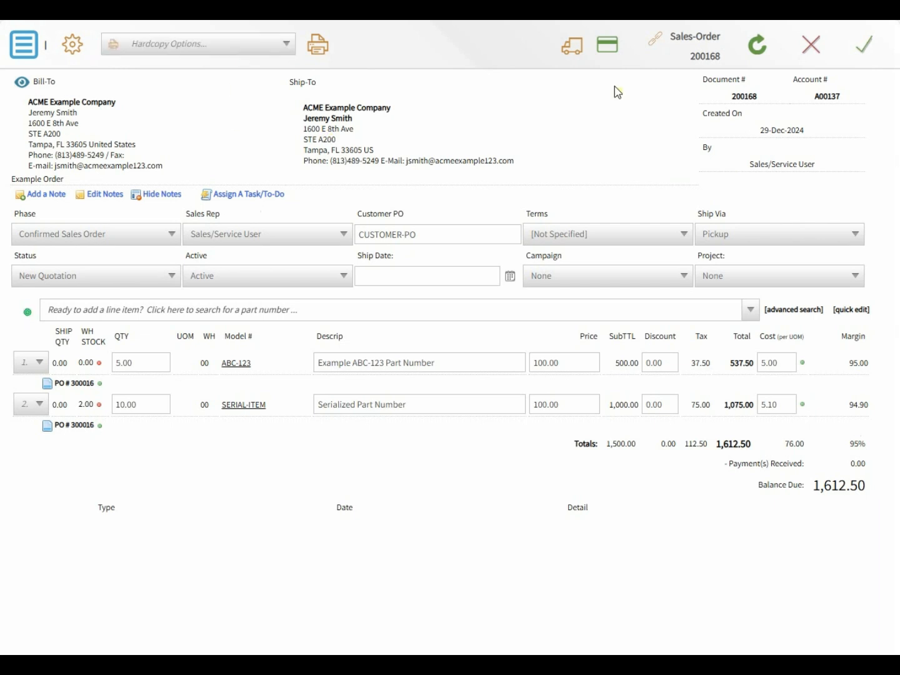
# - Add a new DrivenCRM workspace named 'Open Purchase Orders'
pyautogui.click(141, 10)
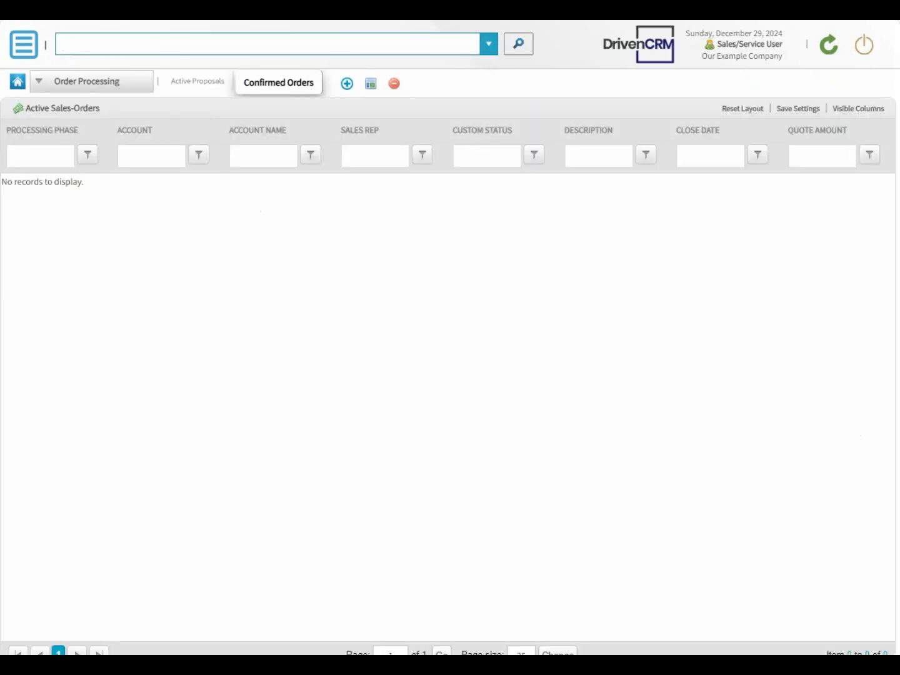
pyautogui.click(345, 86)
pyautogui.write('Open Purchase Orders')
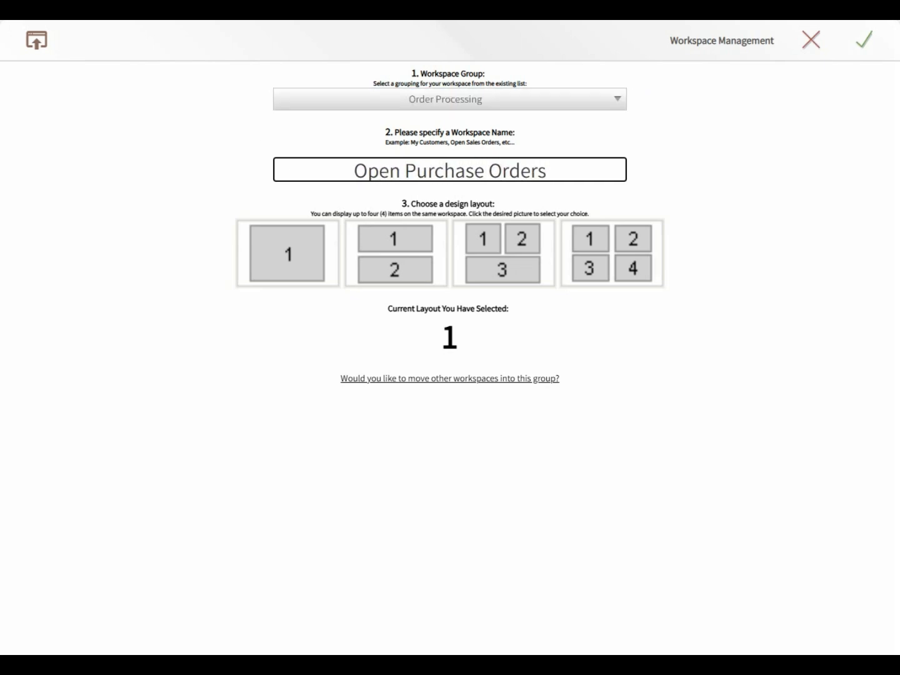
pyautogui.click(864, 46)
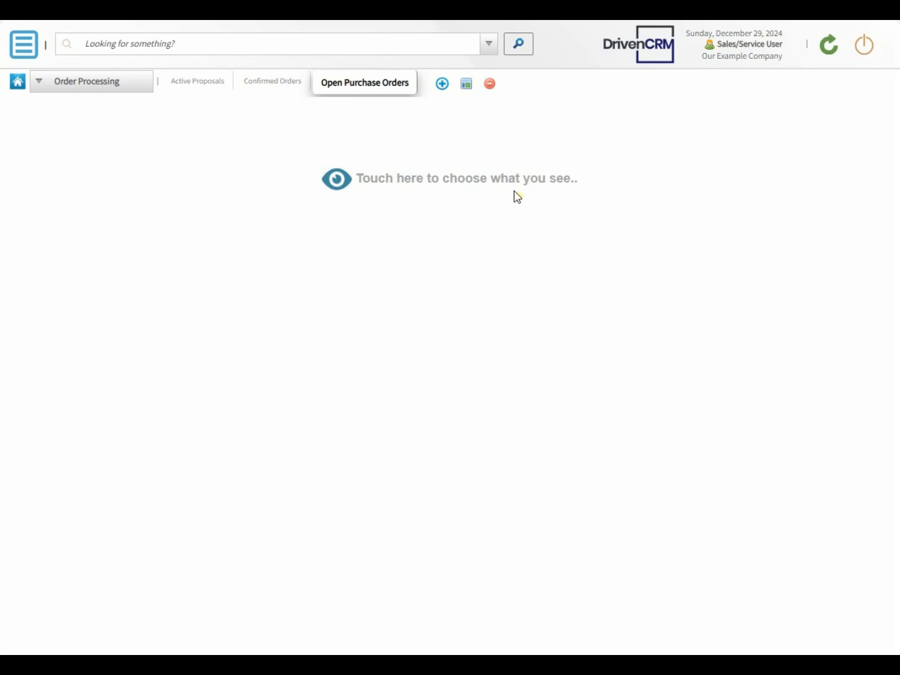
# - Fill the workspace with the Purchase Order Processing open-orders queue and select PO 300016
pyautogui.click(336, 183)
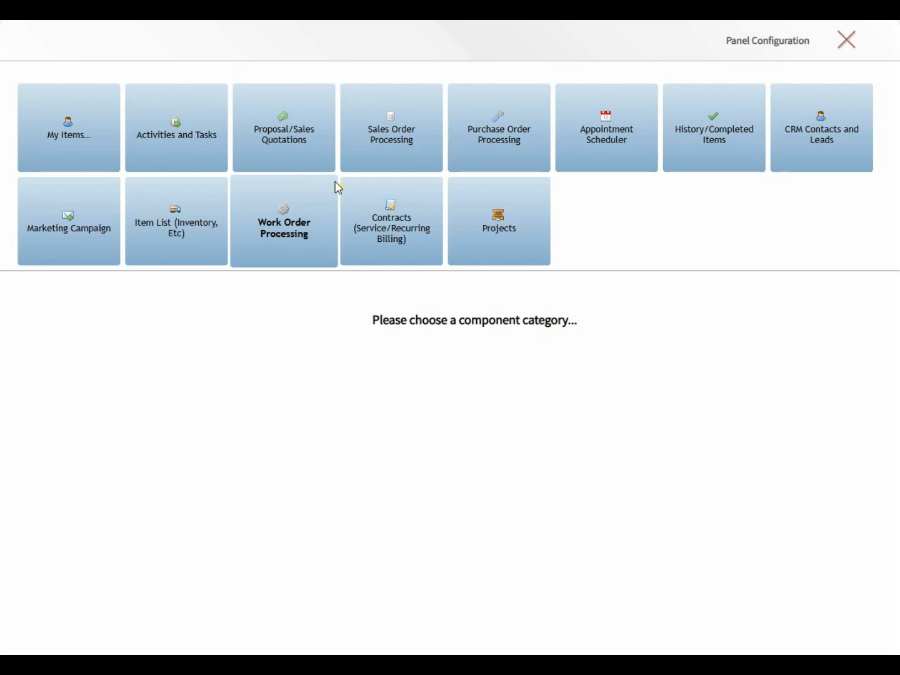
pyautogui.click(478, 143)
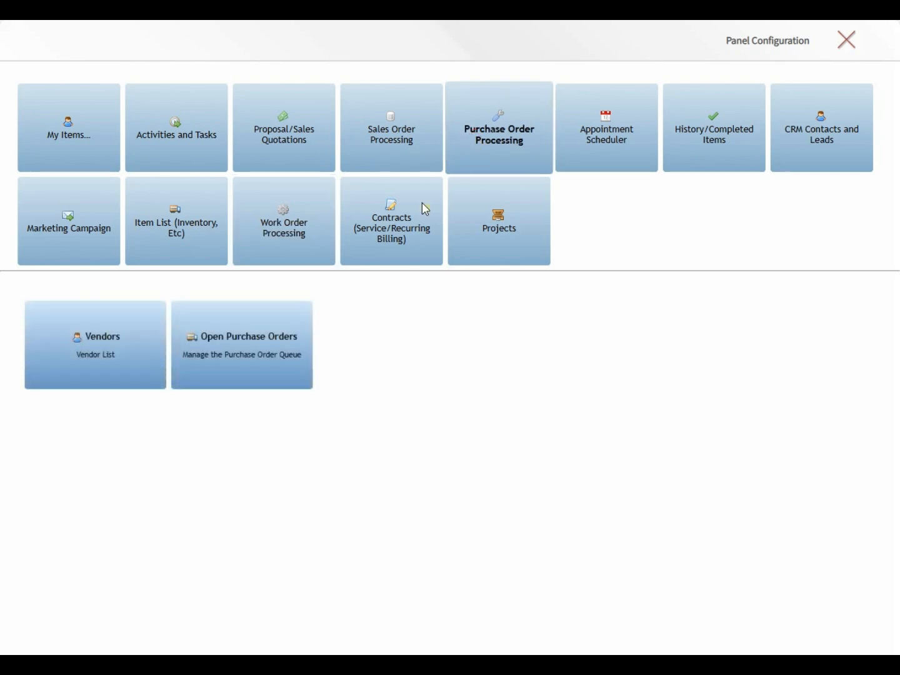
pyautogui.click(248, 340)
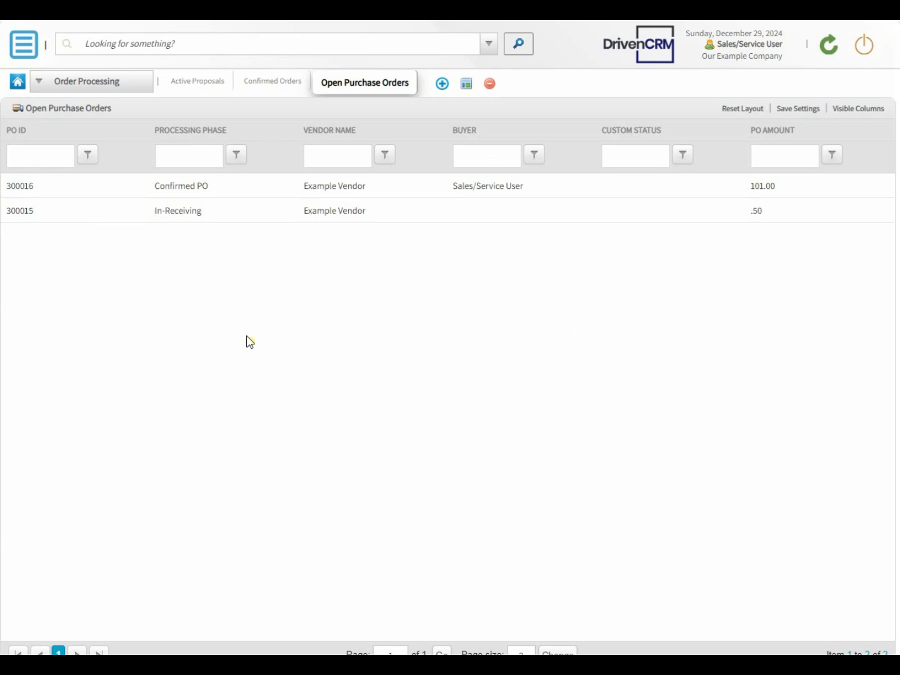
pyautogui.click(238, 186)
# - Receive all lines of PO 300016 and start SERIAL-ITEM's serial number entry
pyautogui.click(237, 186)
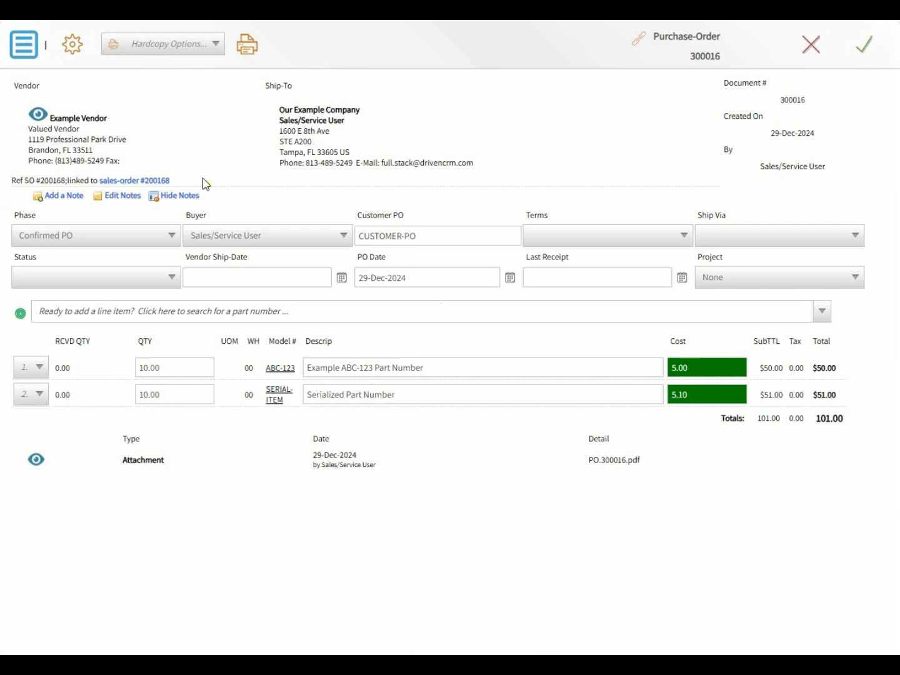
pyautogui.click(28, 54)
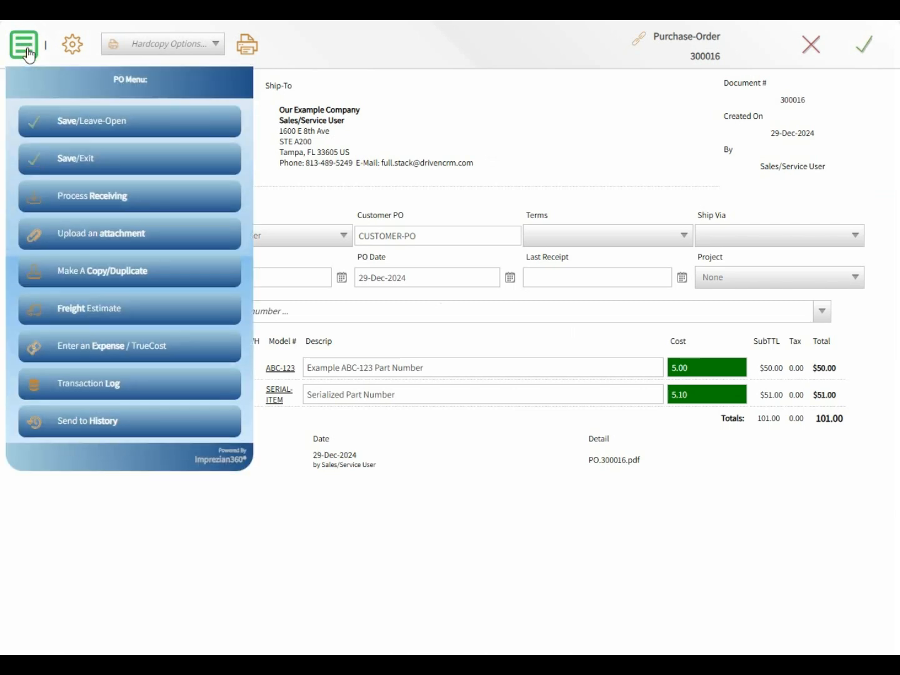
pyautogui.click(87, 200)
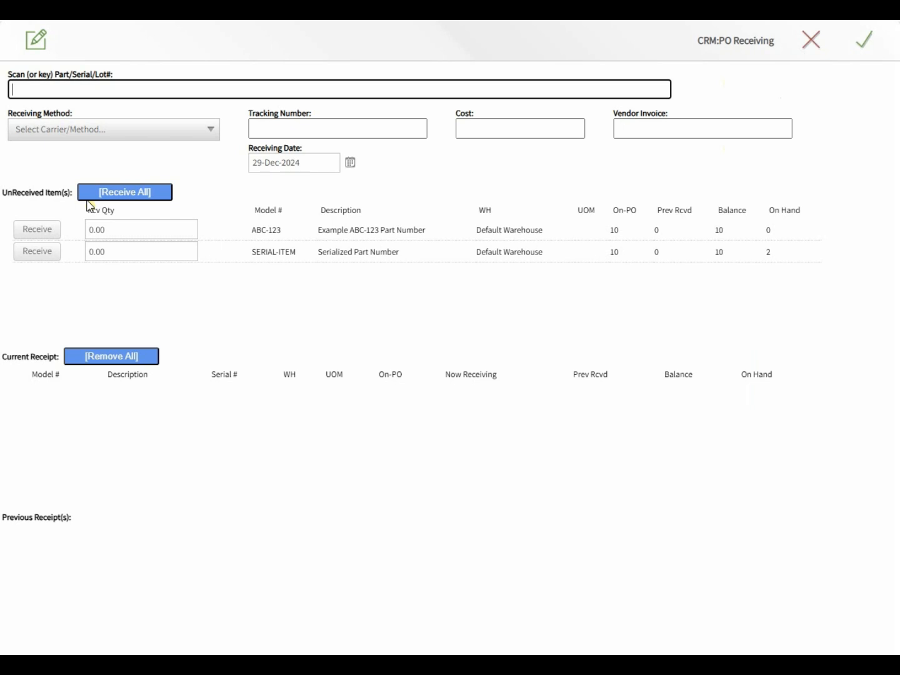
pyautogui.click(122, 194)
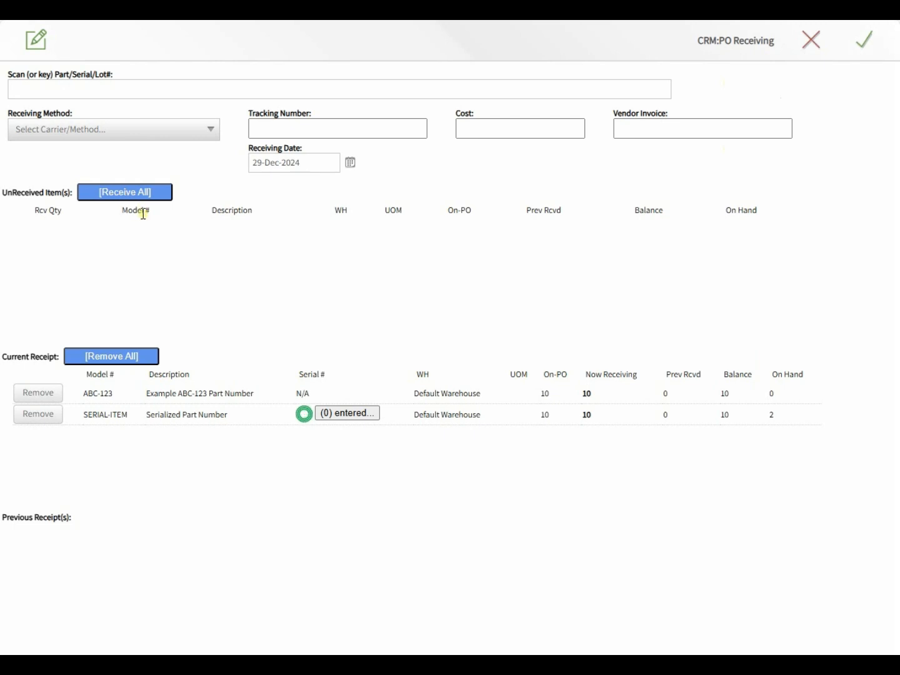
pyautogui.moveTo(227, 415); pyautogui.dragTo(143, 424)
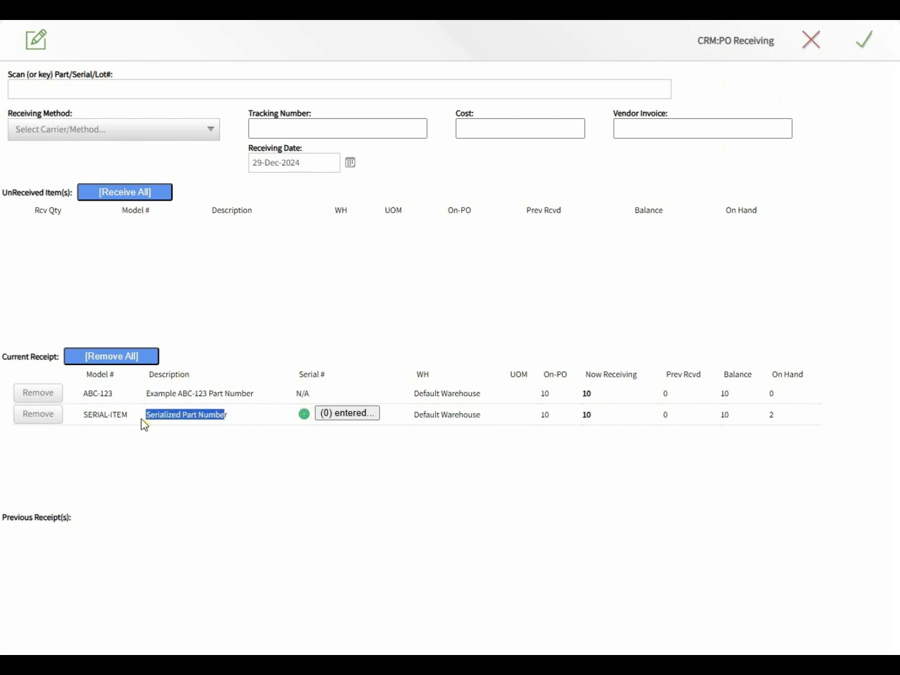
pyautogui.click(338, 415)
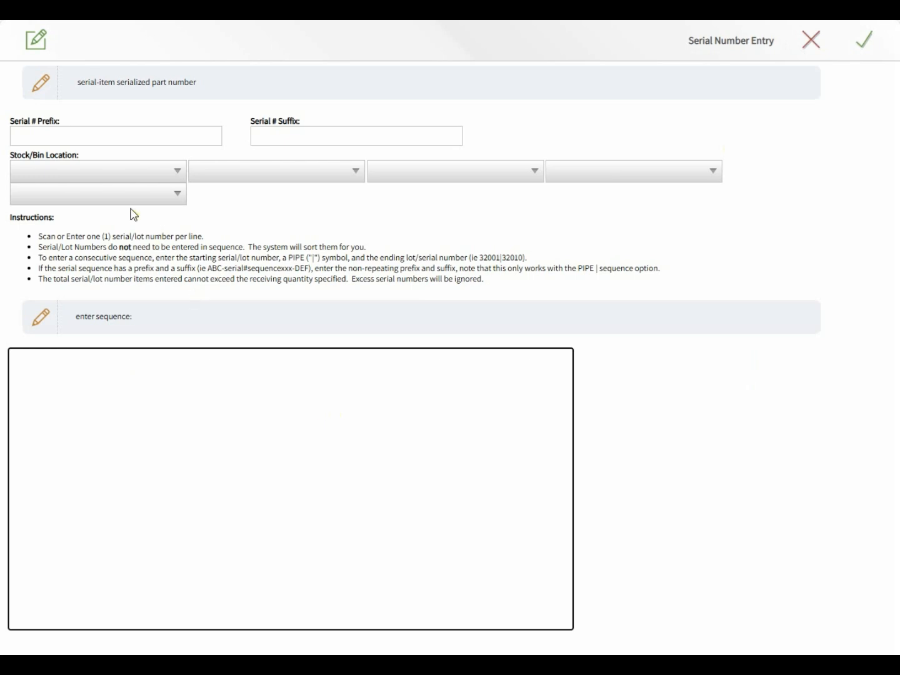
# - Enter SERIAL-ITEM's serial numbers starting at 50000, stored on Shelf 1, and save
pyautogui.click(98, 169)
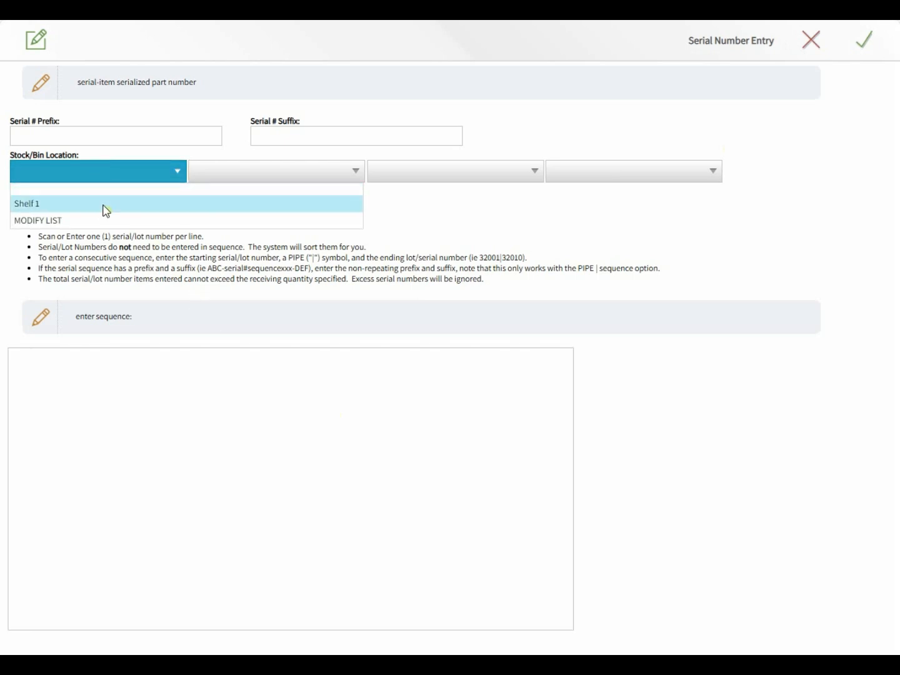
pyautogui.click(102, 204)
pyautogui.click(77, 140)
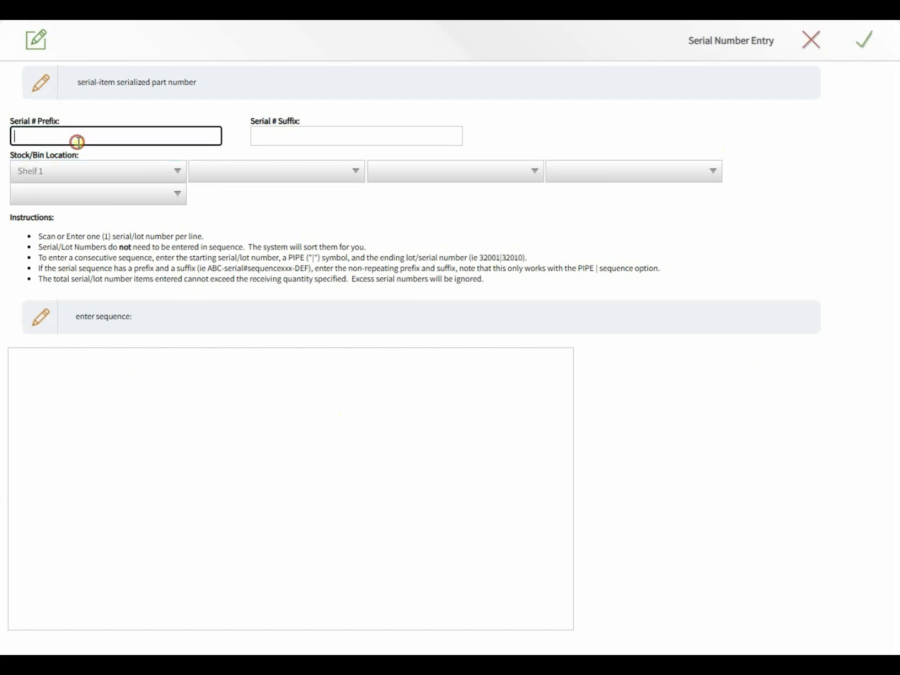
pyautogui.click(279, 133)
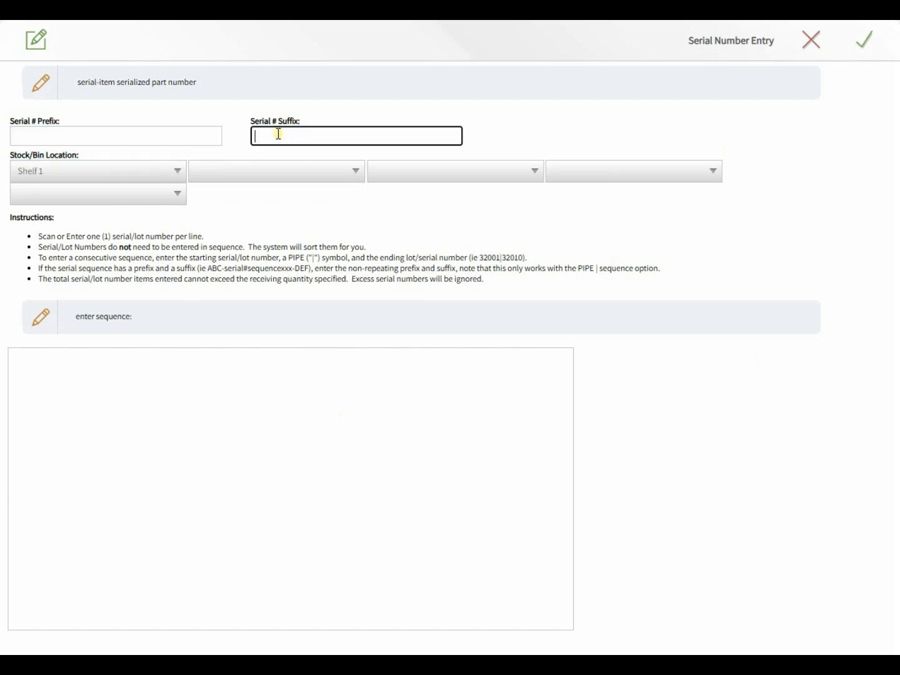
pyautogui.click(230, 415)
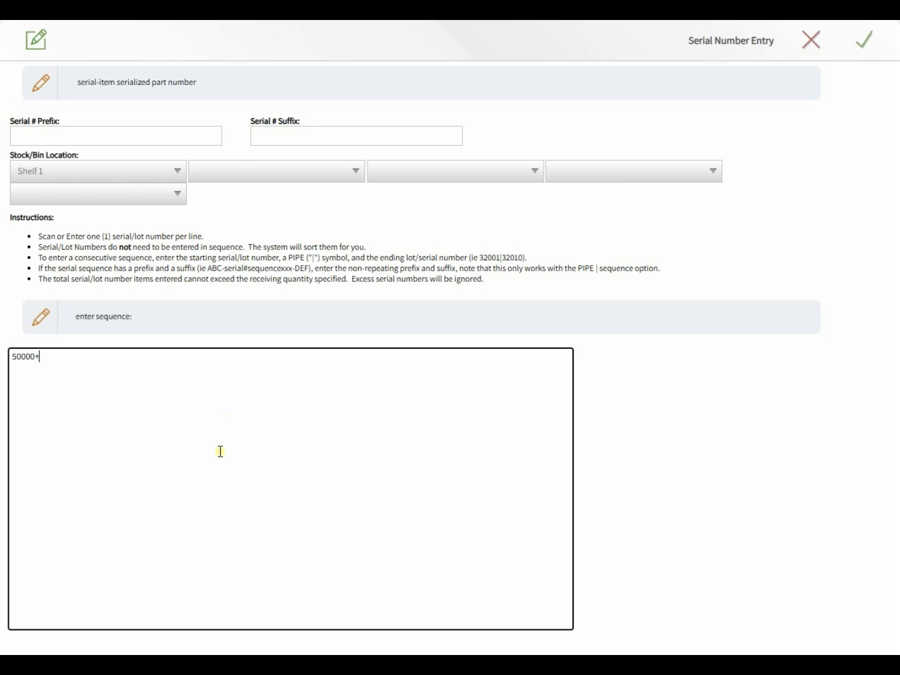
pyautogui.click(54, 364)
pyautogui.click(865, 50)
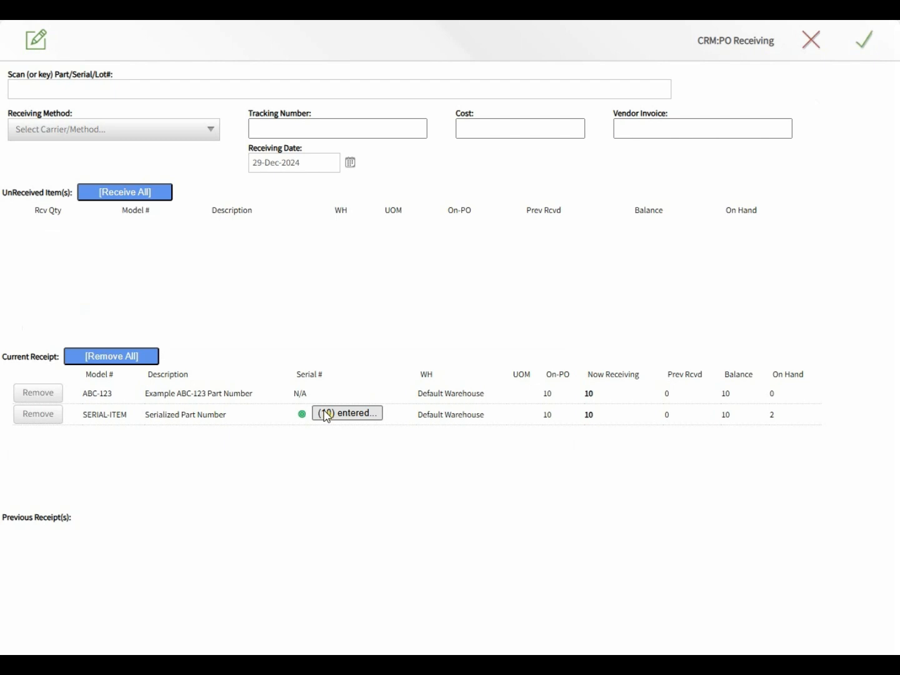
pyautogui.click(133, 135)
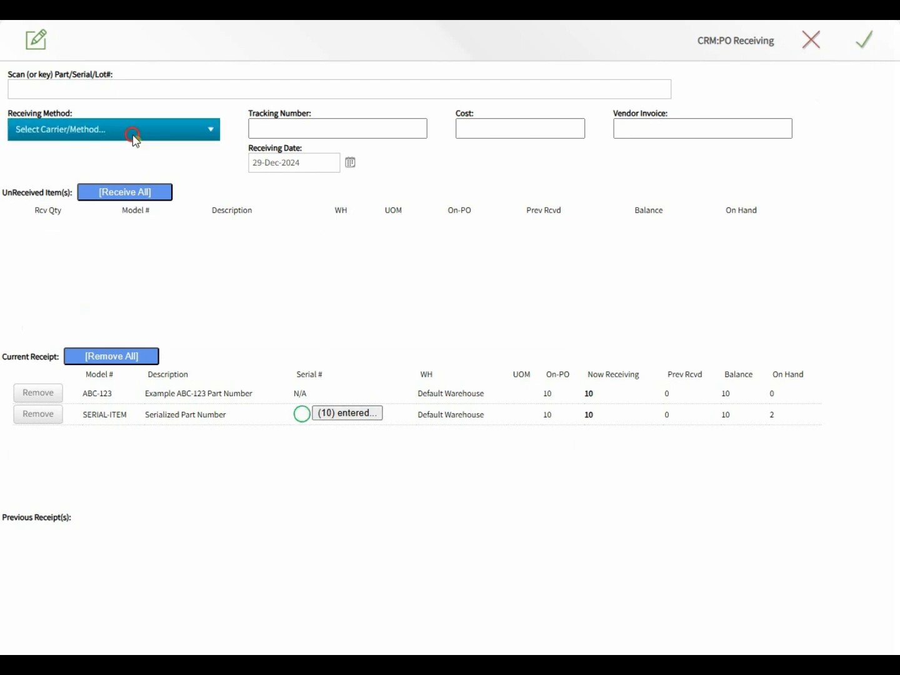
pyautogui.click(131, 165)
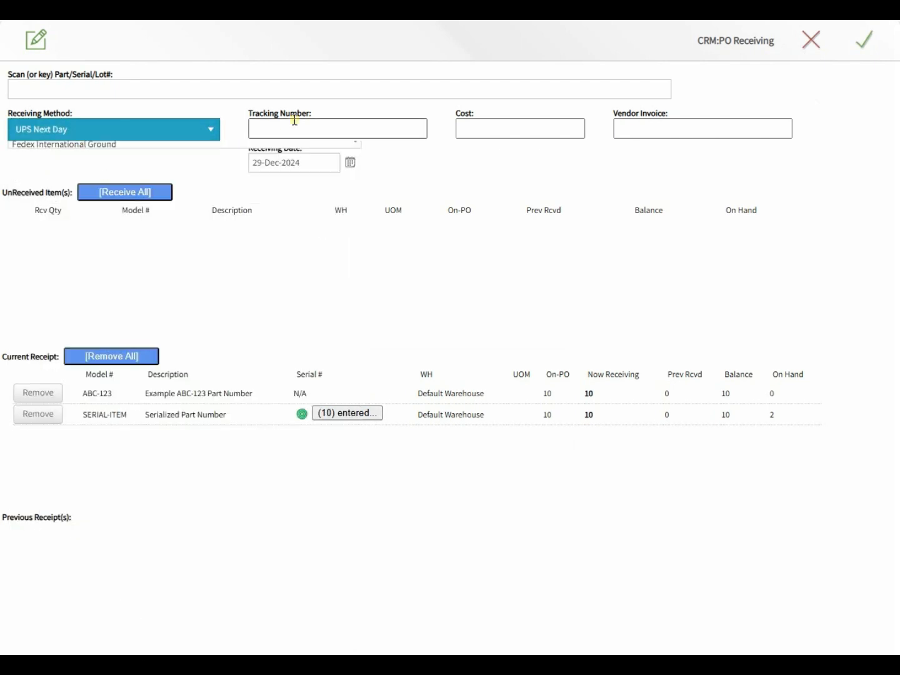
pyautogui.click(301, 129)
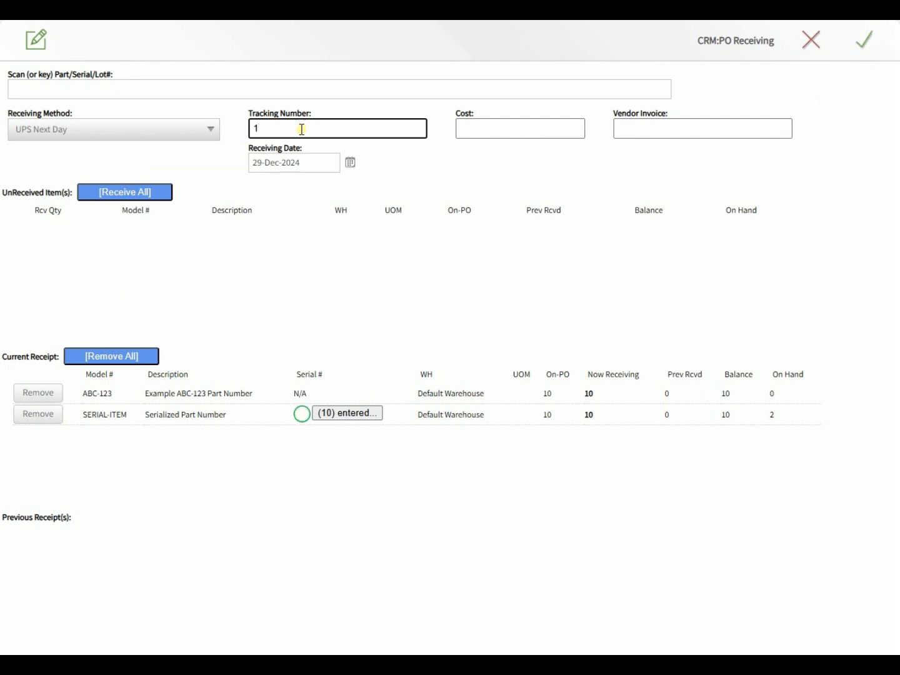
pyautogui.write('1Z9999999999999')
pyautogui.press('Tab')
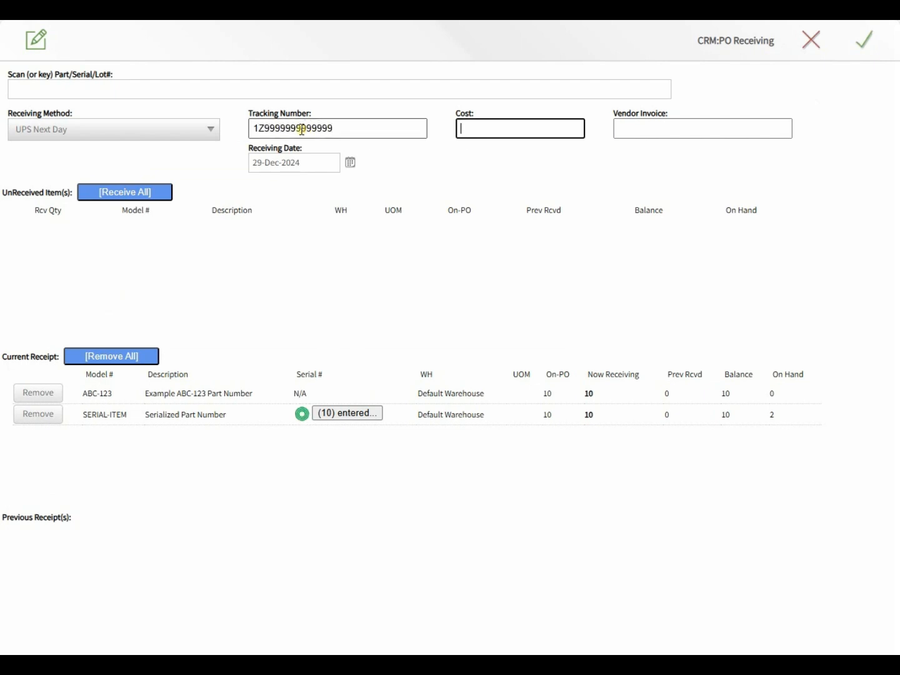
pyautogui.press('Tab')
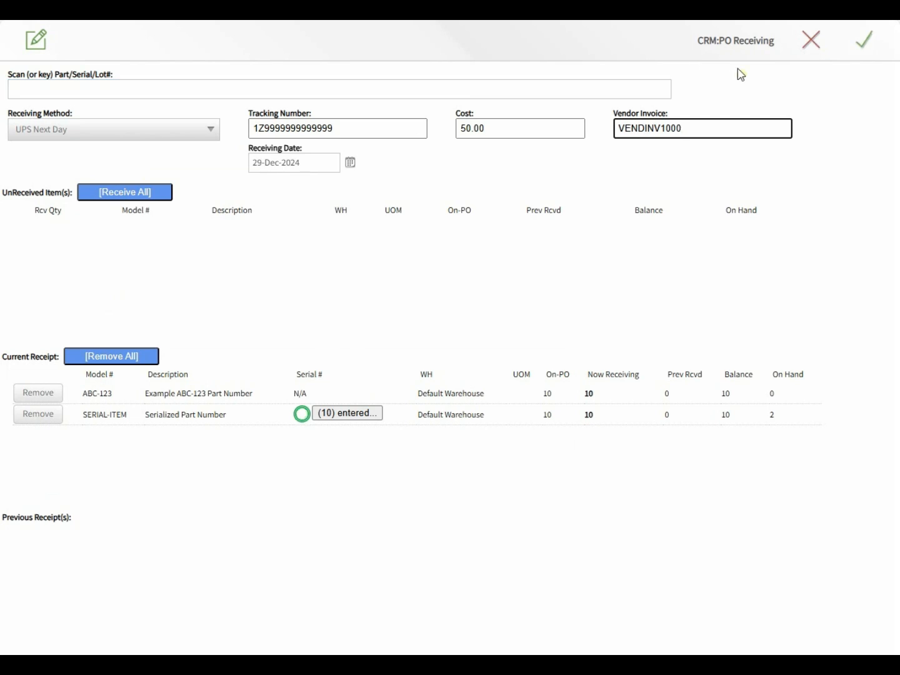
pyautogui.click(866, 43)
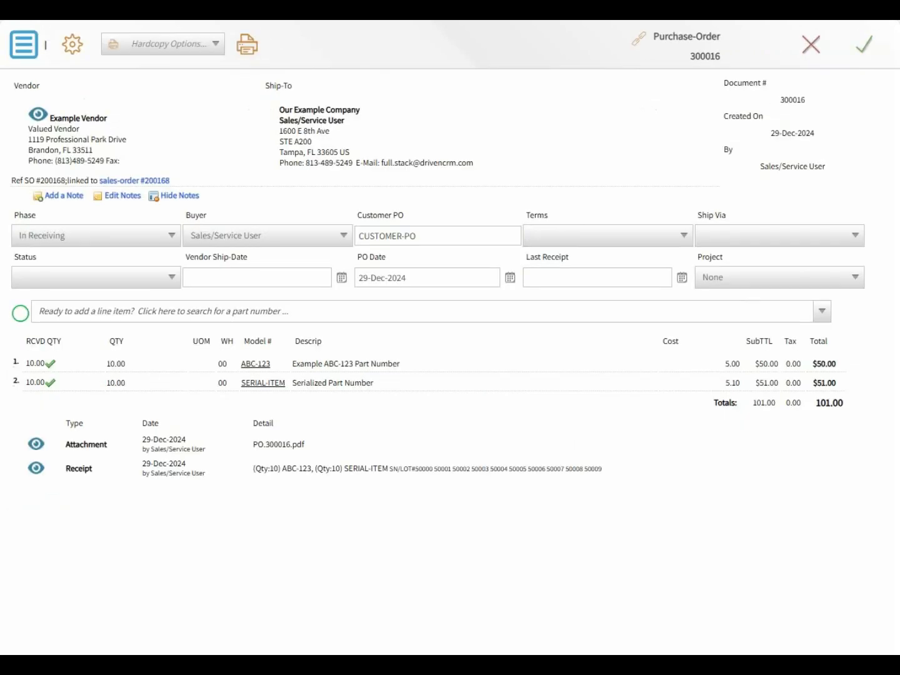
# - Check both received lines, move PO 300016 to history, and refresh Item Research stock
pyautogui.click(73, 363)
pyautogui.click(75, 378)
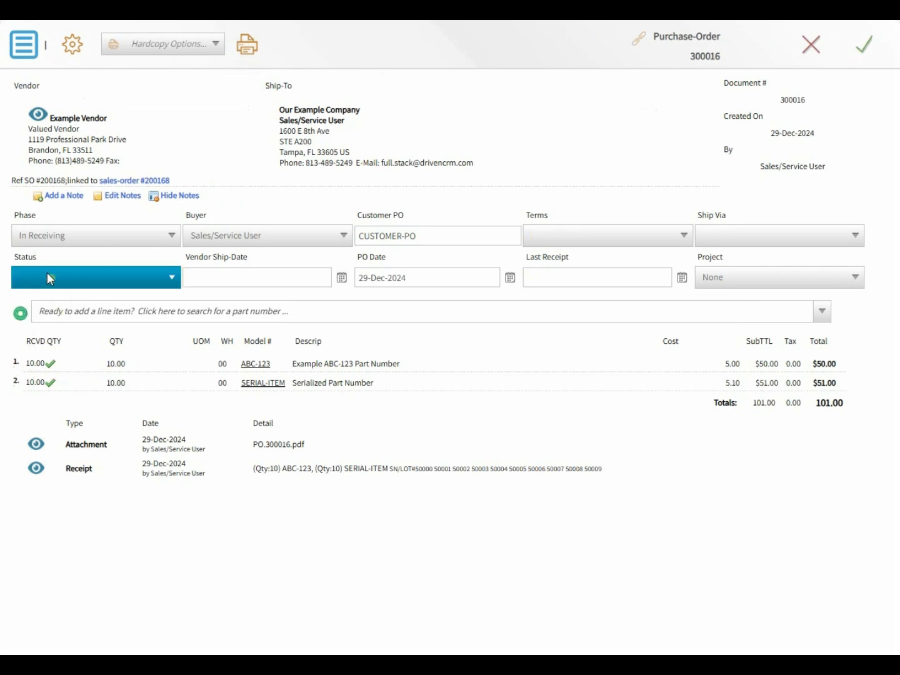
pyautogui.click(28, 55)
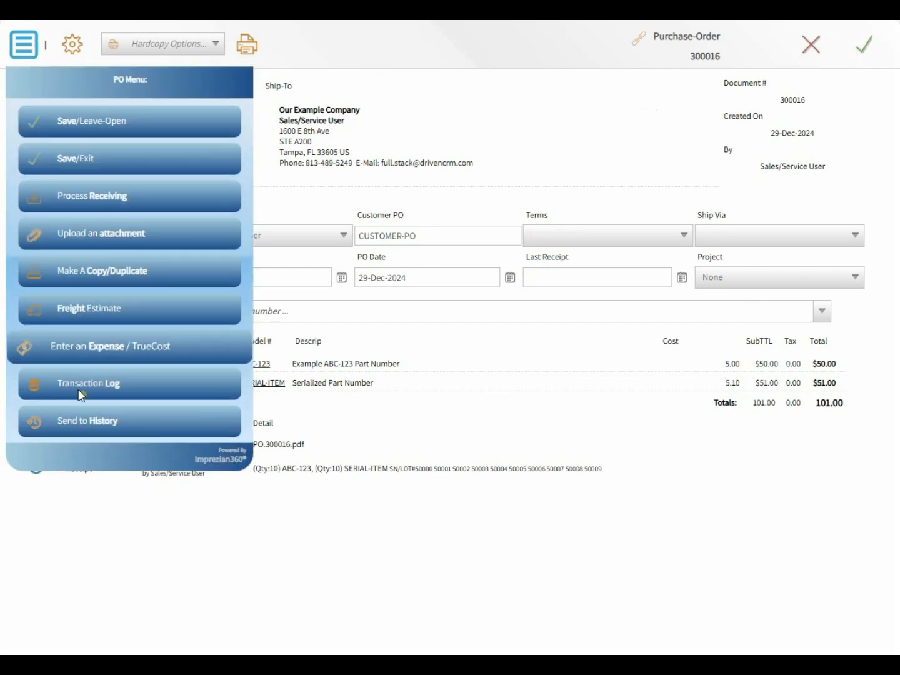
pyautogui.click(84, 416)
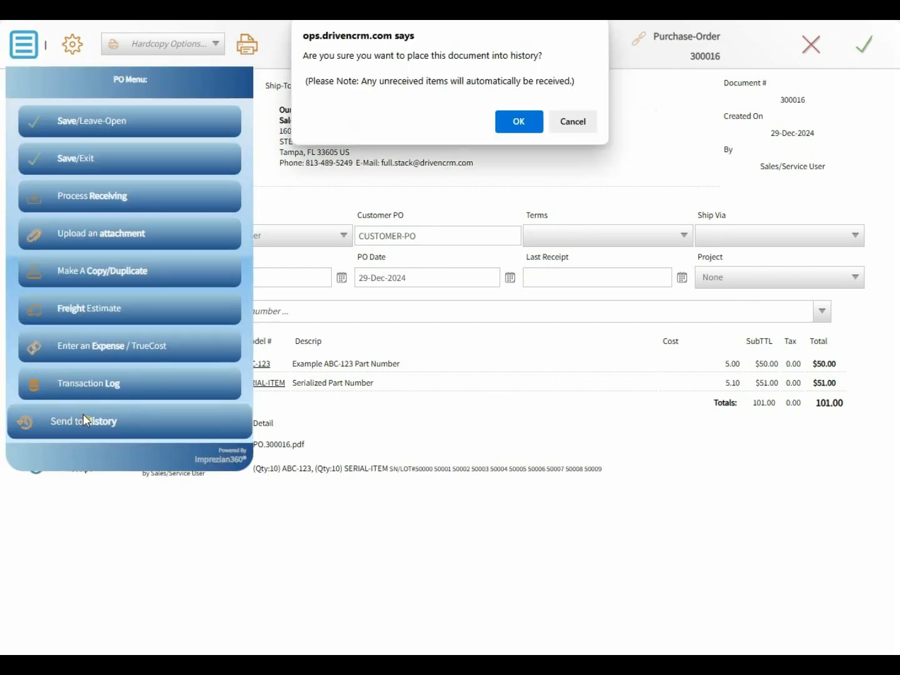
pyautogui.click(507, 121)
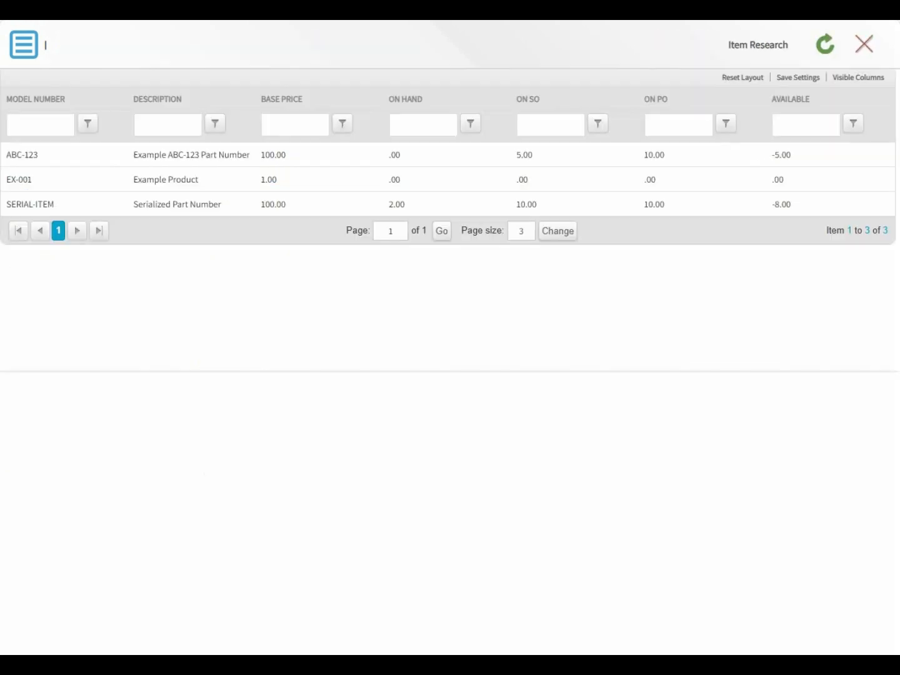
pyautogui.click(826, 45)
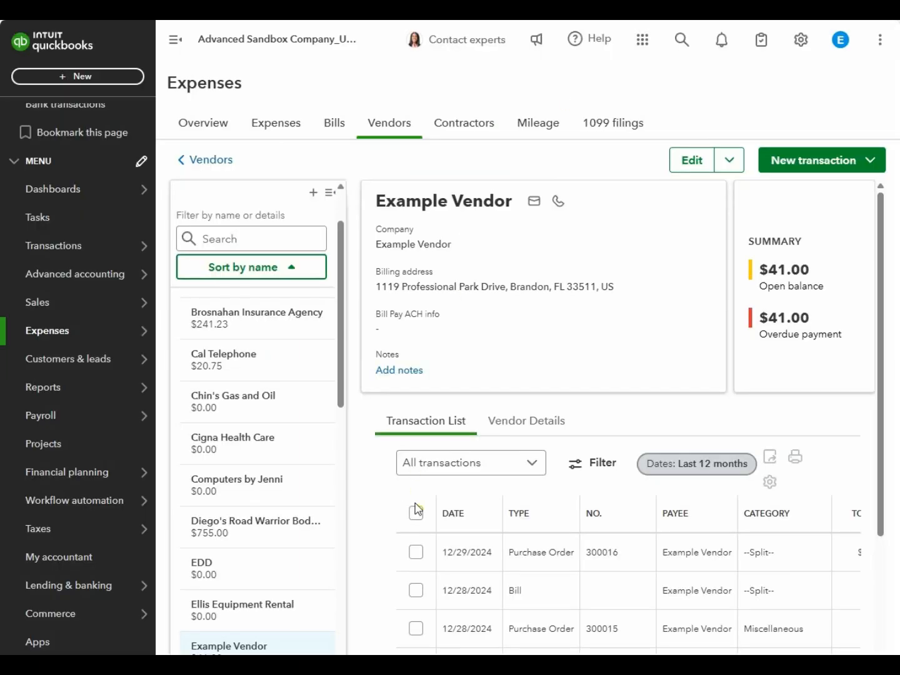
# - Review PO 300016's linked bill VENDINV1000 for $101.00 in QuickBooks, then close it
pyautogui.click(452, 554)
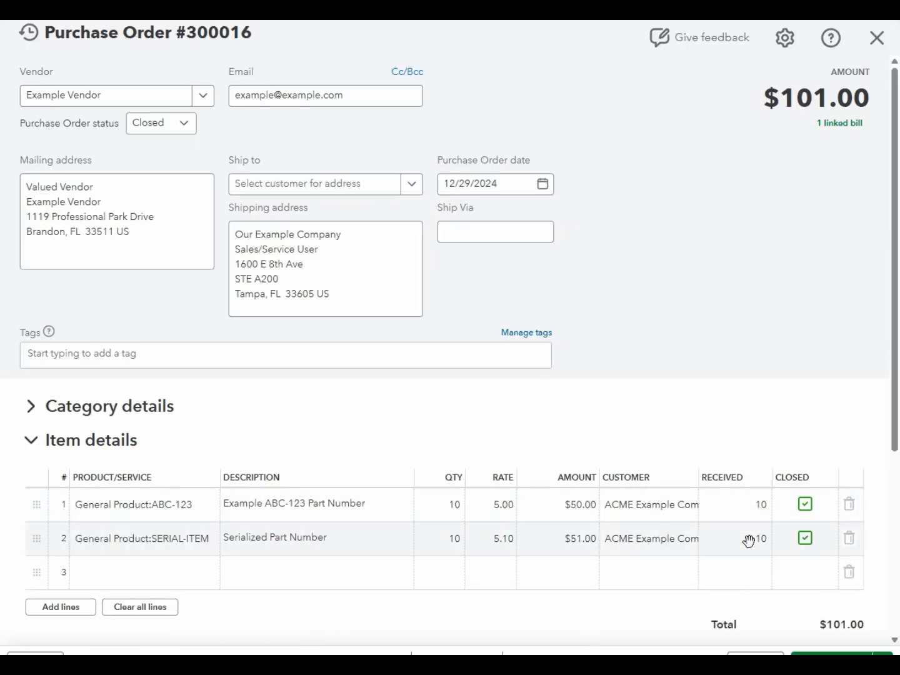
pyautogui.scroll(-5, 749, 541)
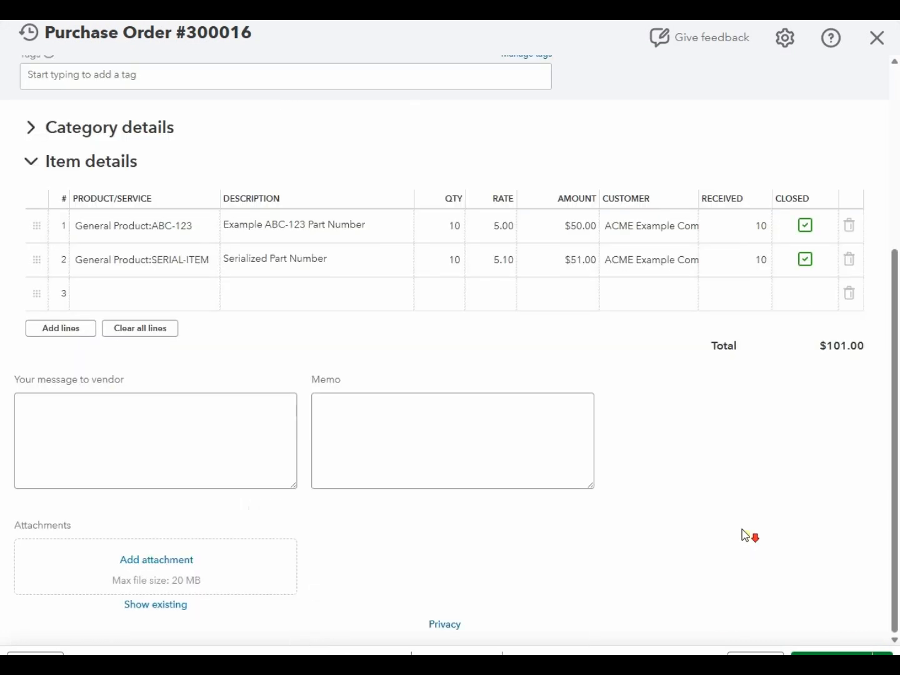
pyautogui.scroll(5, 736, 534)
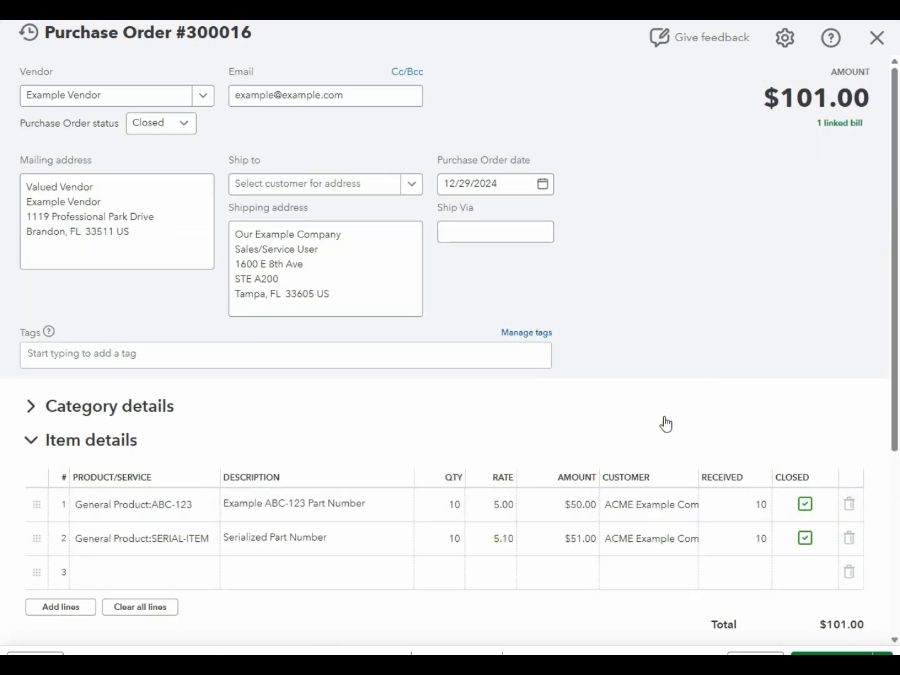
pyautogui.click(833, 123)
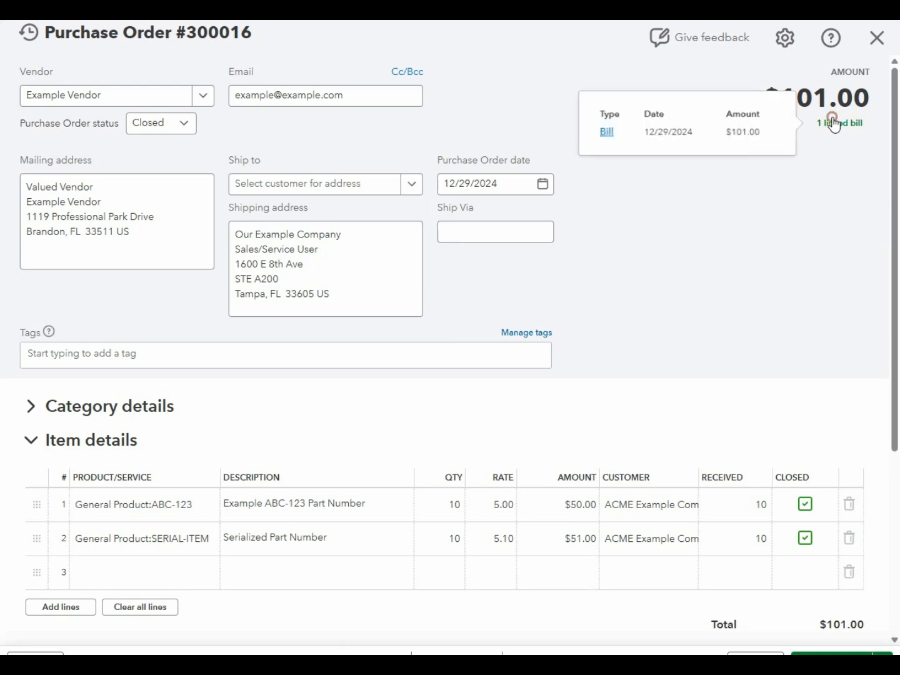
pyautogui.click(604, 132)
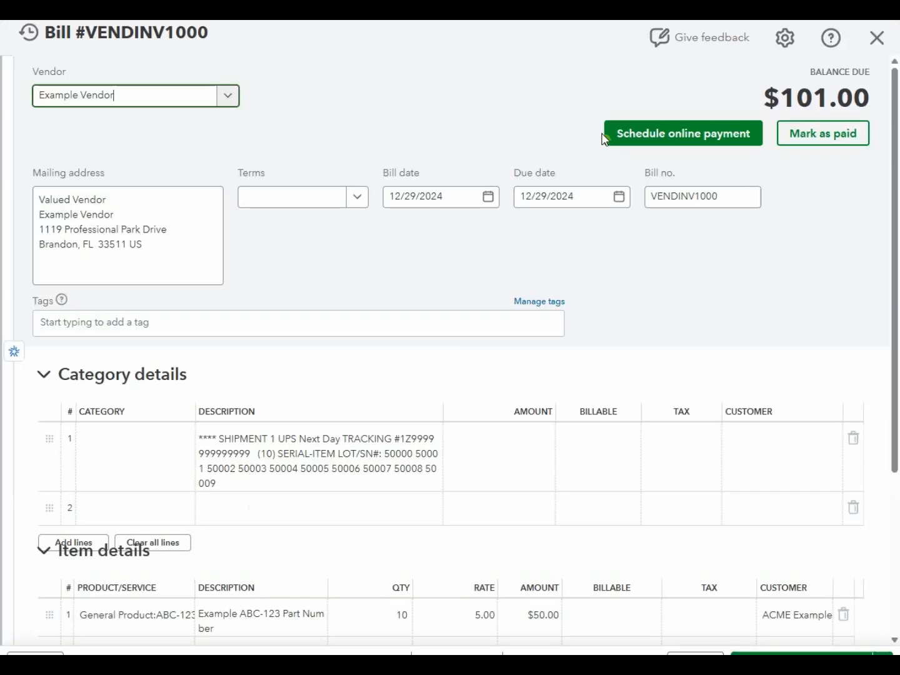
pyautogui.scroll(-3, 458, 249)
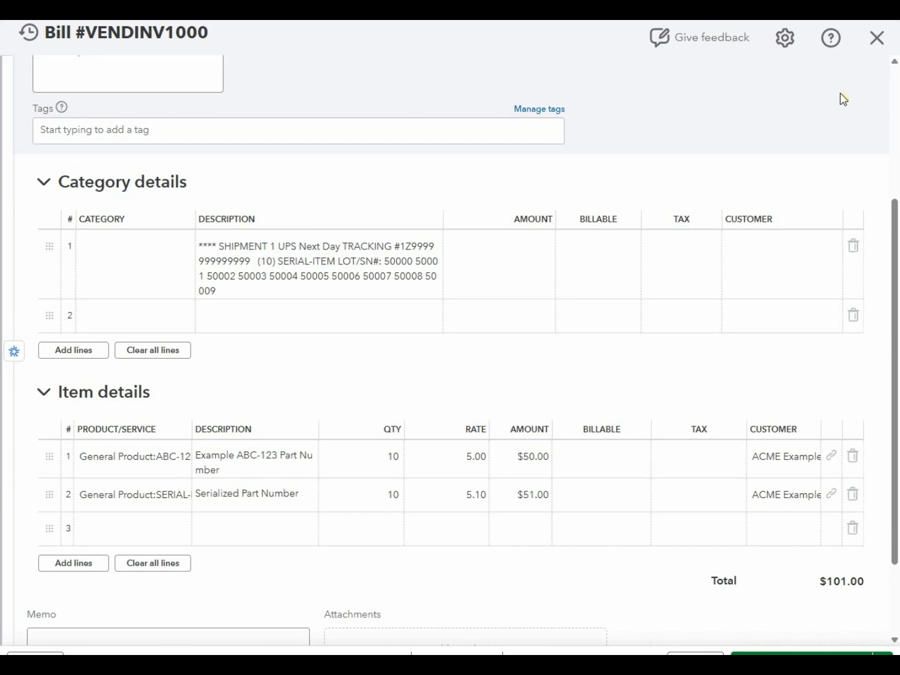
pyautogui.click(877, 39)
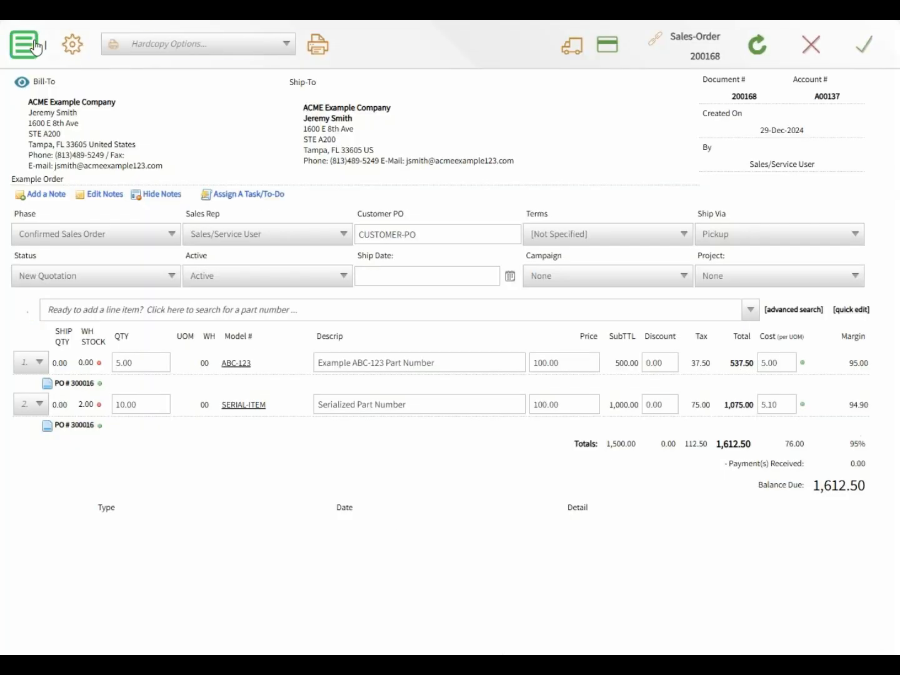
# - Save sales order 200168 while keeping it open
pyautogui.doubleClick(703, 56)
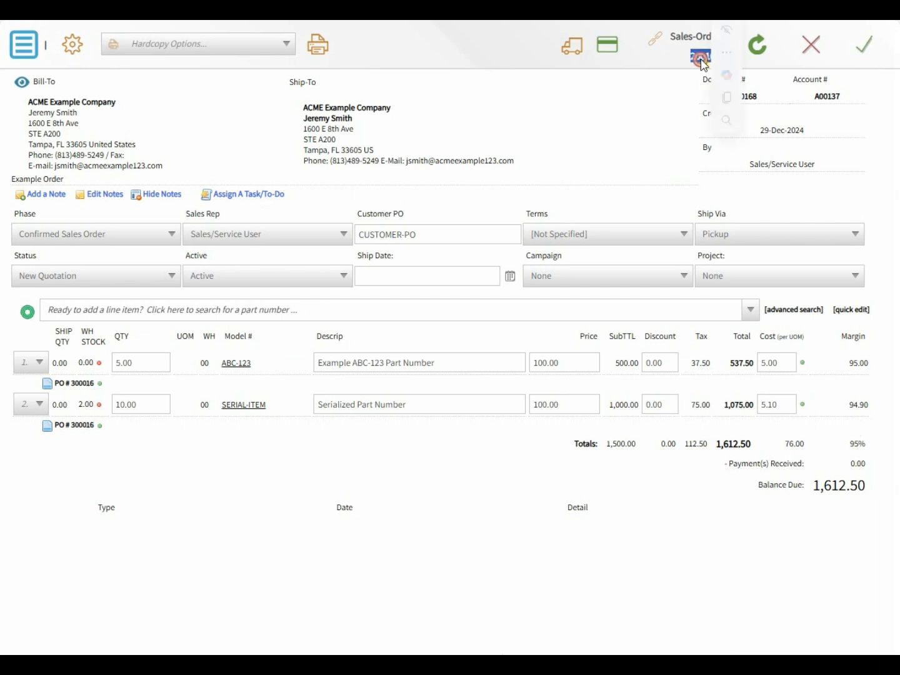
pyautogui.click(20, 45)
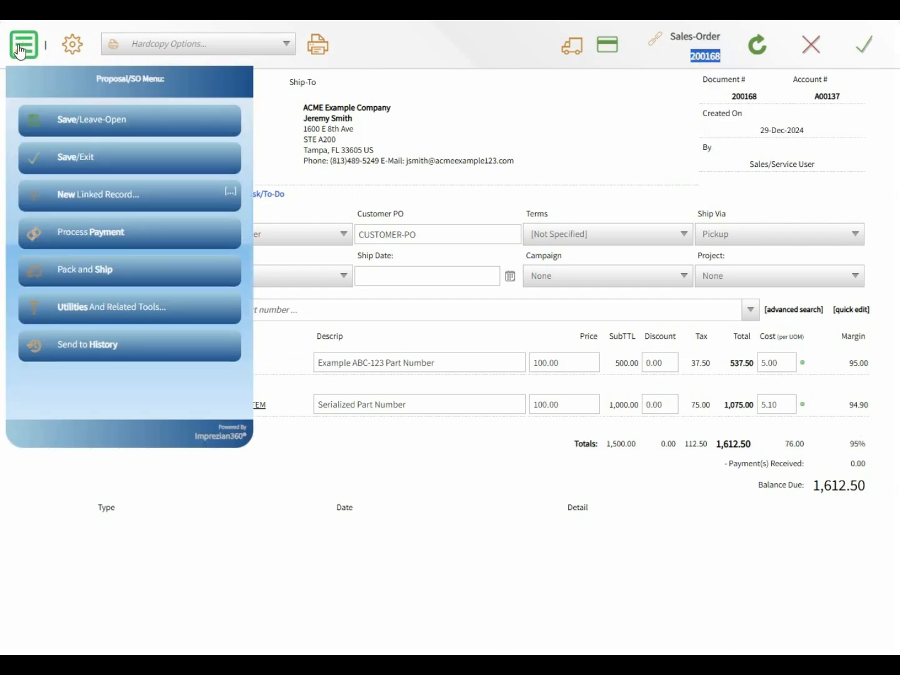
pyautogui.click(61, 127)
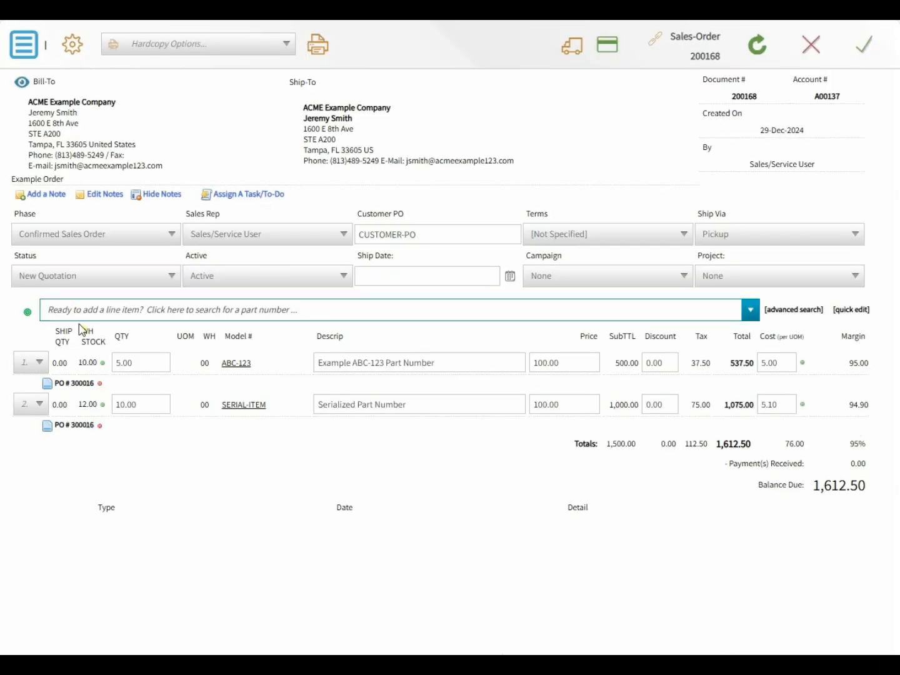
# - Start Pack and Ship for sales order 200168
pyautogui.moveTo(86, 361)
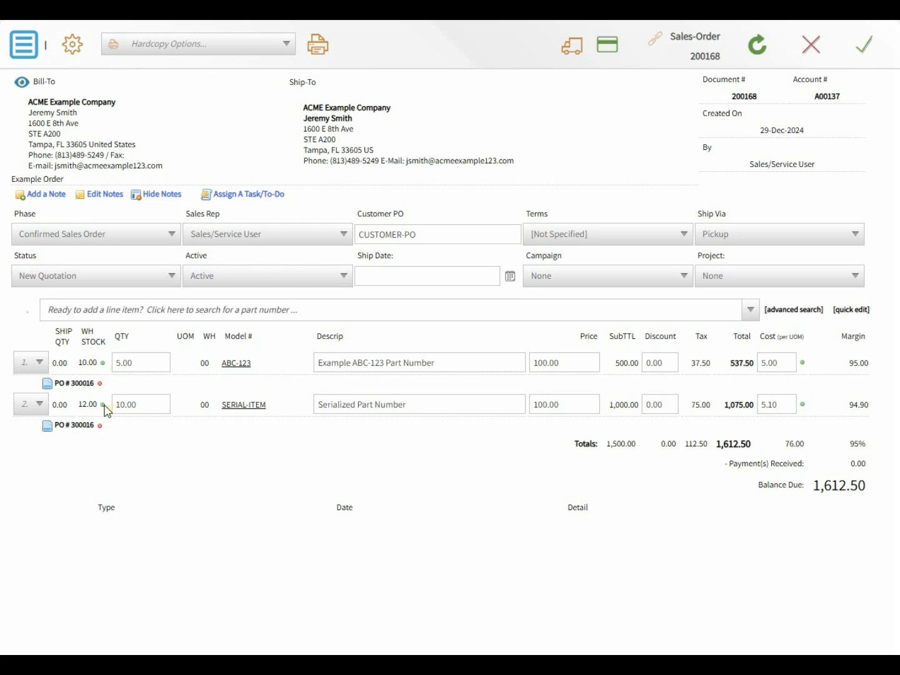
pyautogui.moveTo(104, 407)
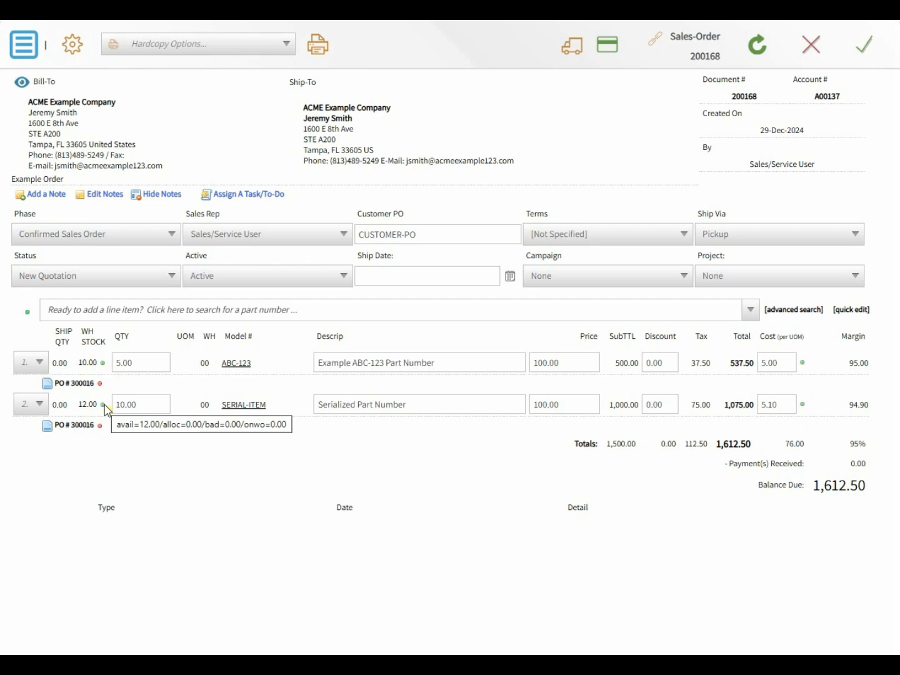
pyautogui.click(24, 55)
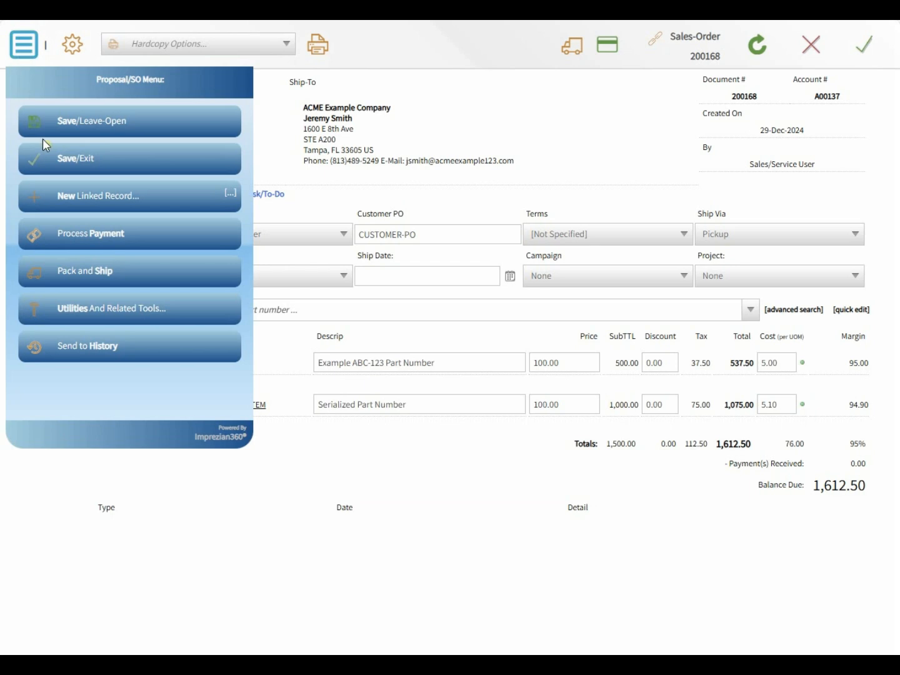
pyautogui.click(74, 270)
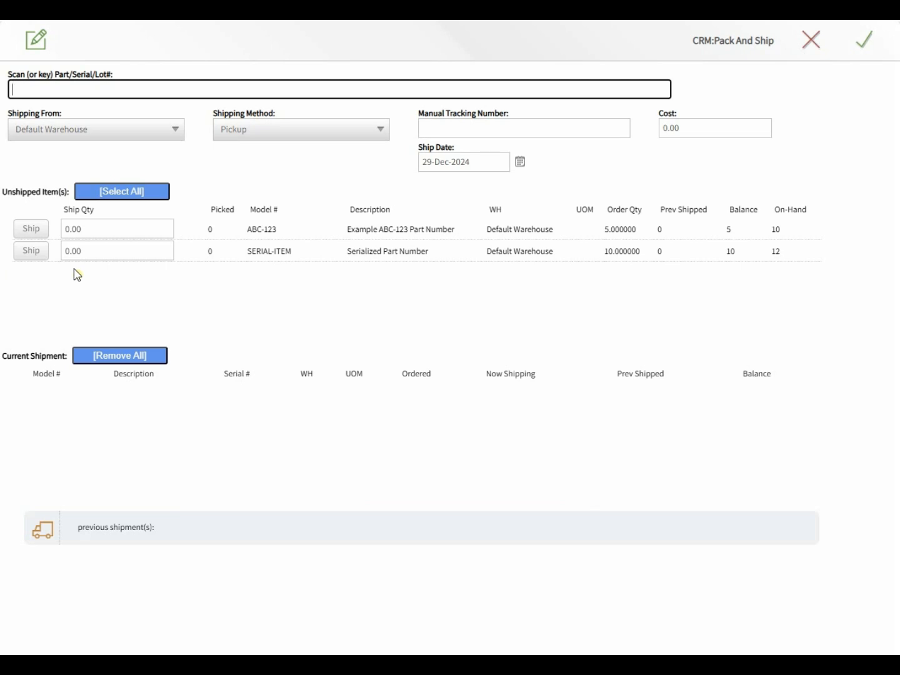
# - Add all order items to the shipment, enter a manual tracking number, and set shipping cost 50.00
pyautogui.click(120, 197)
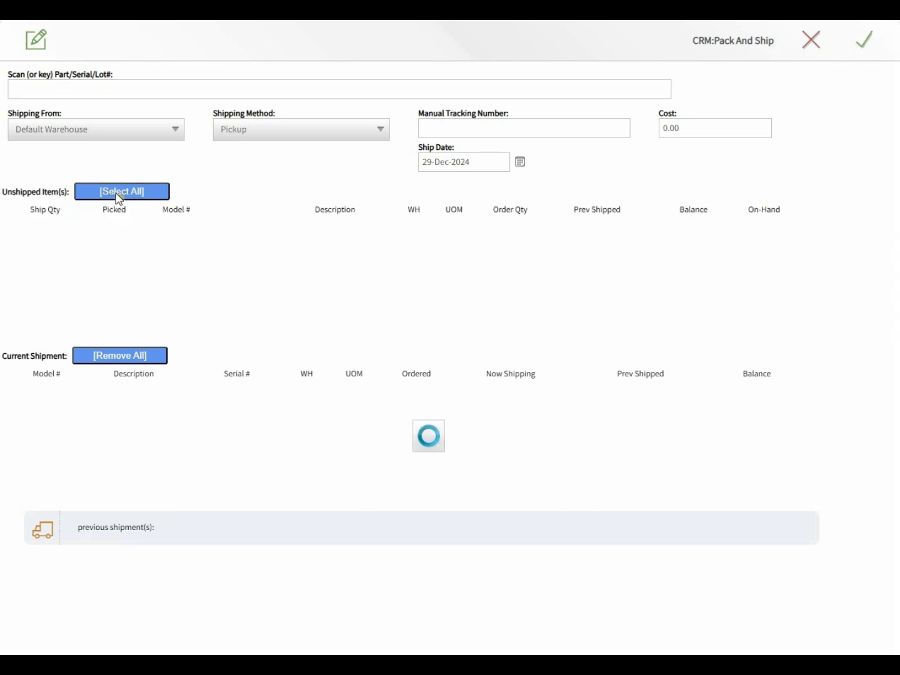
pyautogui.click(431, 126)
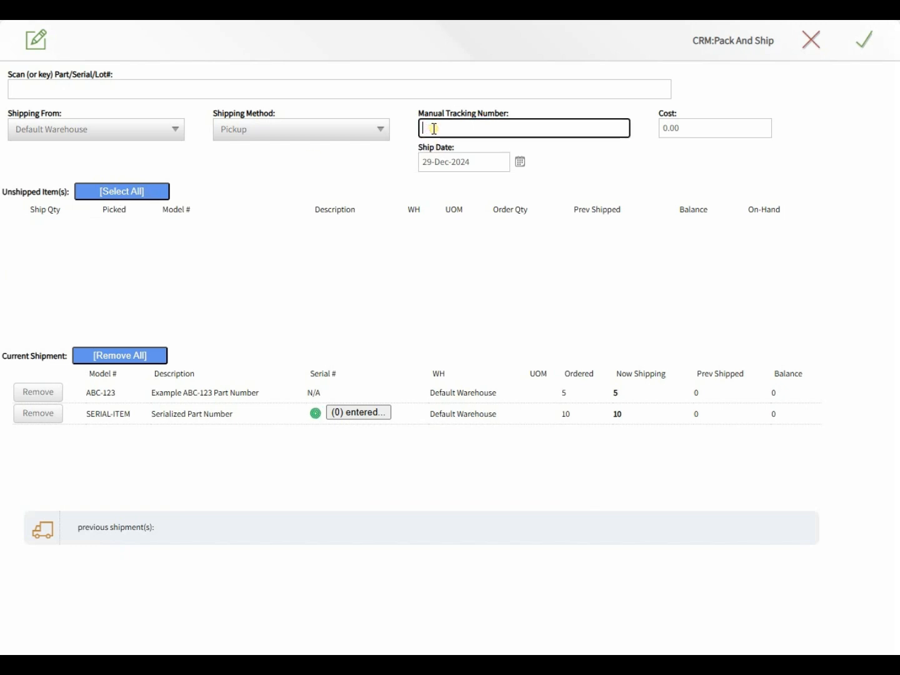
pyautogui.write('1ZZZZZZZZZZZZZZZZZ')
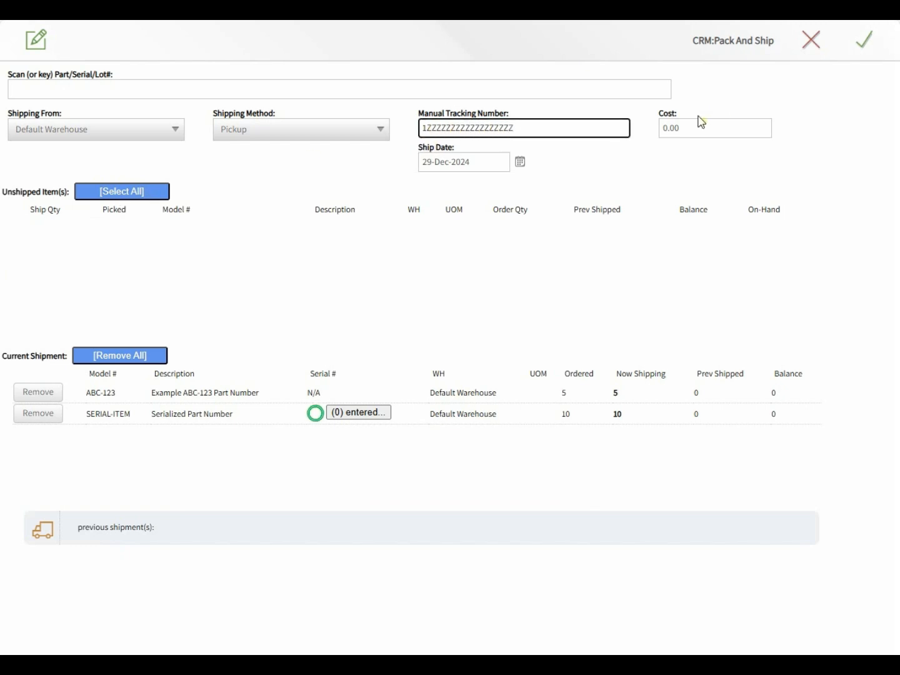
pyautogui.click(667, 128)
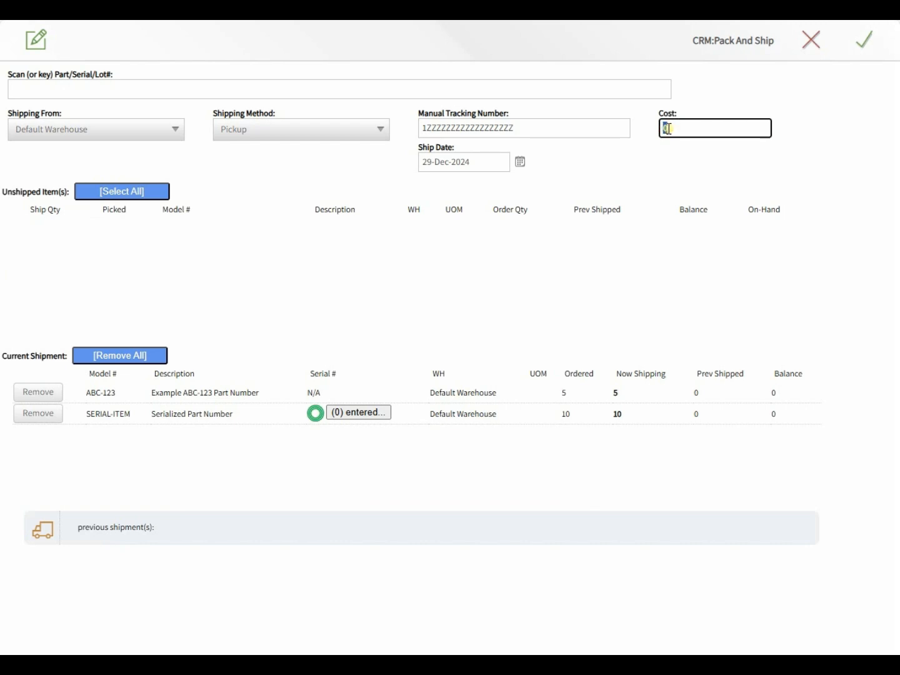
pyautogui.write('50')
pyautogui.click(254, 178)
pyautogui.click(128, 131)
pyautogui.click(237, 167)
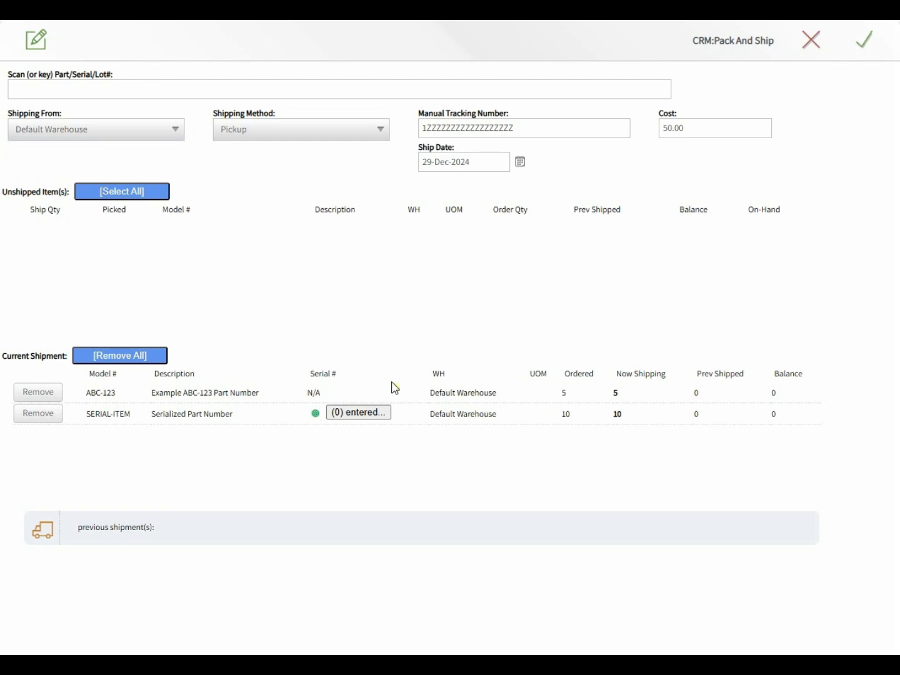
# - Assign ten serial numbers from stock, starting at 50000, to the SERIAL-ITEM line and save them
pyautogui.click(359, 418)
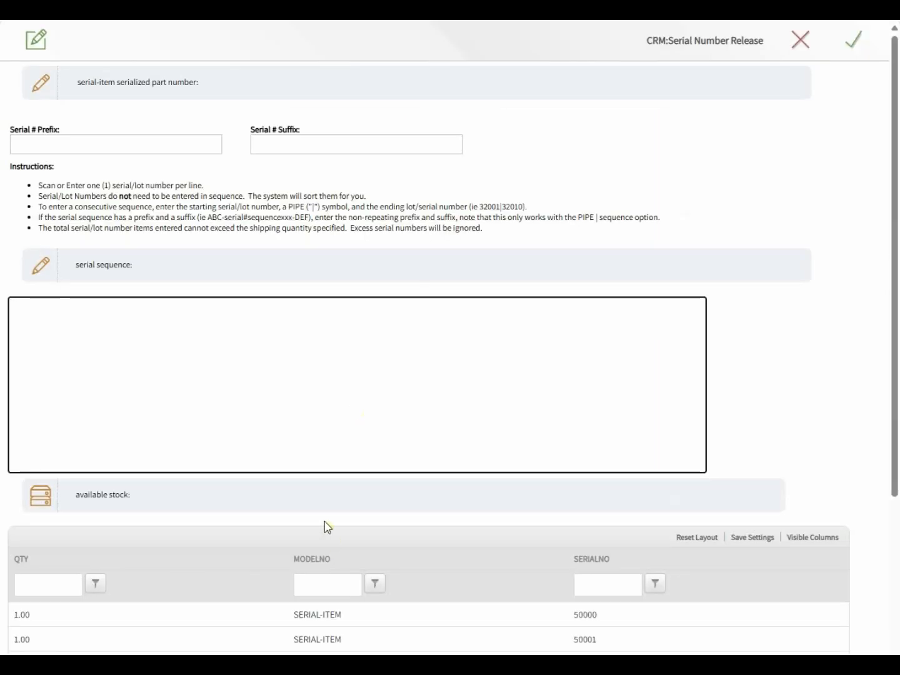
pyautogui.click(98, 139)
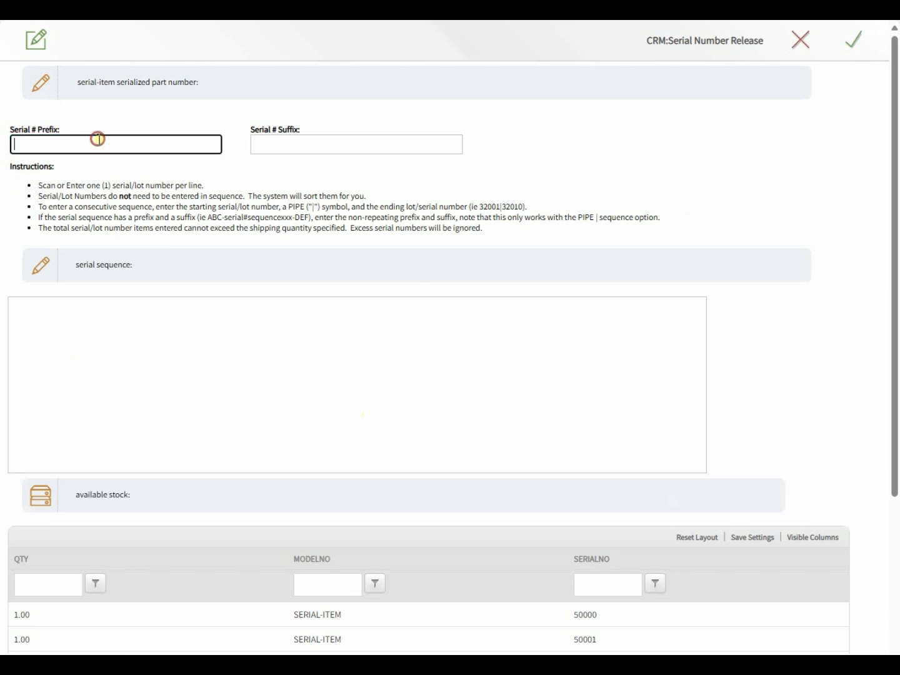
pyautogui.click(206, 114)
pyautogui.scroll(-1, 380, 513)
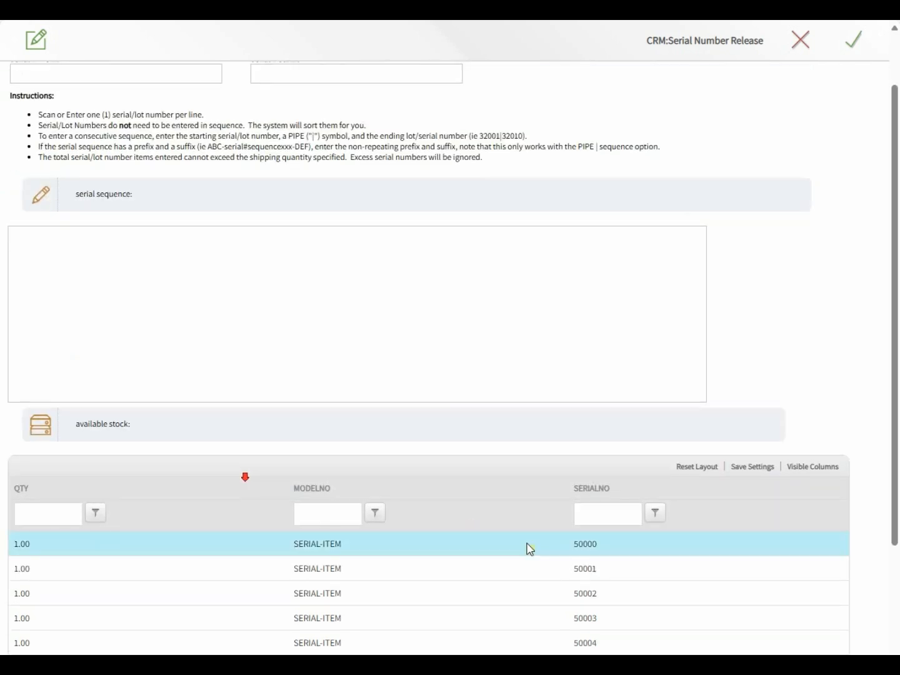
pyautogui.click(576, 550)
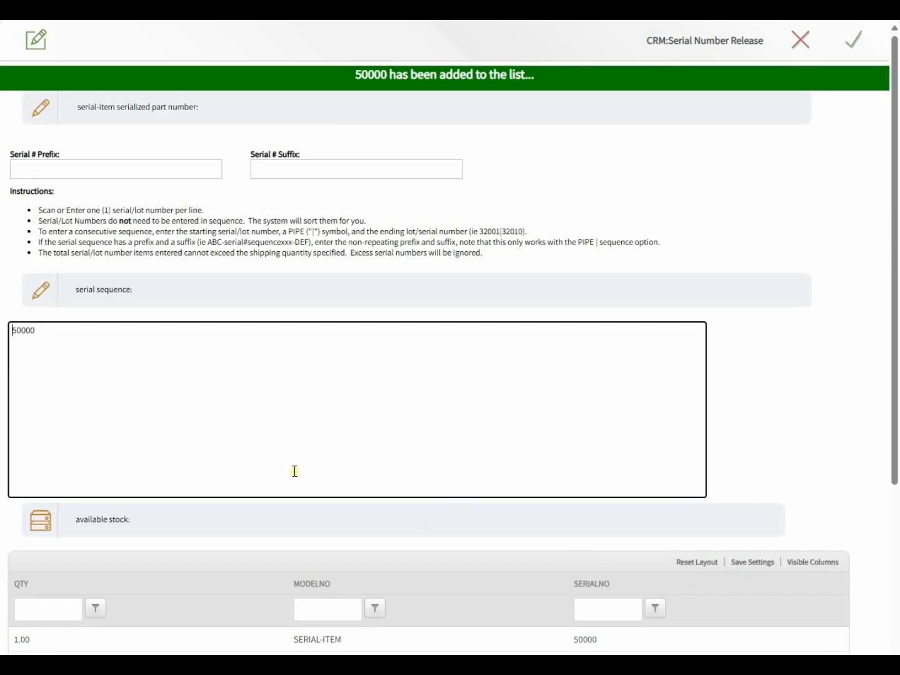
pyautogui.click(63, 336)
pyautogui.click(857, 47)
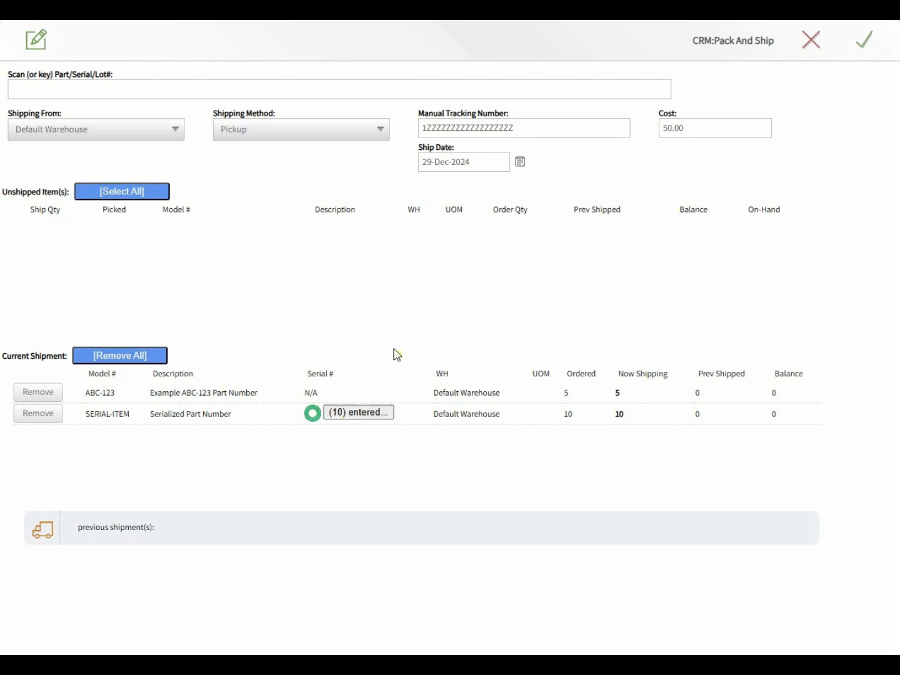
# - Confirm the shipment and set the label to STAMPS.COM from Main Facility via USPS Ground Advantage
pyautogui.click(872, 40)
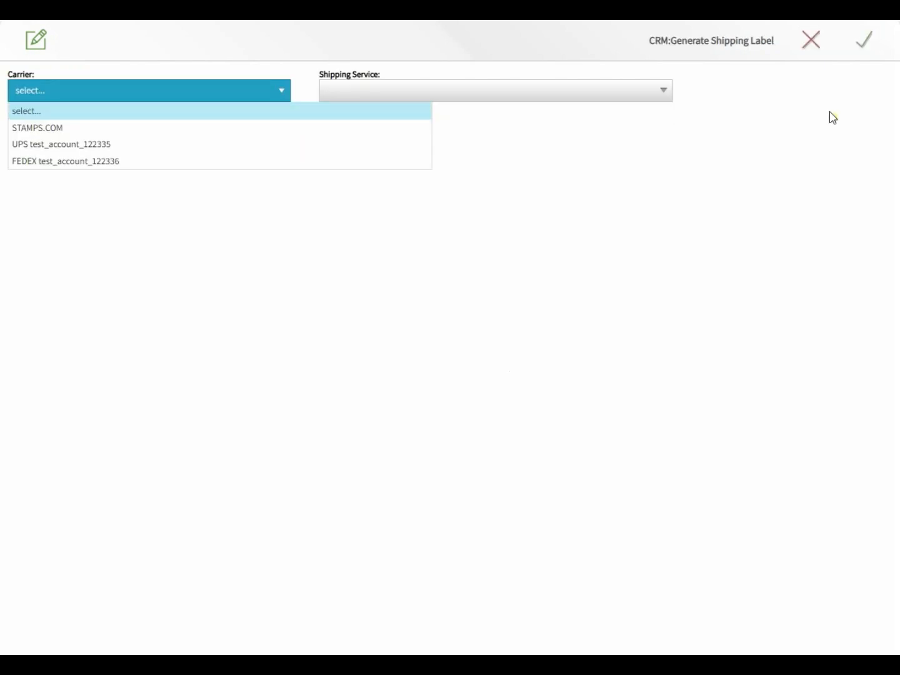
pyautogui.click(34, 134)
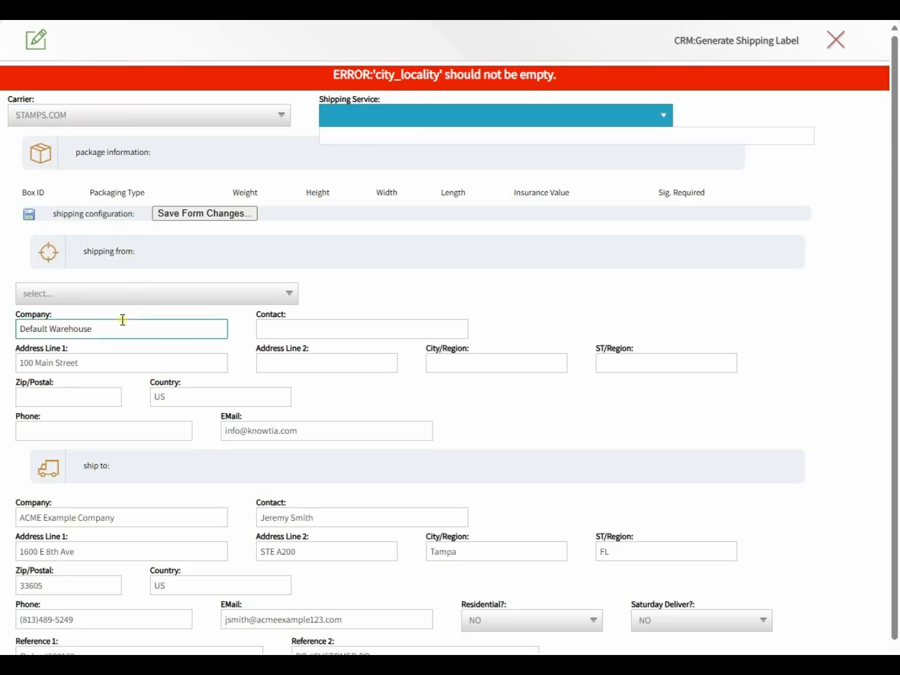
pyautogui.click(118, 290)
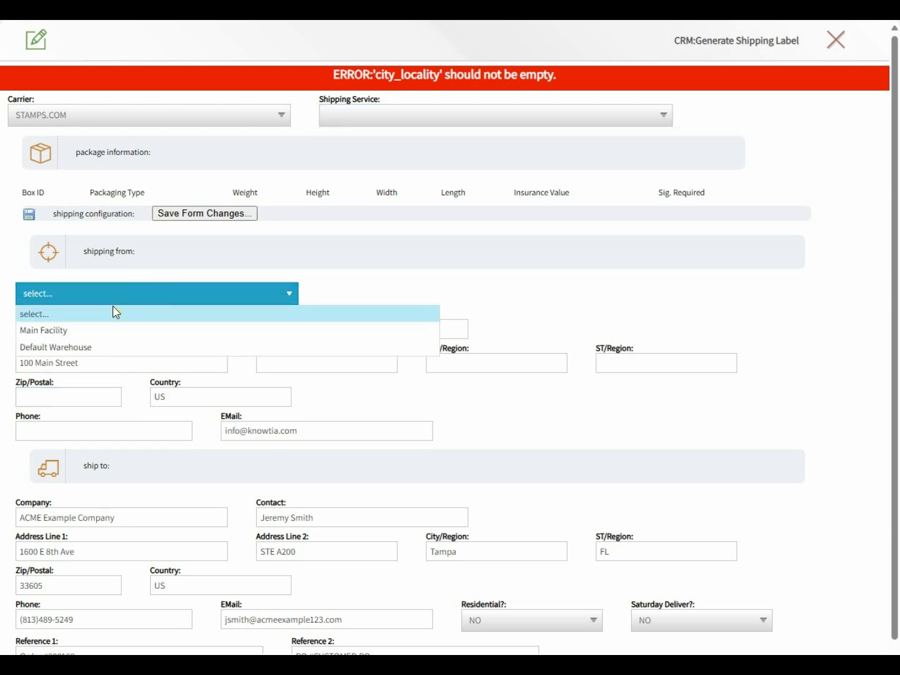
pyautogui.click(113, 332)
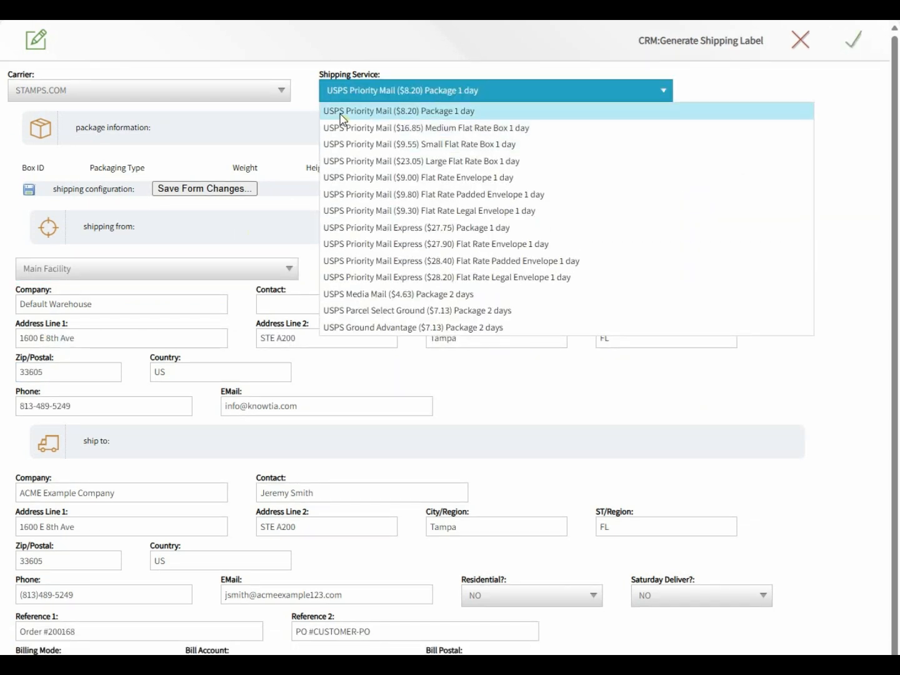
pyautogui.click(367, 294)
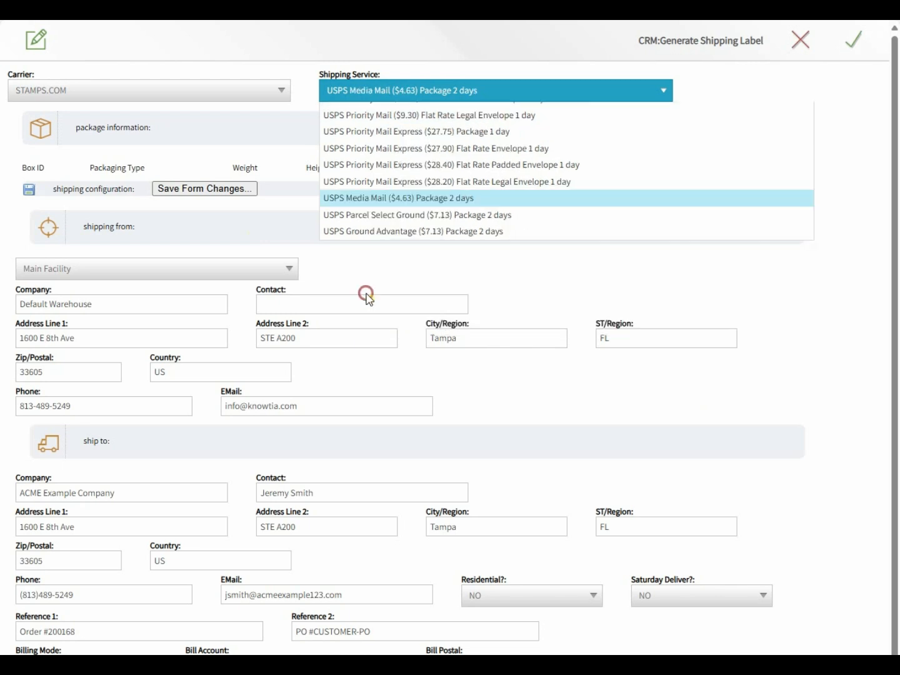
pyautogui.click(356, 97)
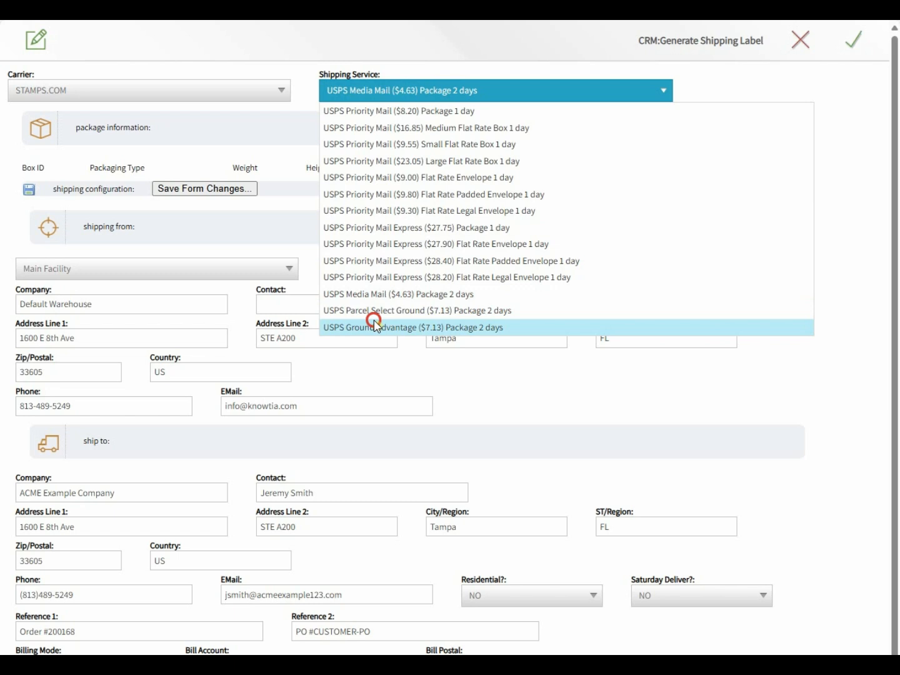
pyautogui.click(370, 326)
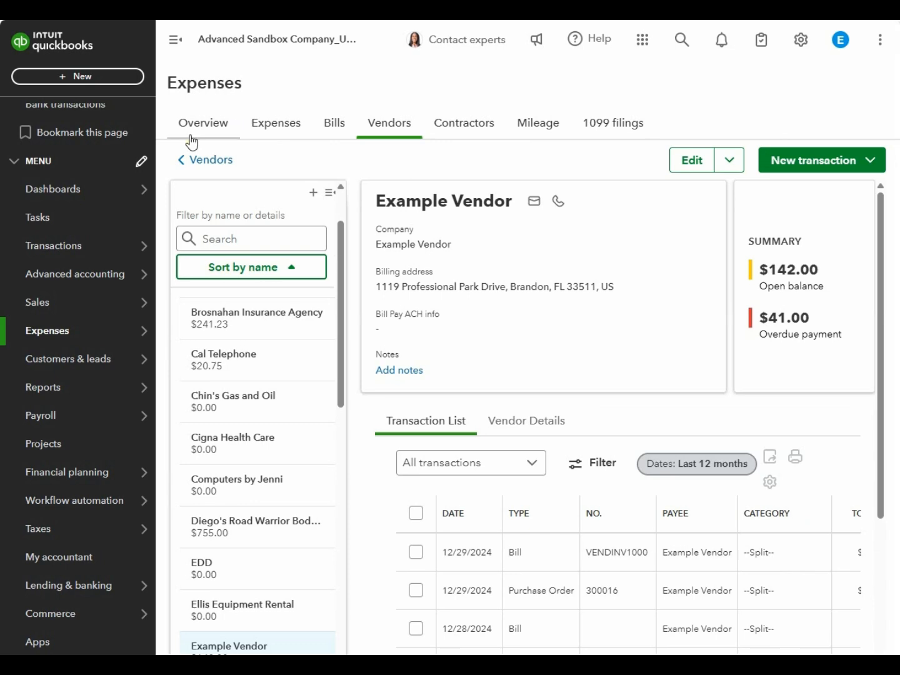
# - From the Customers list, open ACME Example Company's $1,500.00 invoice for editing
pyautogui.moveTo(111, 362)
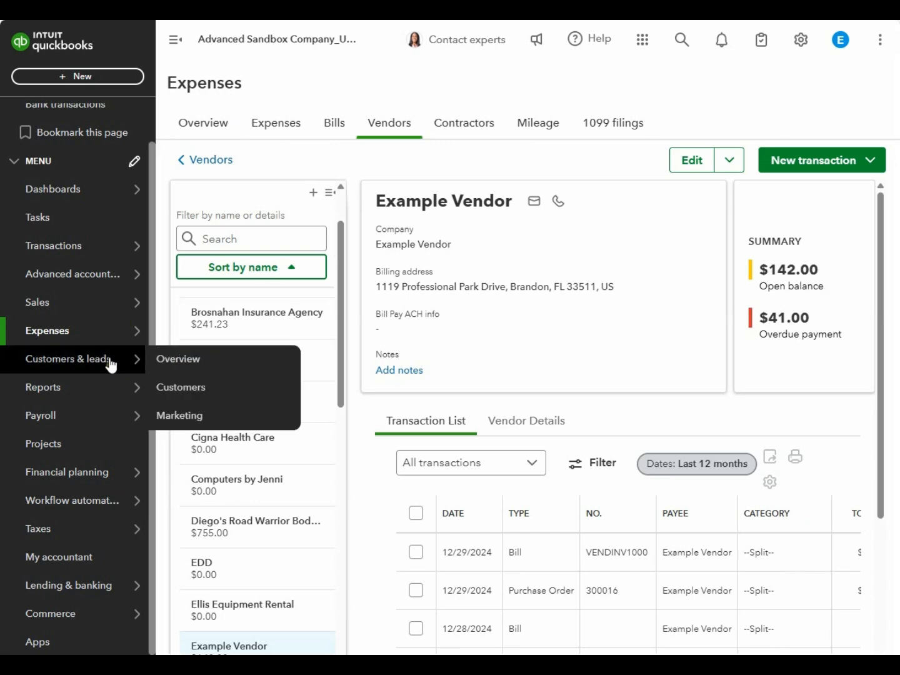
pyautogui.click(170, 388)
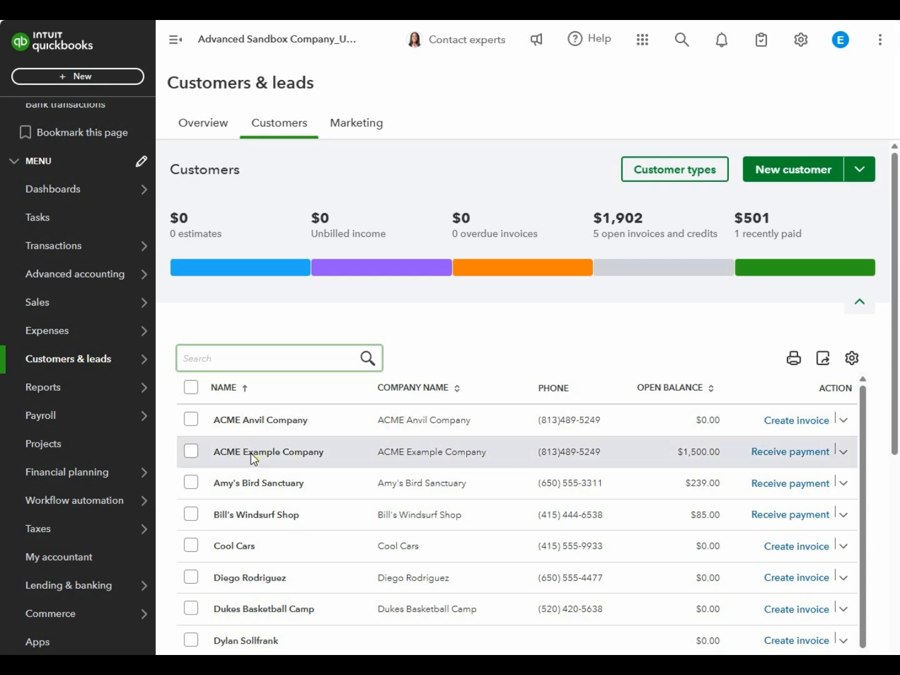
pyautogui.click(253, 459)
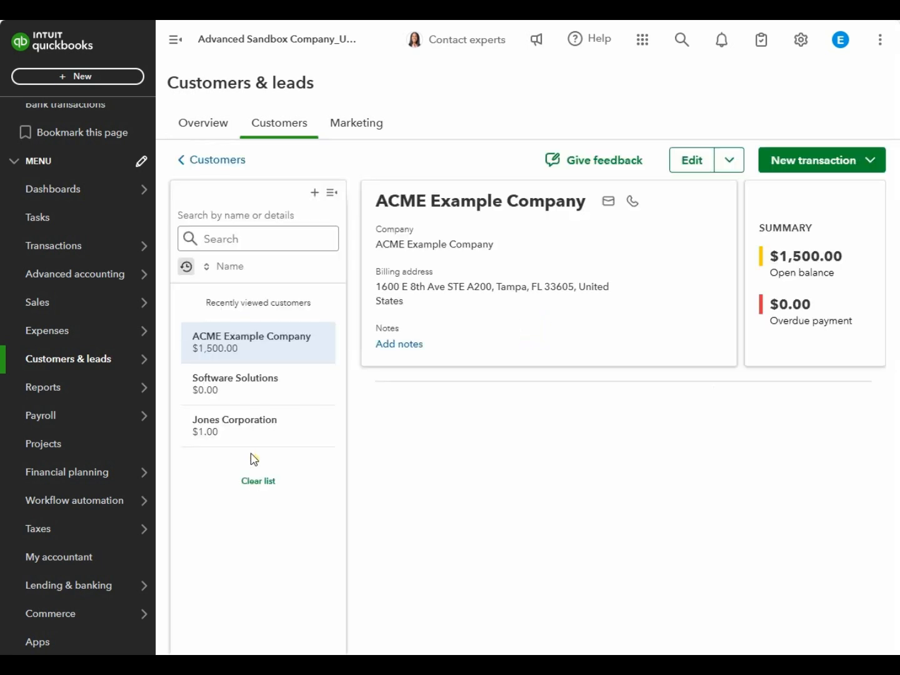
pyautogui.click(719, 553)
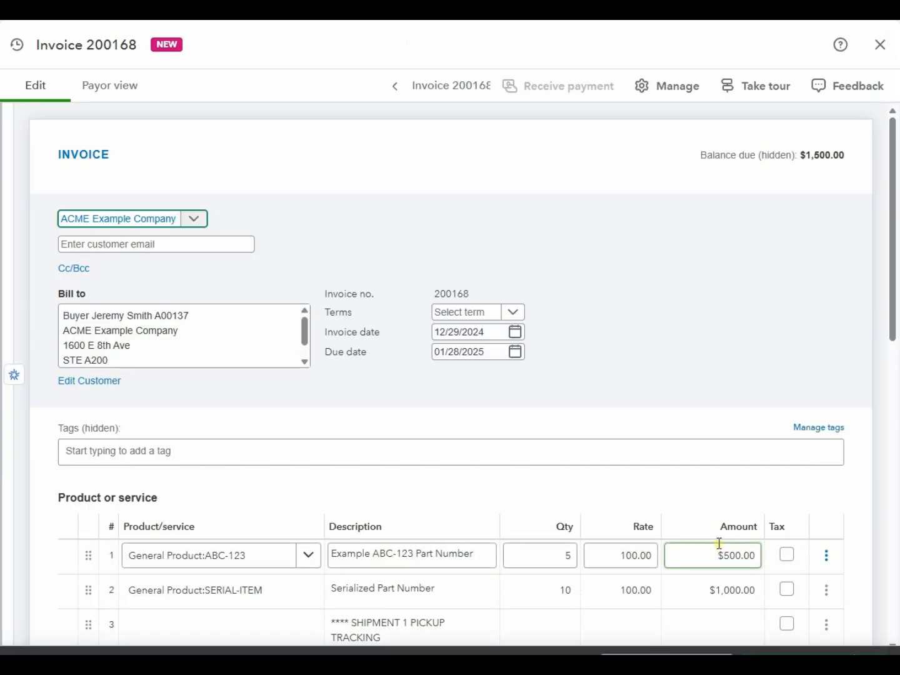
# - Review the invoice's shipment note line, first product line, and invoice number field
pyautogui.scroll(-3, 491, 484)
pyautogui.click(497, 477)
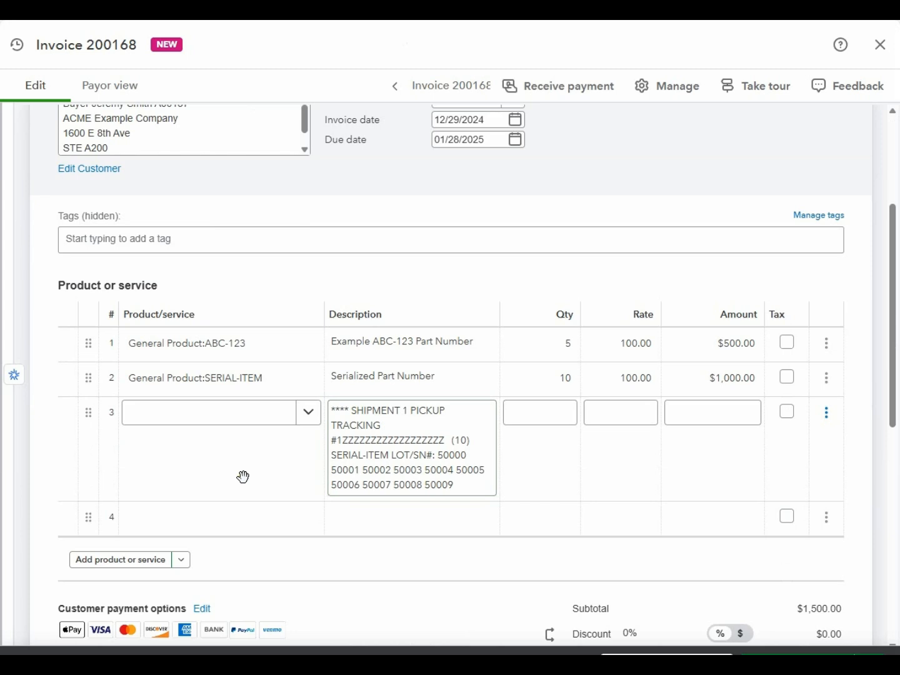
pyautogui.click(236, 357)
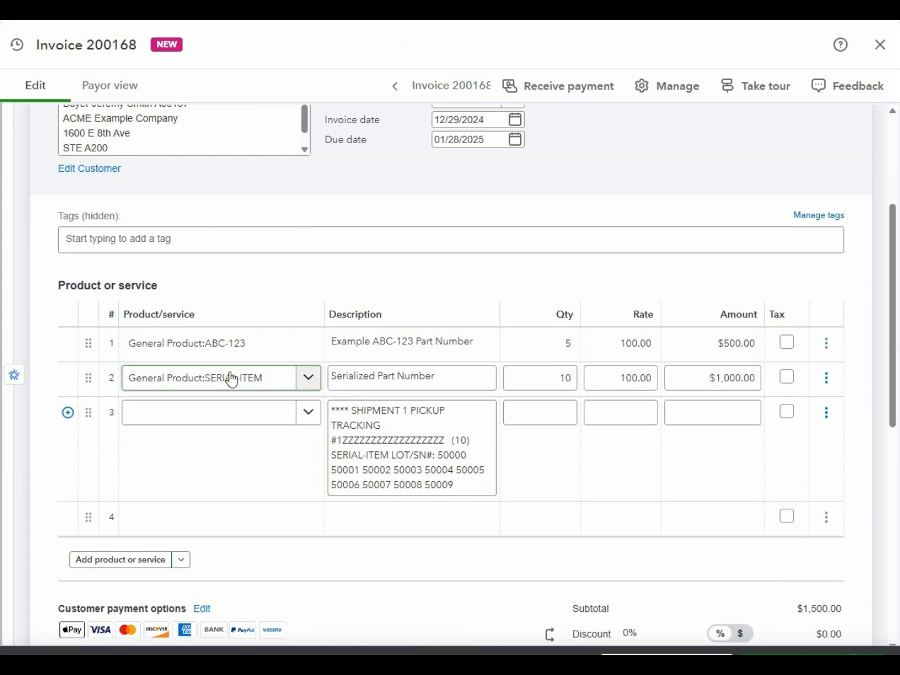
pyautogui.scroll(3, 232, 375)
pyautogui.scroll(2, 228, 368)
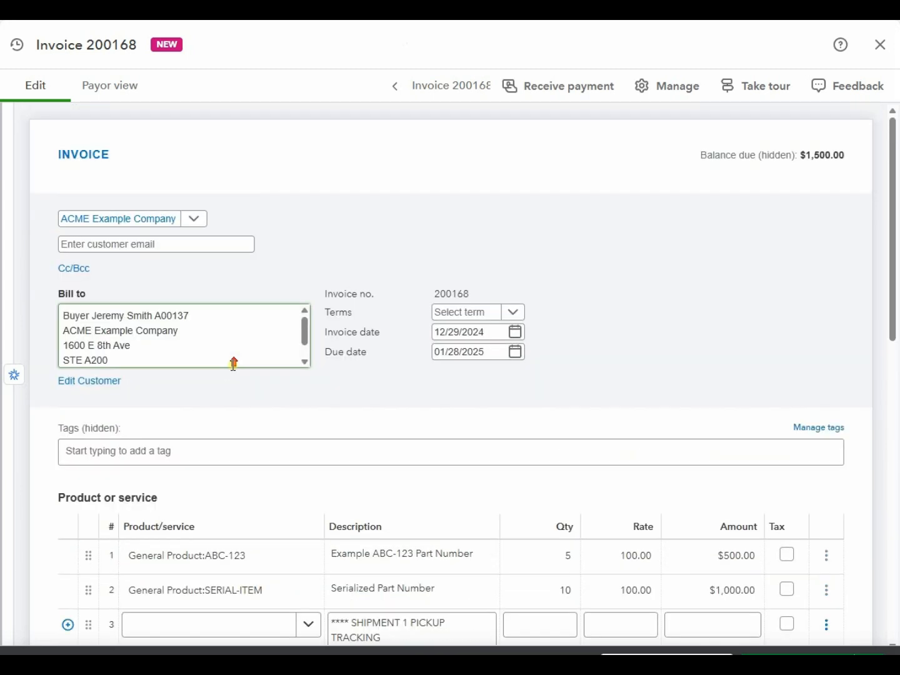
pyautogui.doubleClick(452, 293)
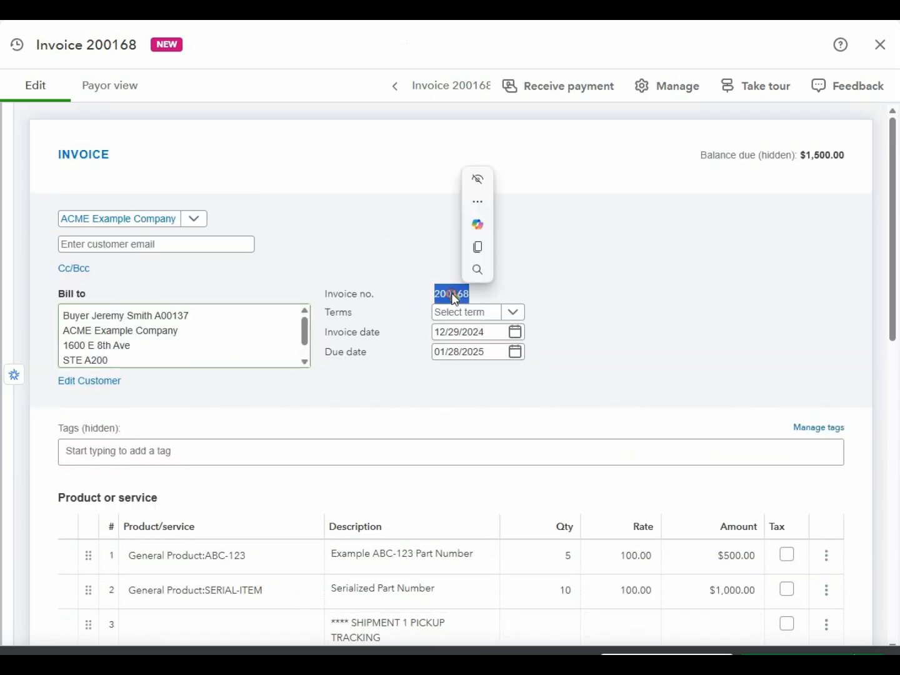
pyautogui.click(383, 247)
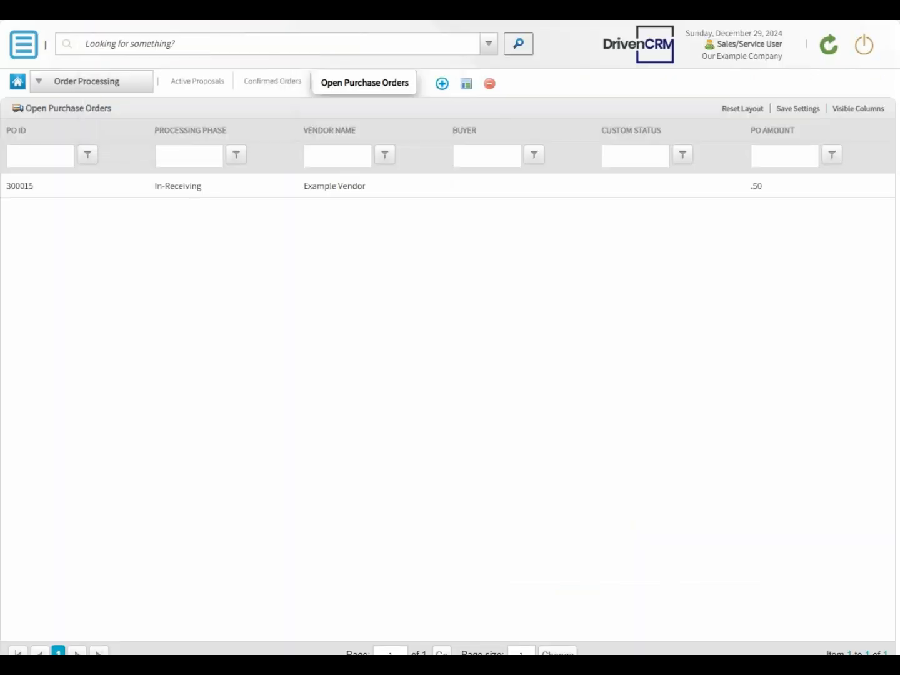
# - Refresh the purchase orders list and add an 'Inventory Analysis' workspace with the two-panel stacked layout
pyautogui.click(829, 49)
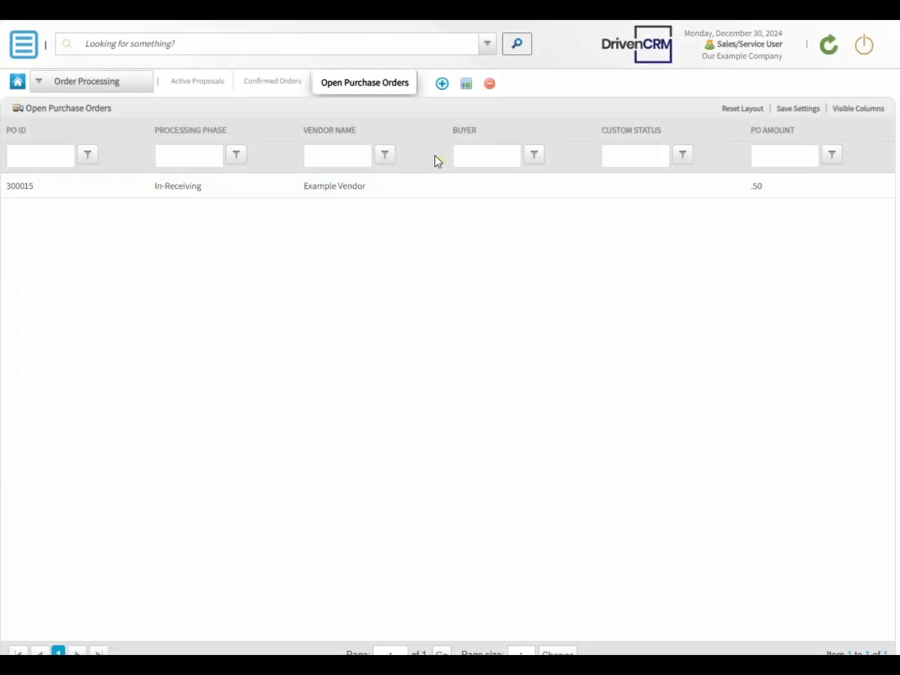
pyautogui.click(440, 86)
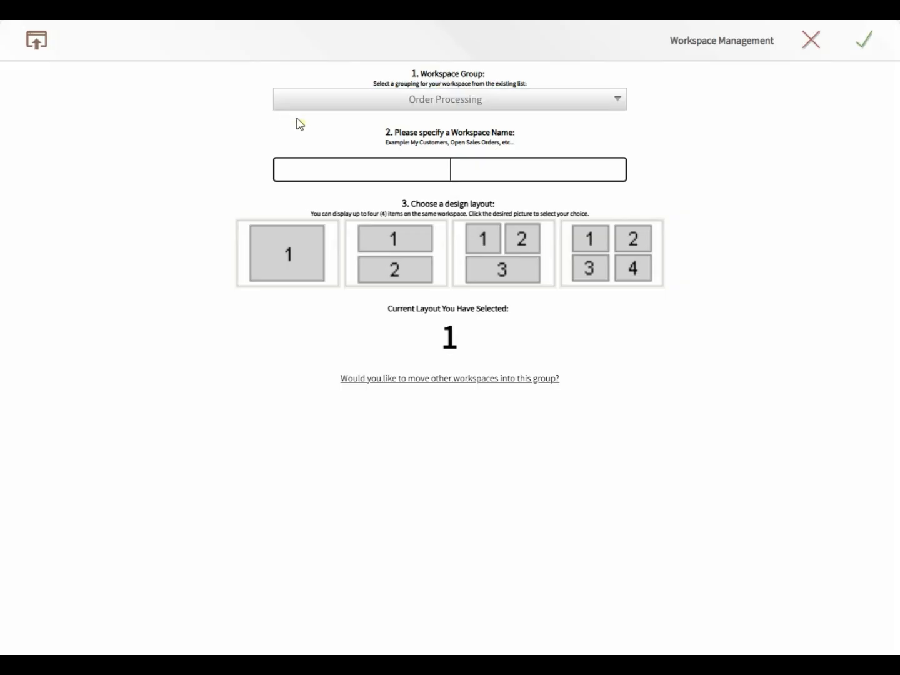
pyautogui.write('Inventory Analysis')
pyautogui.click(391, 250)
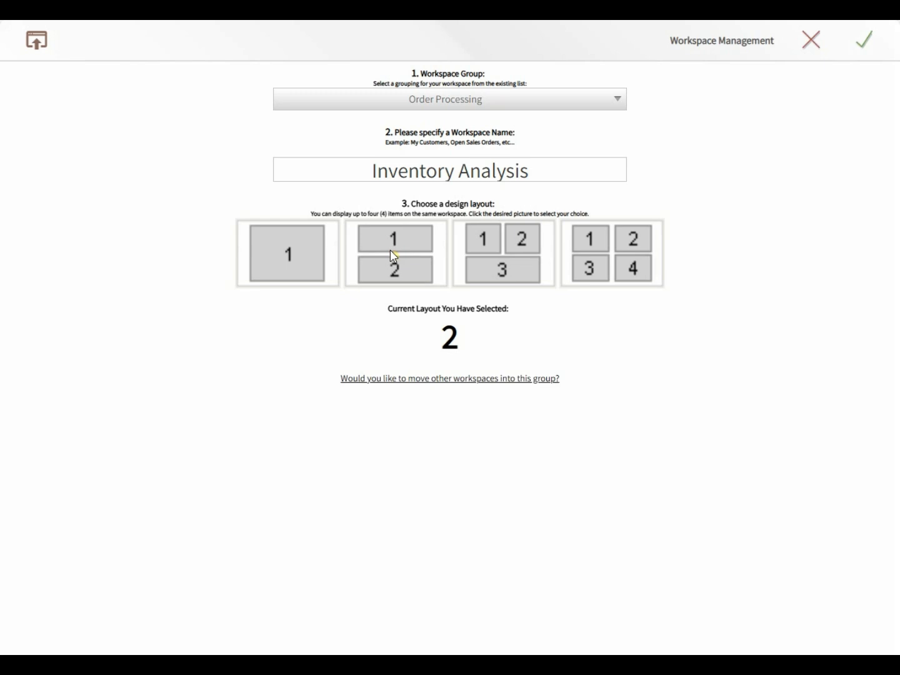
pyautogui.click(866, 41)
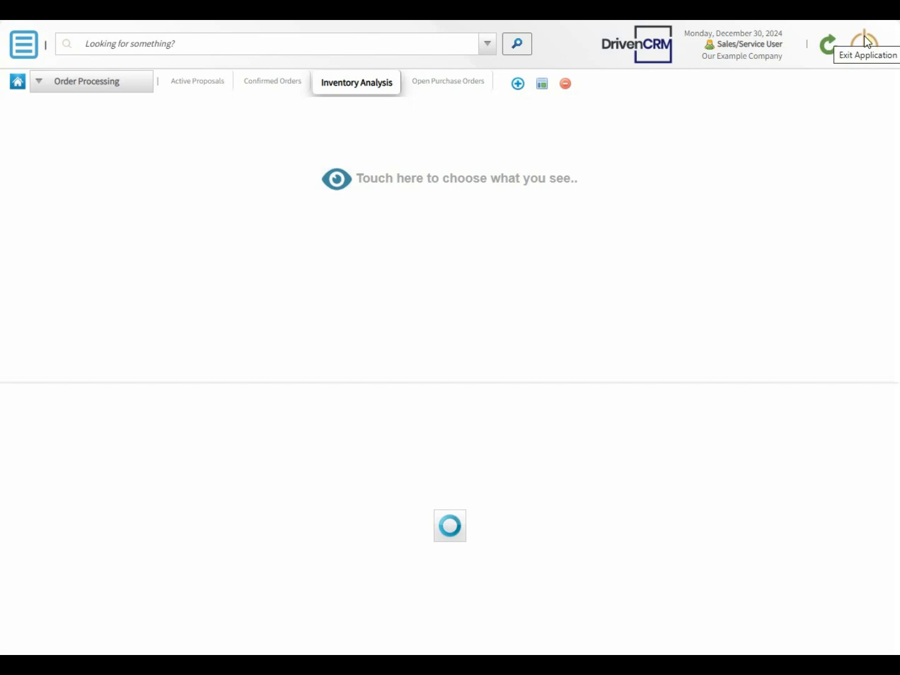
# - Show Unshipped Out of Stock Orders (Backorder) in the top panel and Unshipped In-Stock Orders below
pyautogui.click(335, 183)
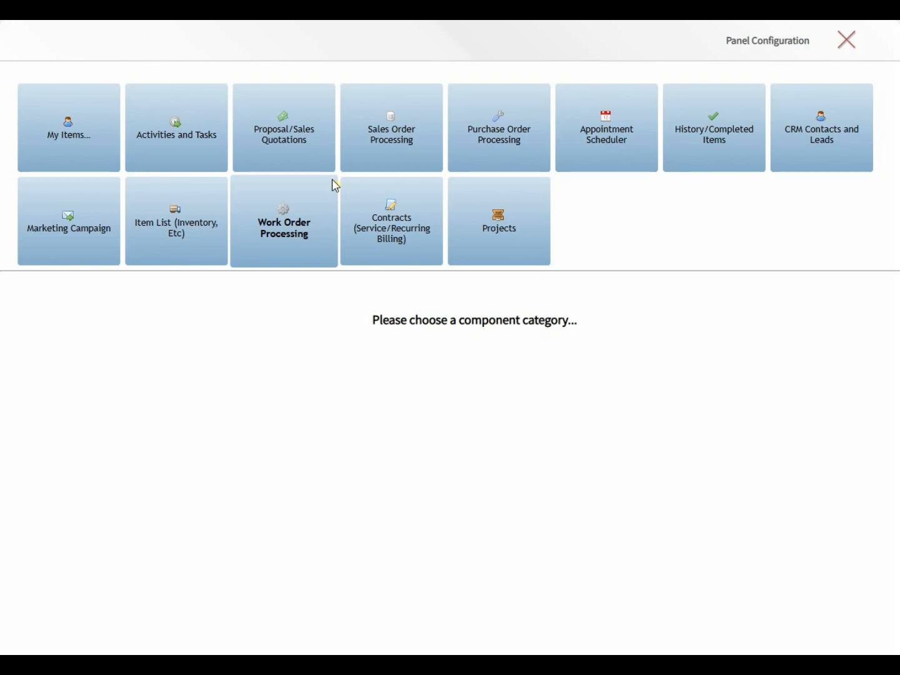
pyautogui.click(376, 137)
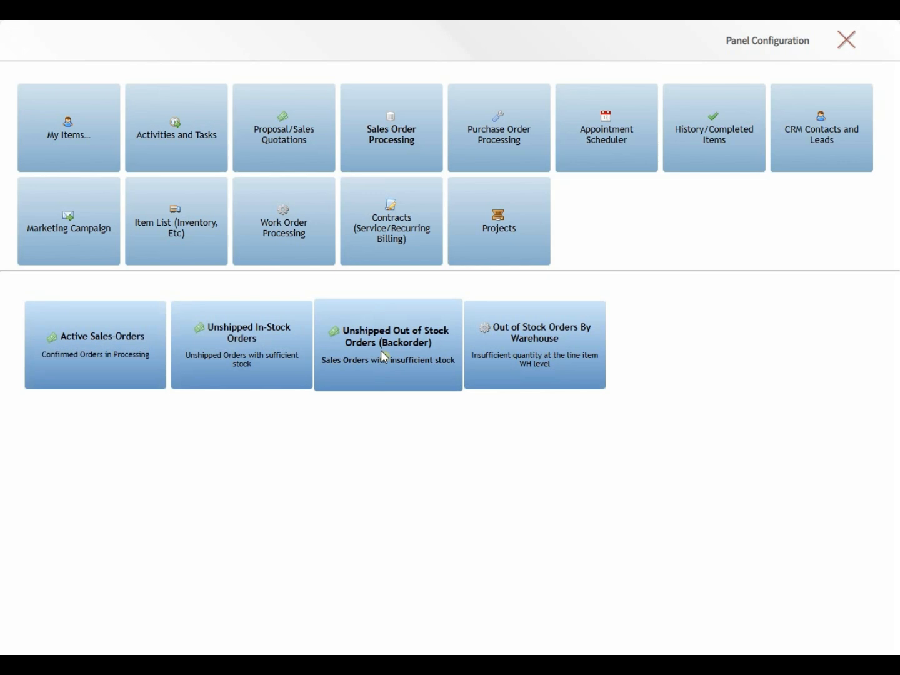
pyautogui.click(381, 368)
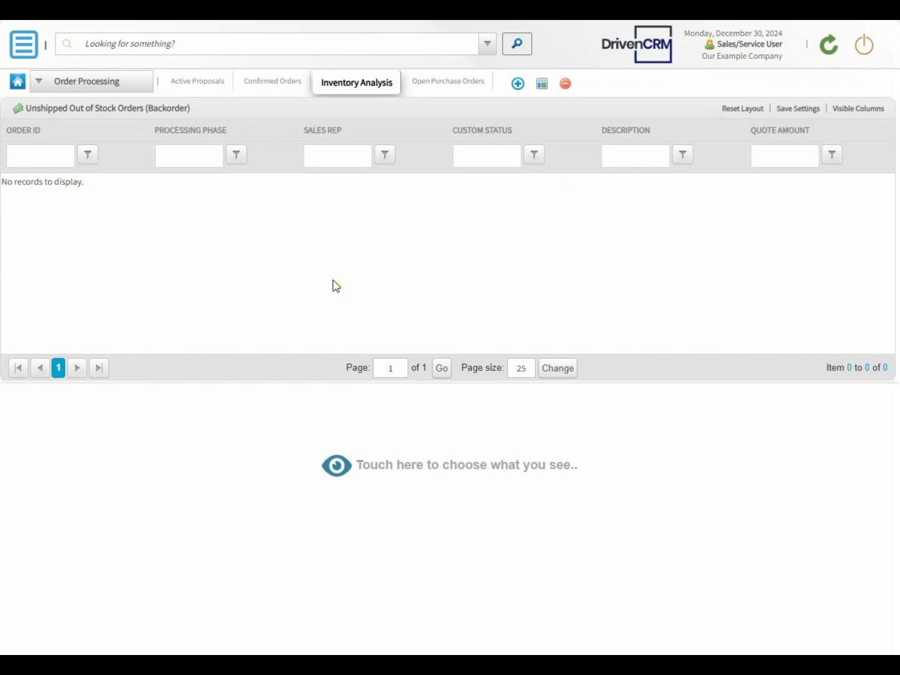
pyautogui.click(336, 468)
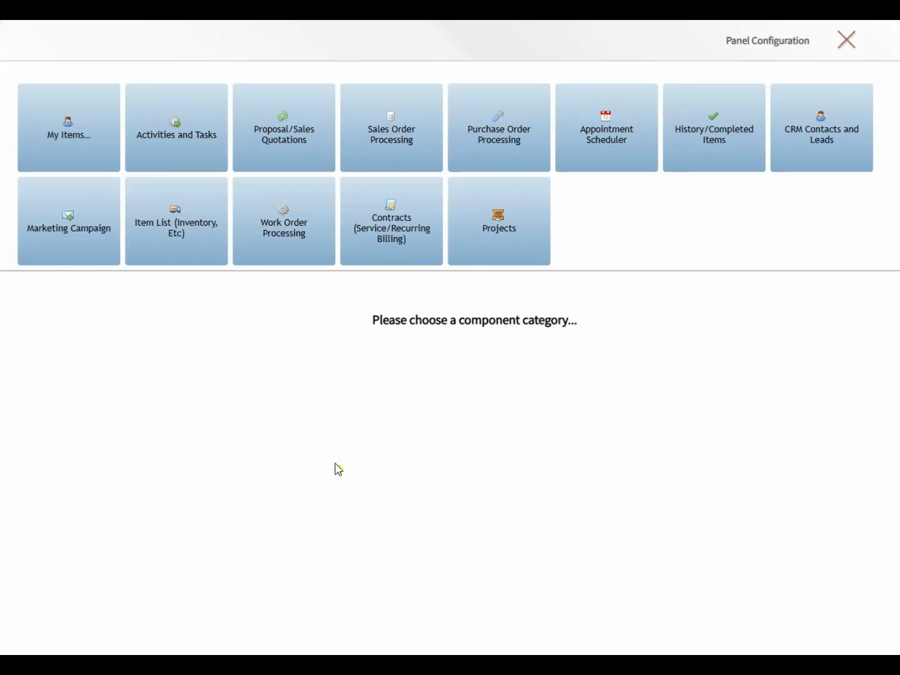
pyautogui.click(381, 126)
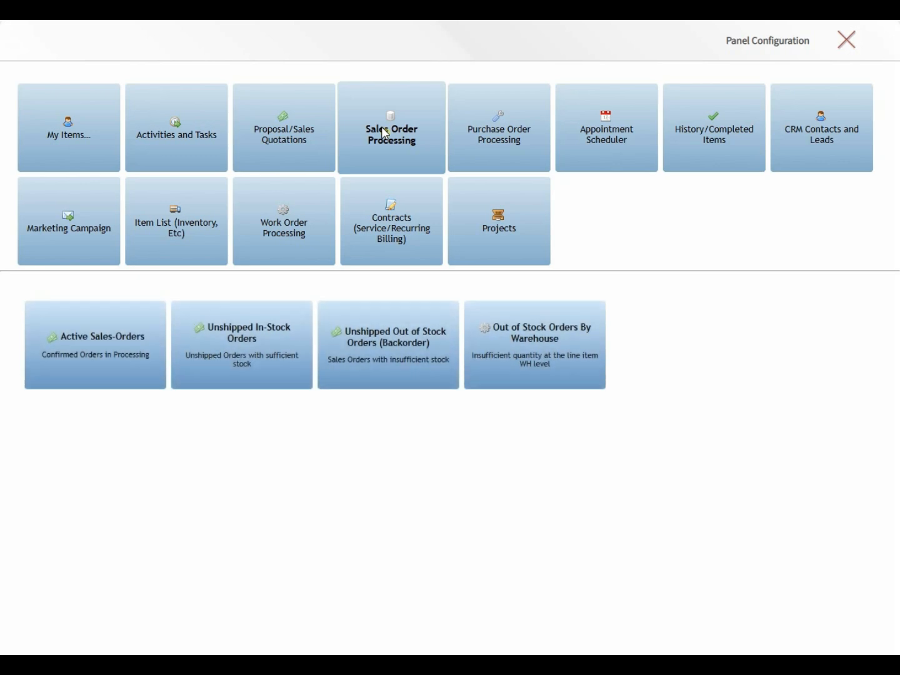
pyautogui.click(270, 340)
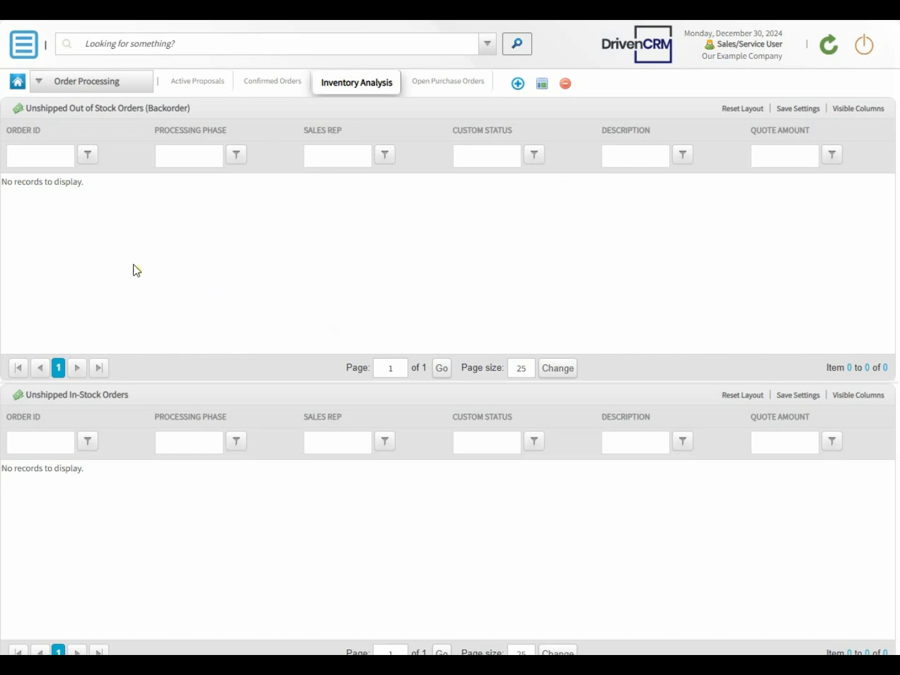
# - Start a new proposal for customer ACME Anvil Company
pyautogui.click(24, 45)
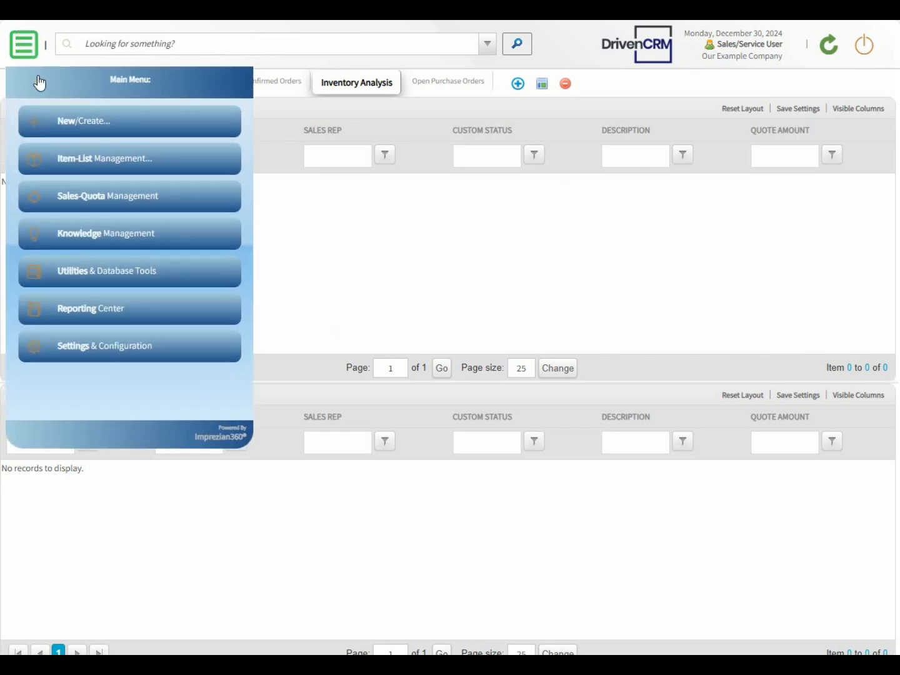
pyautogui.click(49, 121)
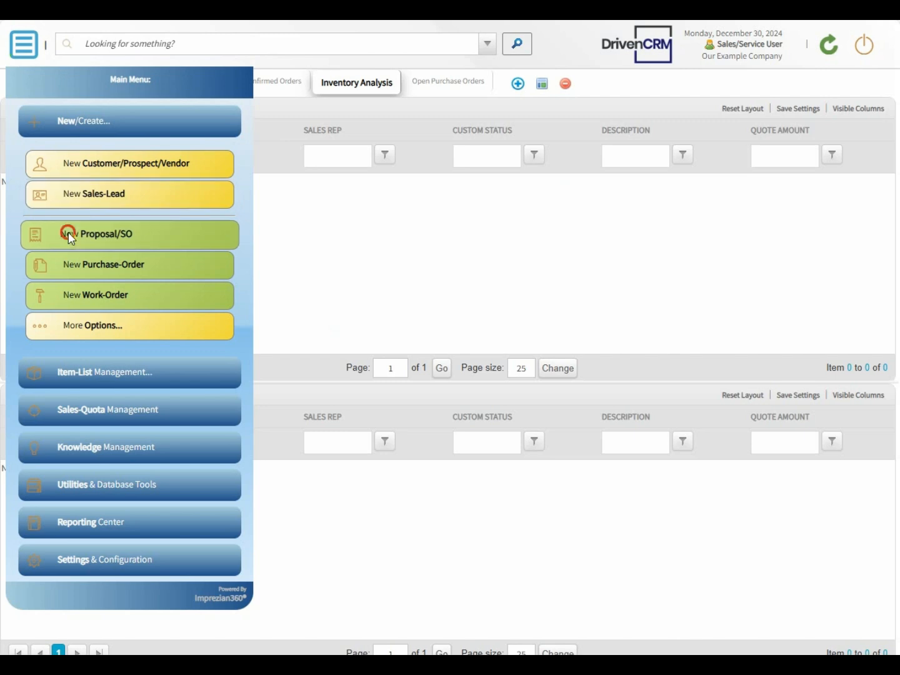
pyautogui.click(68, 233)
pyautogui.click(78, 125)
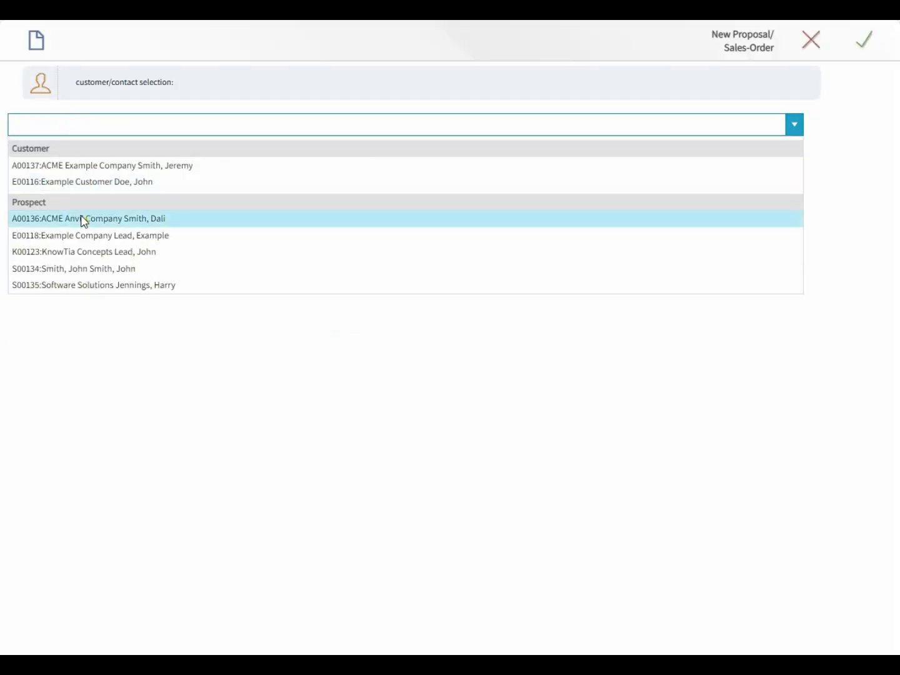
pyautogui.click(84, 219)
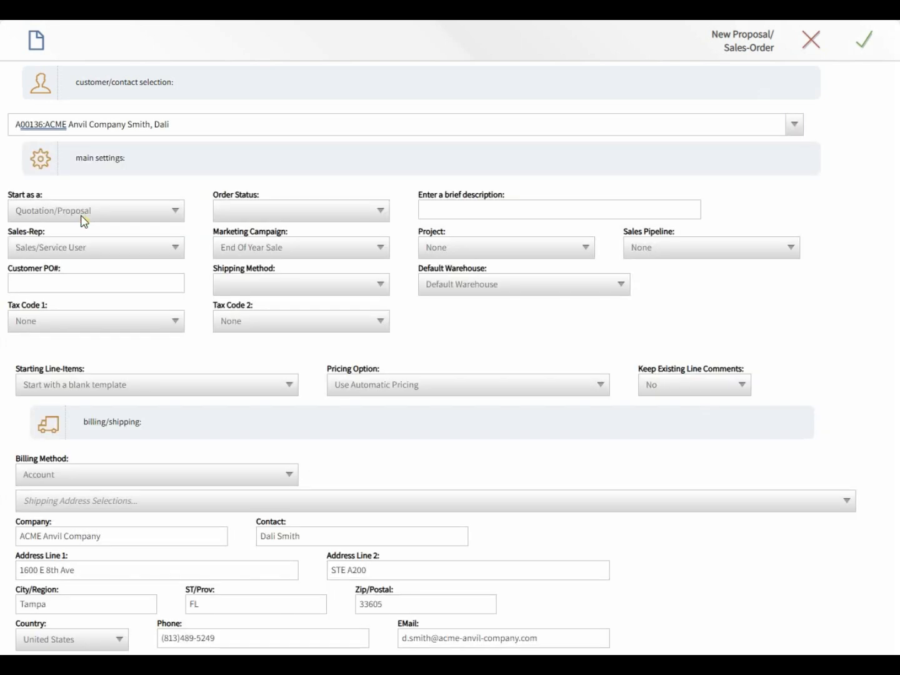
pyautogui.click(869, 42)
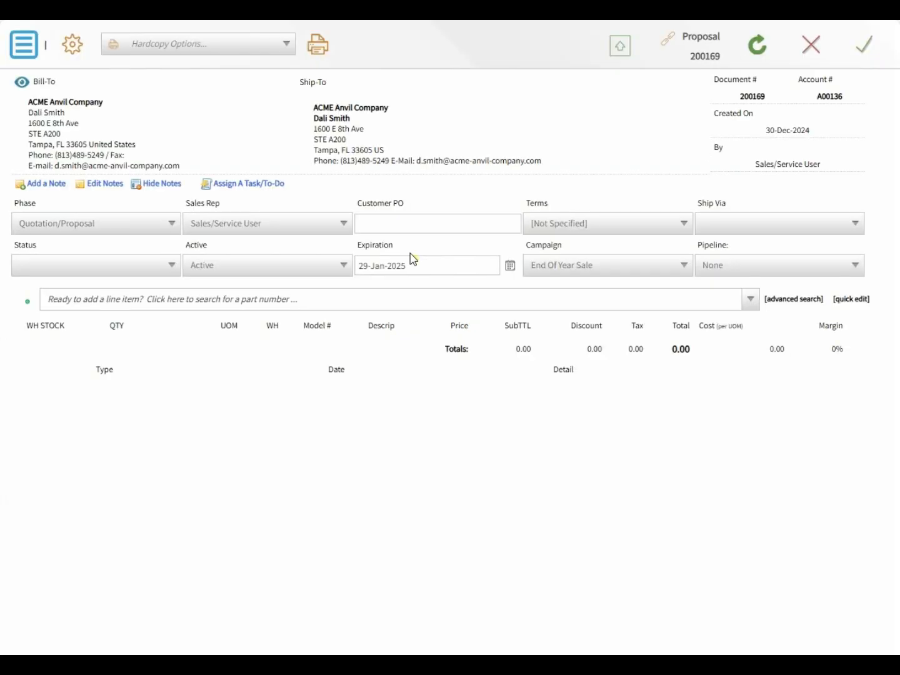
# - Add an EX-001 Example Product line, convert the proposal to a sales order, and save it
pyautogui.click(281, 295)
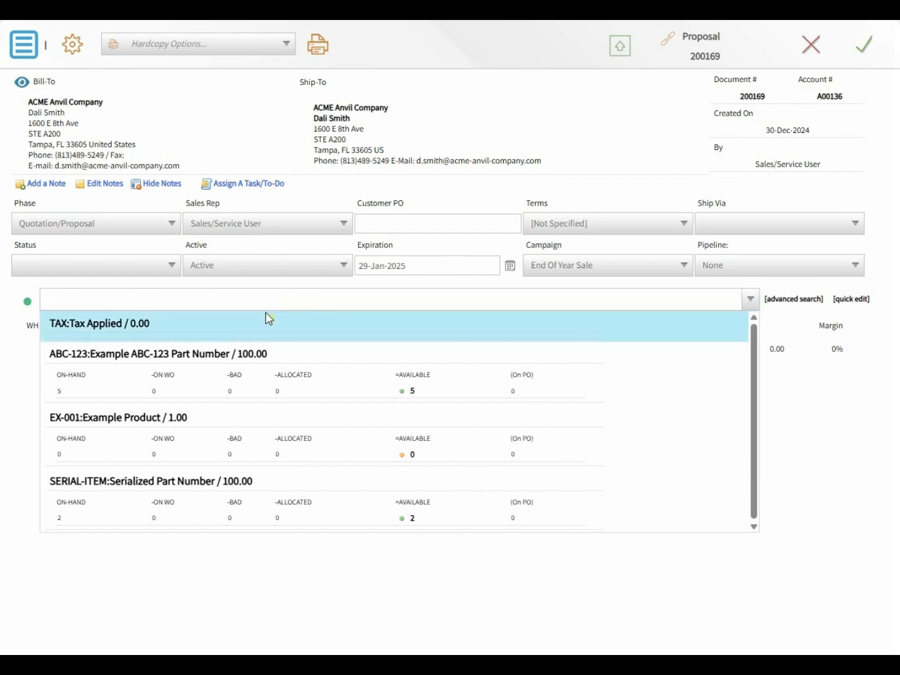
pyautogui.click(78, 438)
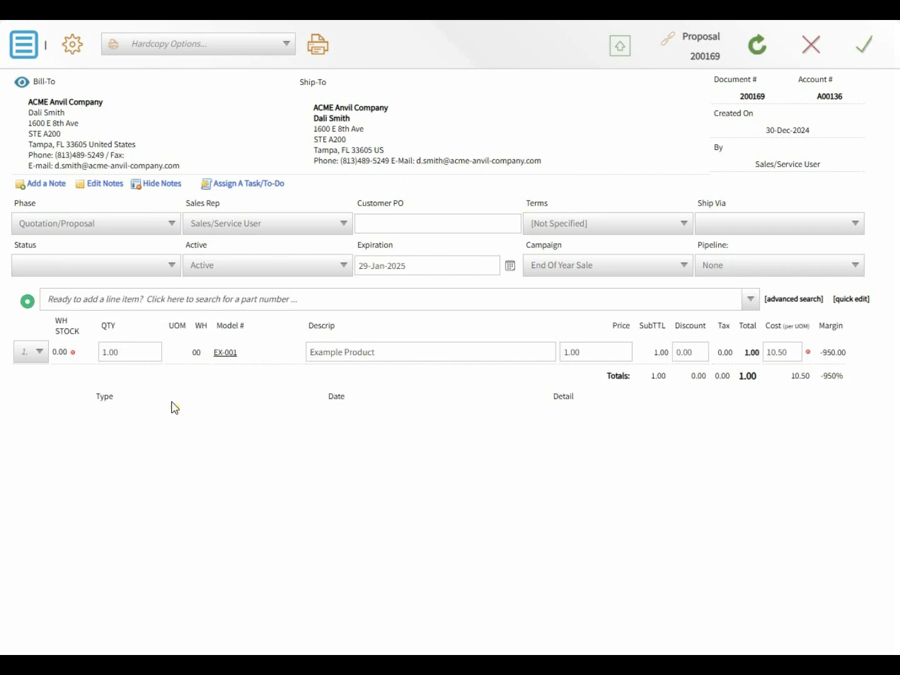
pyautogui.click(625, 50)
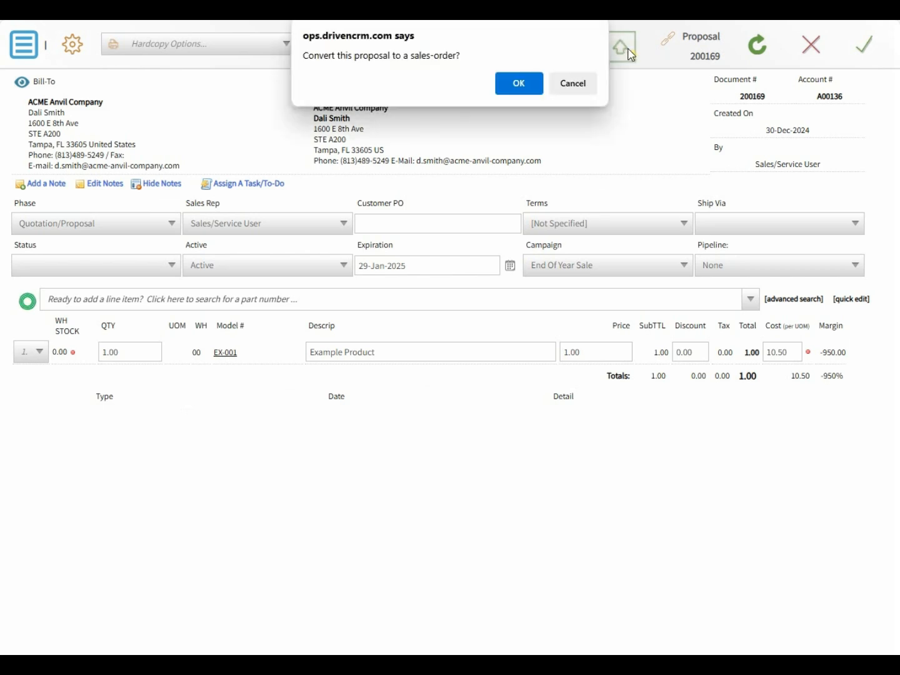
pyautogui.click(512, 85)
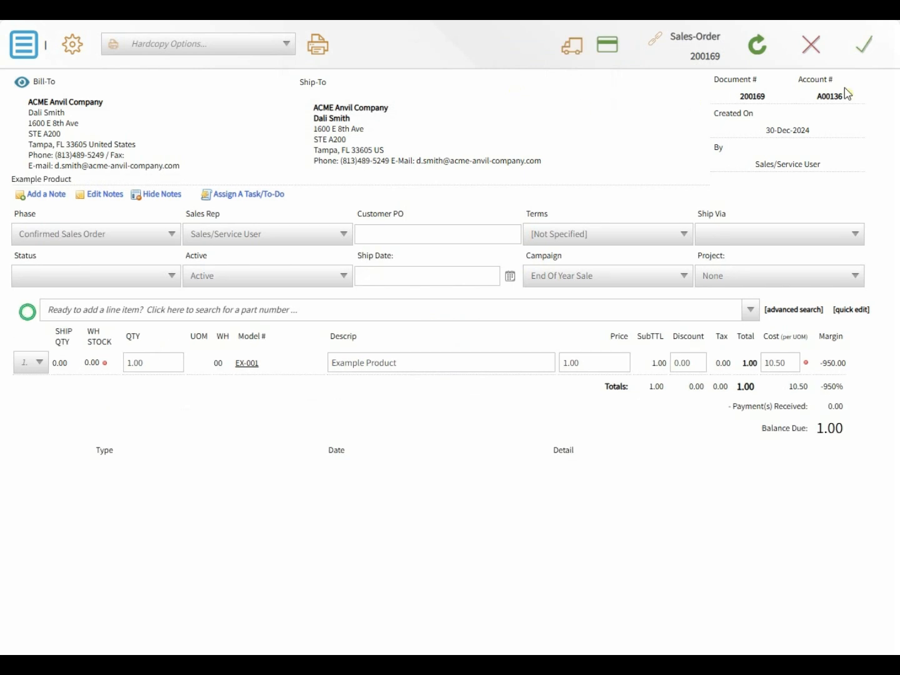
pyautogui.click(870, 55)
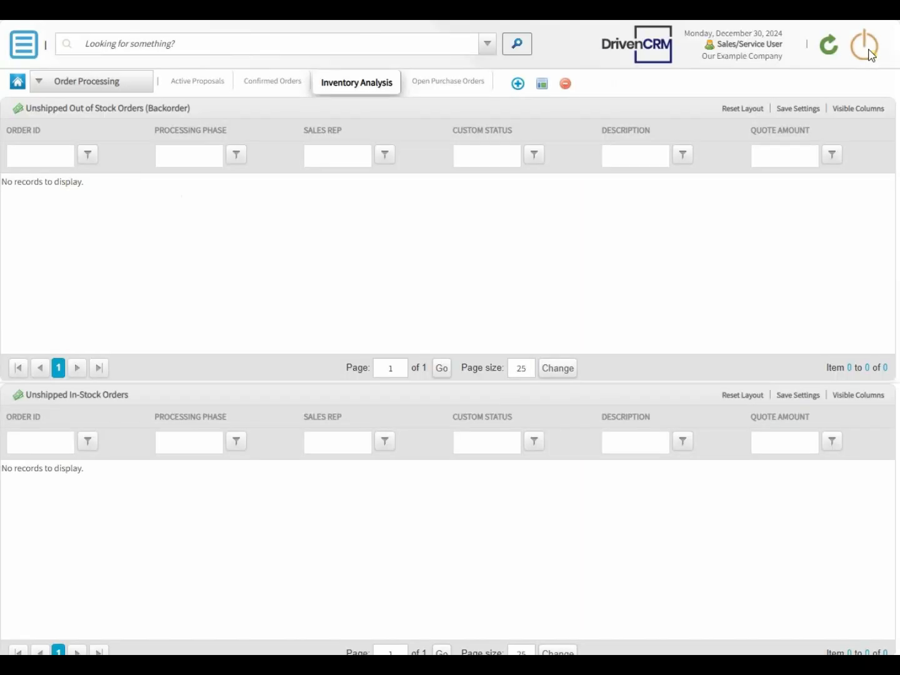
# - Add Open PO Count and Open WO Count columns to the backorder grid, then open the EX-001 order
pyautogui.click(829, 47)
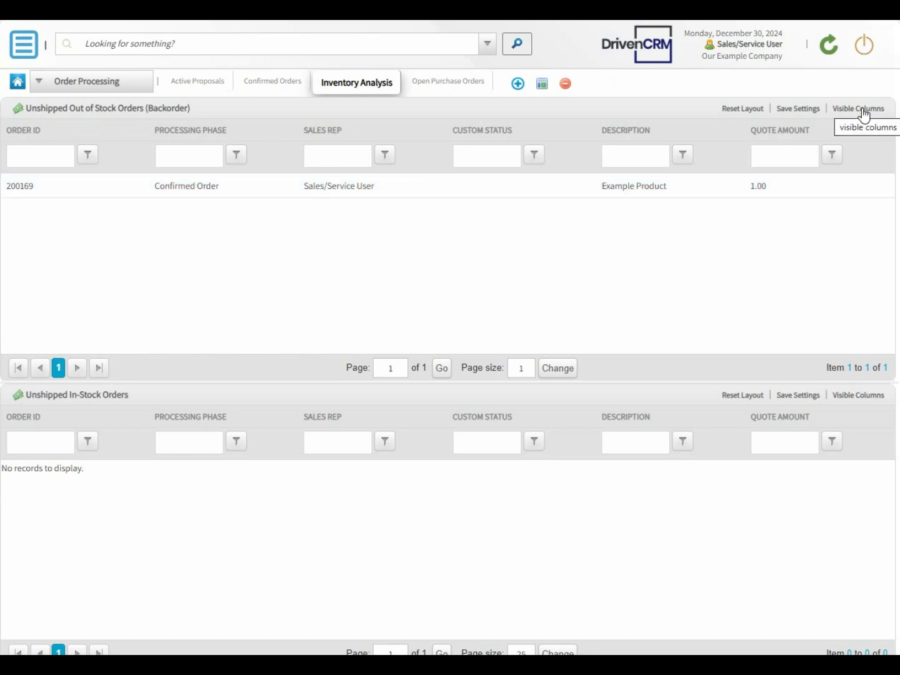
pyautogui.click(863, 111)
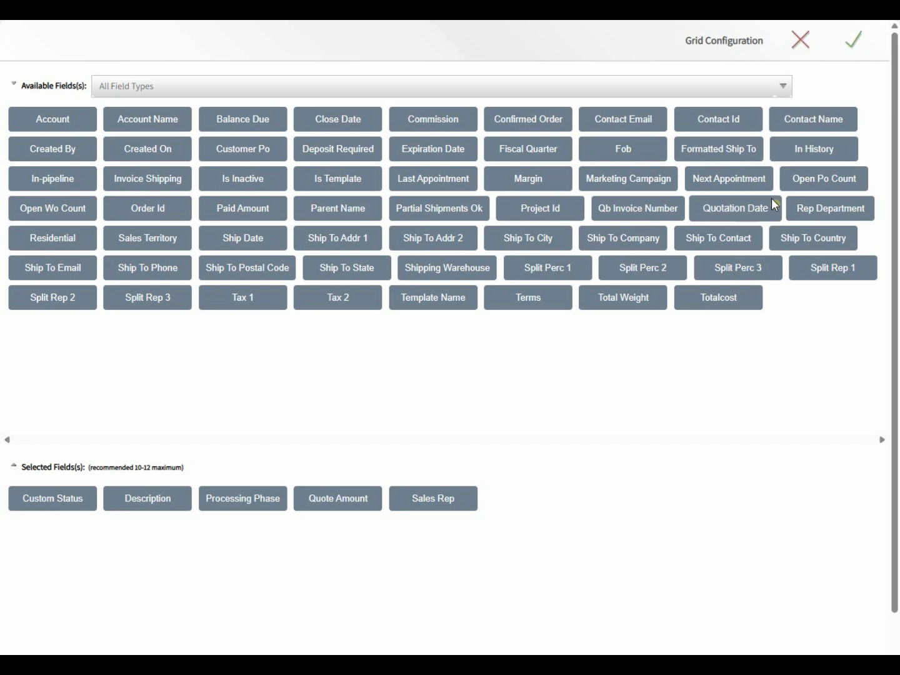
pyautogui.click(807, 174)
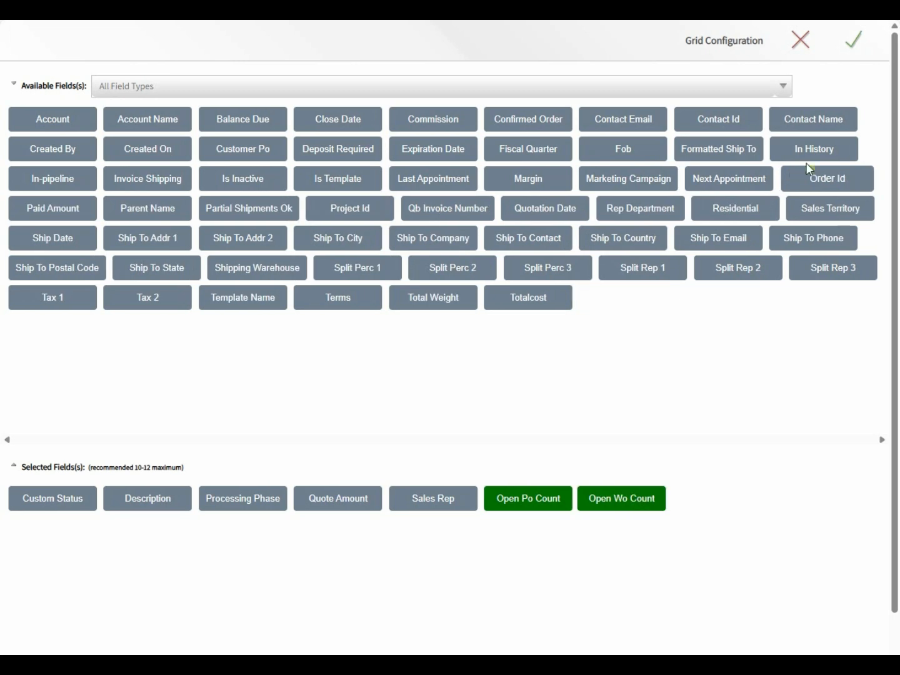
pyautogui.click(851, 44)
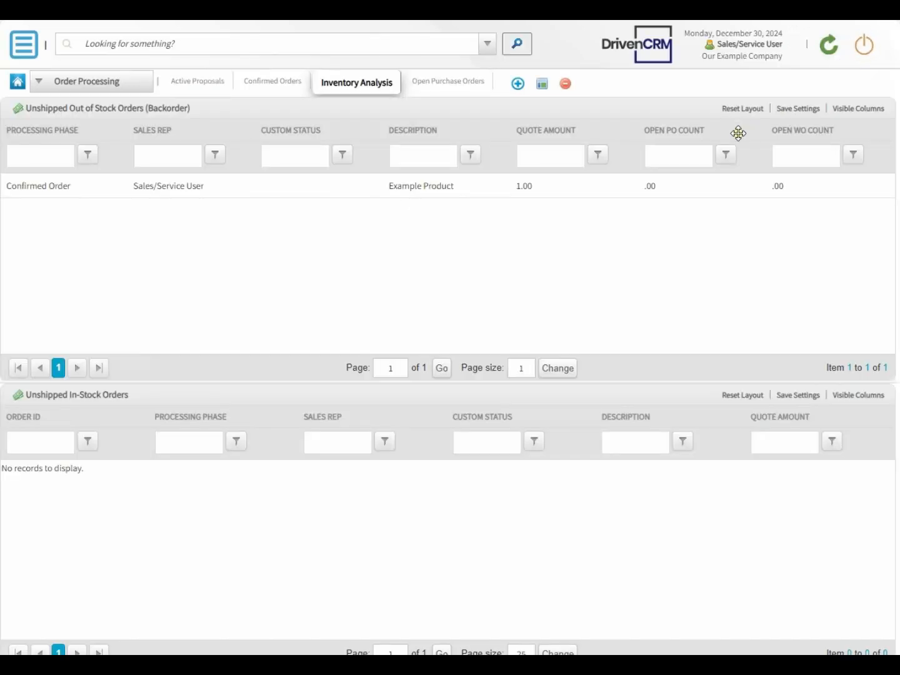
pyautogui.click(649, 188)
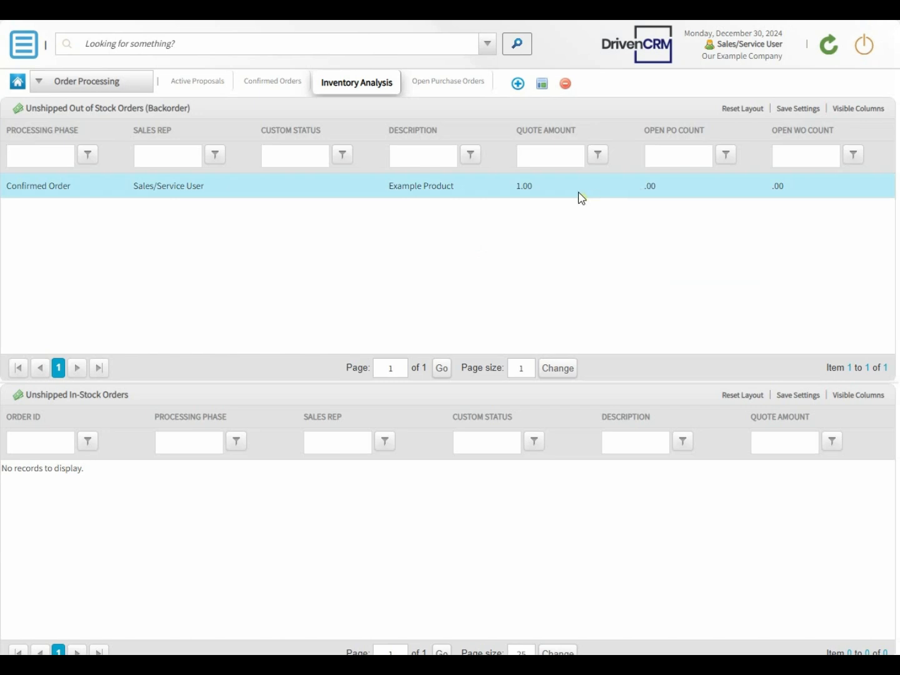
pyautogui.doubleClick(453, 190)
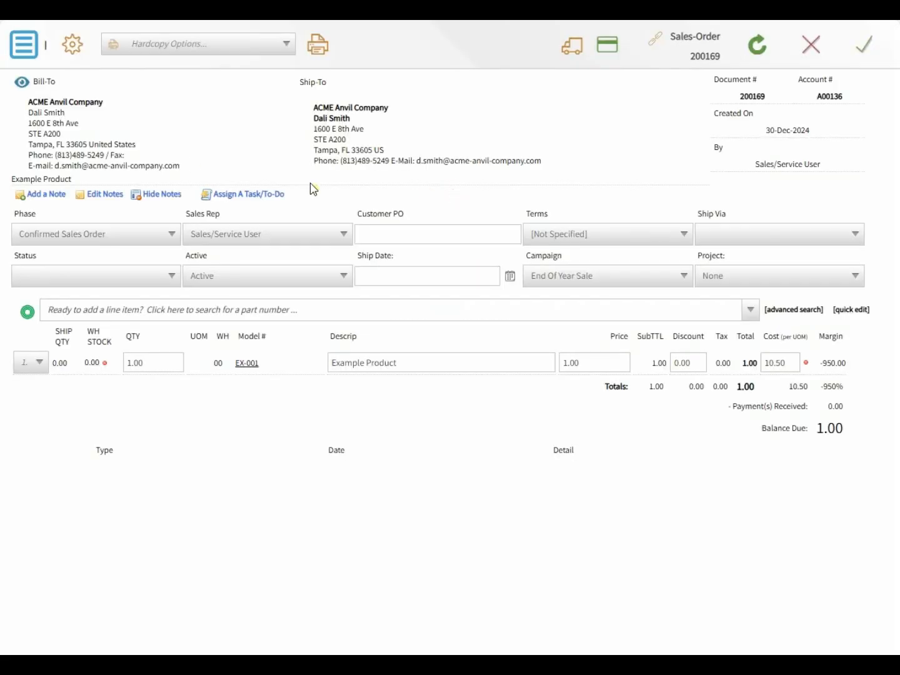
# - Generate a linked purchase order for EX-001 from Example Vendor and open it
pyautogui.click(28, 53)
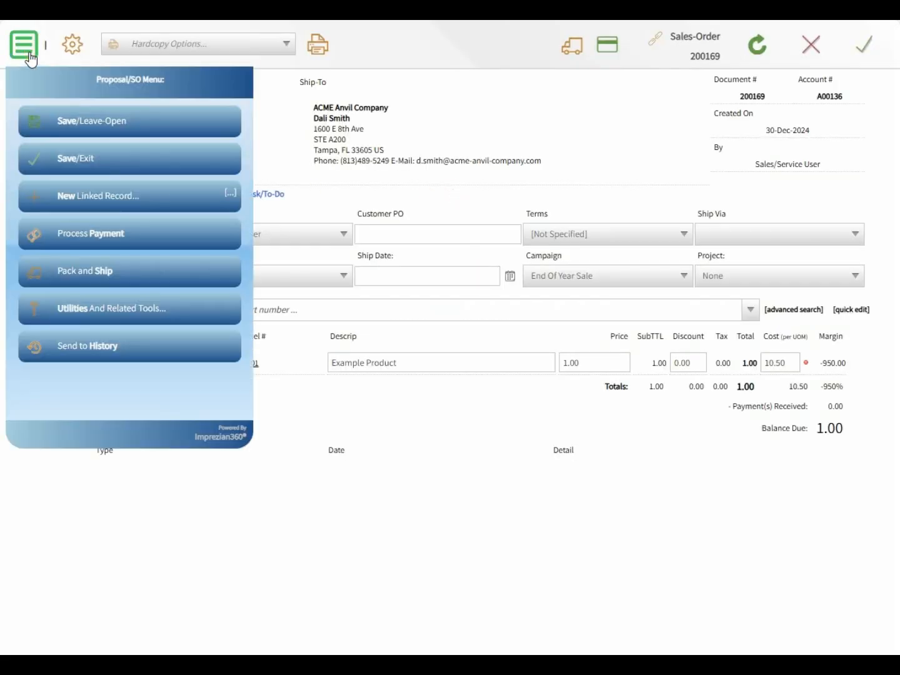
pyautogui.click(65, 196)
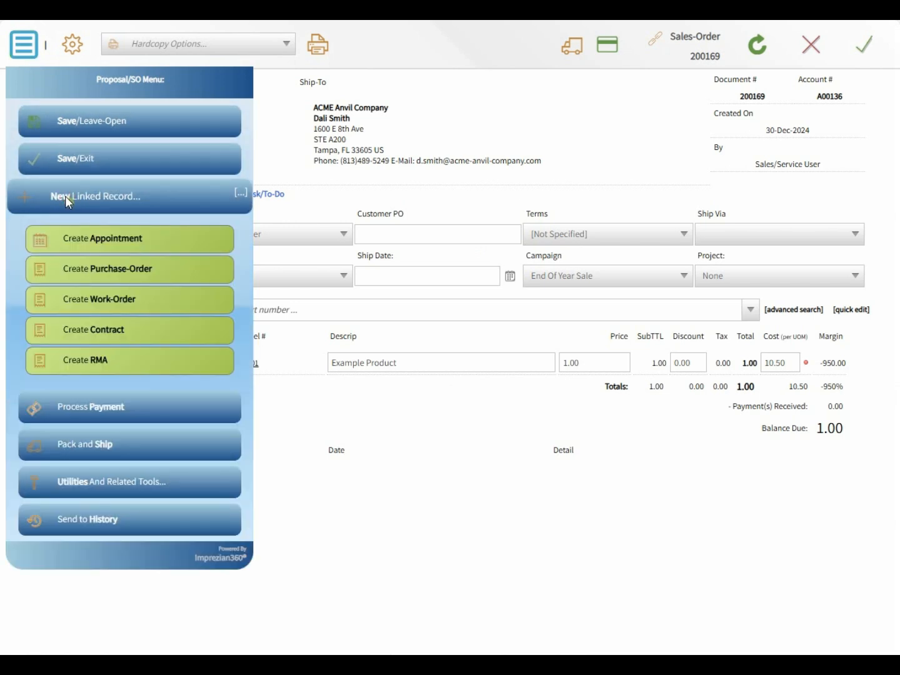
pyautogui.click(83, 270)
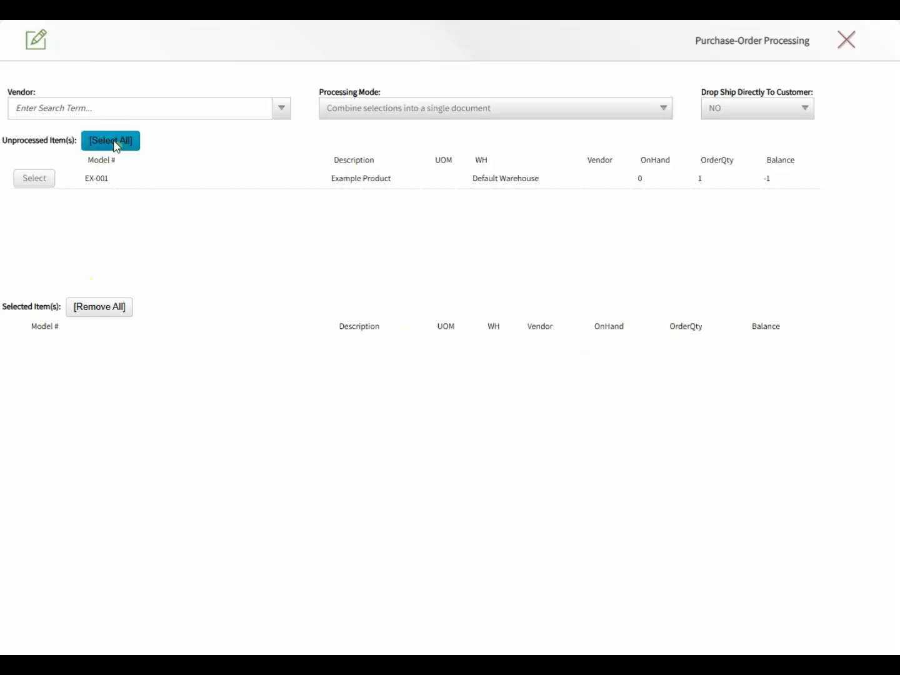
pyautogui.click(114, 140)
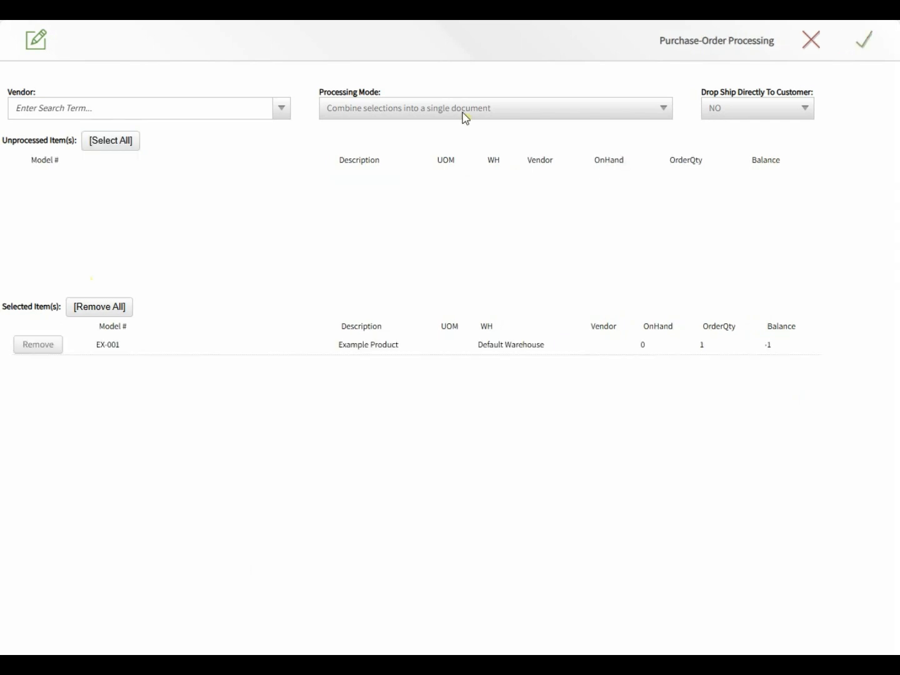
pyautogui.click(880, 44)
pyautogui.click(573, 82)
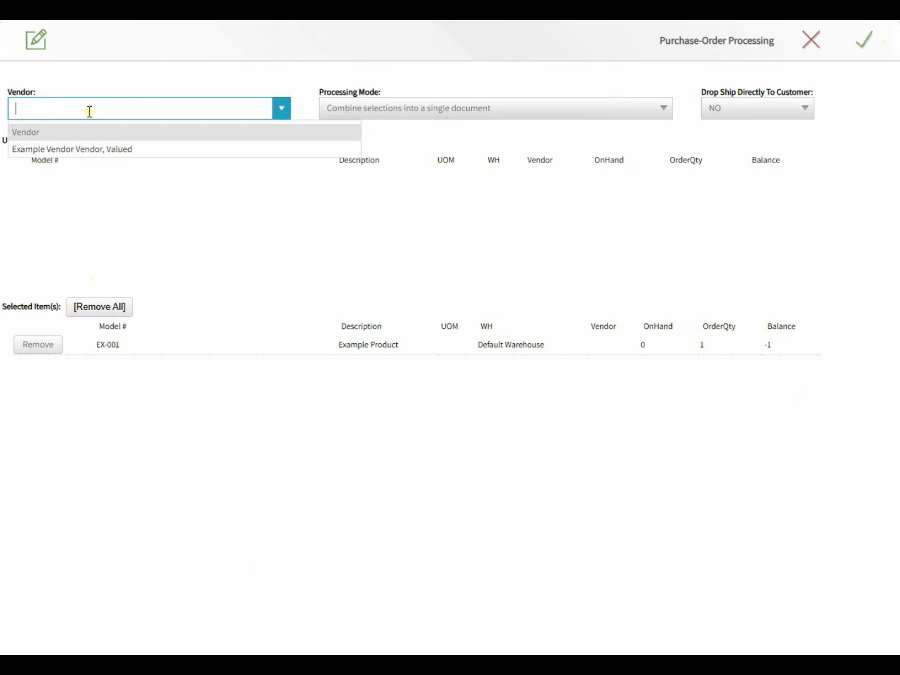
pyautogui.click(91, 150)
pyautogui.click(863, 42)
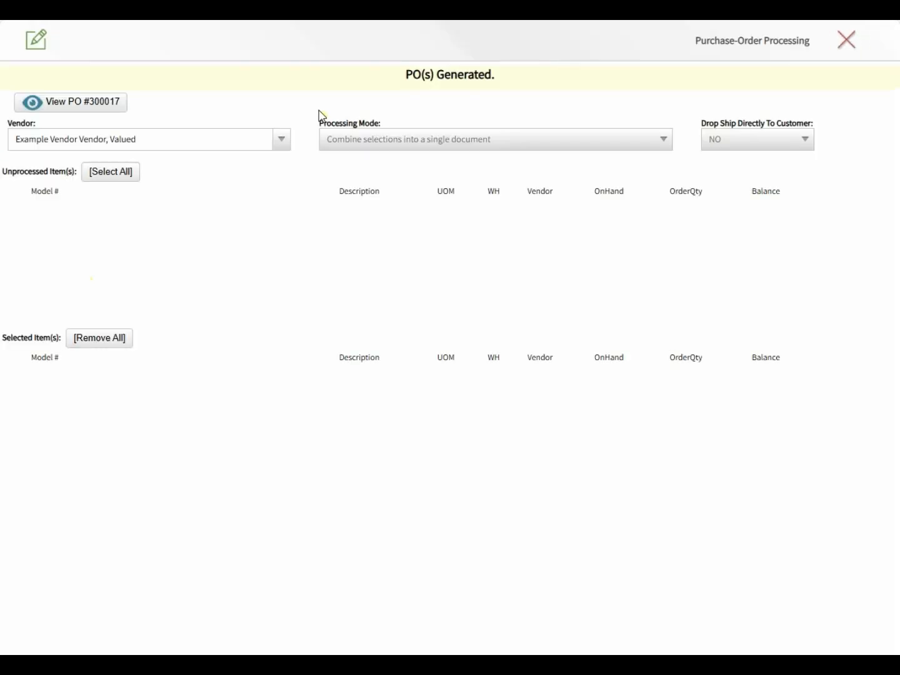
pyautogui.click(118, 111)
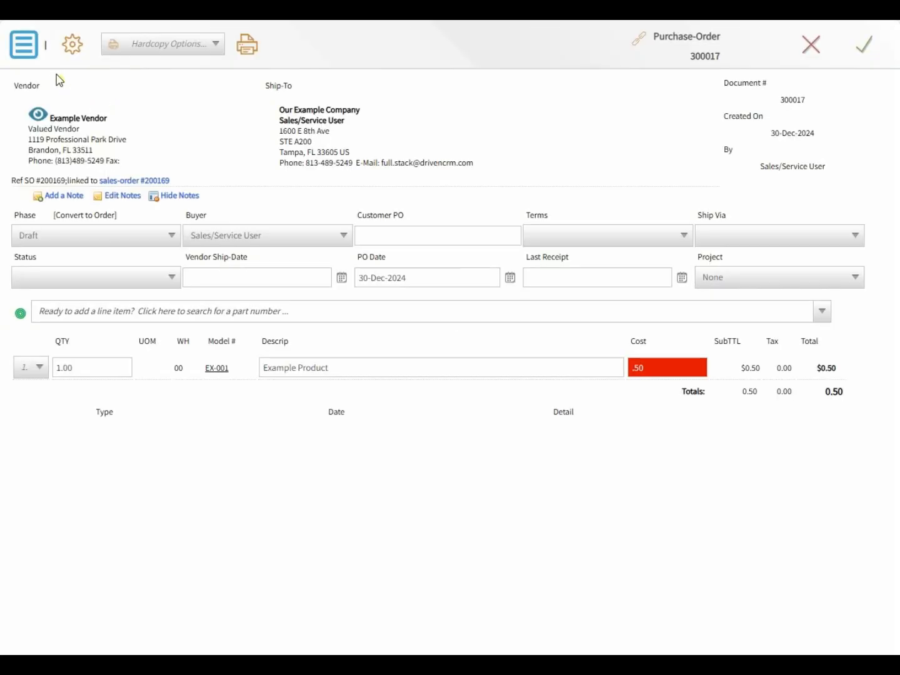
# - Convert purchase order 300017 to an order and receive its single EX-001 unit
pyautogui.click(31, 50)
pyautogui.click(64, 194)
pyautogui.click(22, 52)
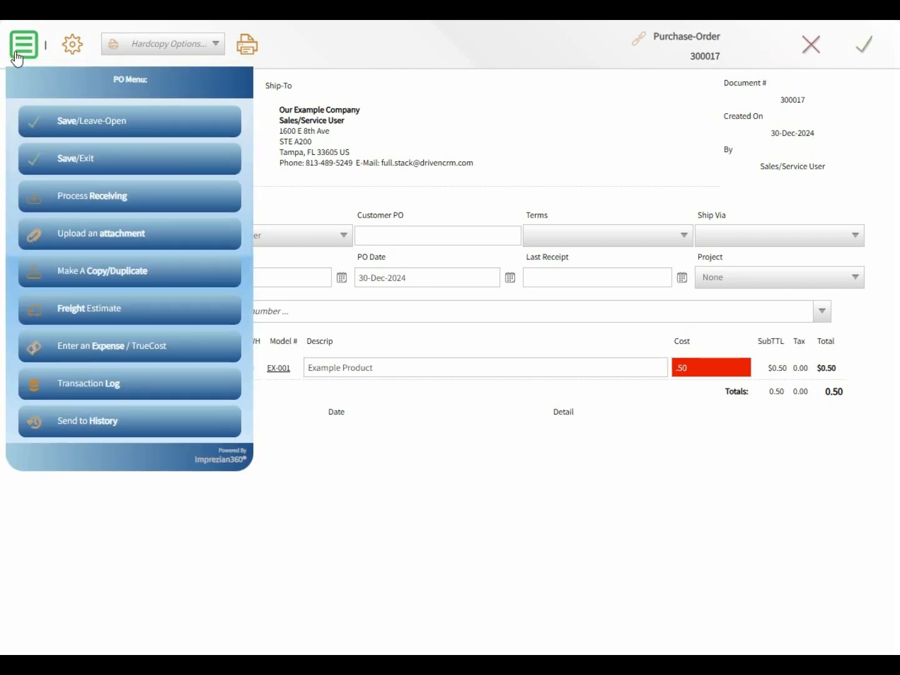
pyautogui.click(66, 198)
pyautogui.click(116, 195)
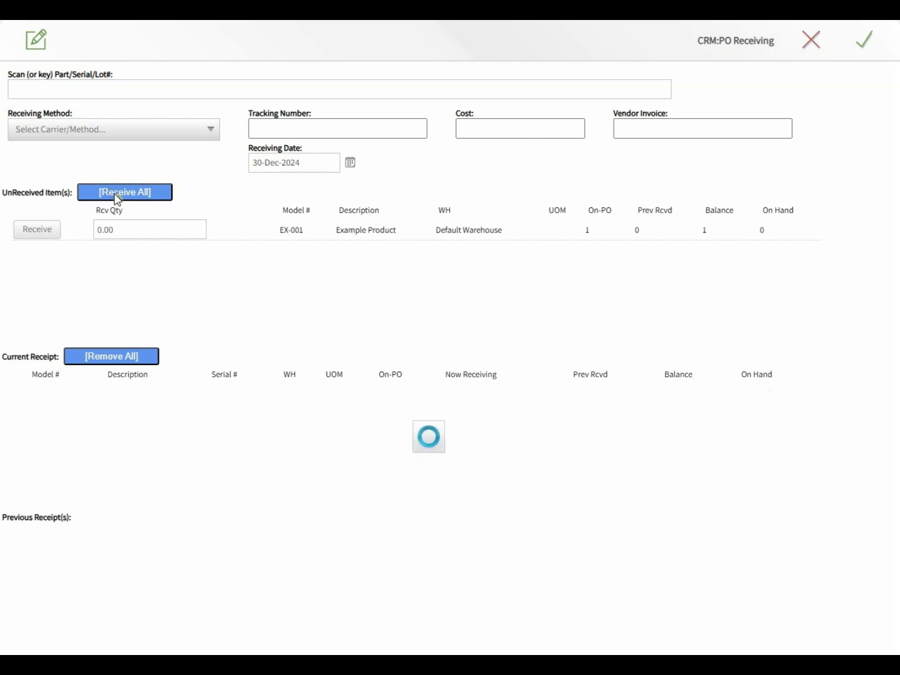
pyautogui.click(866, 42)
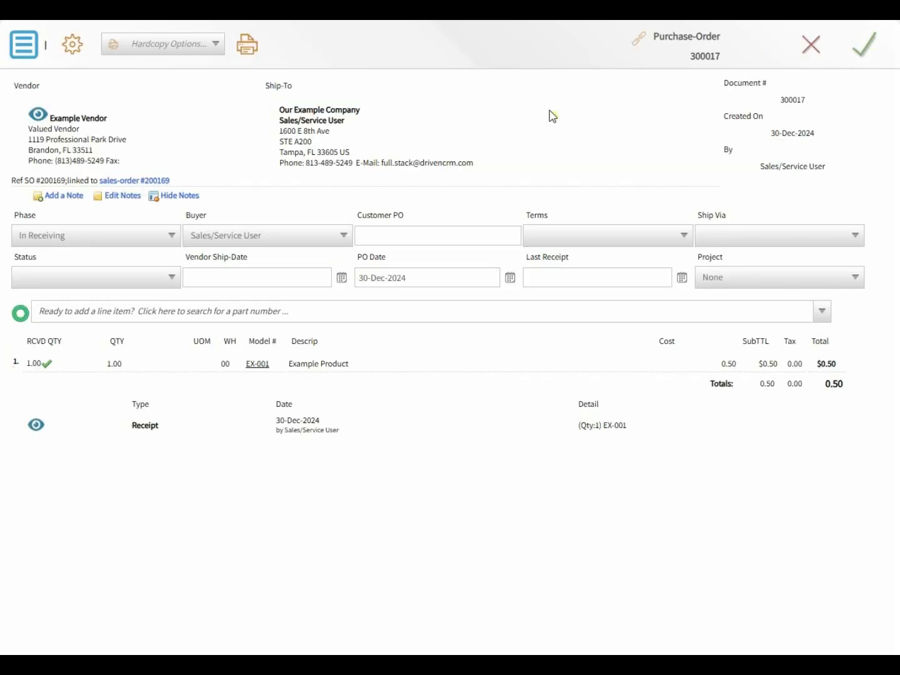
# - Send PO 300017 to history and return to sales order 200169
pyautogui.click(38, 55)
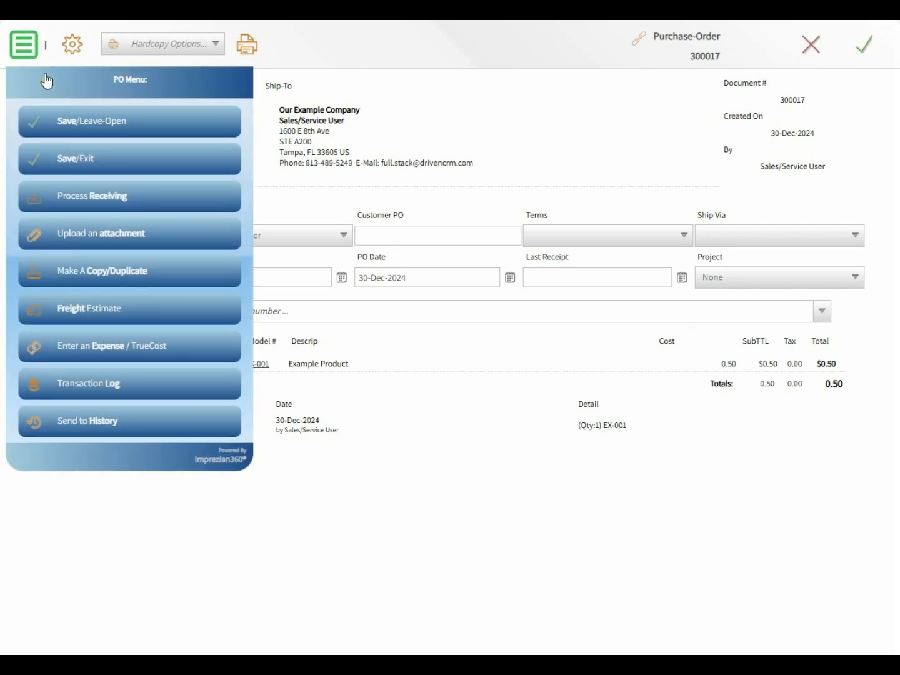
pyautogui.click(95, 434)
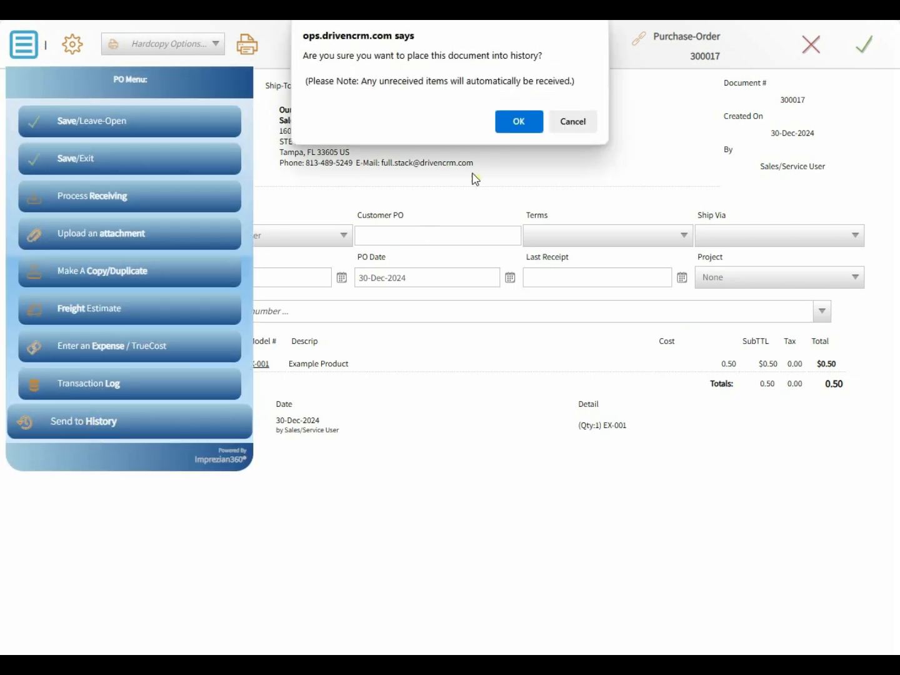
pyautogui.click(519, 122)
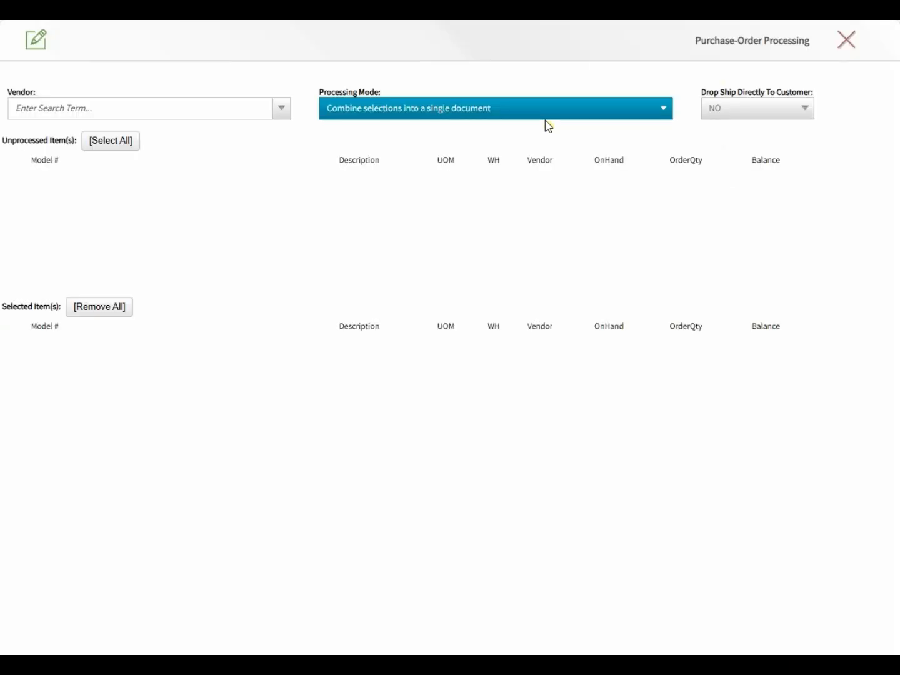
pyautogui.click(849, 53)
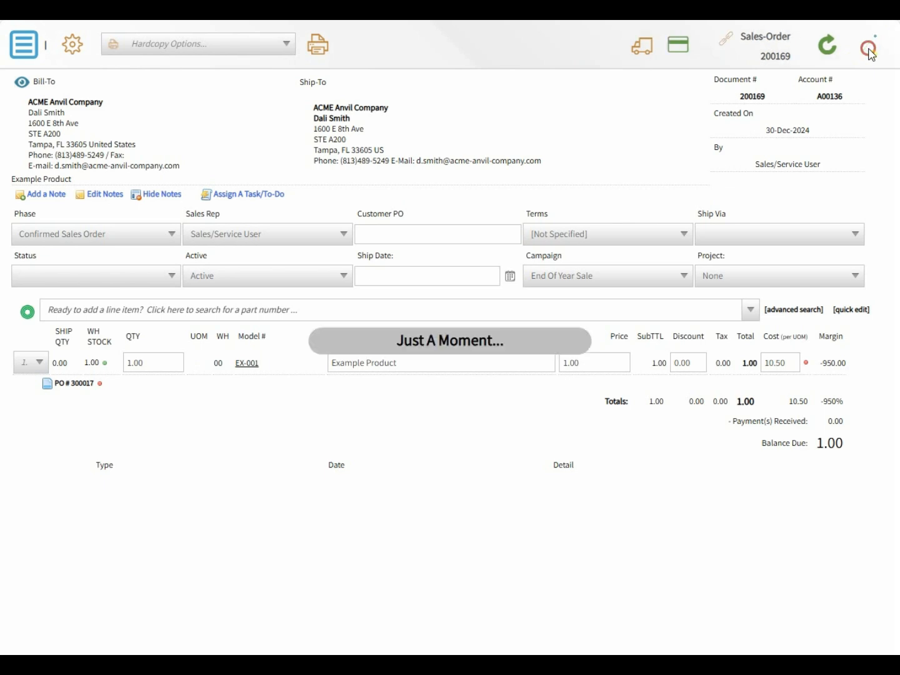
# - Save order 200169, refresh the Inventory Analysis dashboard, and go to Item-List Management's Shipping Center
pyautogui.click(863, 45)
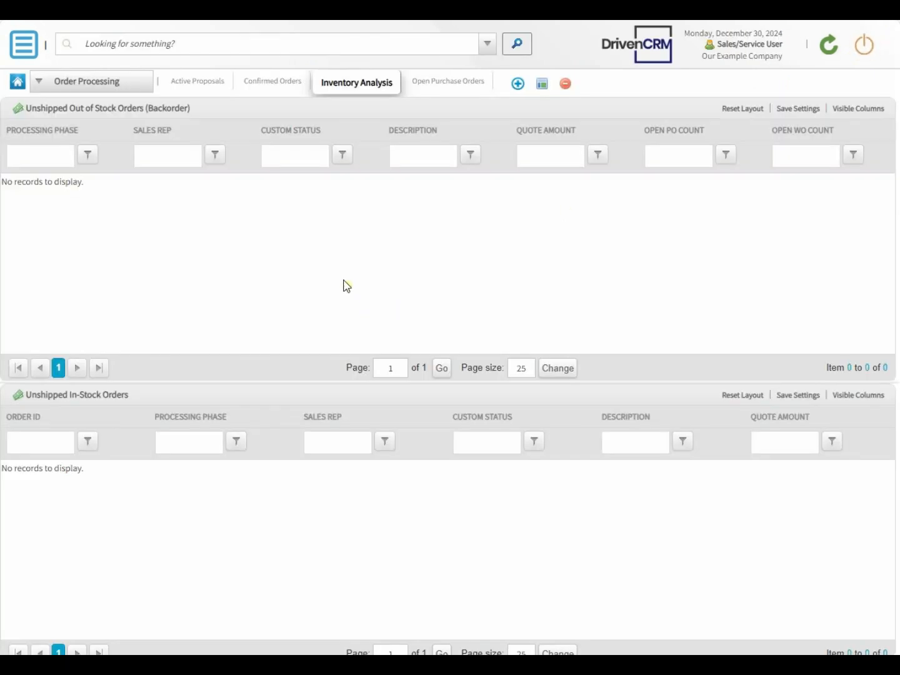
pyautogui.click(829, 50)
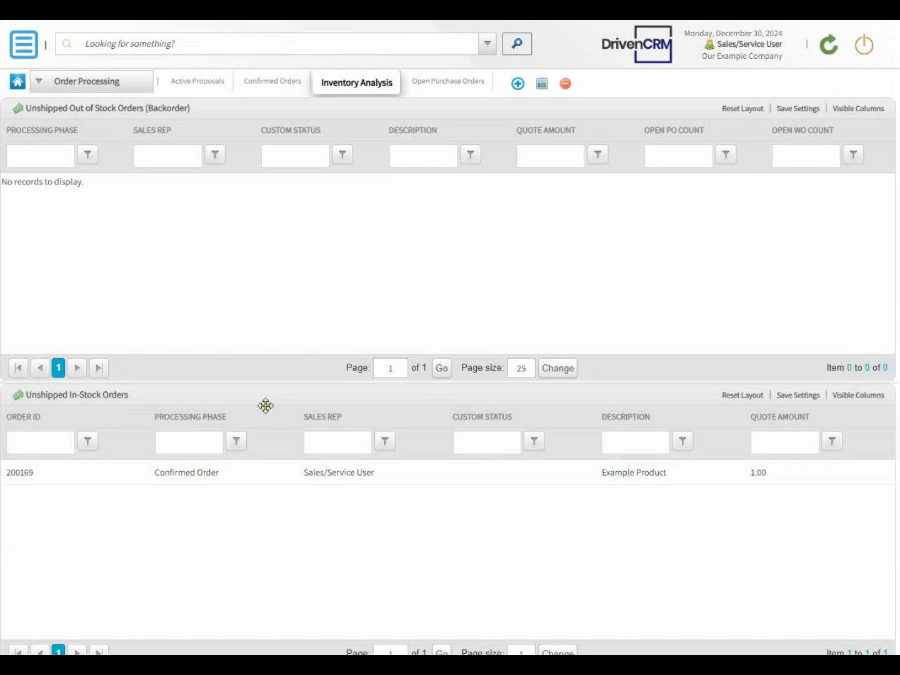
pyautogui.click(25, 50)
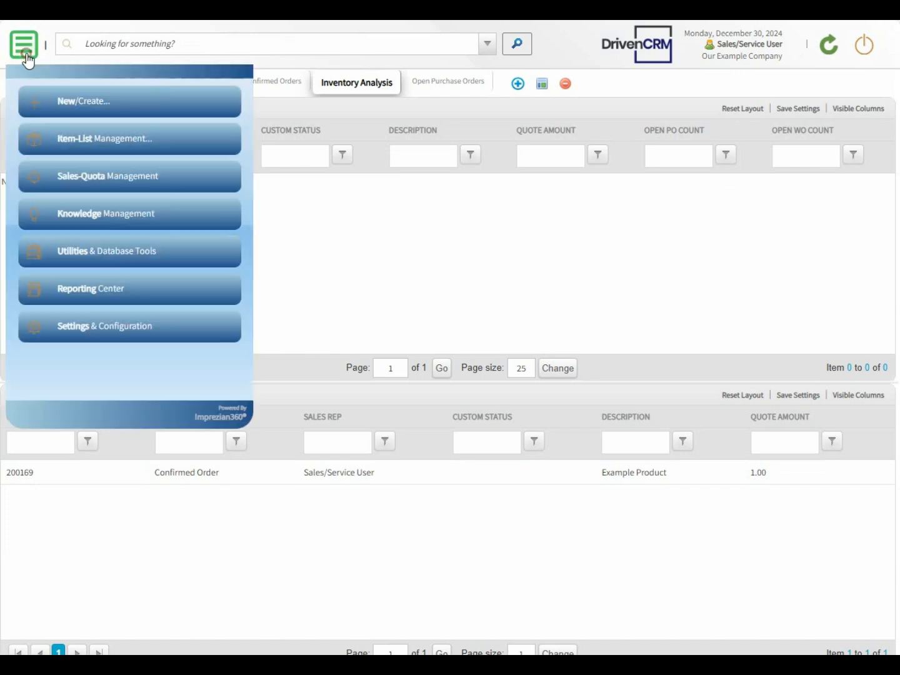
pyautogui.click(71, 163)
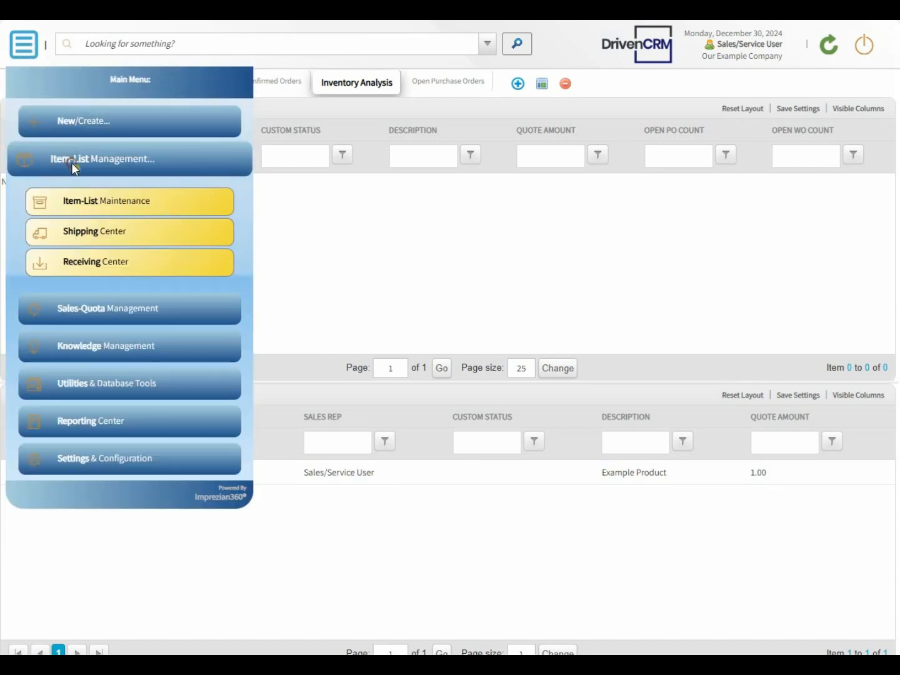
pyautogui.click(90, 234)
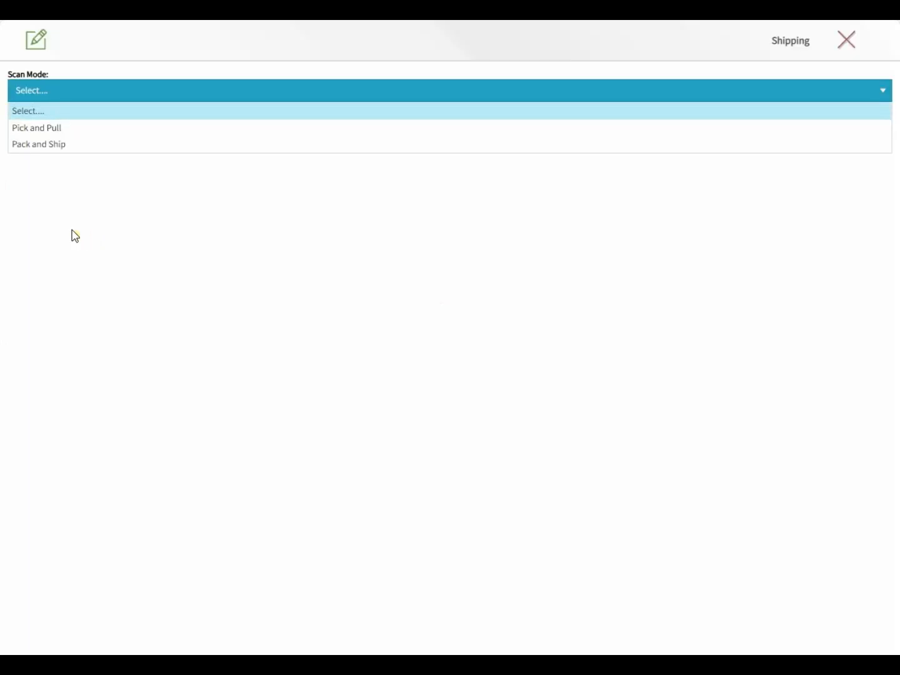
# - In Pack and Ship mode, load order 200169 and pack its 1 × EX-001 into the shipment
pyautogui.click(39, 145)
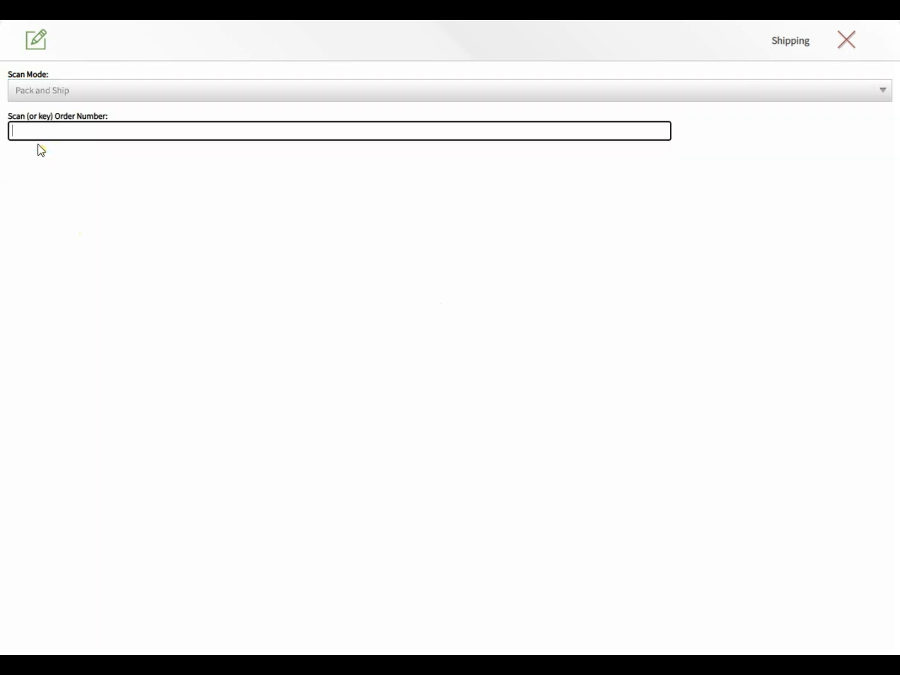
pyautogui.press('Return')
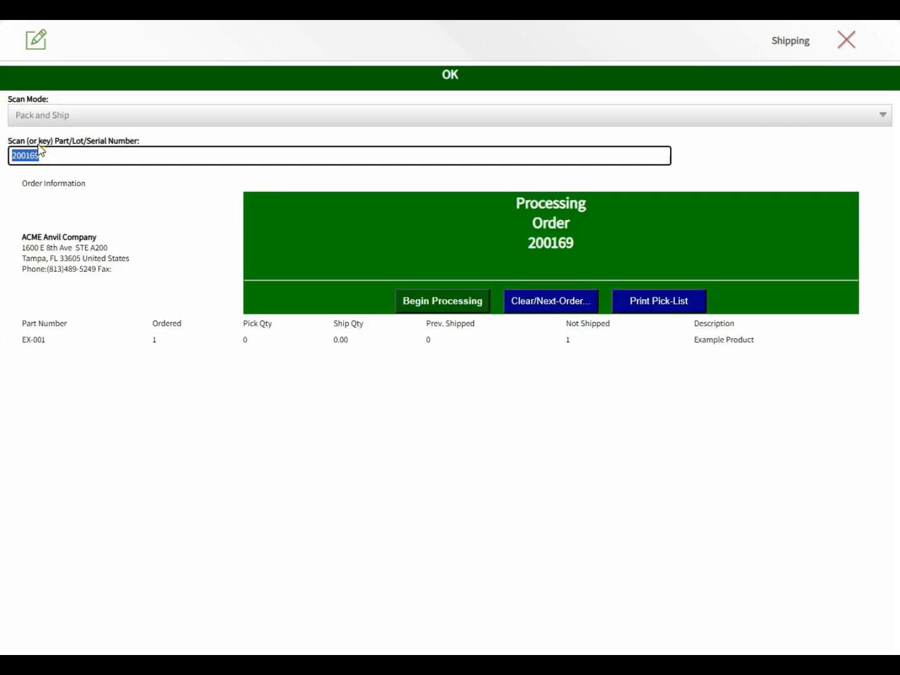
pyautogui.click(424, 304)
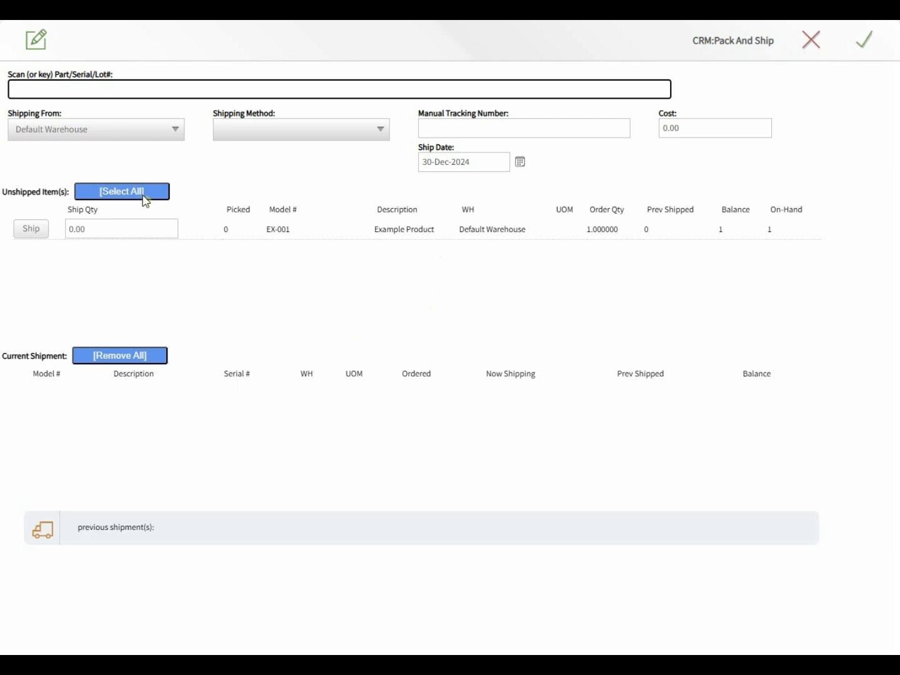
pyautogui.click(143, 193)
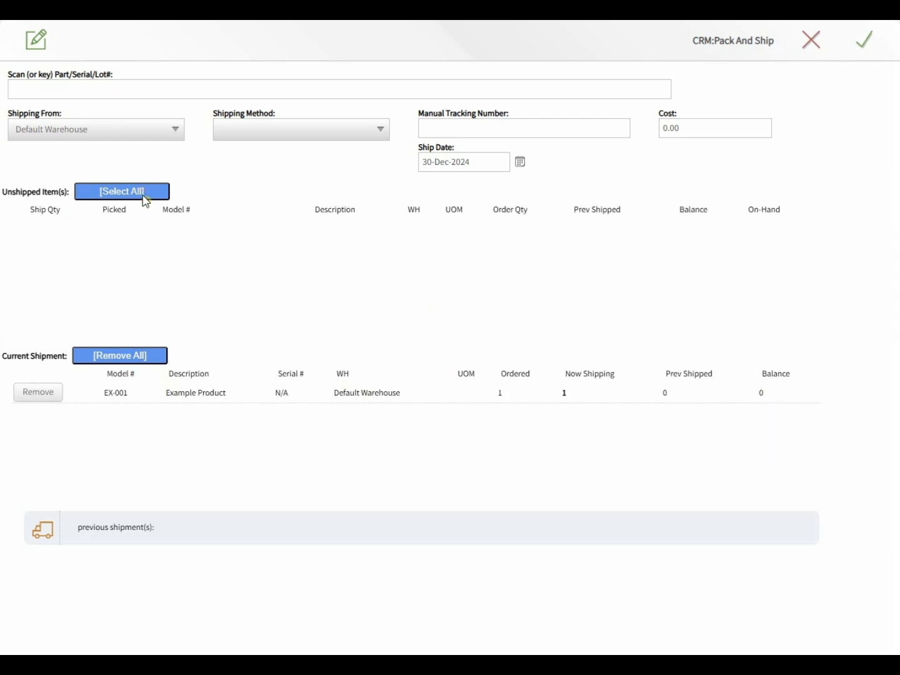
pyautogui.click(866, 43)
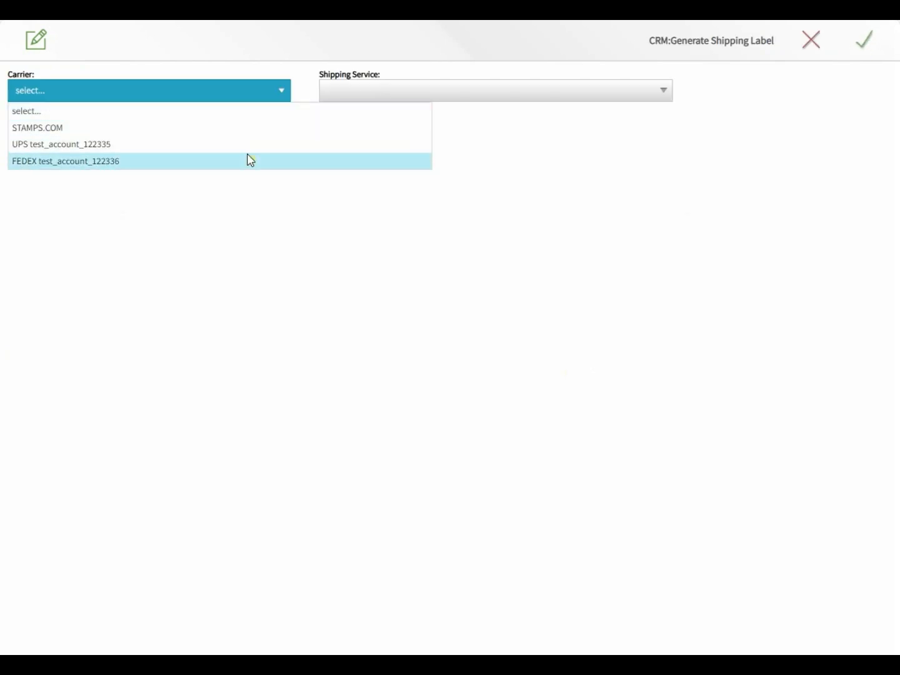
# - Choose STAMPS.COM as carrier with a USPS Priority Mail service for order 200169
pyautogui.click(219, 126)
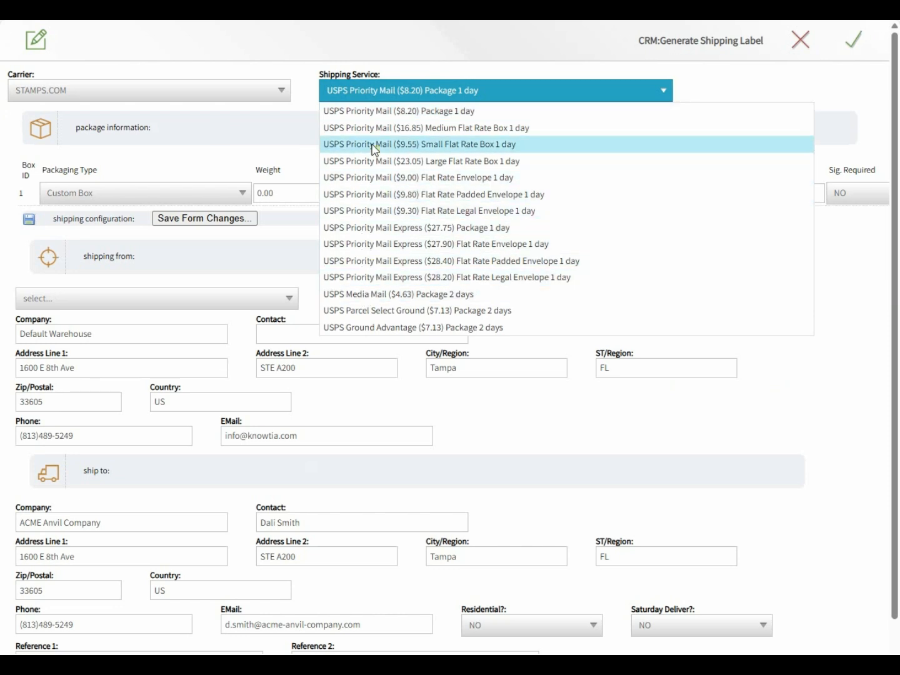
pyautogui.click(373, 146)
pyautogui.click(297, 198)
# - Set package weight, height, width and length all to 1, save, and generate the label
pyautogui.write('1')
pyautogui.press('Tab')
pyautogui.write('1')
pyautogui.press('Tab')
pyautogui.write('1')
pyautogui.press('Tab')
pyautogui.write('1')
pyautogui.press('Tab')
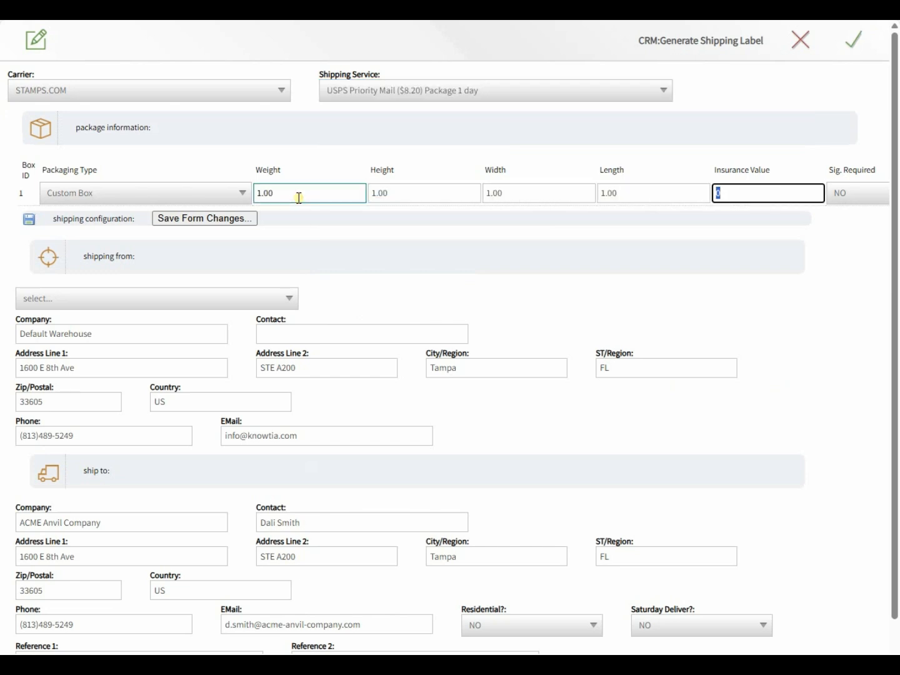
pyautogui.click(209, 219)
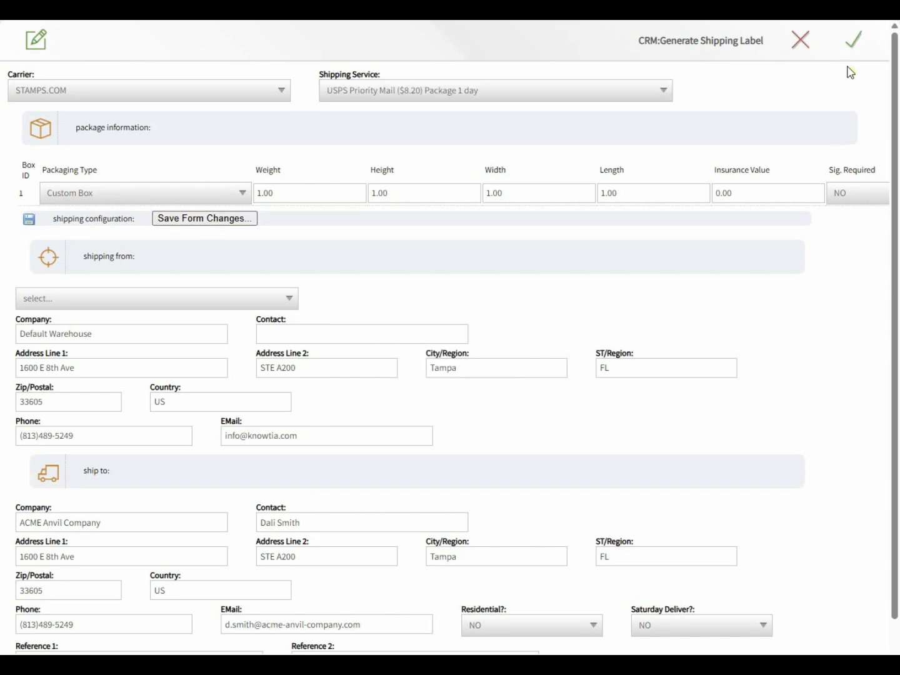
pyautogui.click(857, 43)
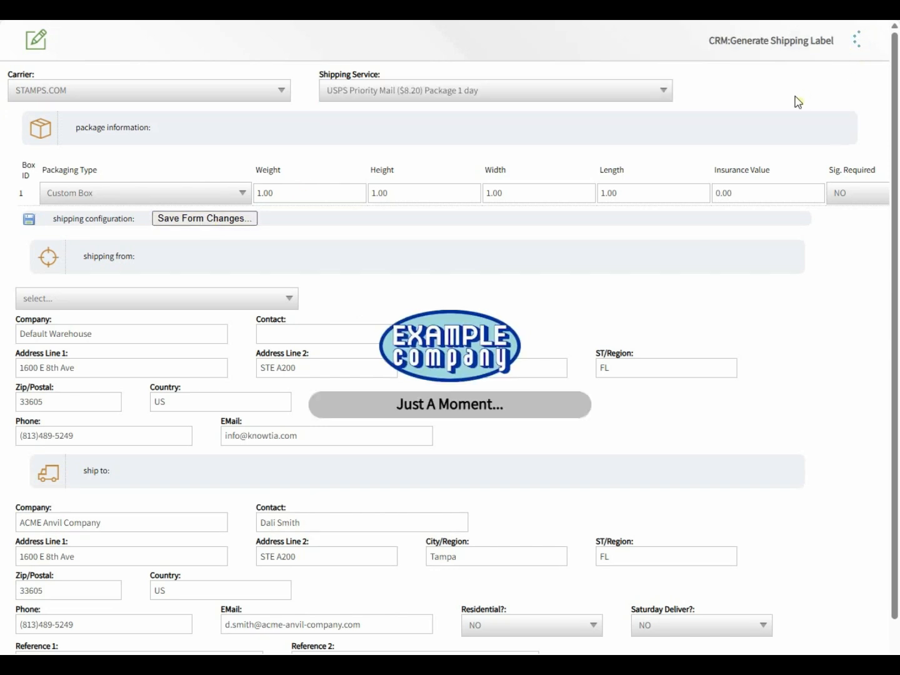
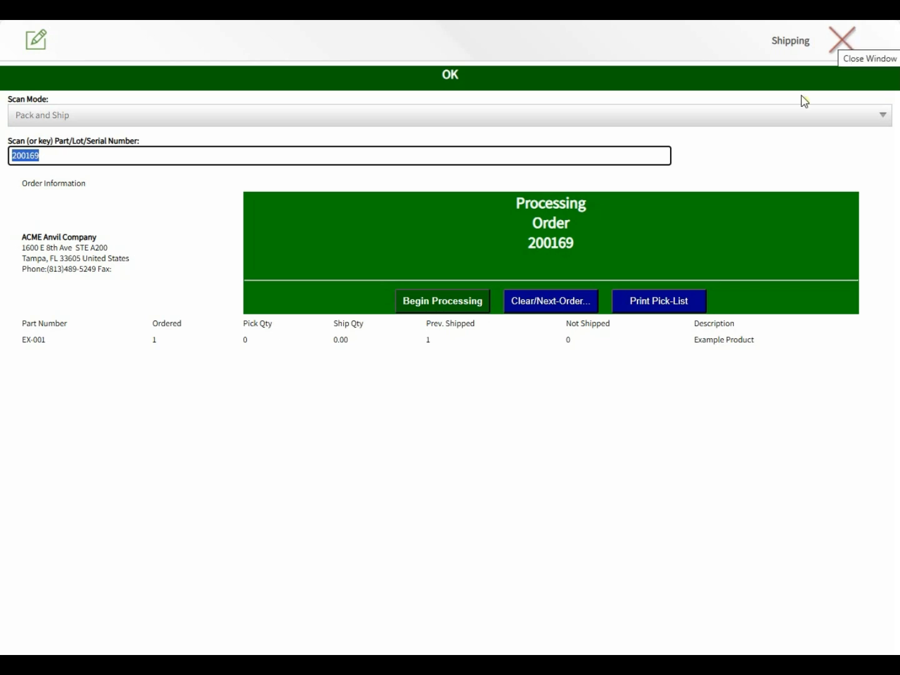
# - Clear order 200169 from the scan screen and close the Shipping Center, confirming the prompt
pyautogui.click(528, 305)
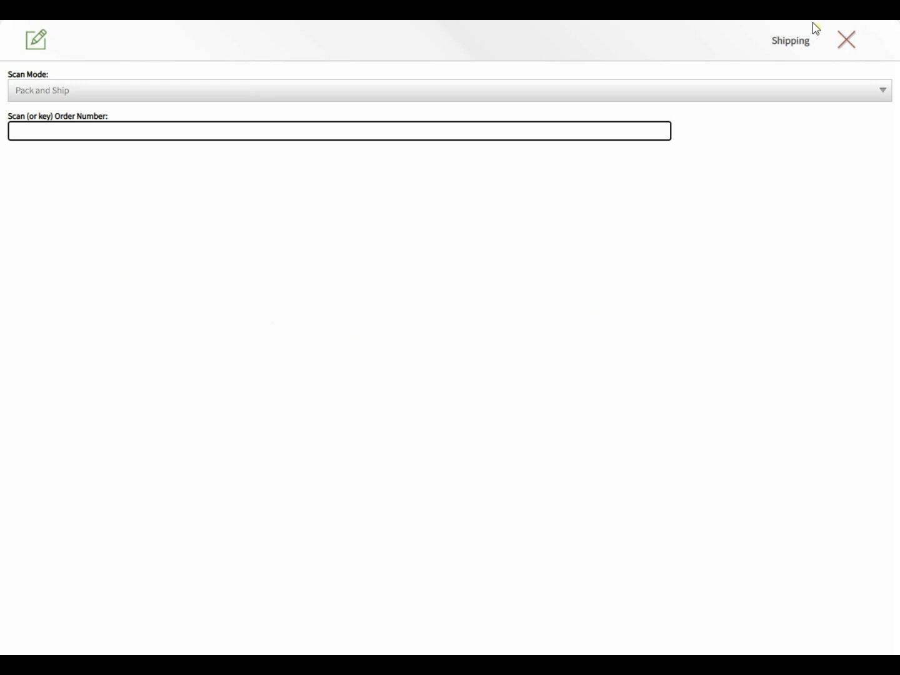
pyautogui.click(847, 45)
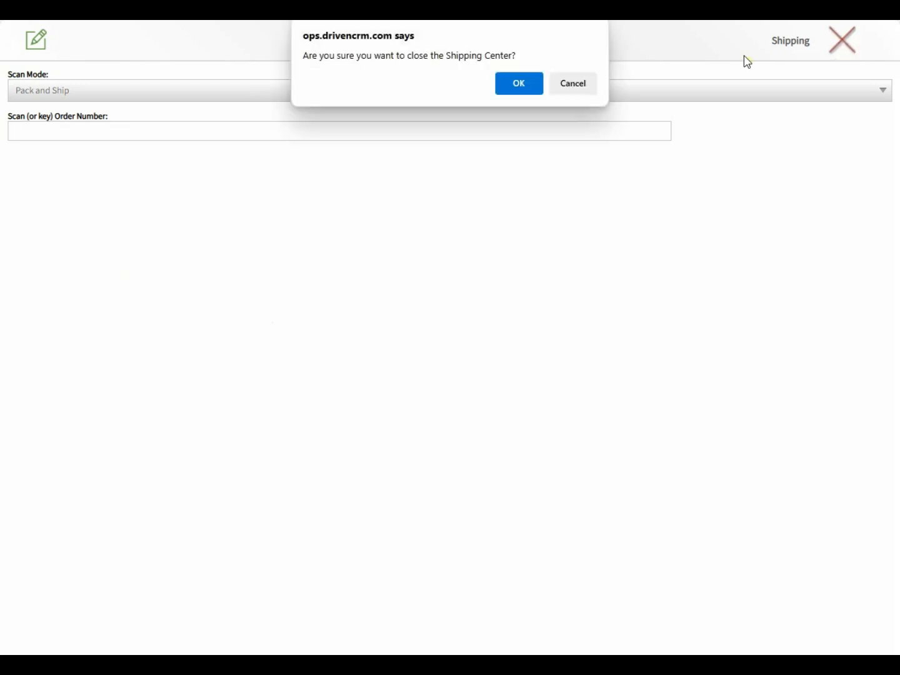
pyautogui.click(518, 82)
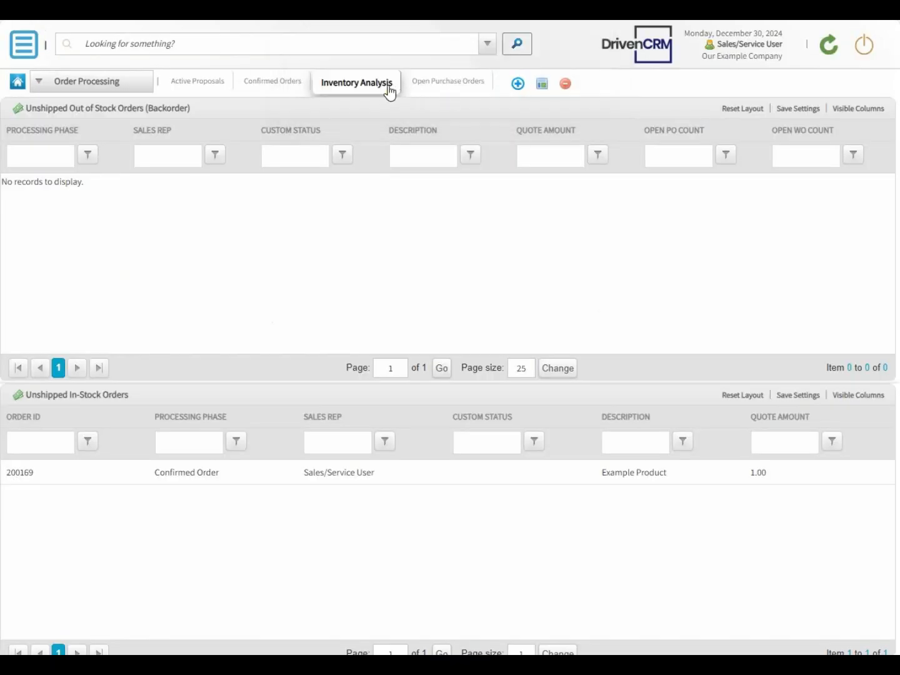
# - Reload Inventory Analysis, then start a new Proposal/SO from Main Menu > New/Create
pyautogui.click(389, 91)
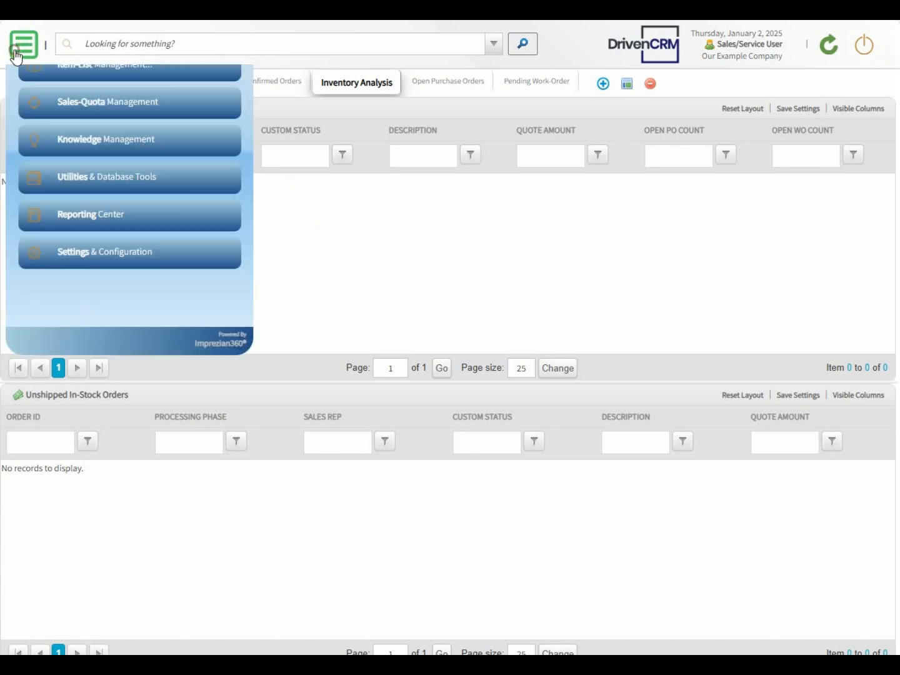
pyautogui.click(17, 53)
pyautogui.click(64, 132)
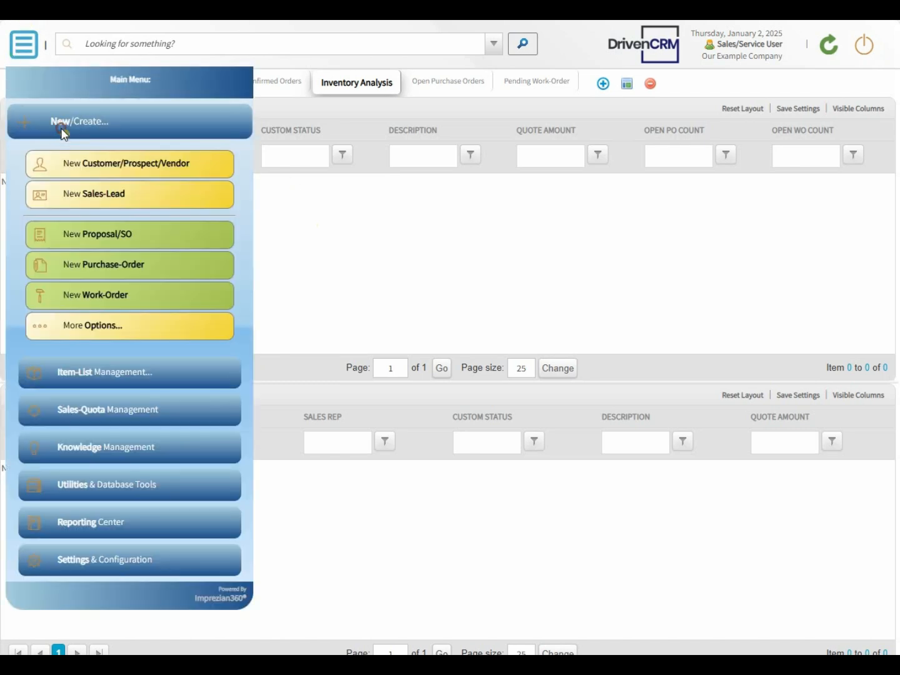
pyautogui.click(87, 240)
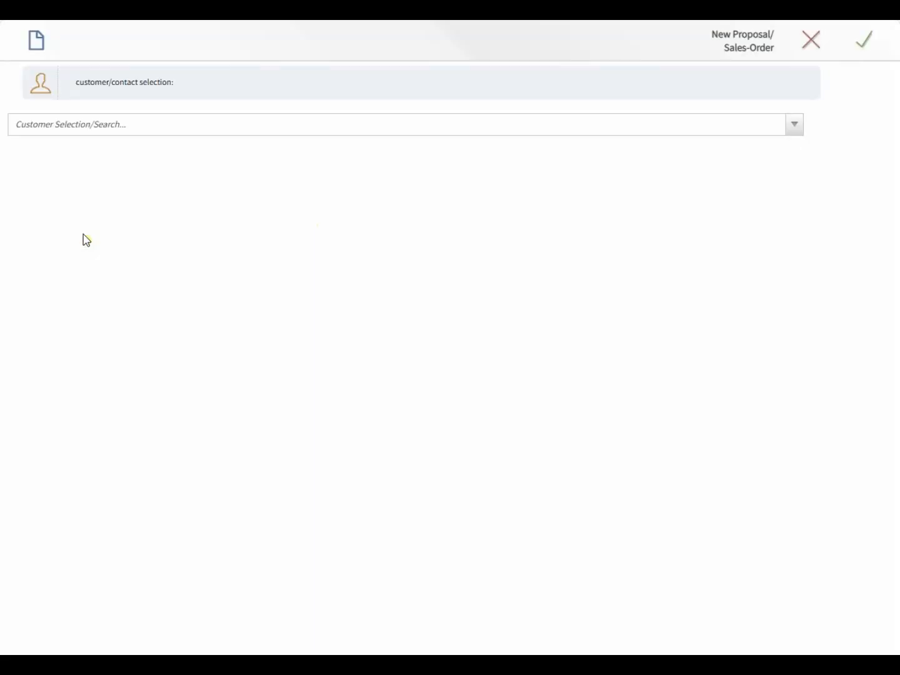
# - Select the customer, set 'Start as a' to Final Invoice, and save the new order
pyautogui.click(92, 124)
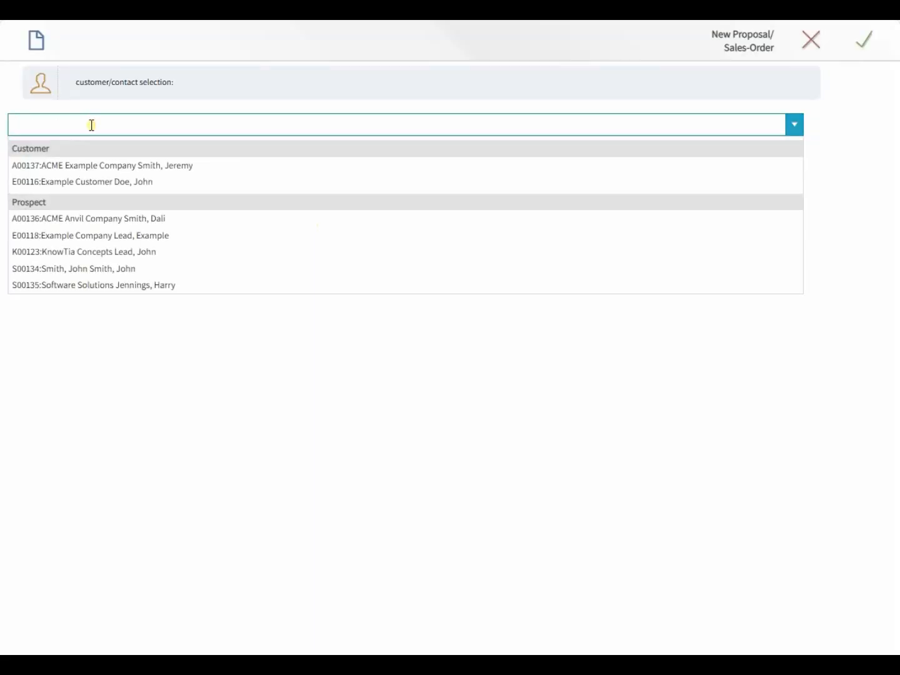
pyautogui.click(105, 269)
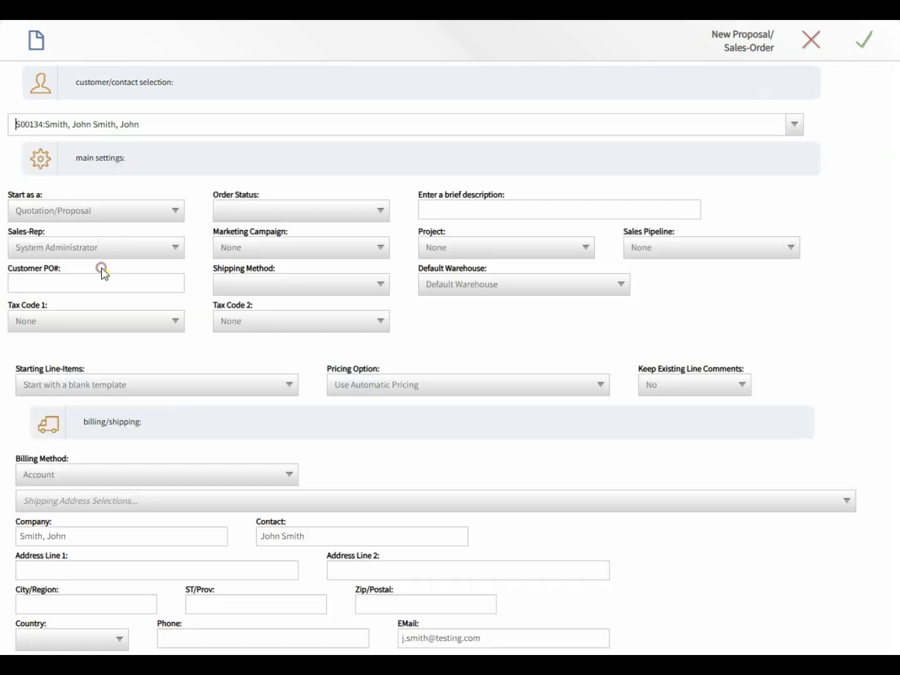
pyautogui.click(121, 211)
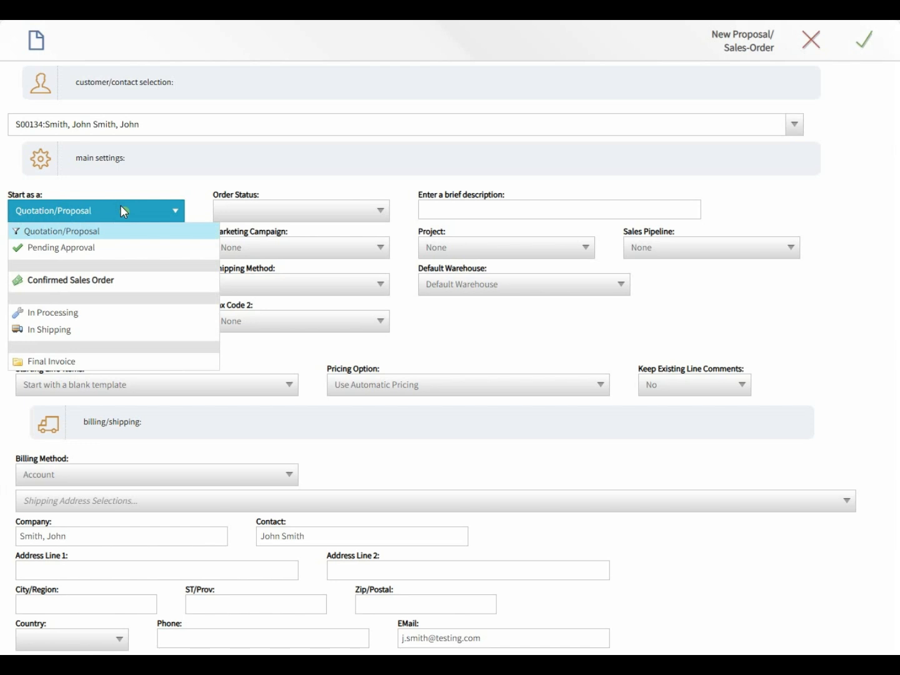
pyautogui.click(51, 361)
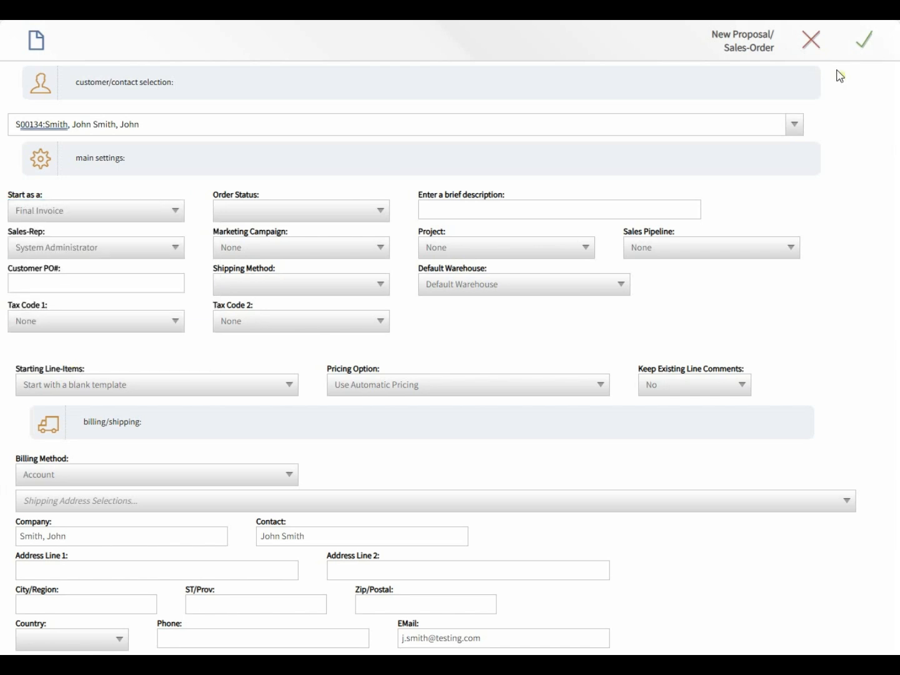
pyautogui.click(874, 45)
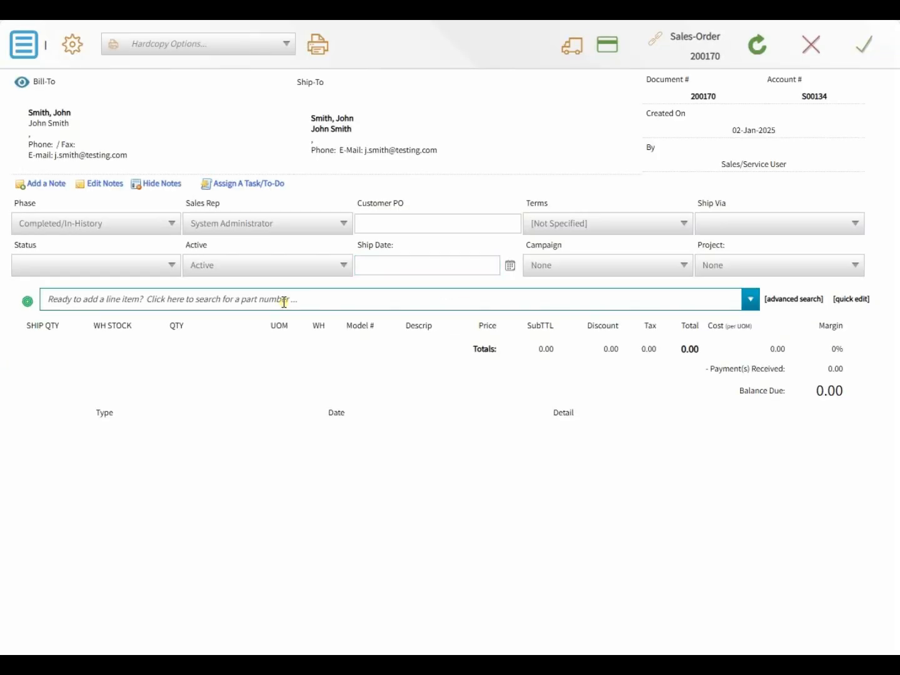
pyautogui.click(284, 303)
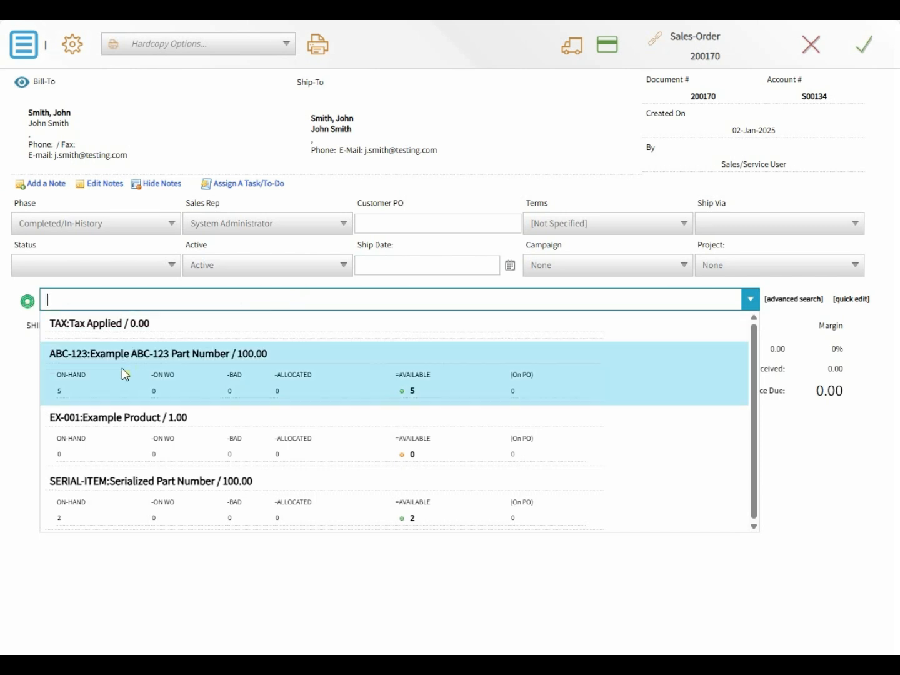
# - Add part ABC-123 at 100.00, record a 100.00 Cash payment, and save the order
pyautogui.click(122, 370)
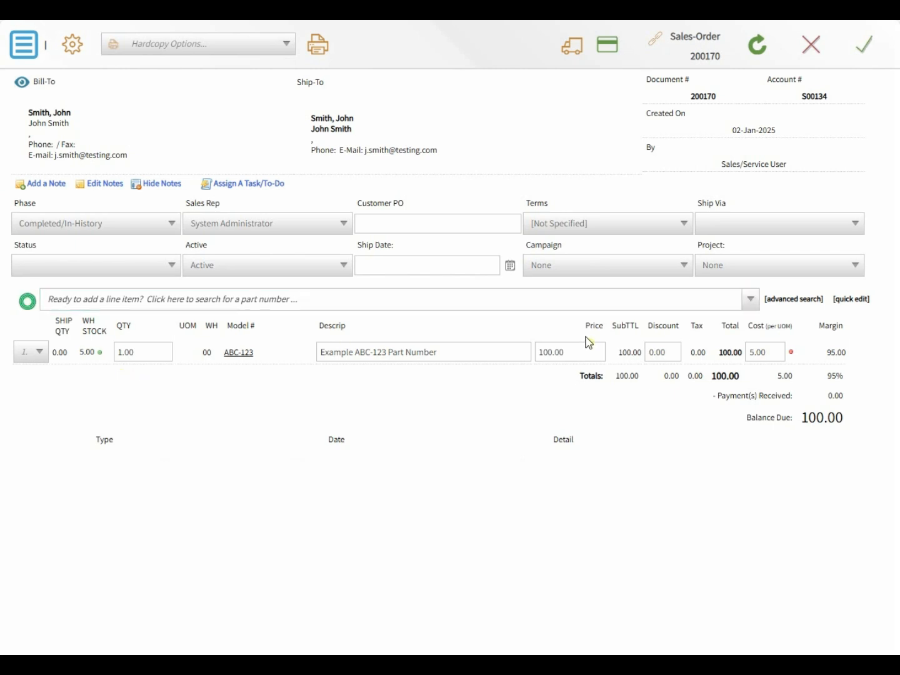
pyautogui.click(611, 49)
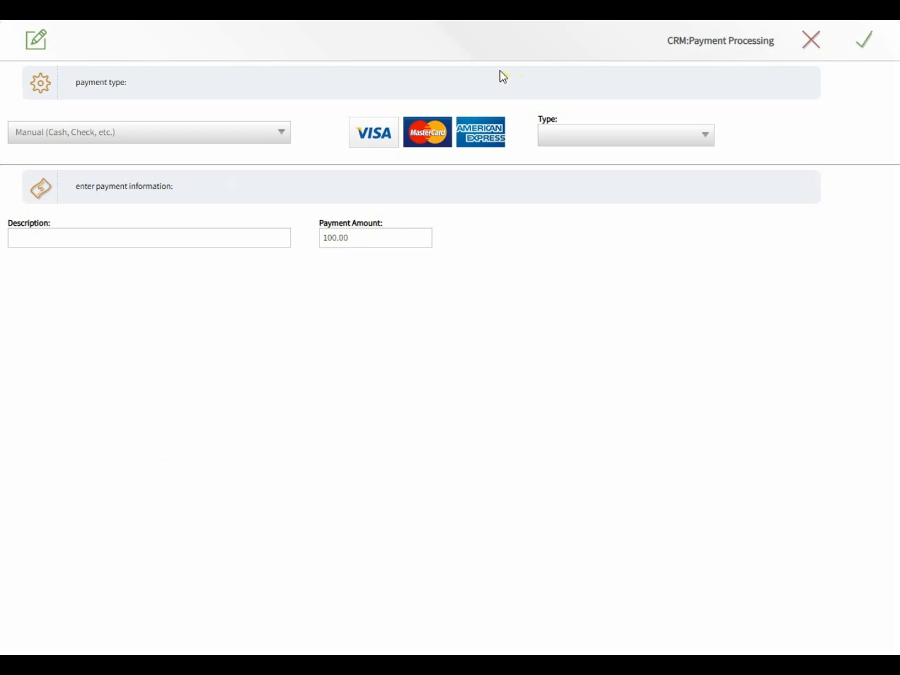
pyautogui.click(560, 138)
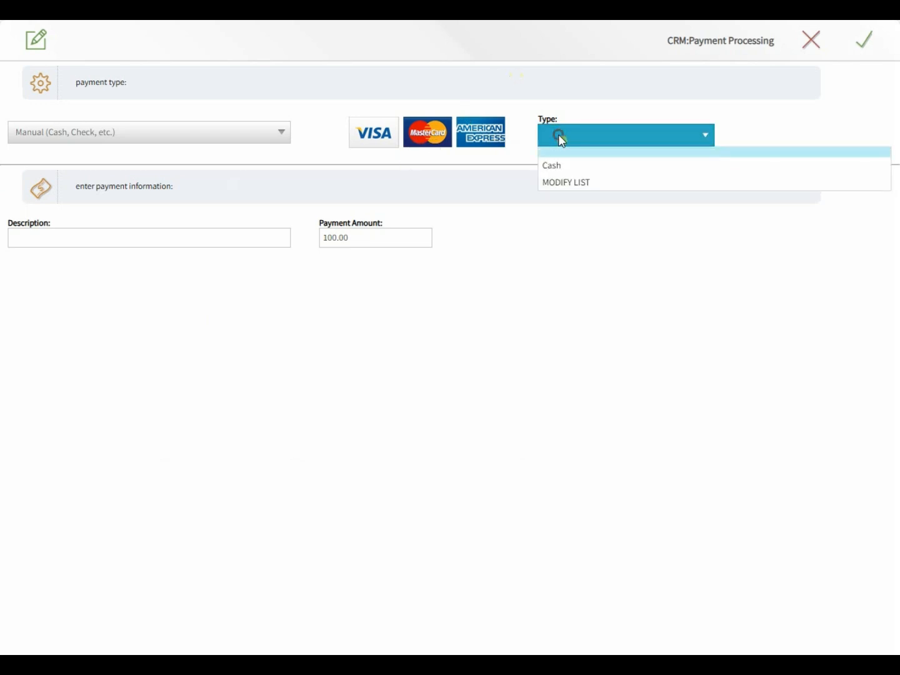
pyautogui.click(561, 169)
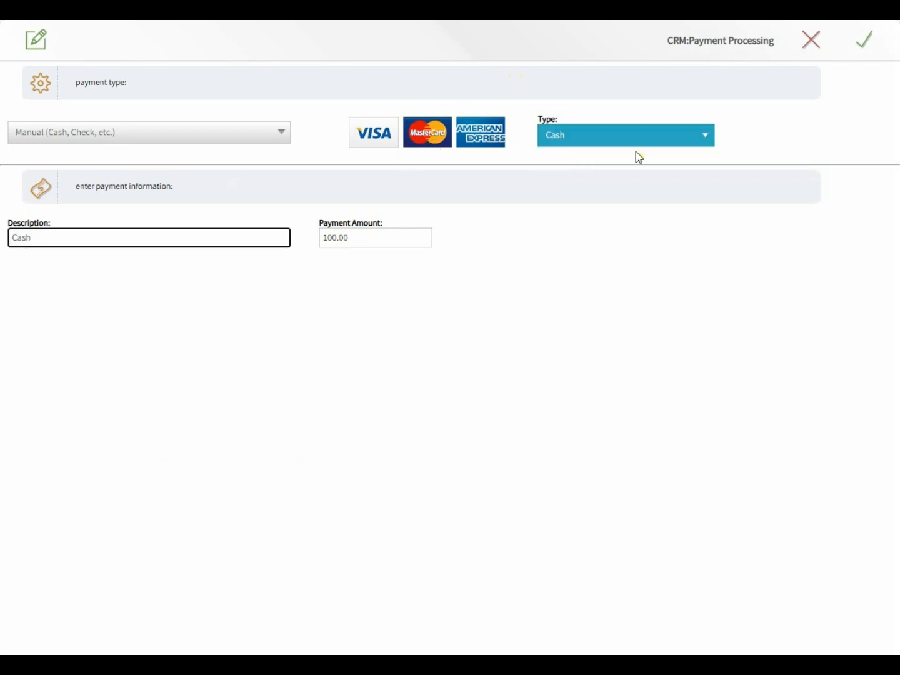
pyautogui.click(872, 56)
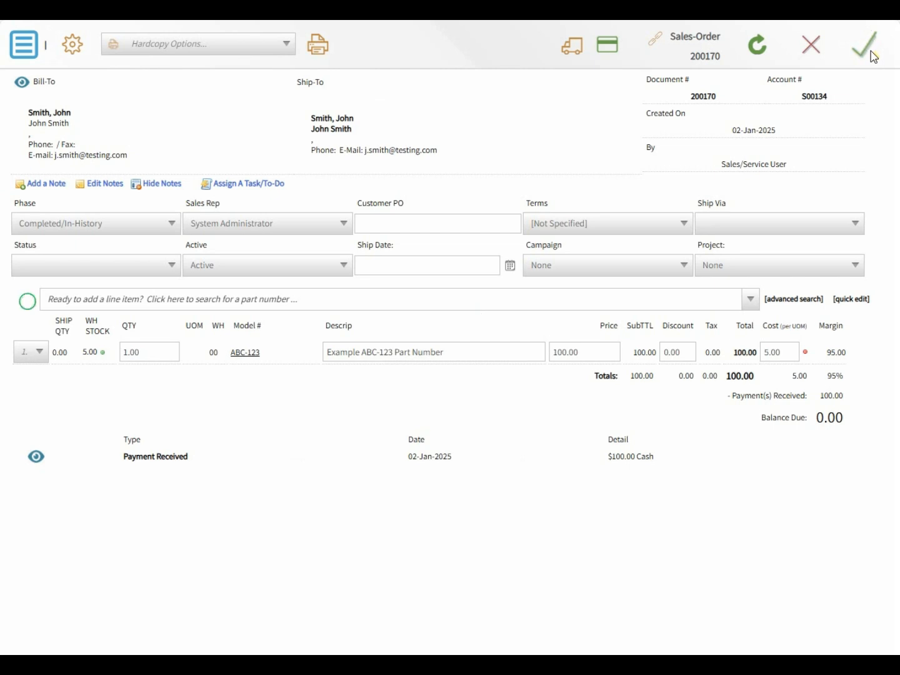
pyautogui.click(869, 49)
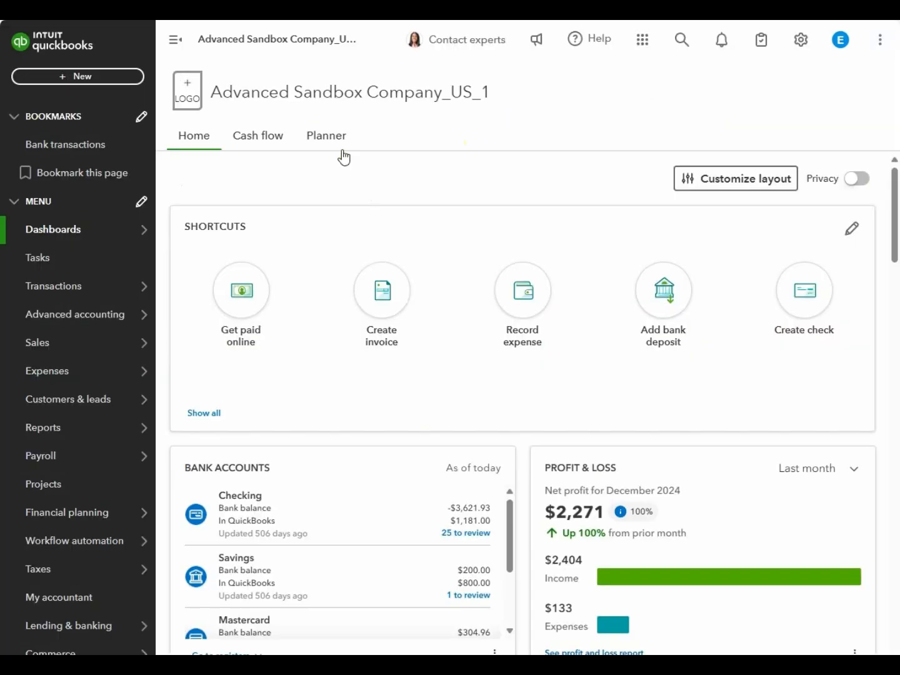
# - In QuickBooks Online, go to Sales > Customers and open the customer's paid invoice 200170
pyautogui.moveTo(54, 347)
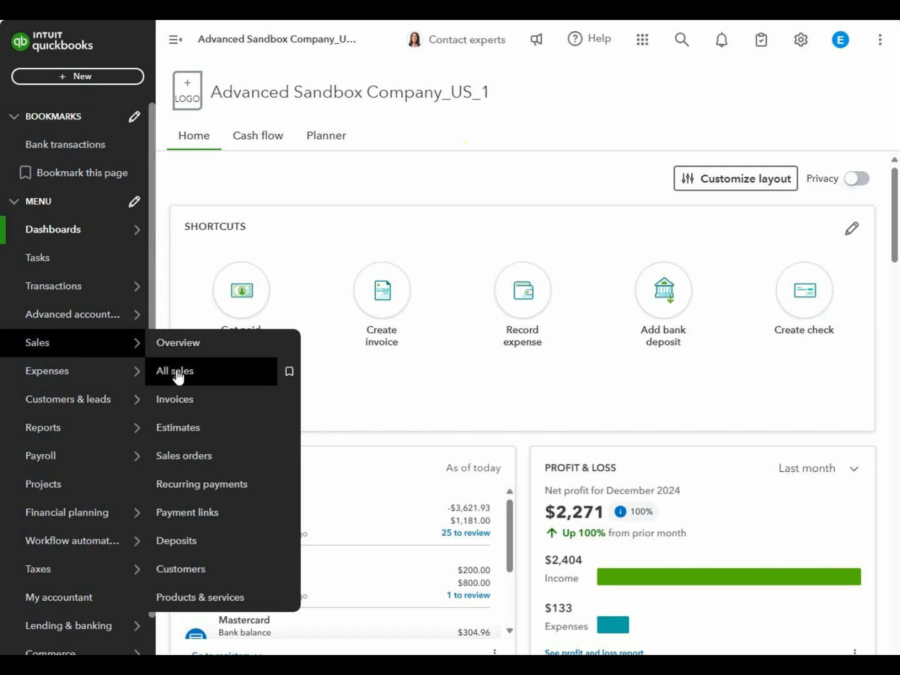
pyautogui.click(186, 570)
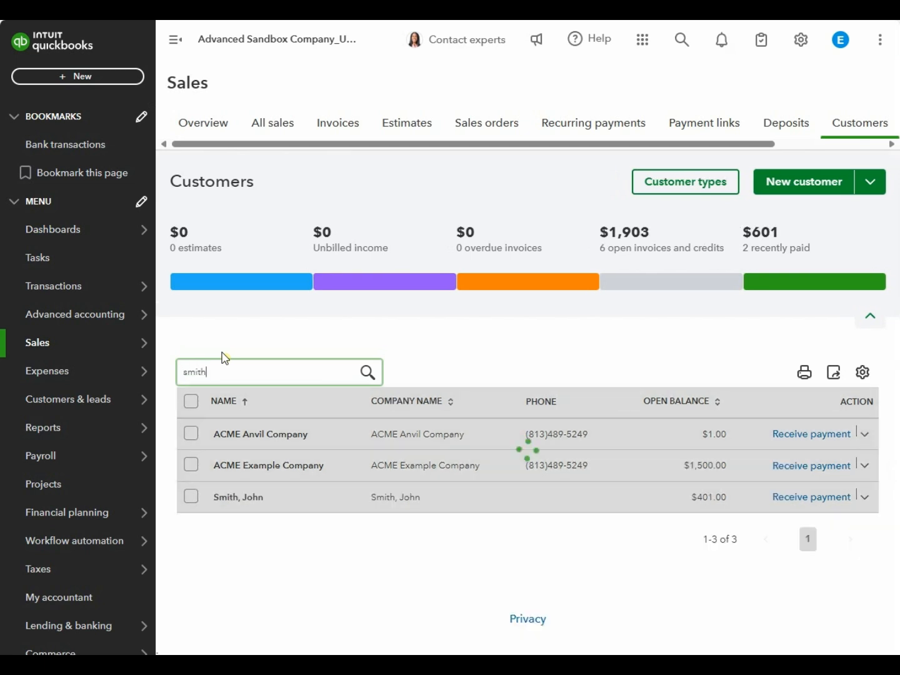
pyautogui.click(244, 496)
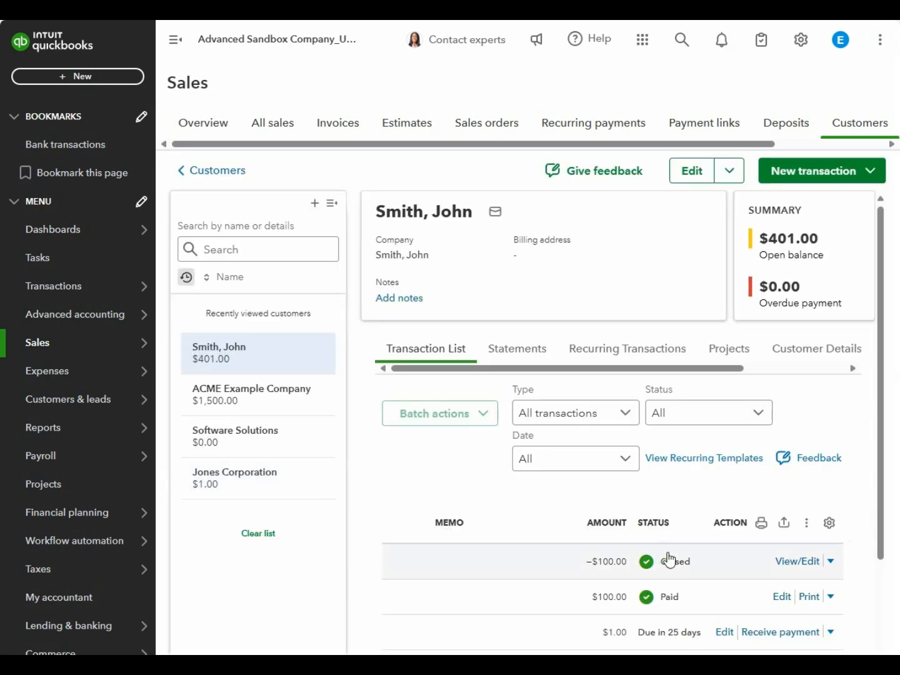
pyautogui.click(780, 595)
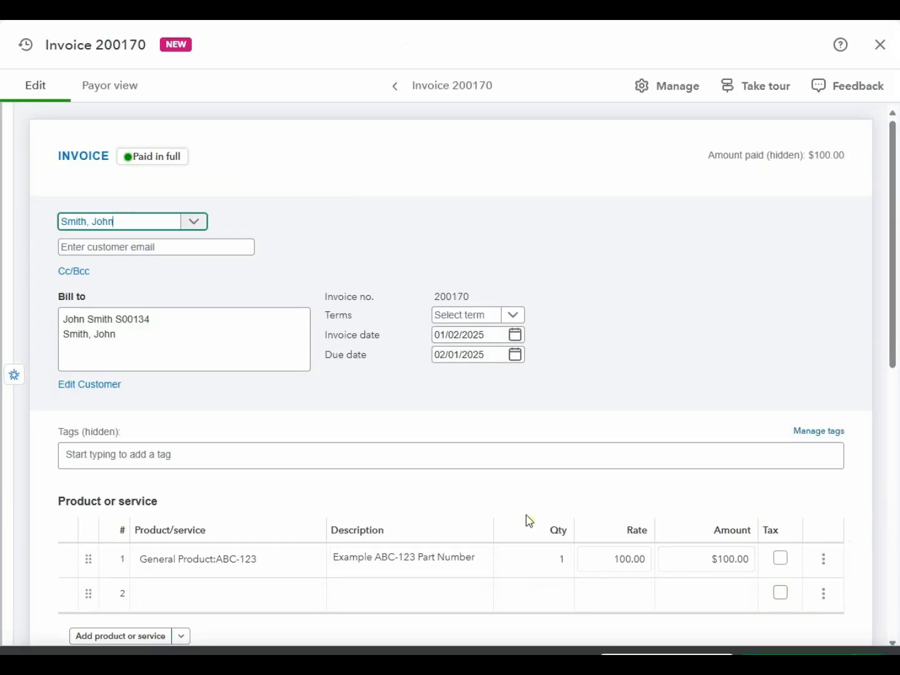
# - Verify invoice 200170's $100.00 payment dated 01/02/2025 leaves $0.00 due, then save it
pyautogui.scroll(-3, 532, 498)
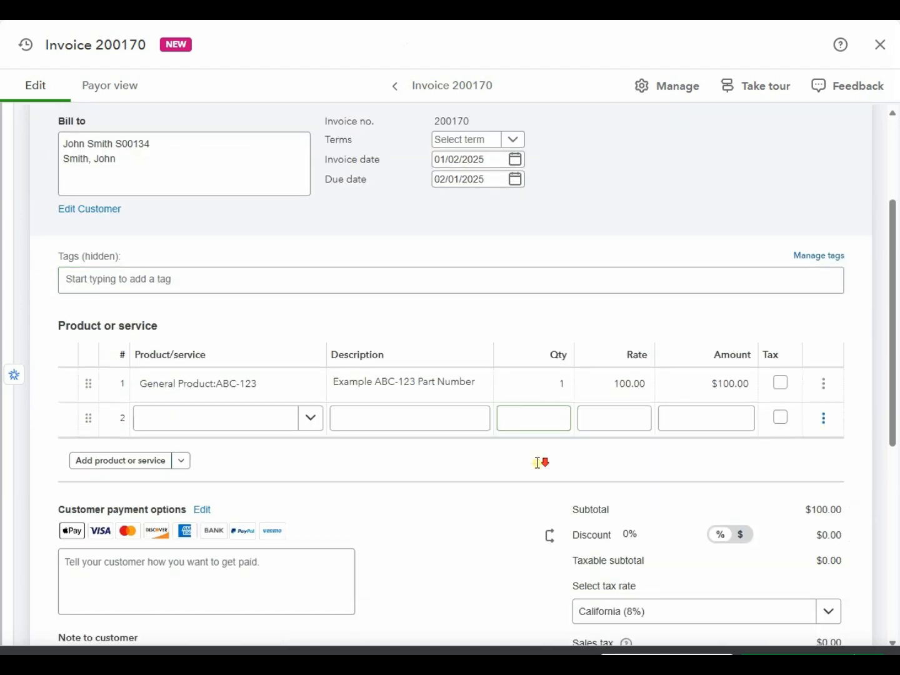
pyautogui.scroll(-2, 535, 556)
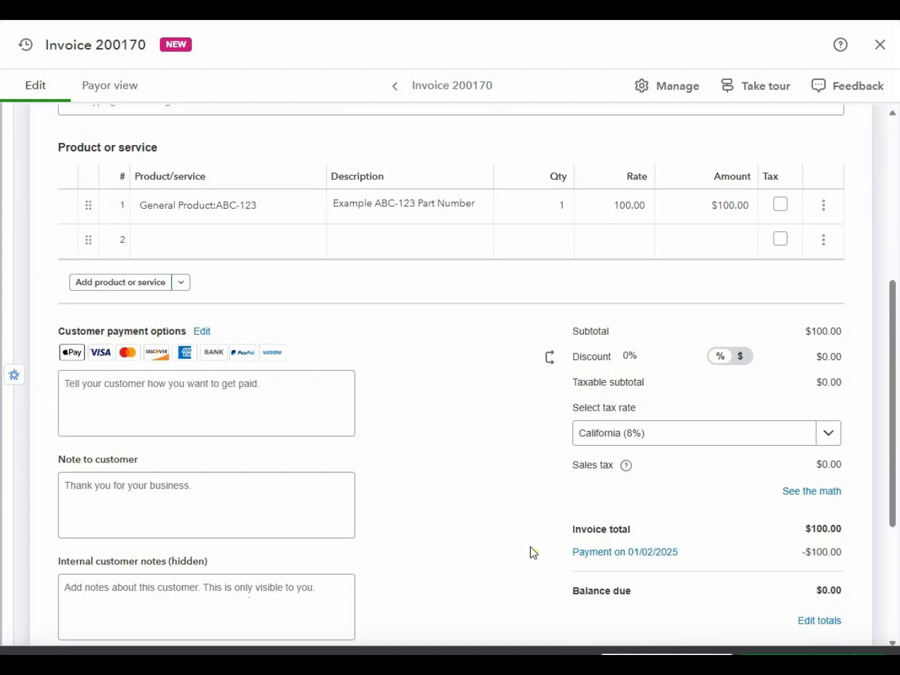
pyautogui.moveTo(555, 554); pyautogui.dragTo(749, 553)
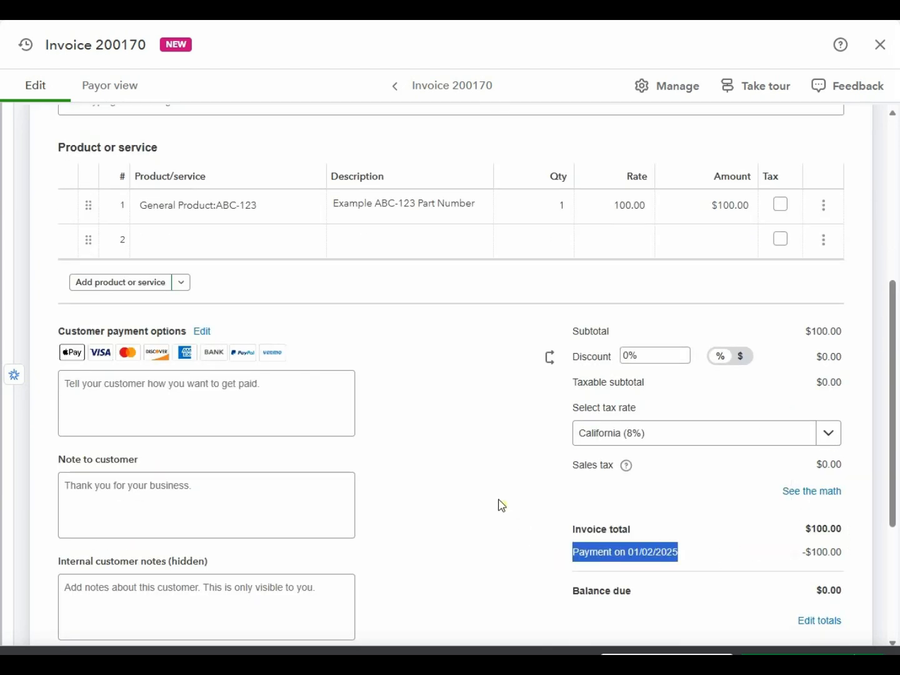
pyautogui.scroll(5, 479, 480)
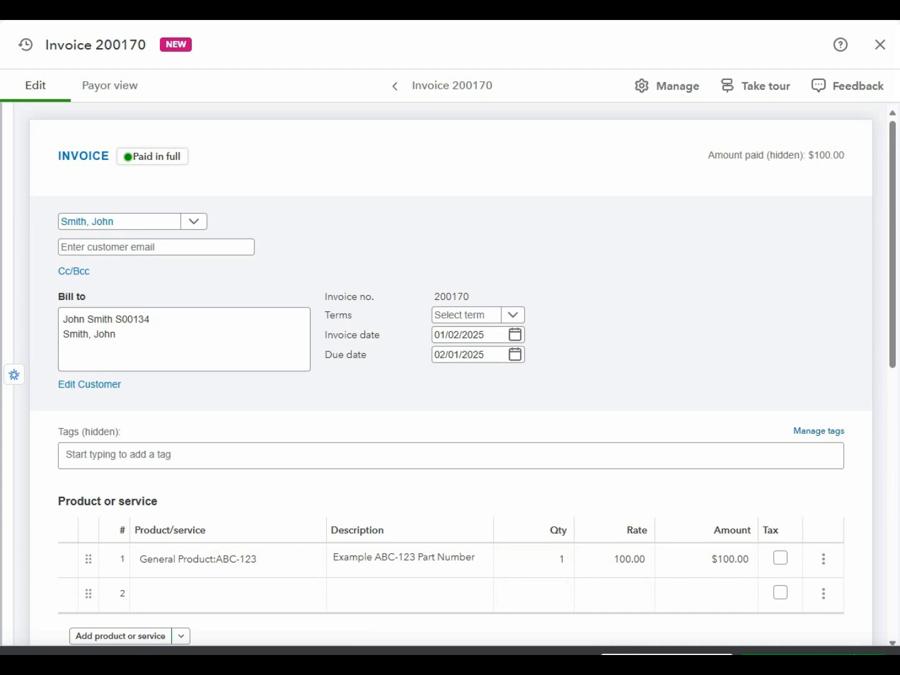
pyautogui.click(718, 663)
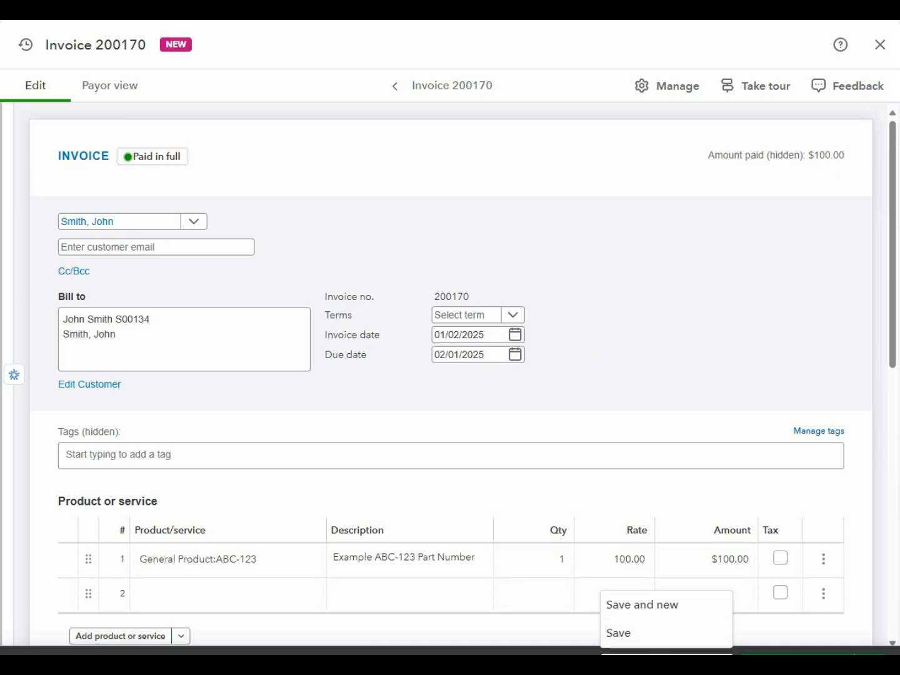
pyautogui.click(656, 662)
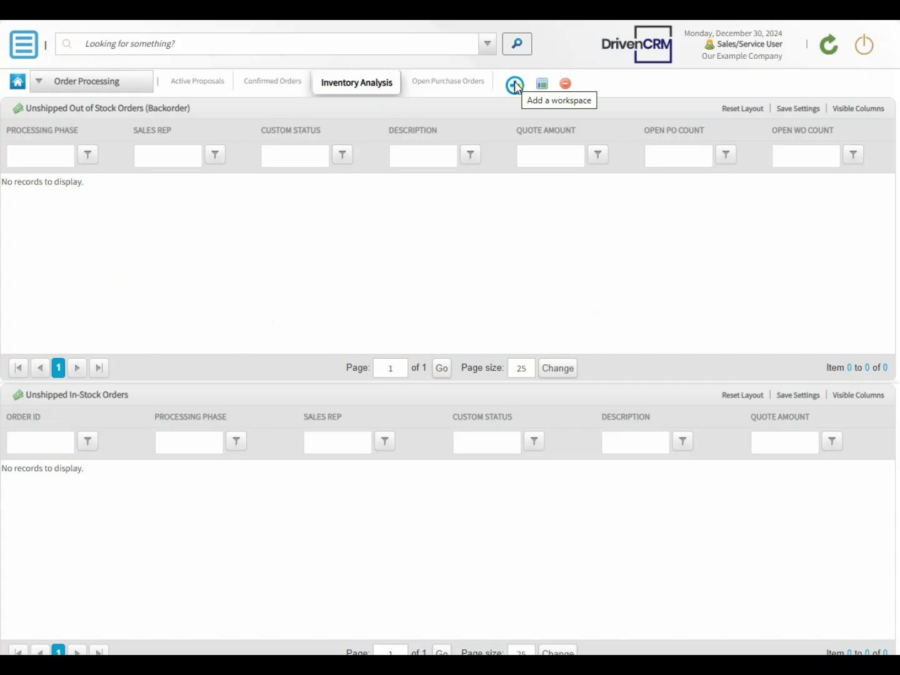
# - Add an Order Processing workspace named 'Pending Work-Order' with layout 1 and save it
pyautogui.click(514, 85)
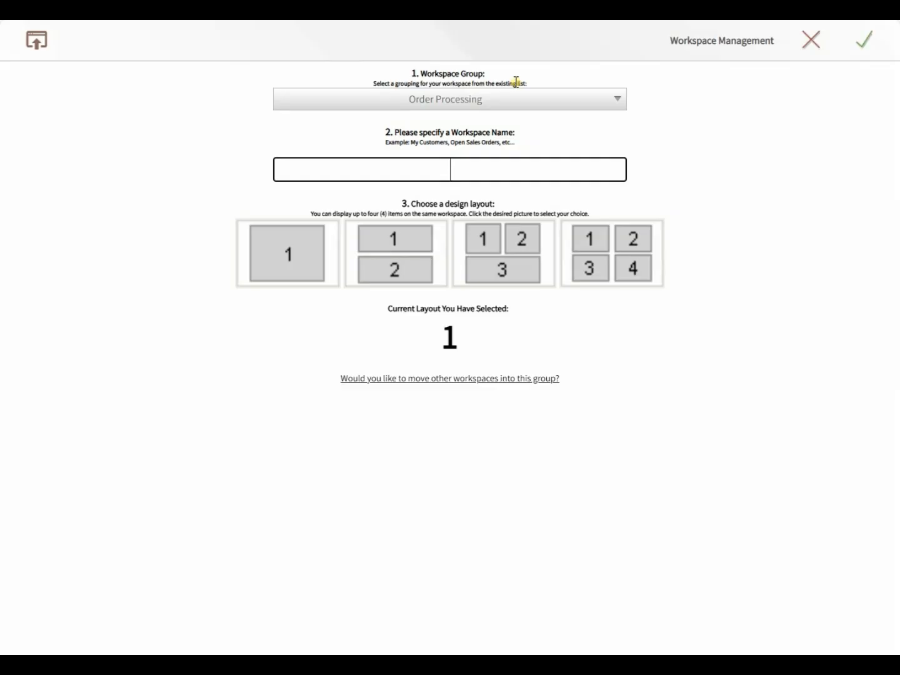
pyautogui.write('Pending Work')
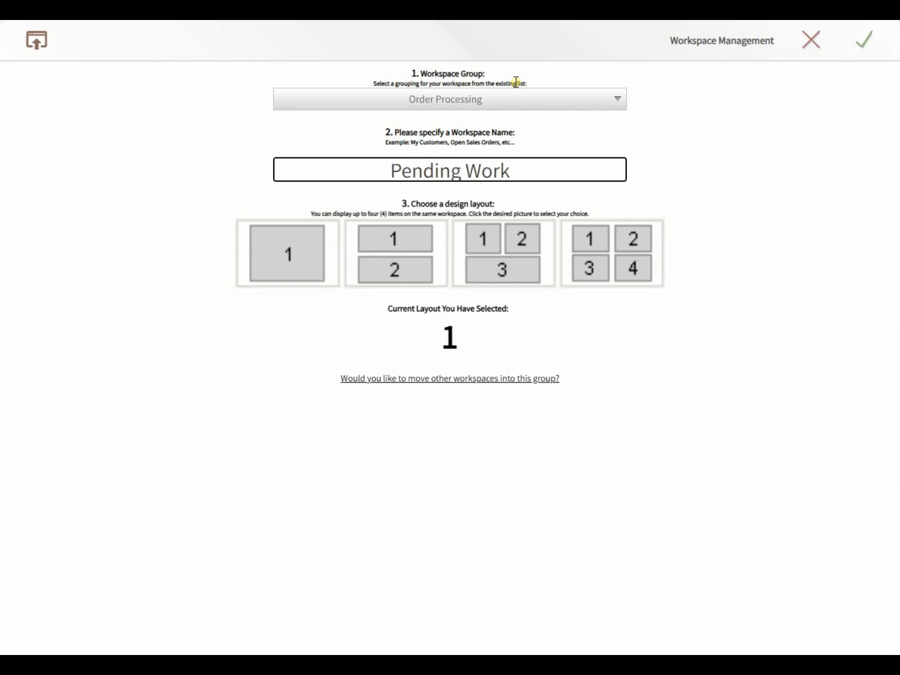
pyautogui.write('-Order')
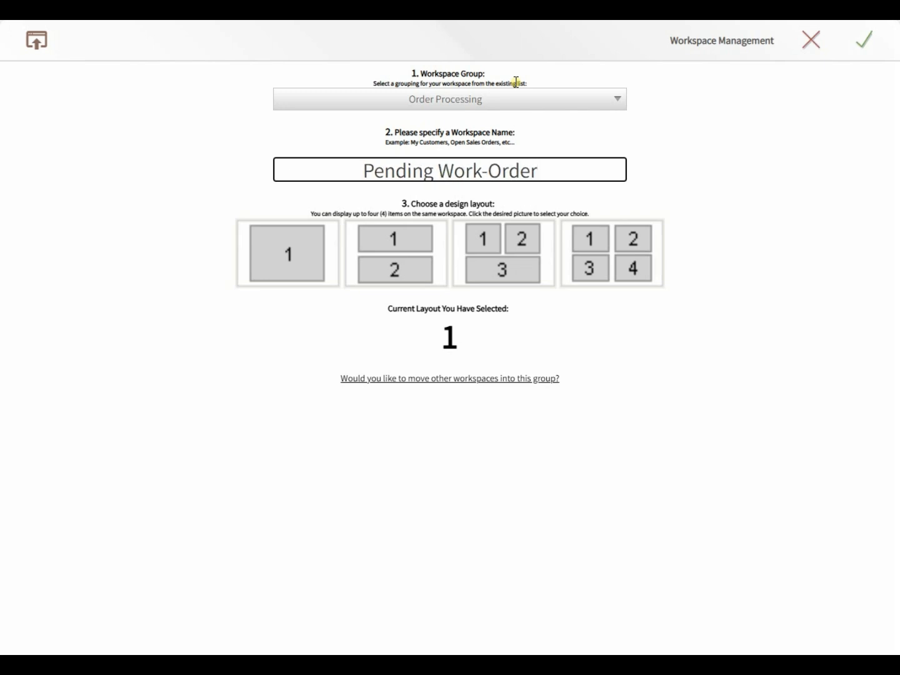
pyautogui.click(867, 40)
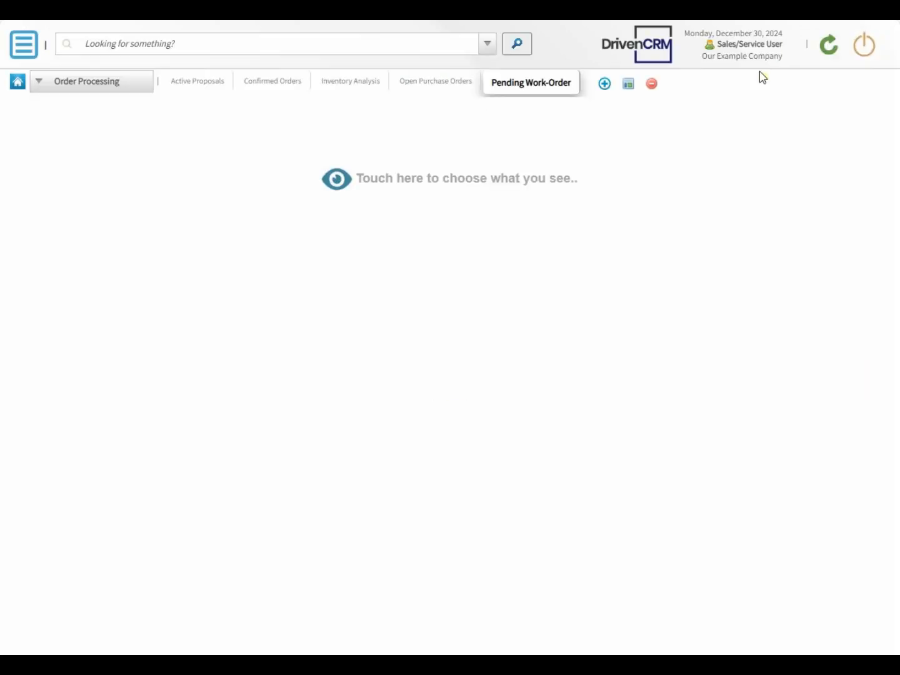
pyautogui.click(335, 179)
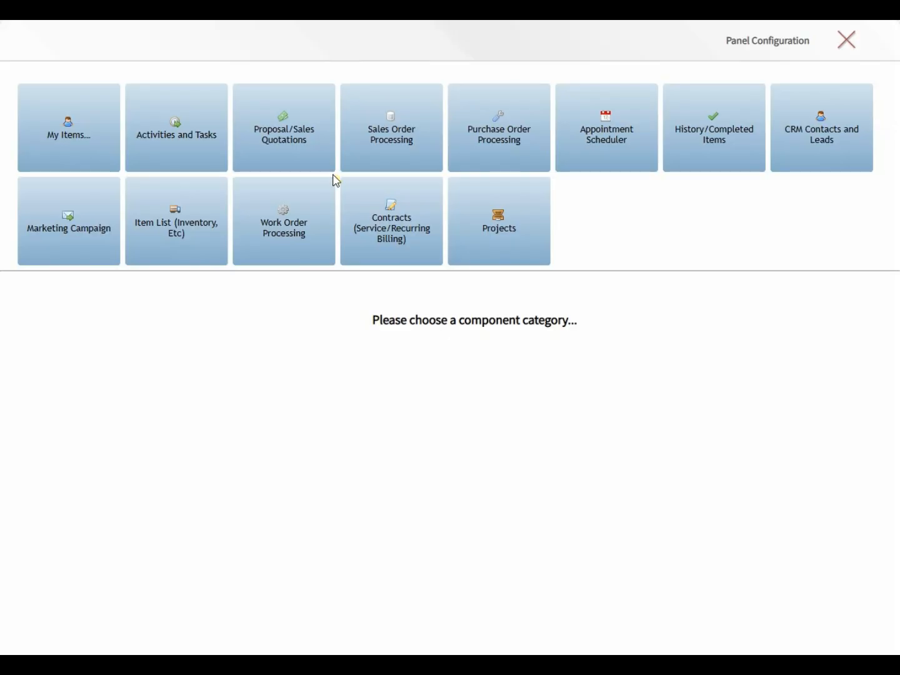
# - Show Sales Order Processing > Active Sales-Orders in the panel and add the Open Wo Count column
pyautogui.click(370, 133)
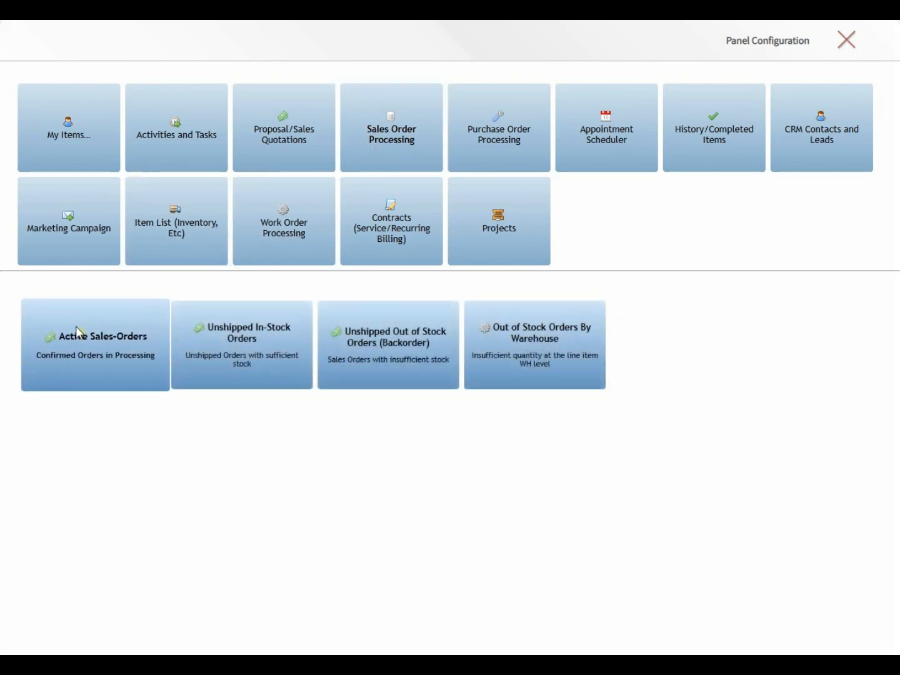
pyautogui.click(76, 330)
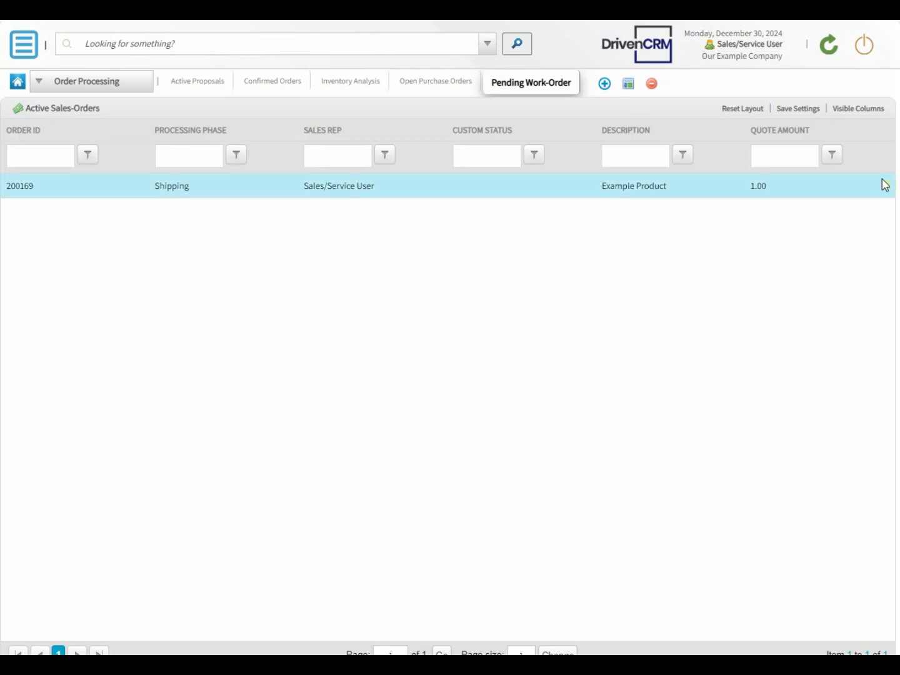
pyautogui.click(858, 110)
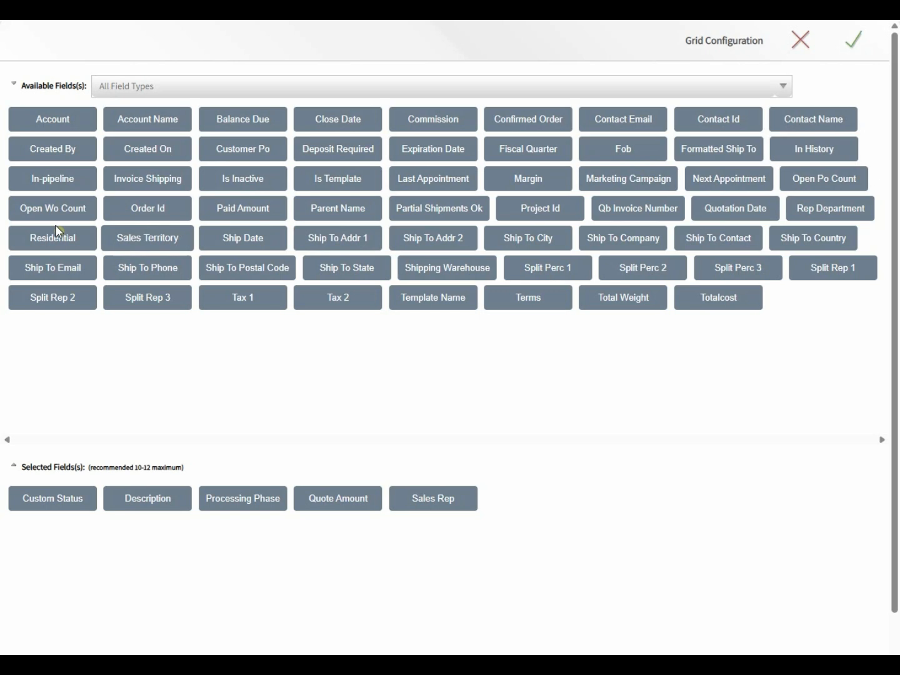
pyautogui.click(37, 212)
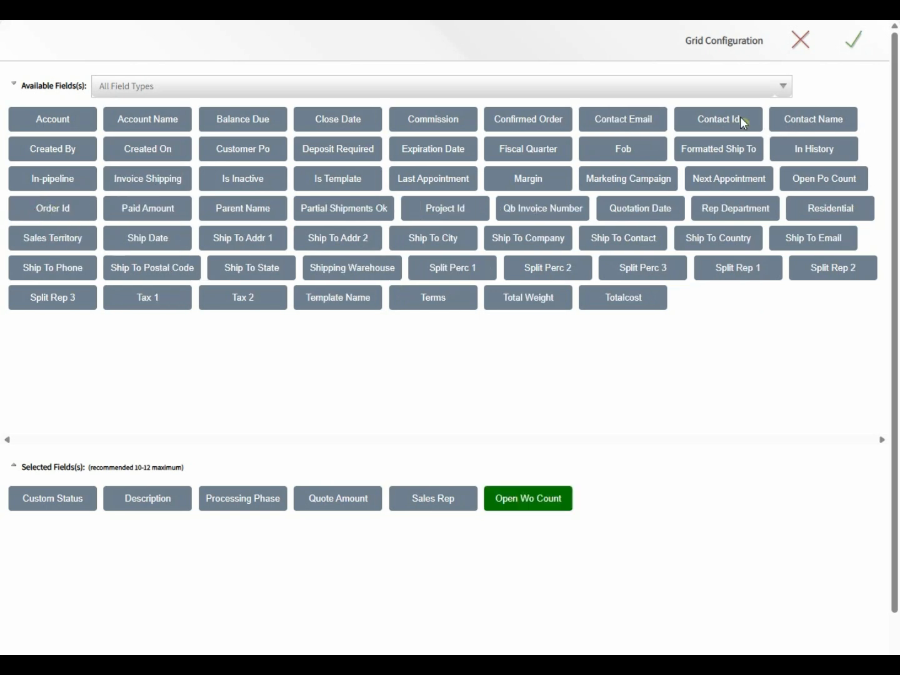
pyautogui.click(852, 47)
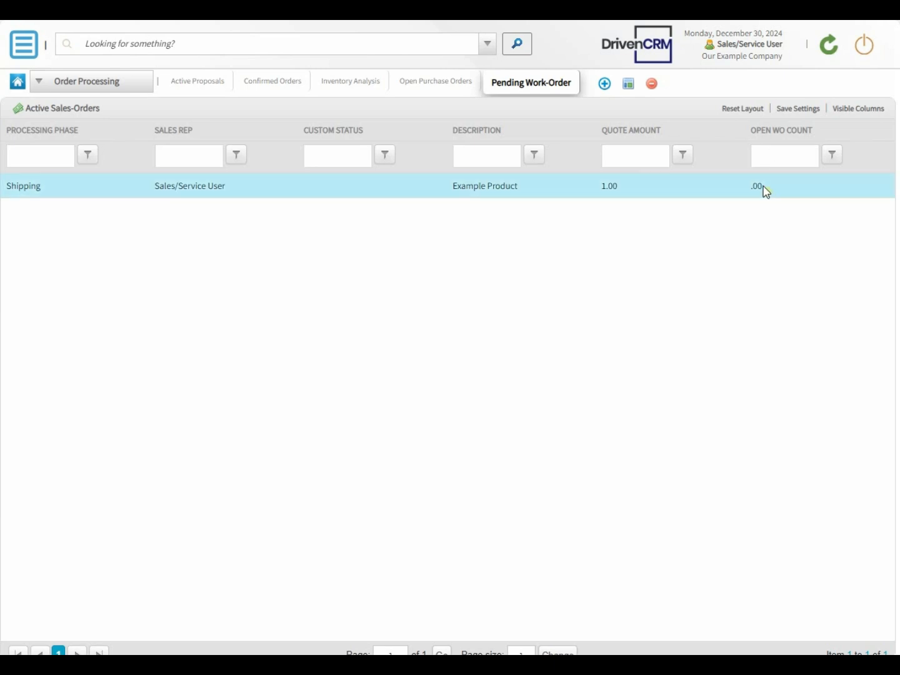
# - Generate a work order from SO 200169 for EX-001, assigned to the Sales/Service User
pyautogui.doubleClick(507, 189)
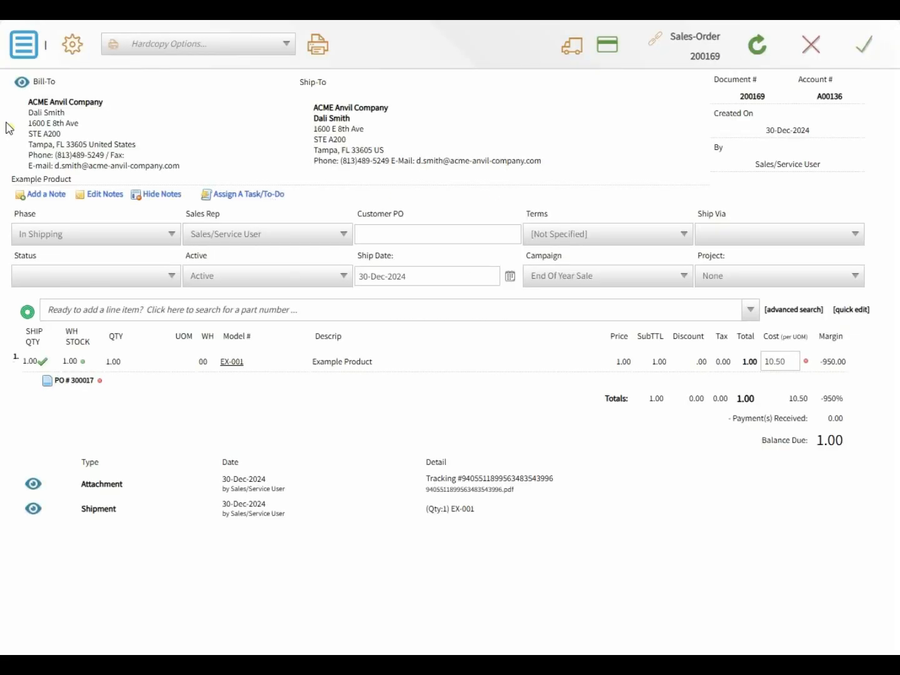
pyautogui.click(23, 45)
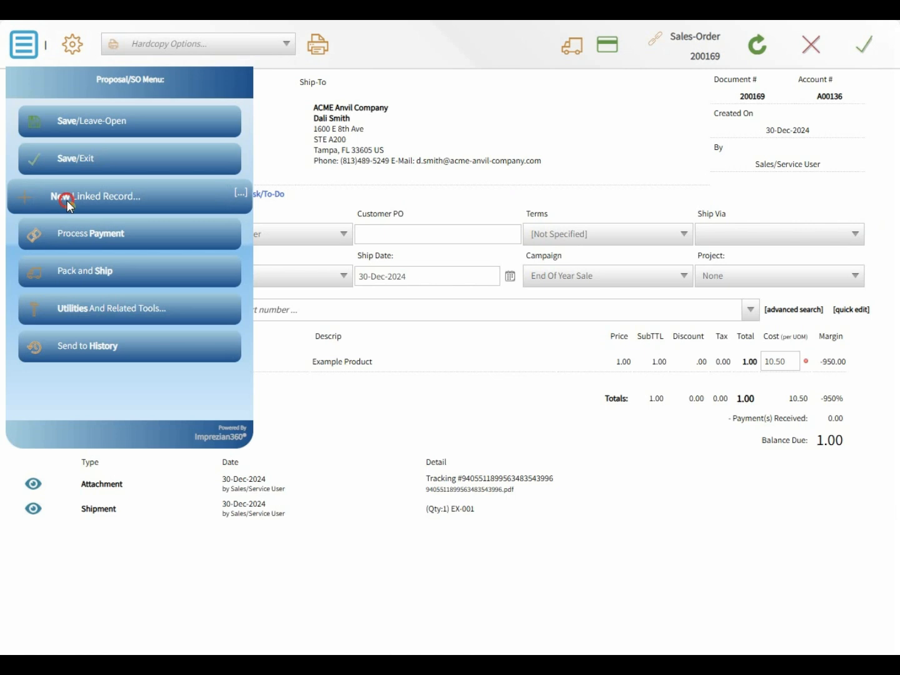
pyautogui.click(66, 195)
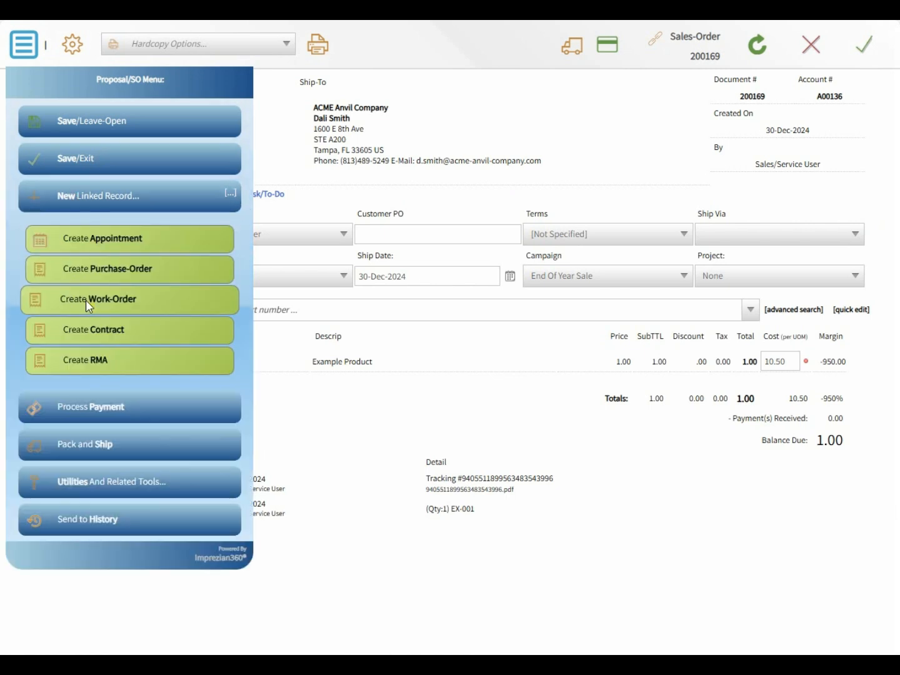
pyautogui.click(165, 303)
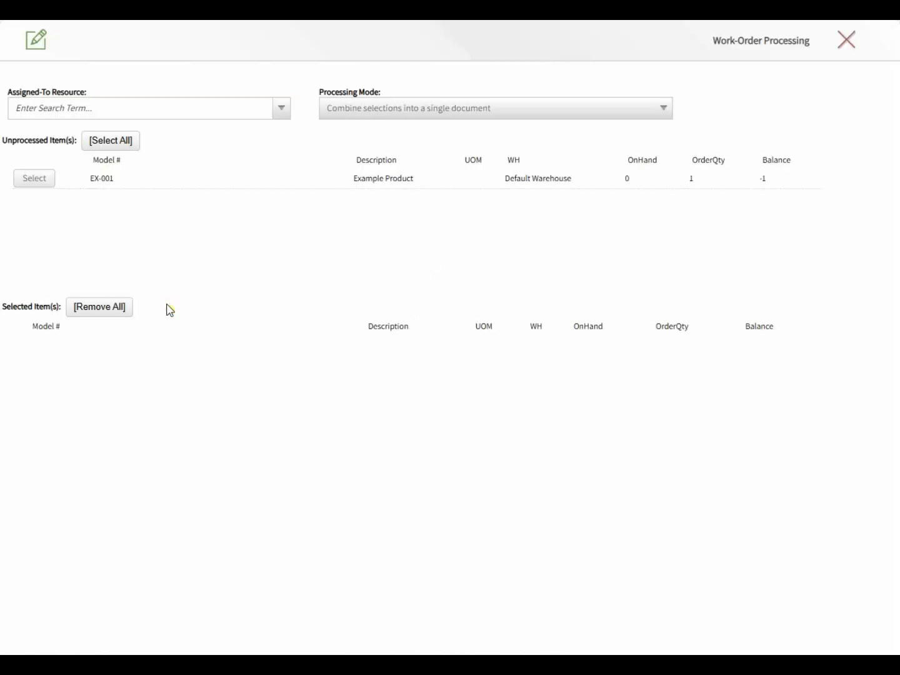
pyautogui.click(113, 111)
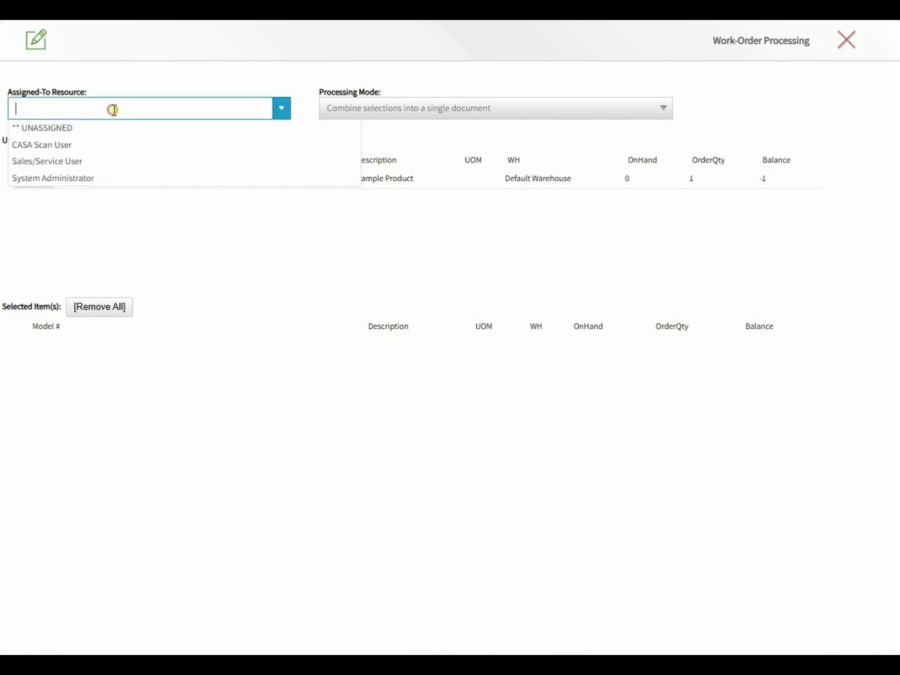
pyautogui.click(108, 164)
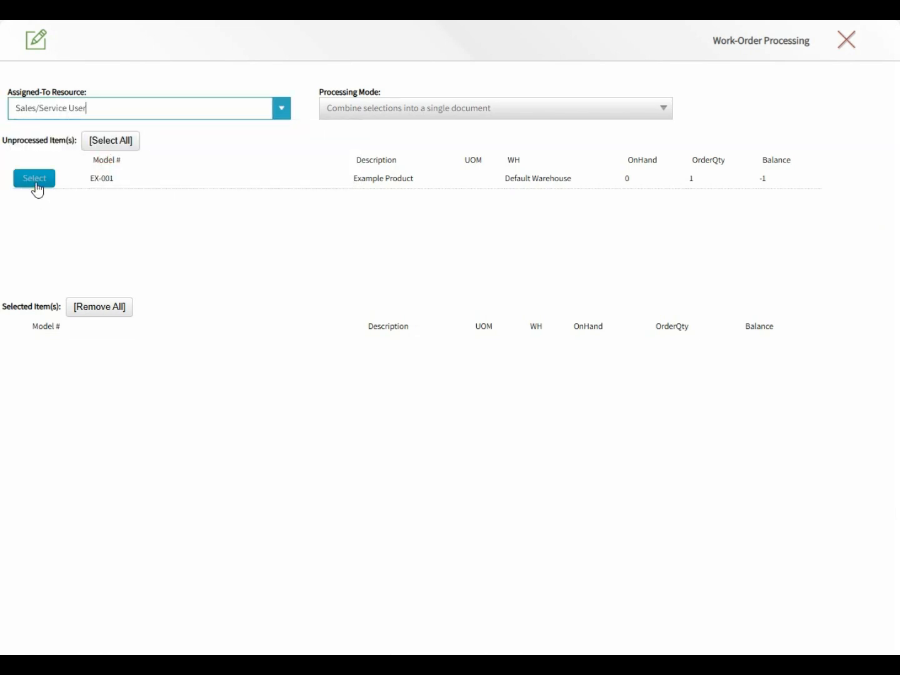
pyautogui.click(35, 180)
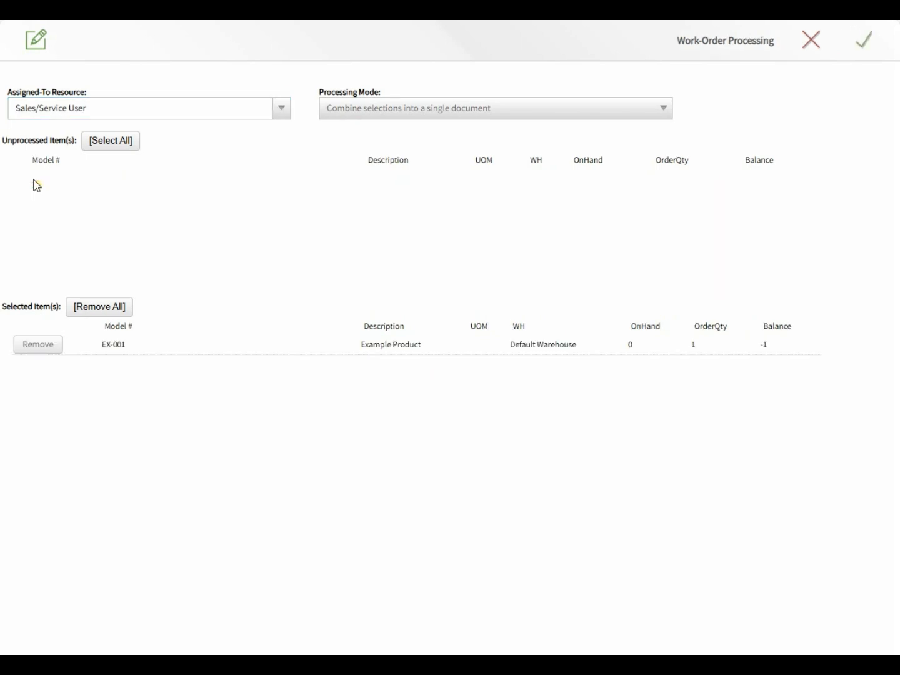
pyautogui.click(865, 42)
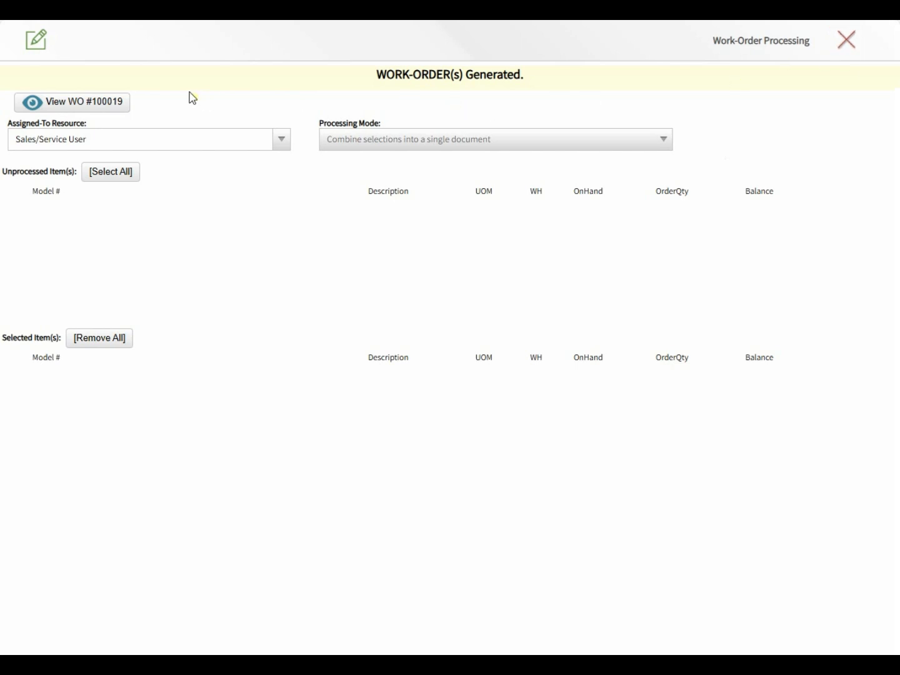
# - View the new work order 100019, then close its preview
pyautogui.click(82, 99)
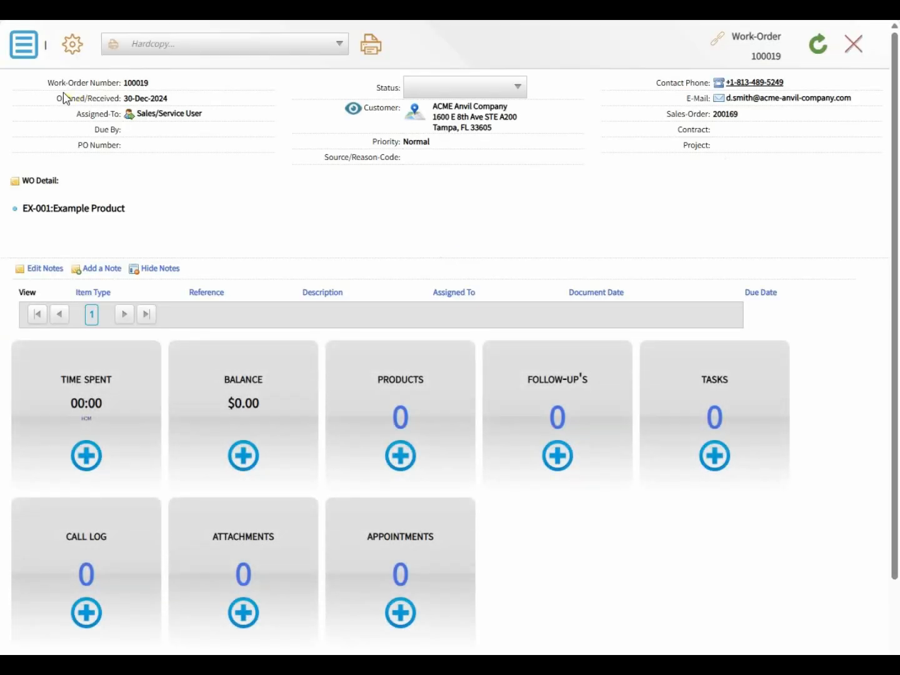
pyautogui.click(29, 47)
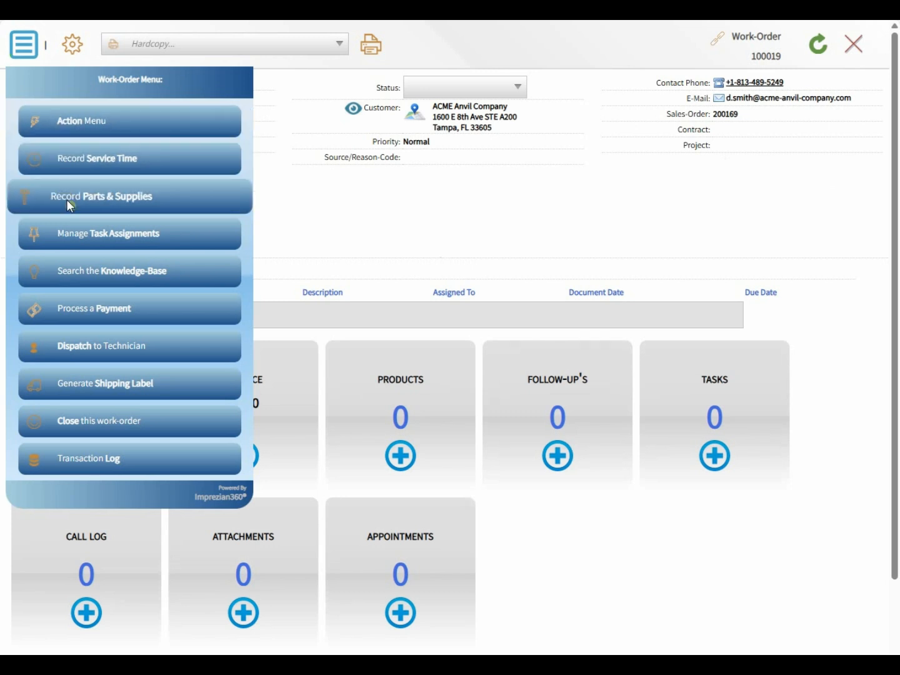
pyautogui.click(355, 217)
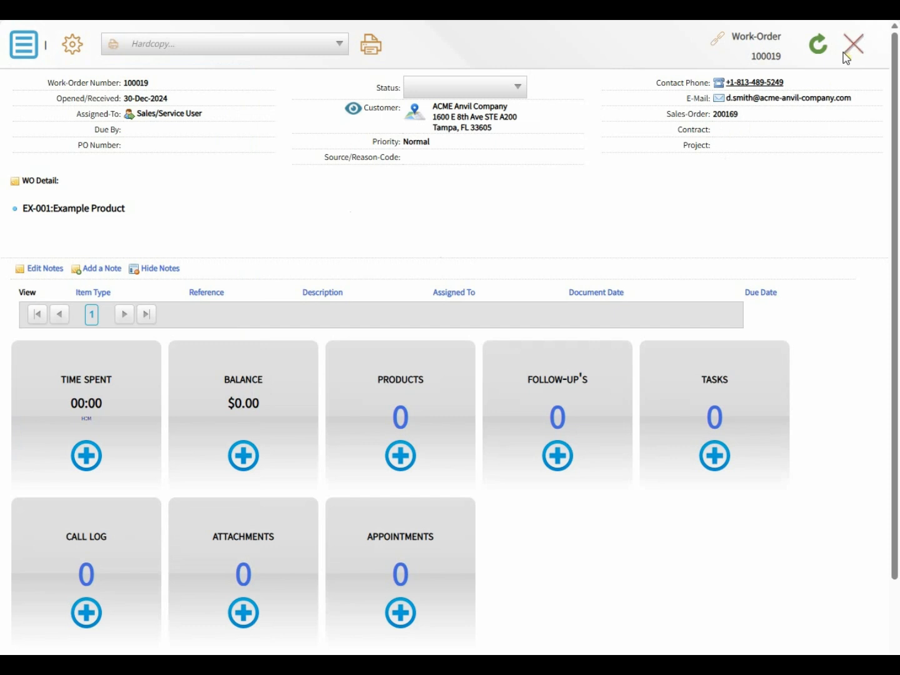
pyautogui.click(860, 46)
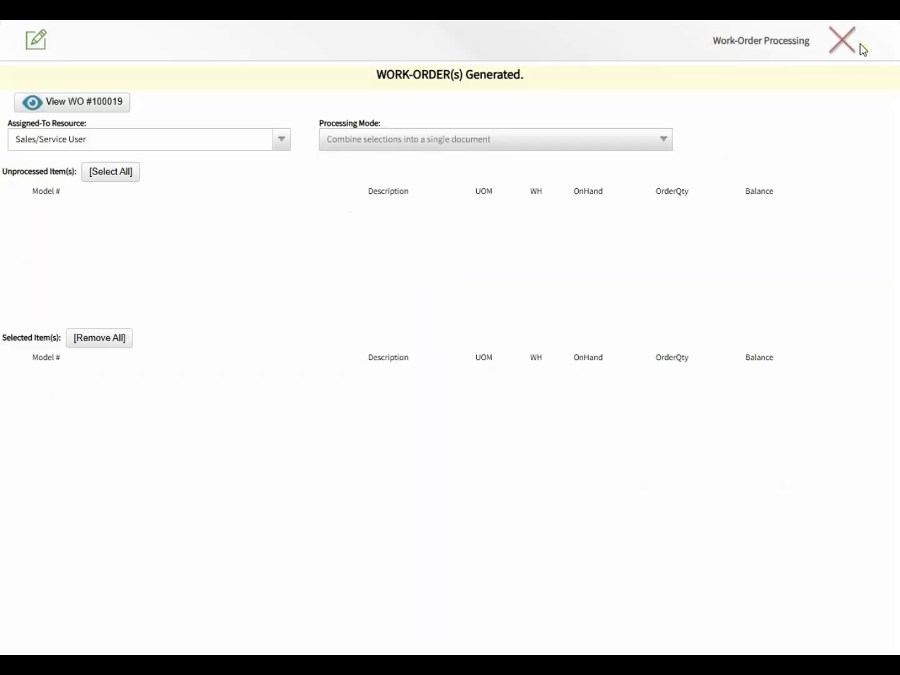
# - Create a linked ' - Installation' appointment for SO 200169 on December 31 at 12:00 PM
pyautogui.click(845, 48)
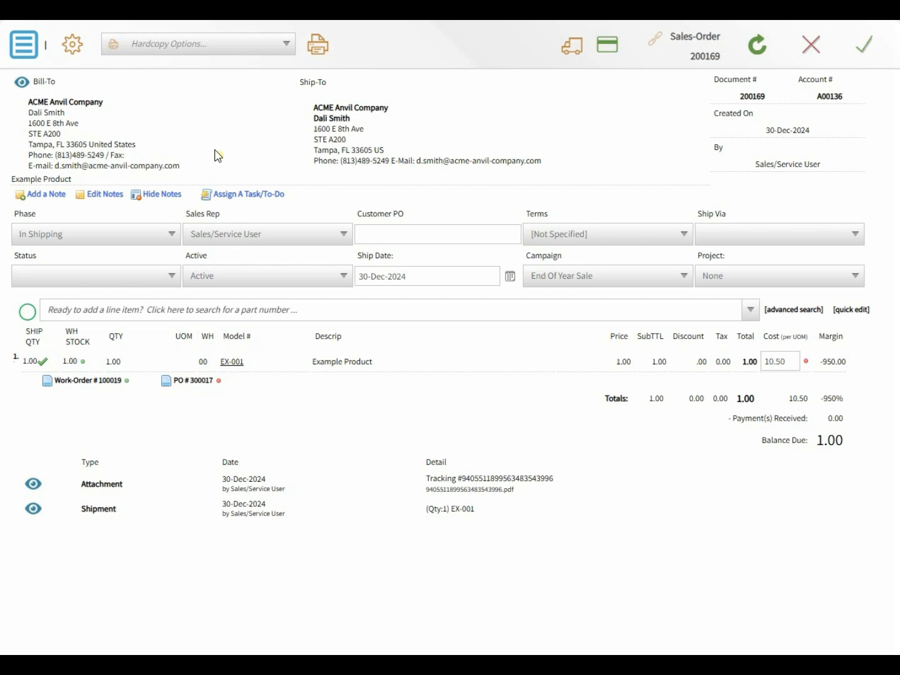
pyautogui.click(31, 47)
pyautogui.click(72, 194)
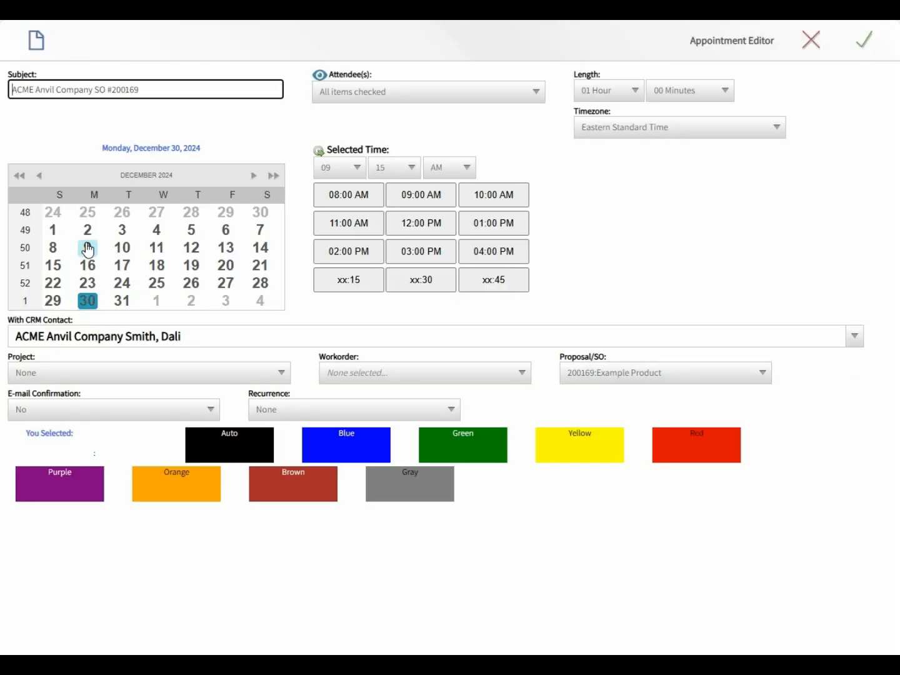
pyautogui.click(193, 96)
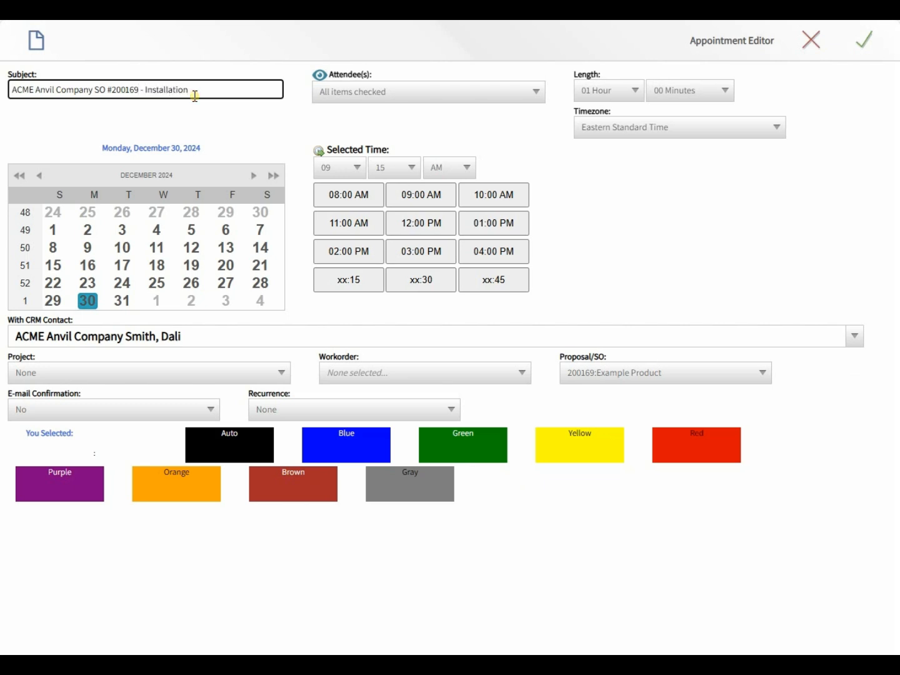
pyautogui.click(123, 301)
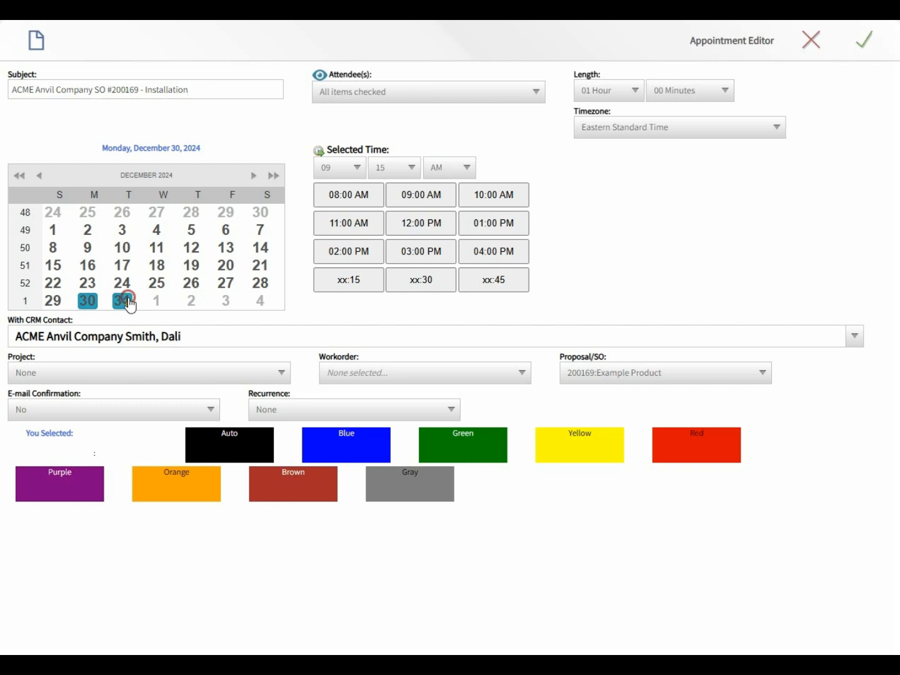
pyautogui.click(411, 223)
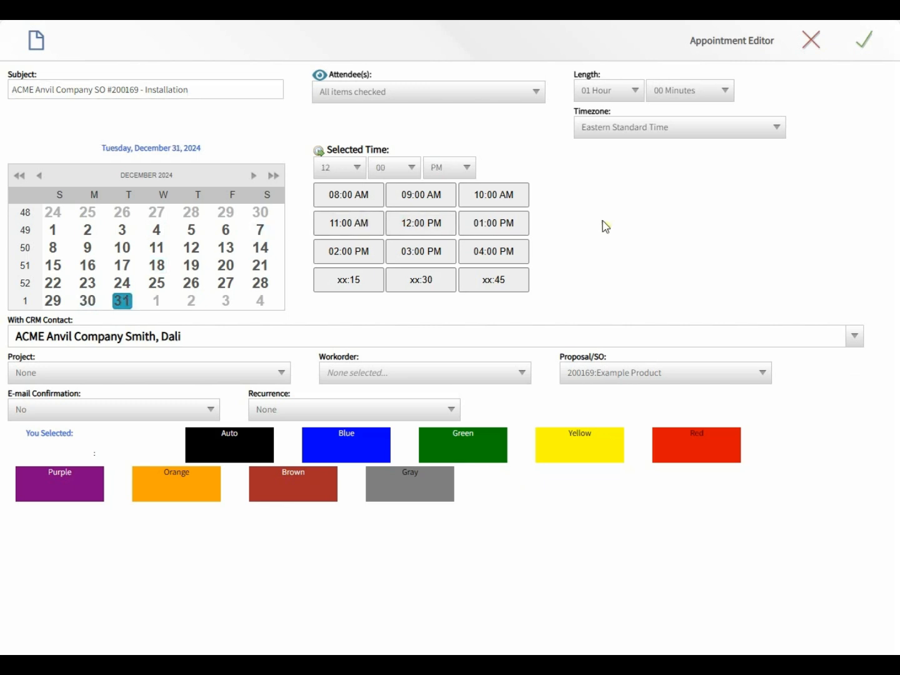
pyautogui.click(866, 54)
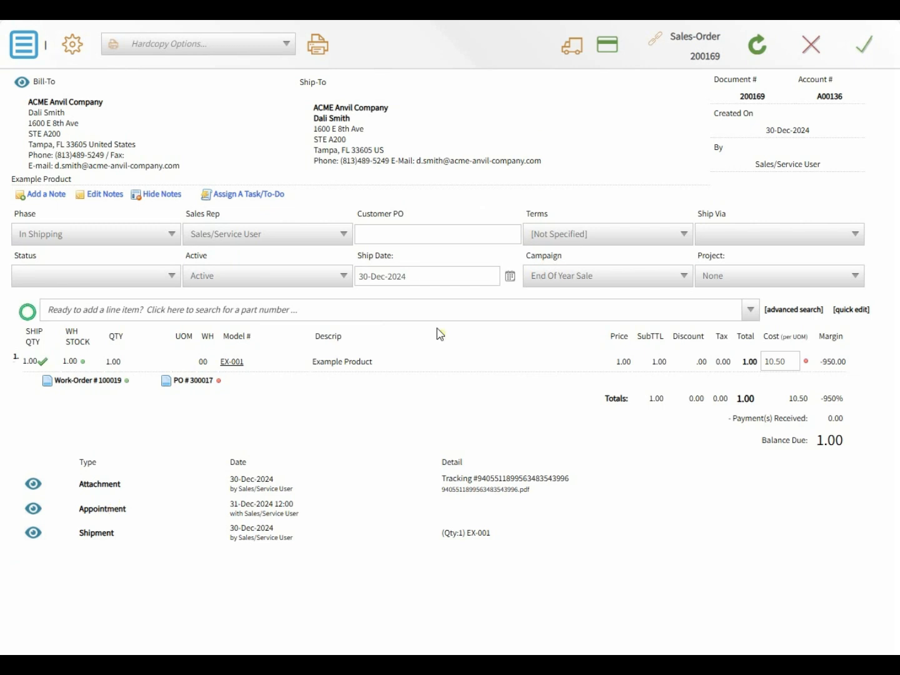
# - Save and close order 200169, then add a Next Appointment column to the Active Sales-Orders grid
pyautogui.click(869, 48)
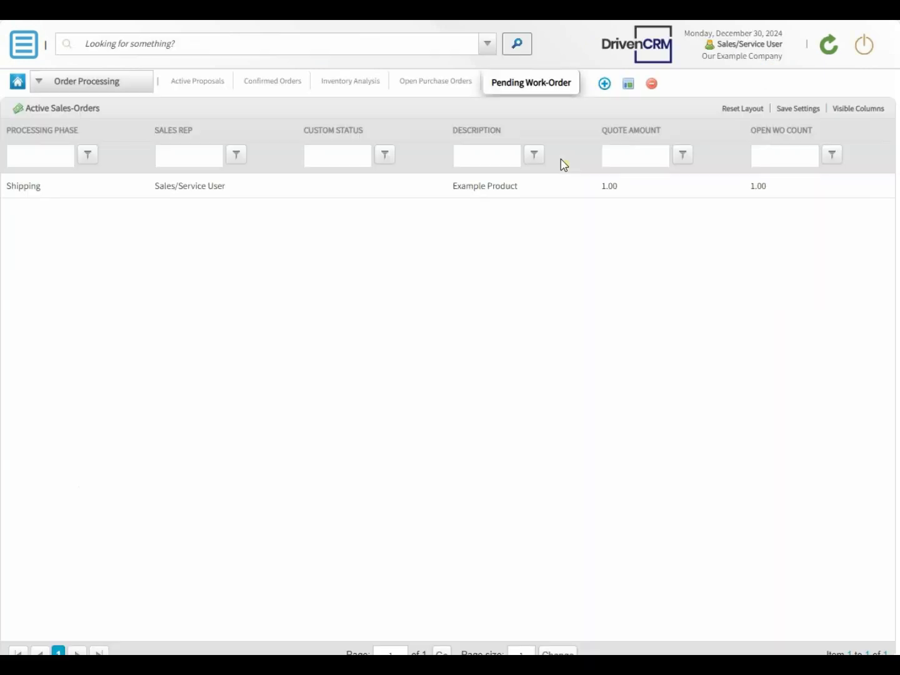
pyautogui.click(865, 110)
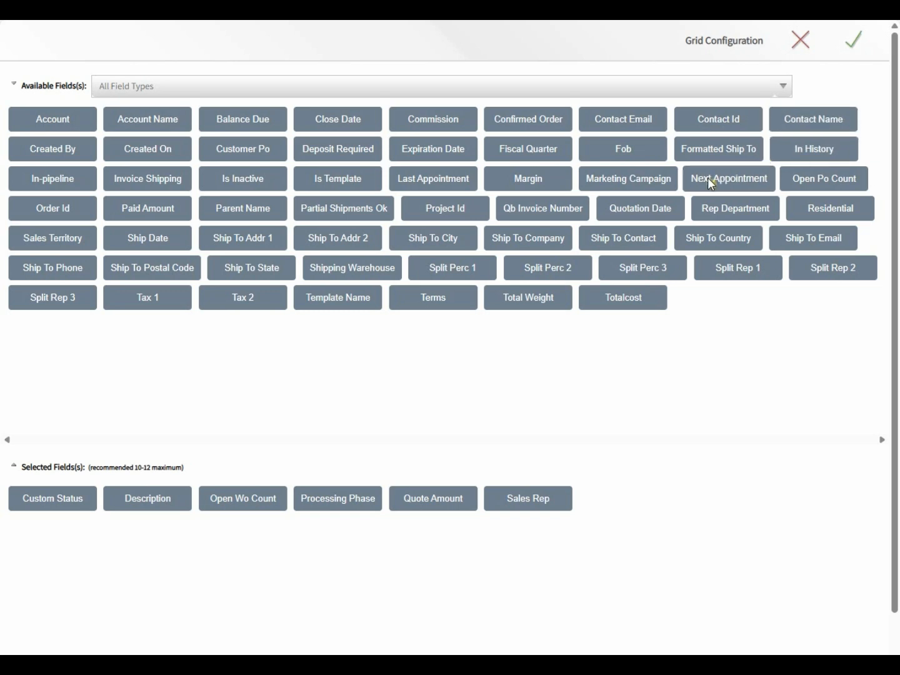
pyautogui.click(707, 177)
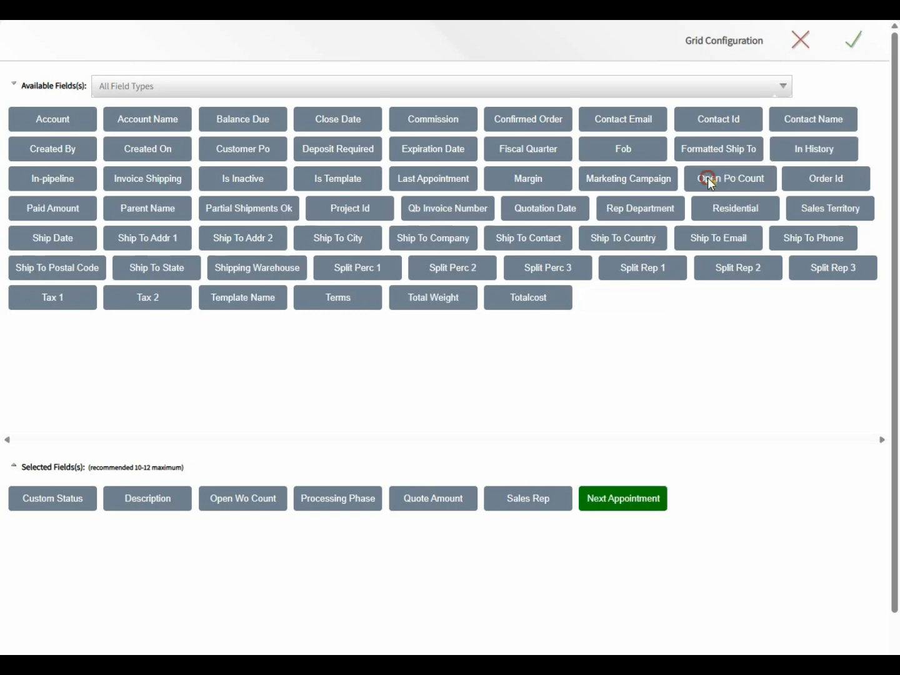
pyautogui.click(855, 45)
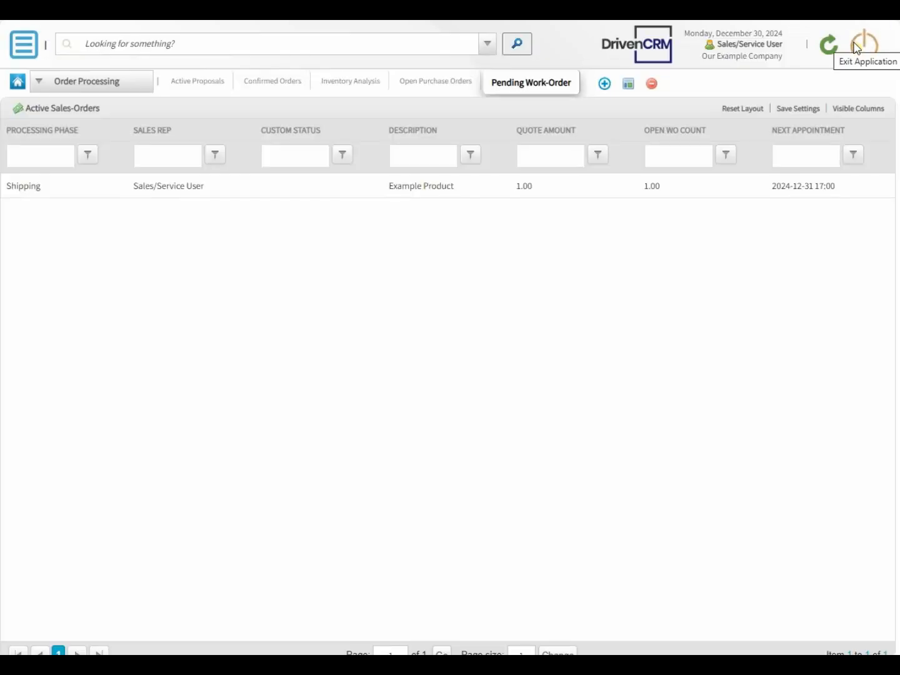